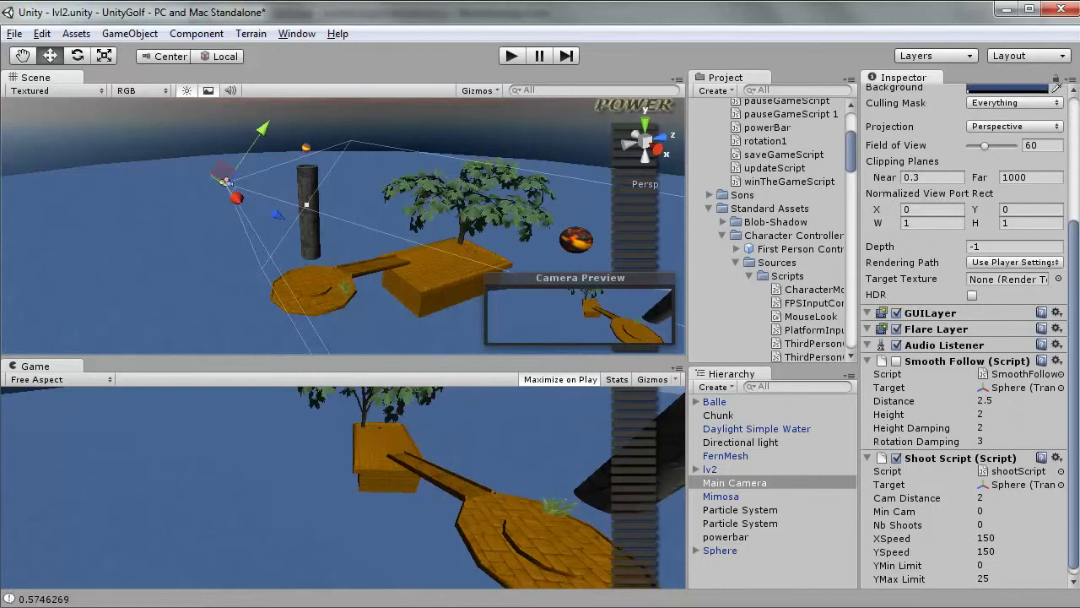
Step: Move the '&& canShoot == true' condition from the line-28 comment into the Fire1 if test
key("alt+Tab")
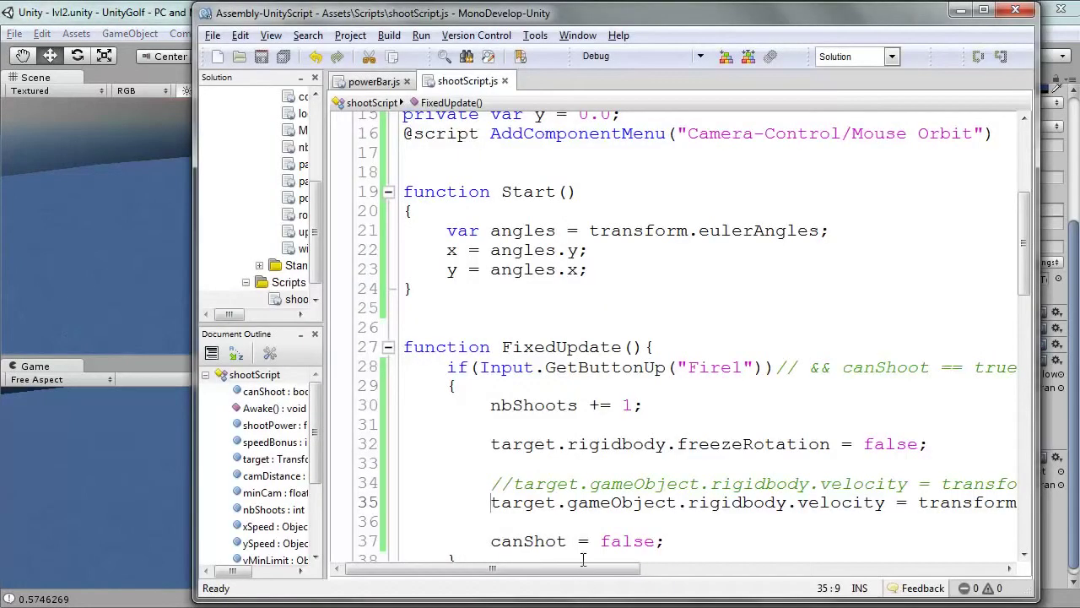
mouse_move(596, 569)
left_mouse_down()
mouse_move(876, 571)
mouse_move(596, 571)
left_mouse_up()
scroll(784, 317, "down", 3)
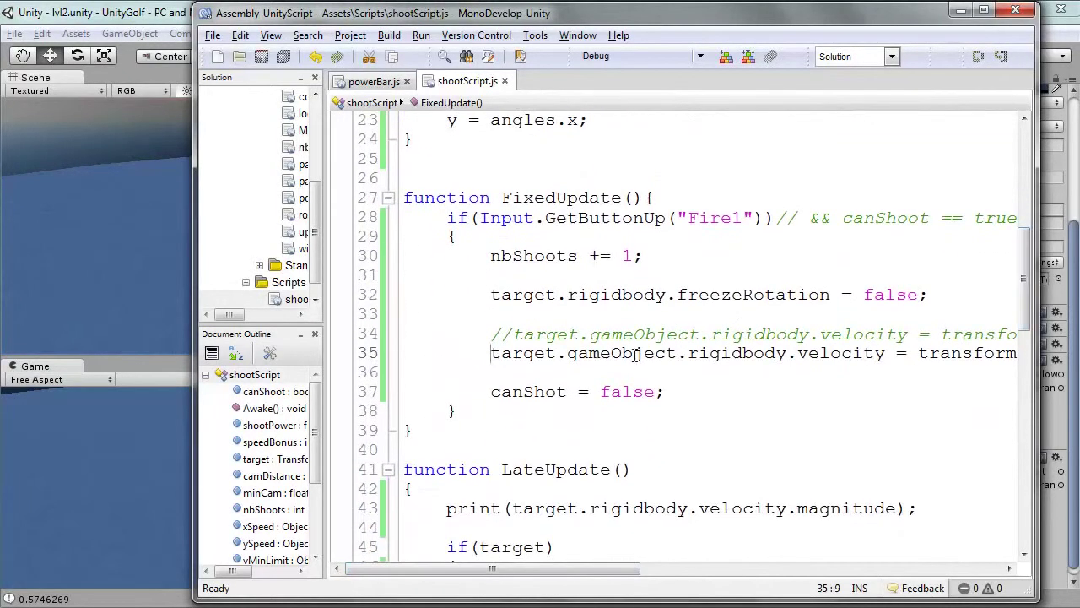
left_click_drag(808, 218, 1033, 224)
key("ctrl+c")
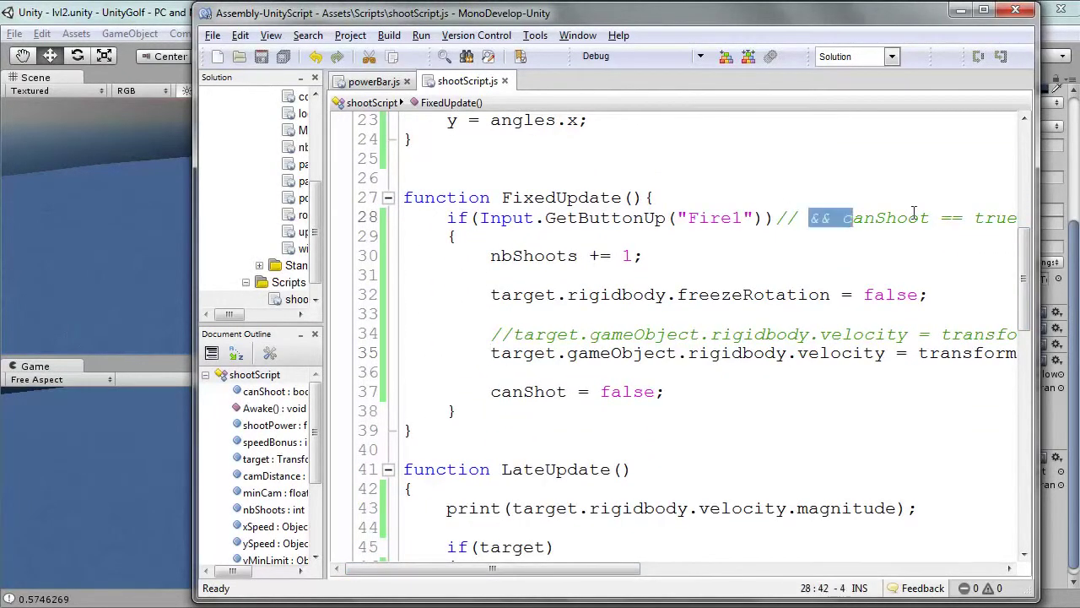
key("BackSpace")
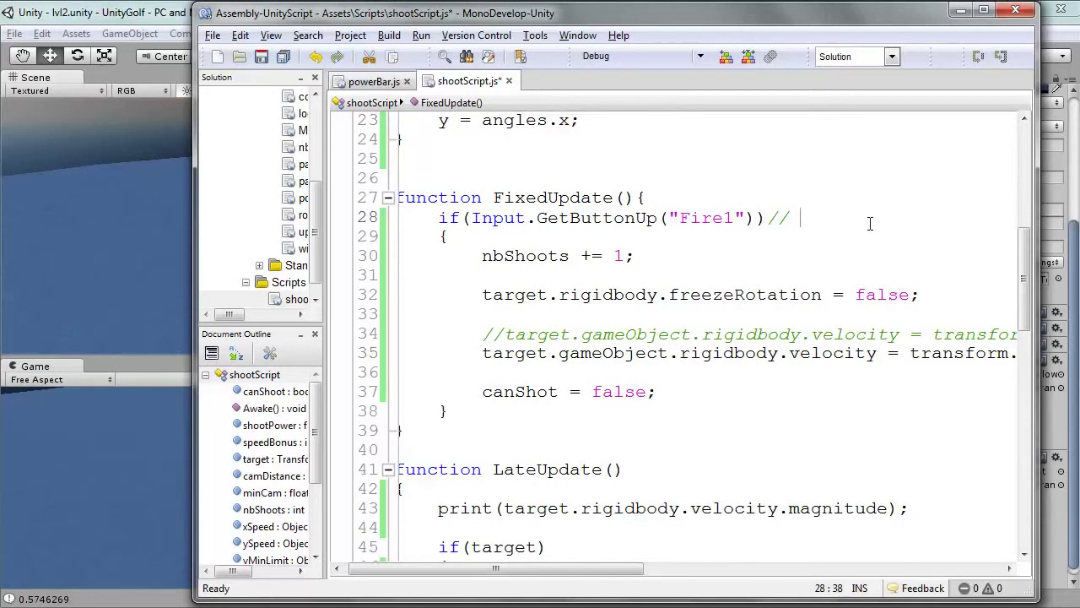
key("BackSpace")
key("BackSpace")
key("BackSpace")
left_click(753, 218)
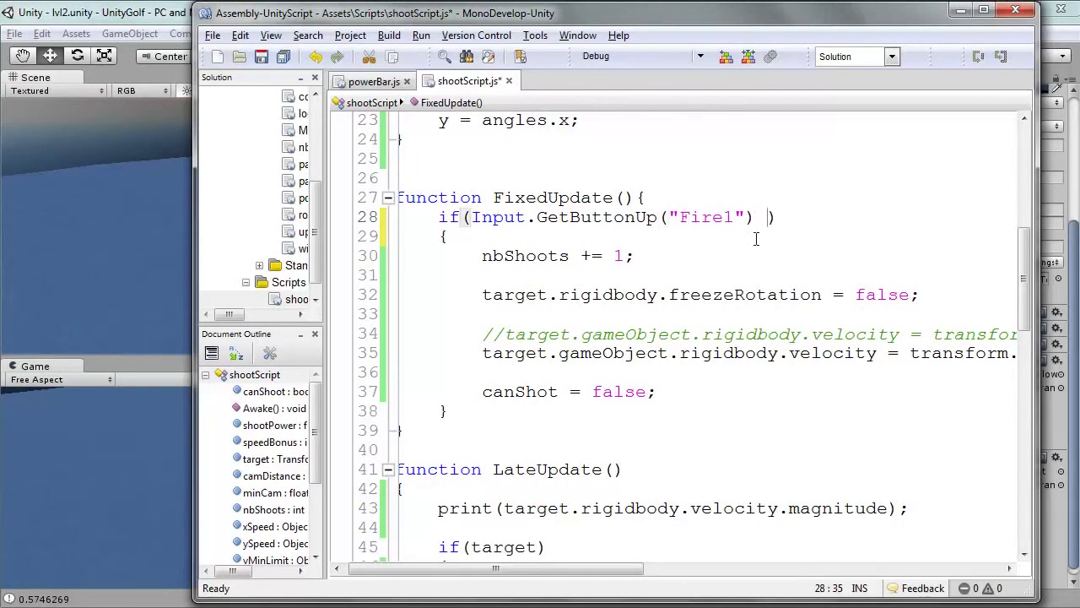
key("ctrl+v")
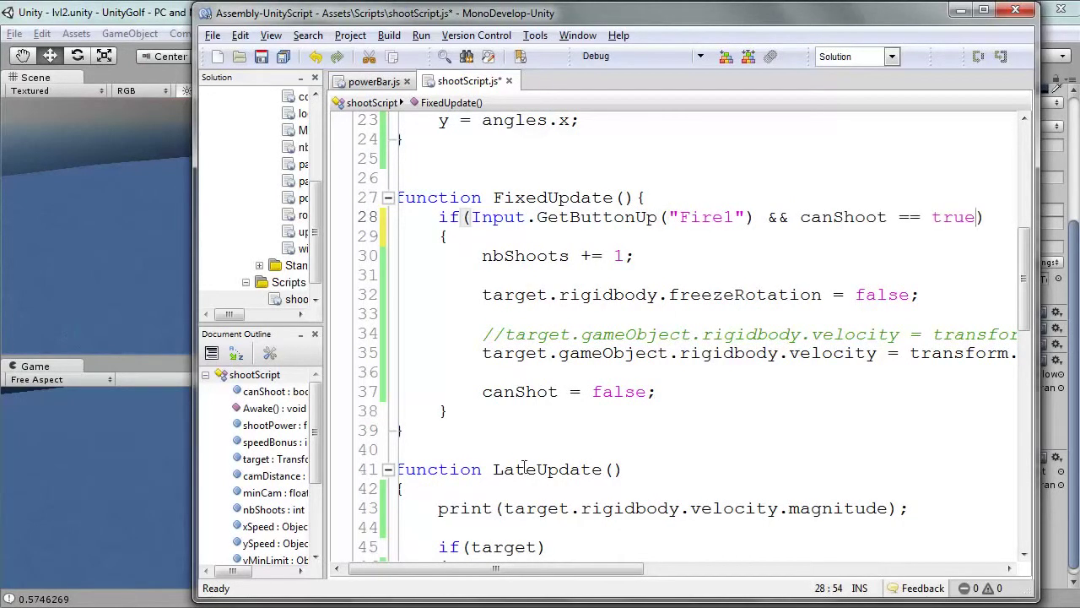
Step: Review the Fire1 condition and TransformDirection velocity line, then save shootScript.js and return to Unity
left_click_drag(507, 568, 515, 568)
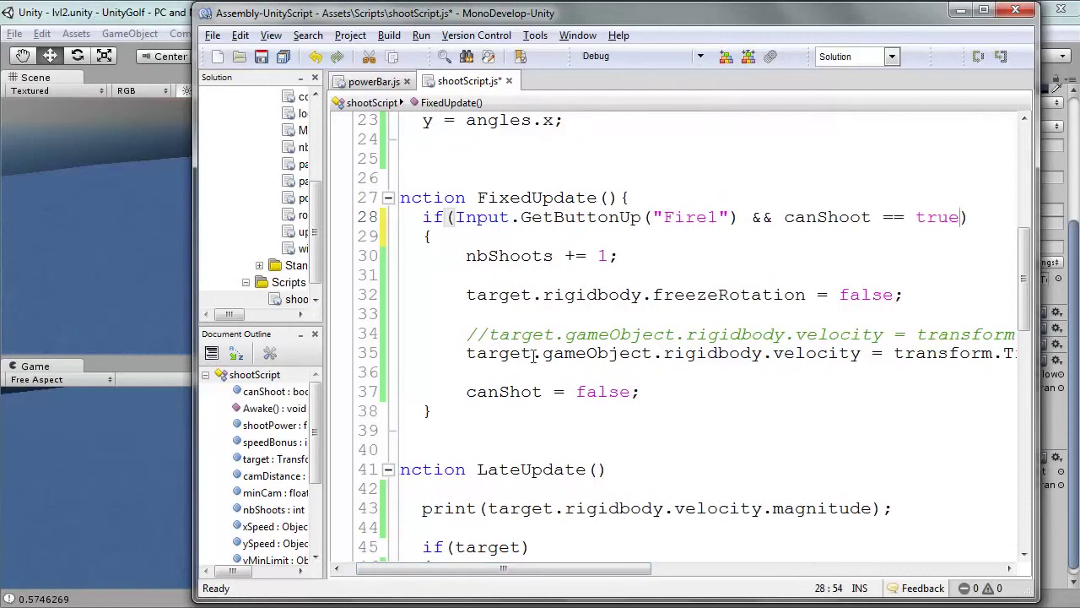
left_click_drag(532, 217, 817, 218)
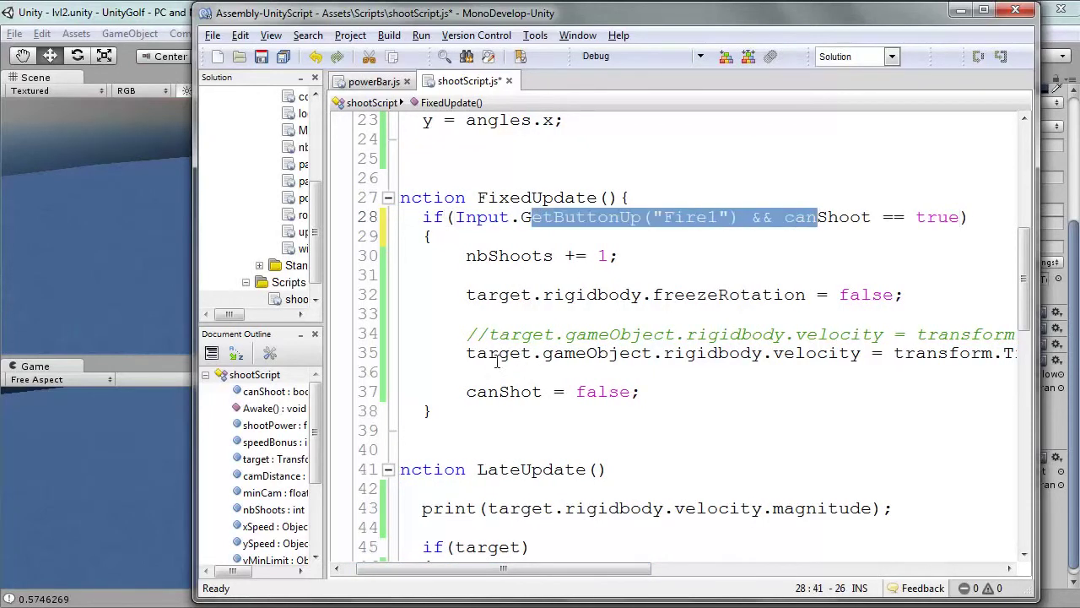
left_click_drag(489, 354, 608, 354)
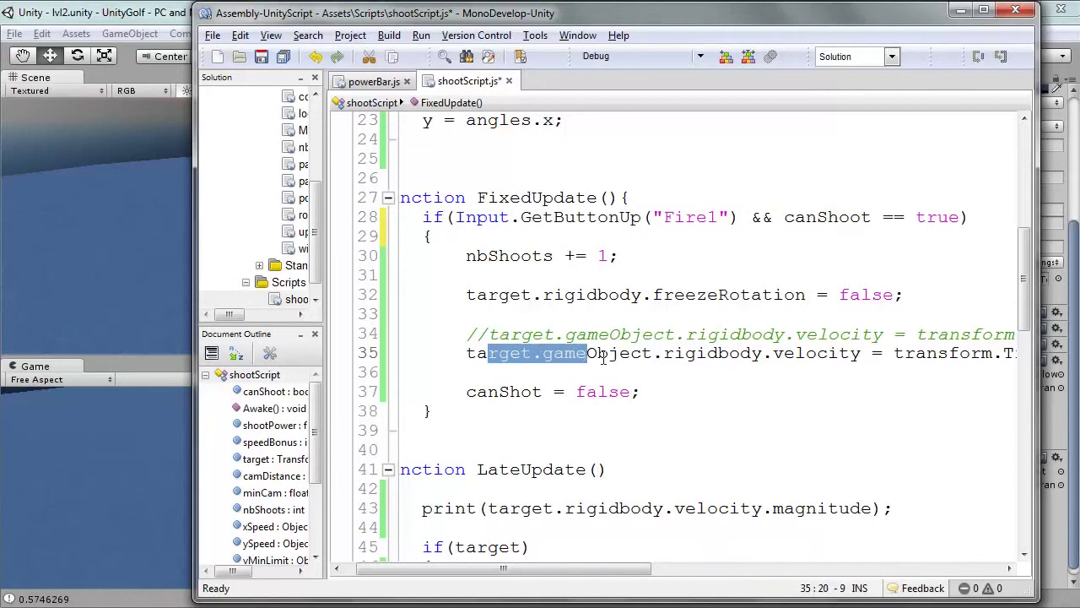
mouse_move(581, 570)
left_mouse_down()
mouse_move(663, 556)
mouse_move(747, 519)
left_mouse_up()
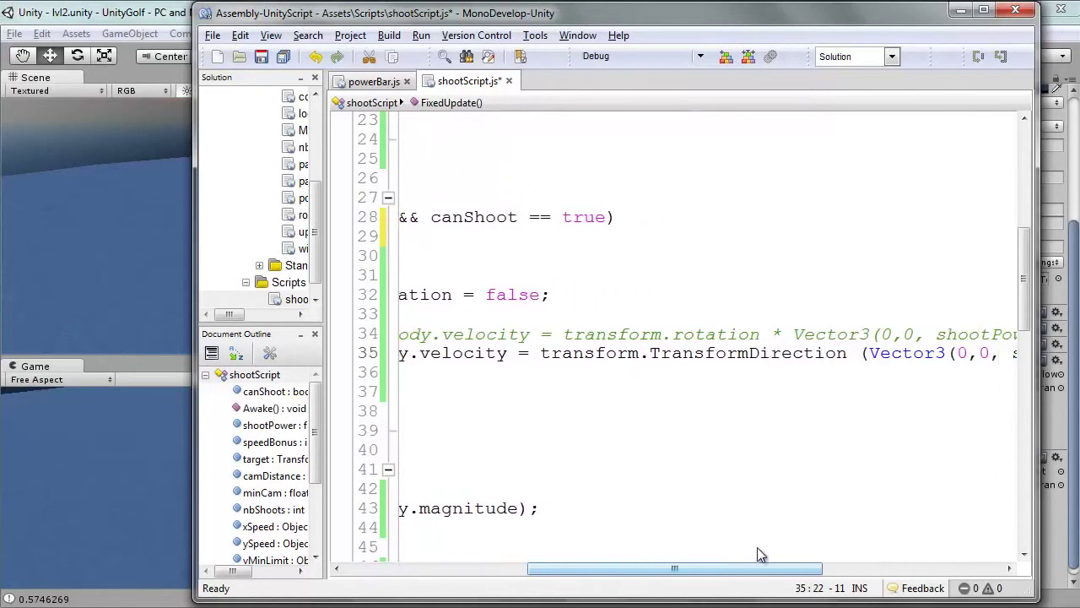
left_click_drag(649, 359, 722, 359)
left_click(636, 359)
key("shift+Left")
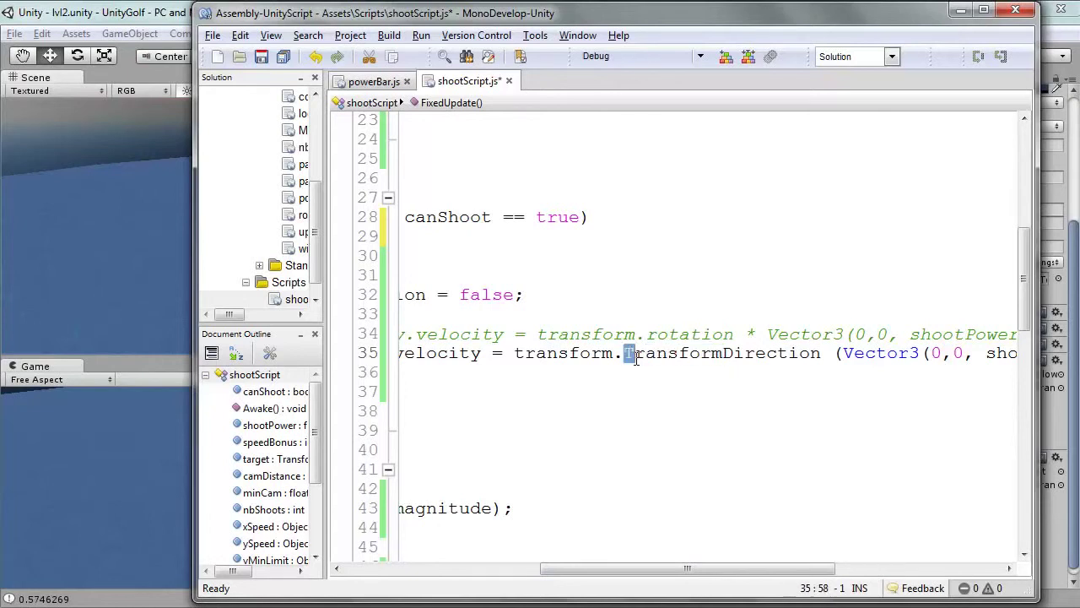
mouse_move(697, 568)
left_mouse_down()
mouse_move(852, 547)
mouse_move(498, 562)
left_mouse_up()
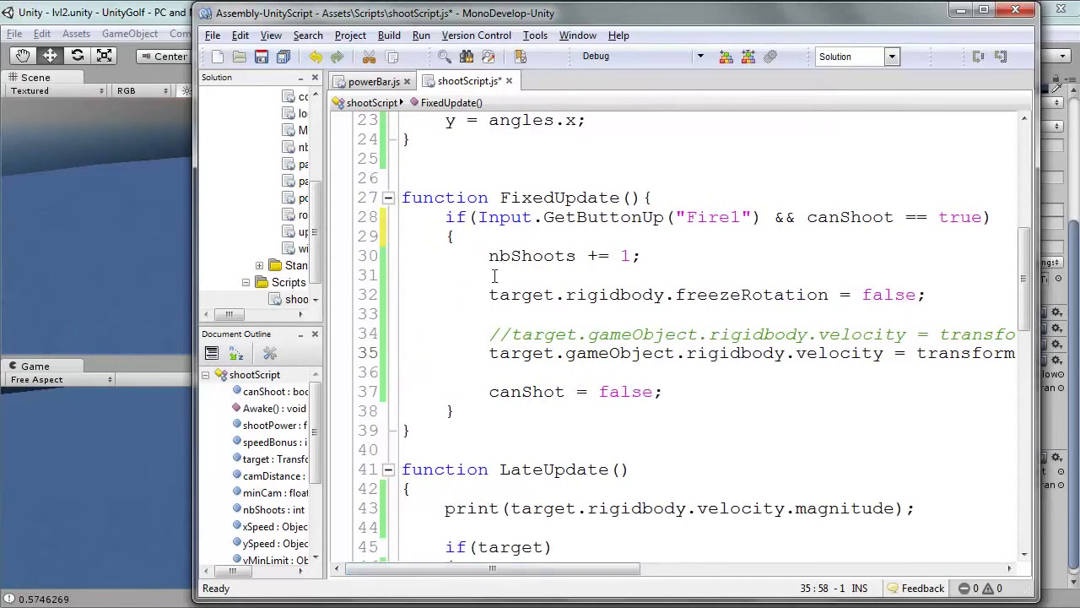
key("ctrl+s")
left_click(178, 13)
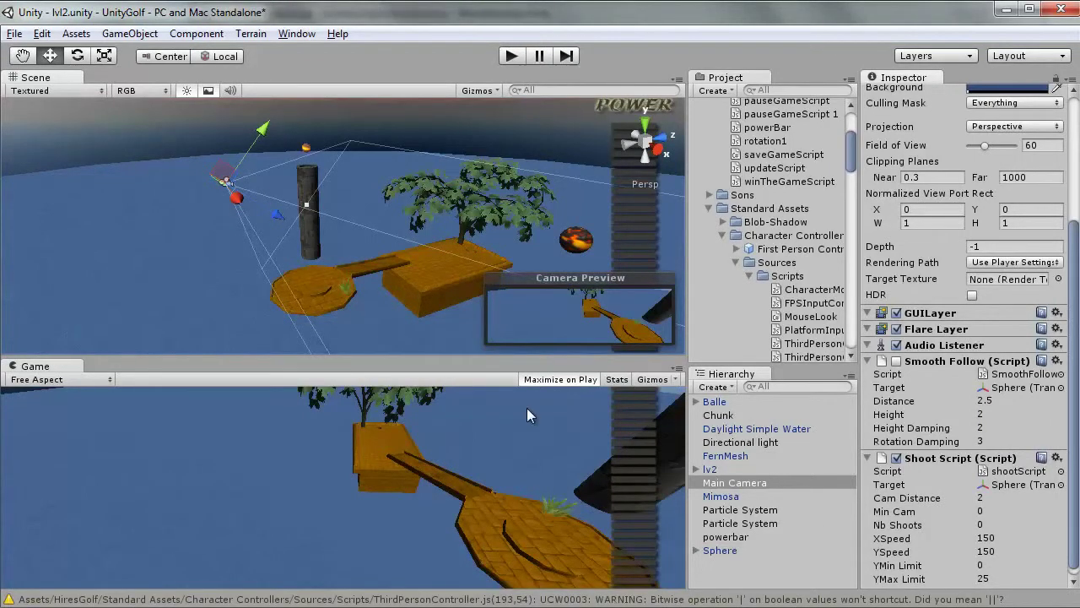
scroll(1076, 498, "down", 1)
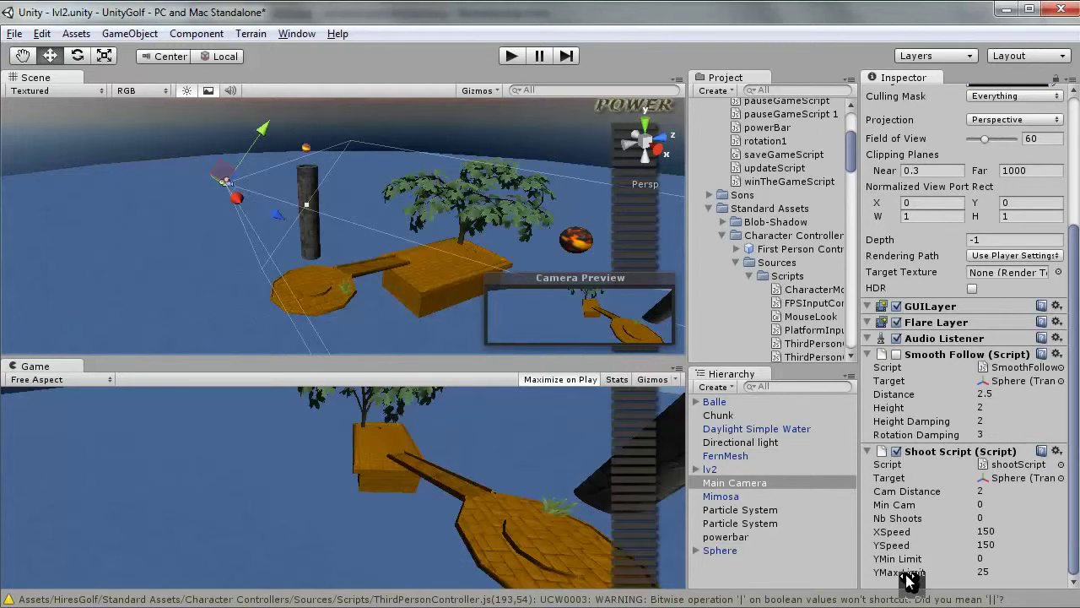
left_click(984, 572)
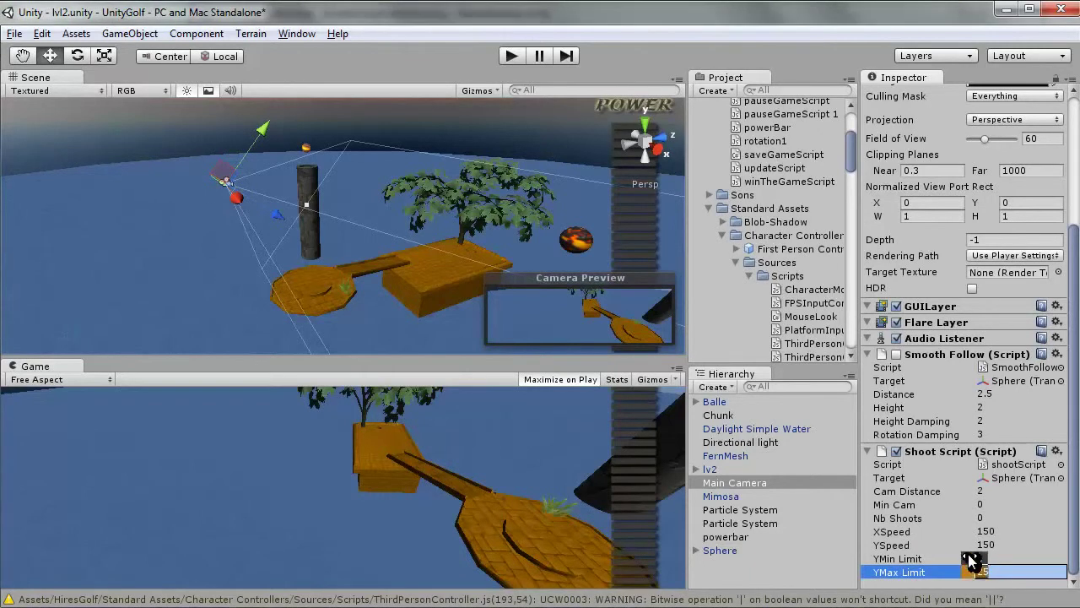
Step: Play the lvl2 level and charge the POWER meter while zooming the camera around the ball
left_click(512, 56)
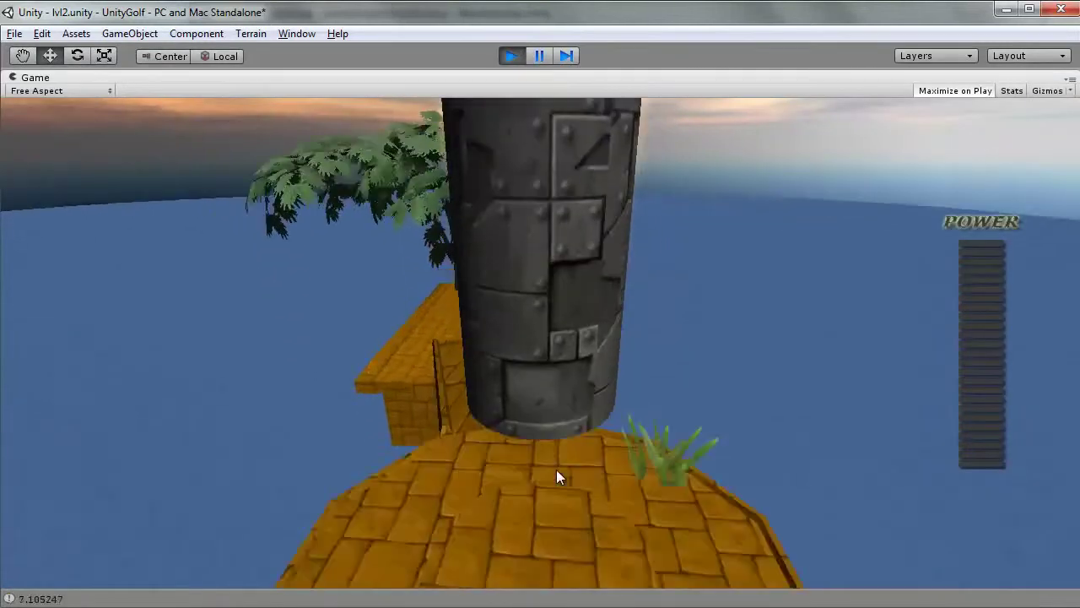
left_click_drag(517, 474, 529, 396)
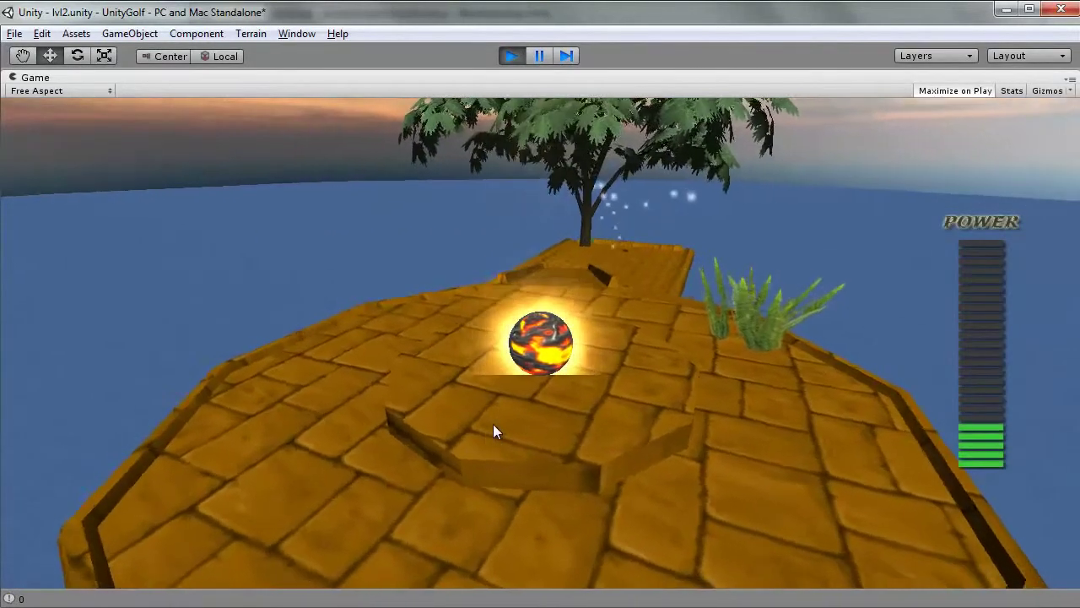
scroll(529, 396, "down", 5)
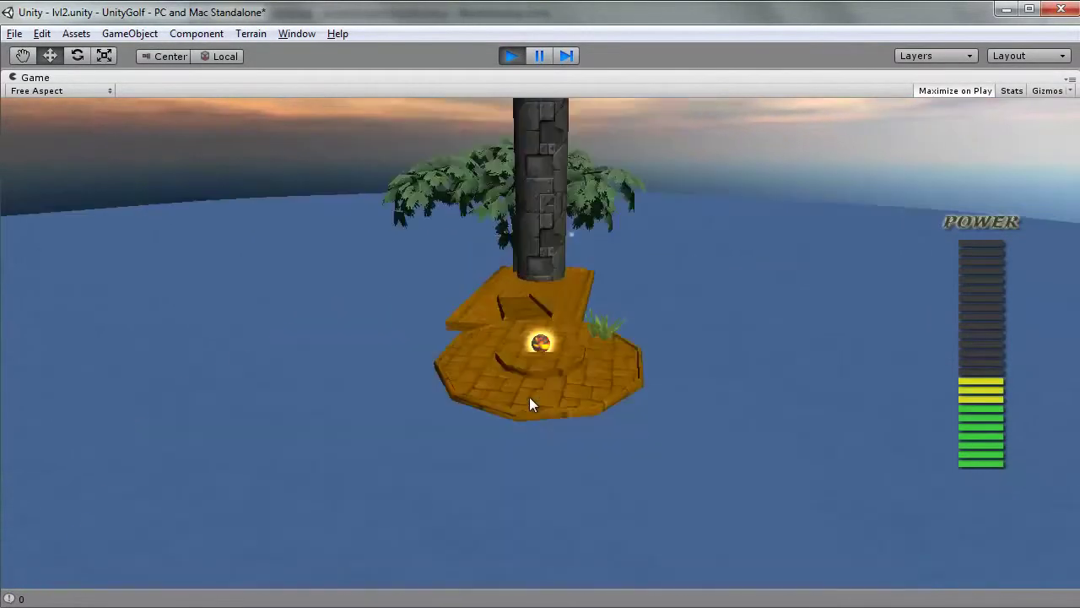
scroll(457, 403, "up", 5)
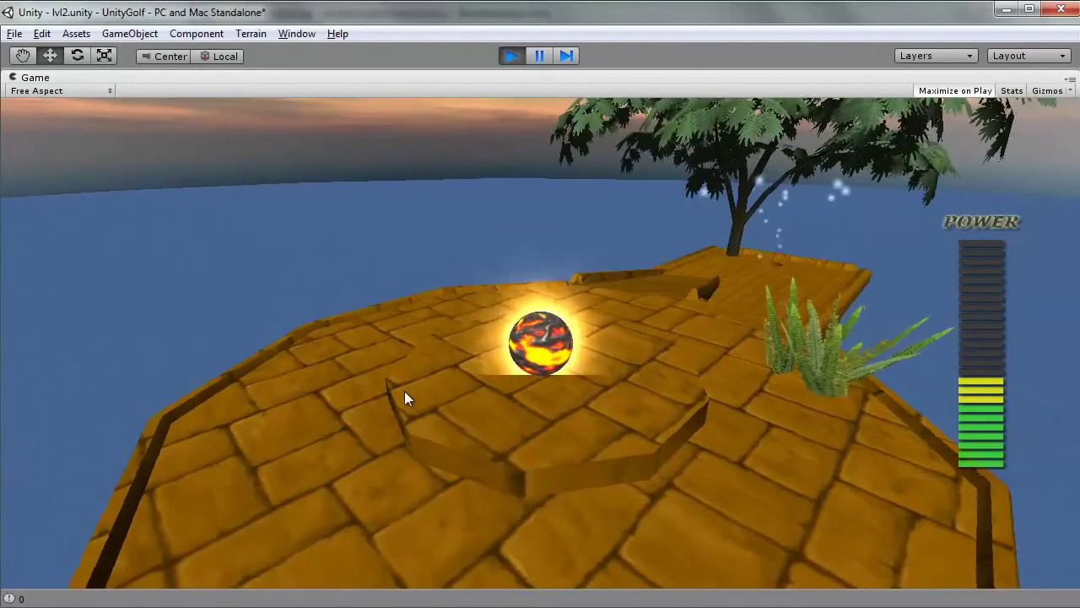
scroll(405, 398, "down", 5)
scroll(456, 380, "up", 5)
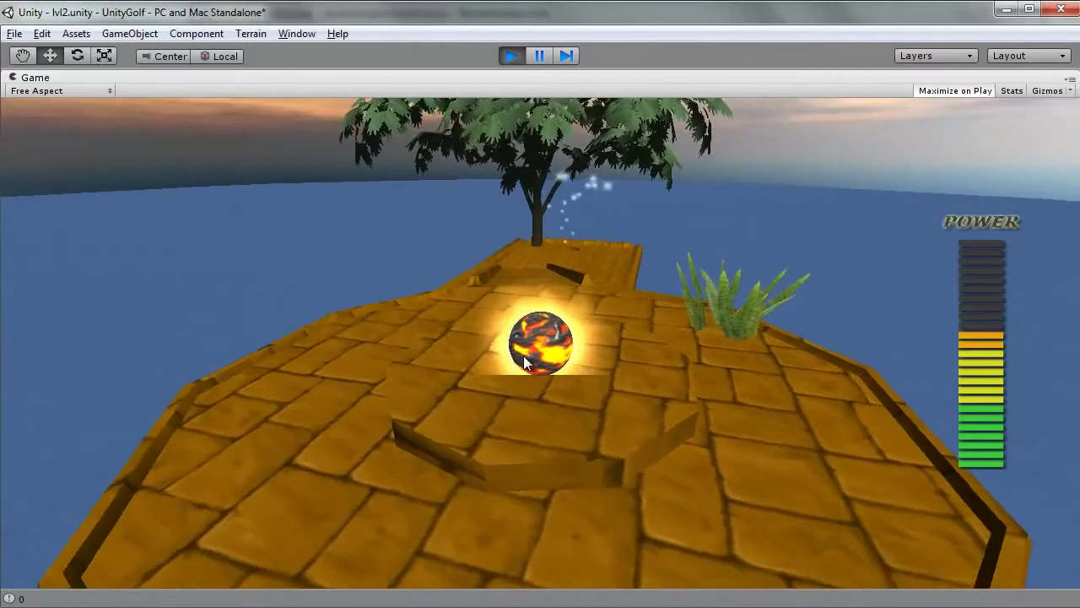
scroll(523, 356, "down", 5)
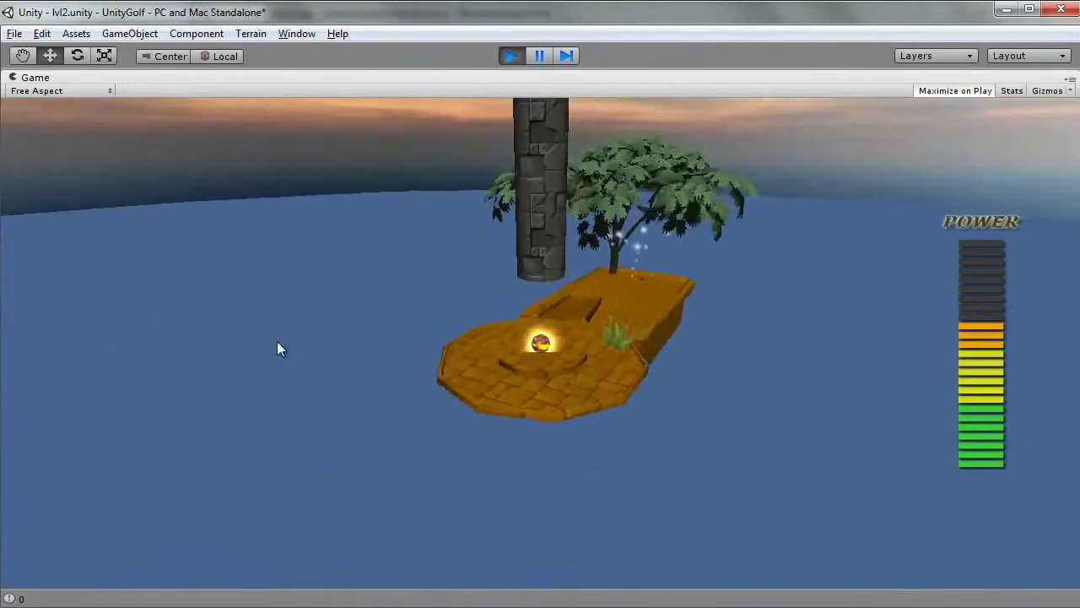
scroll(348, 340, "up", 5)
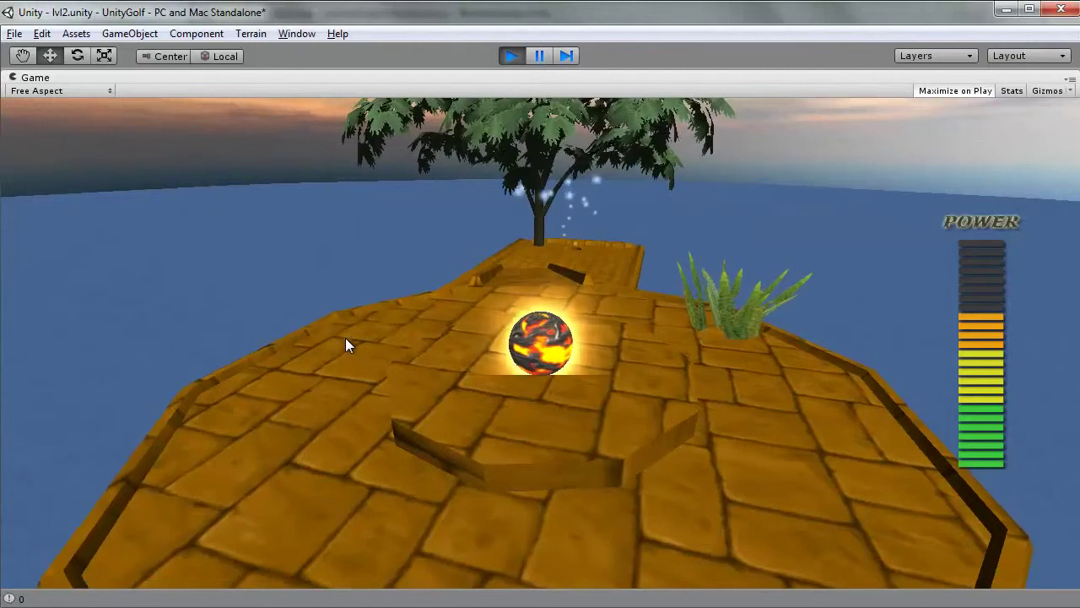
scroll(346, 337, "down", 5)
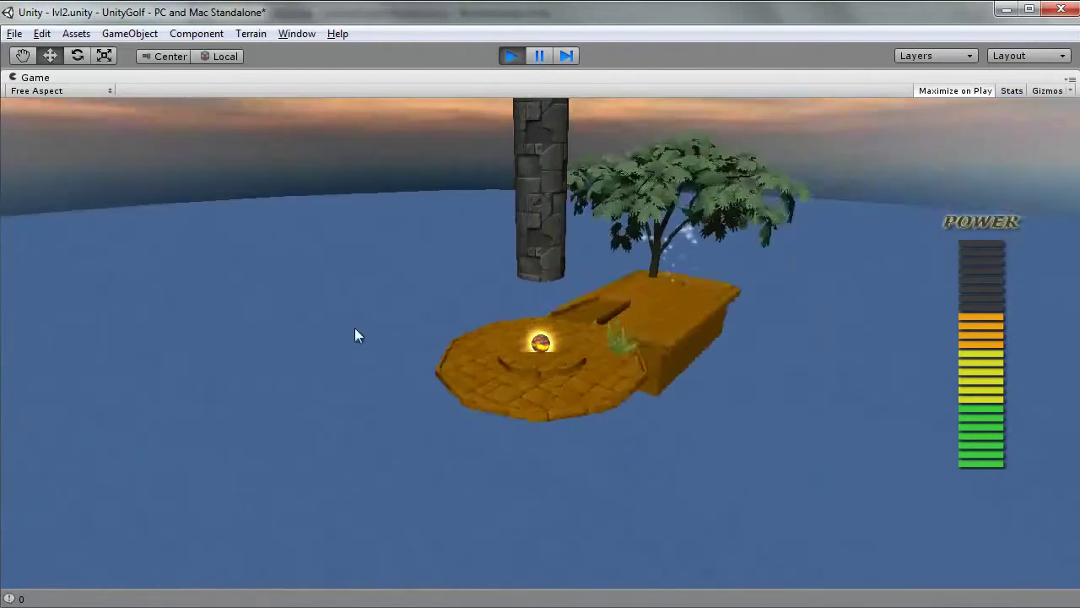
scroll(503, 317, "up", 5)
scroll(418, 320, "down", 5)
scroll(415, 321, "up", 5)
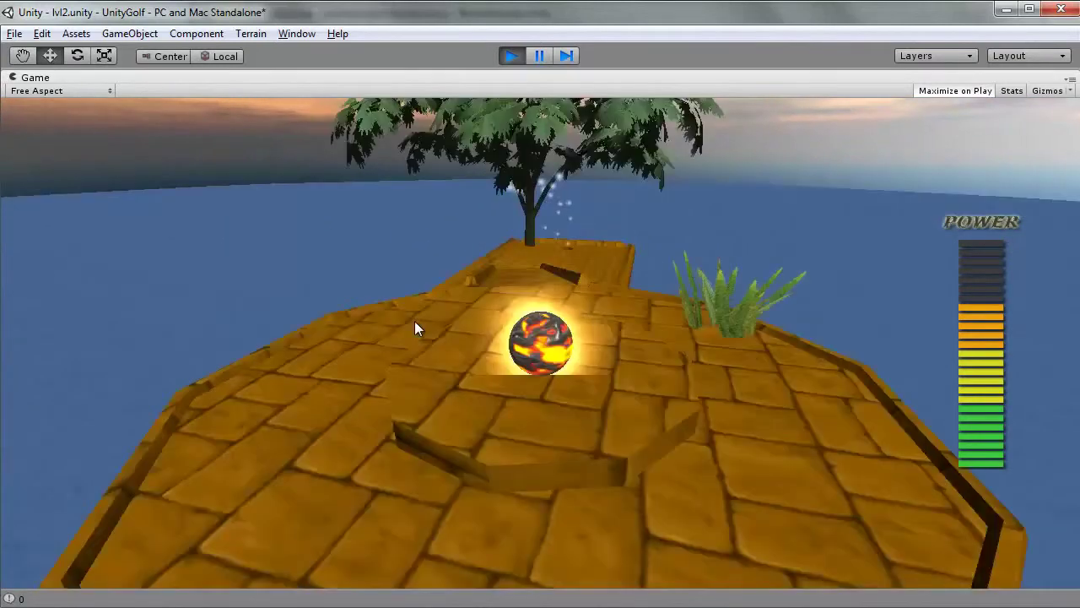
scroll(414, 321, "down", 5)
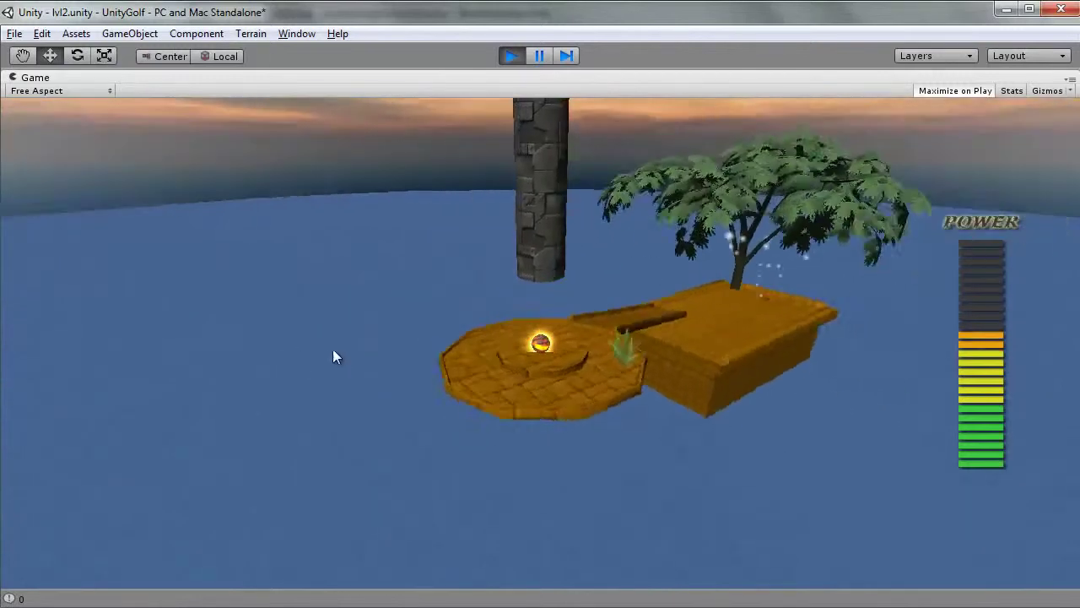
scroll(333, 349, "up", 5)
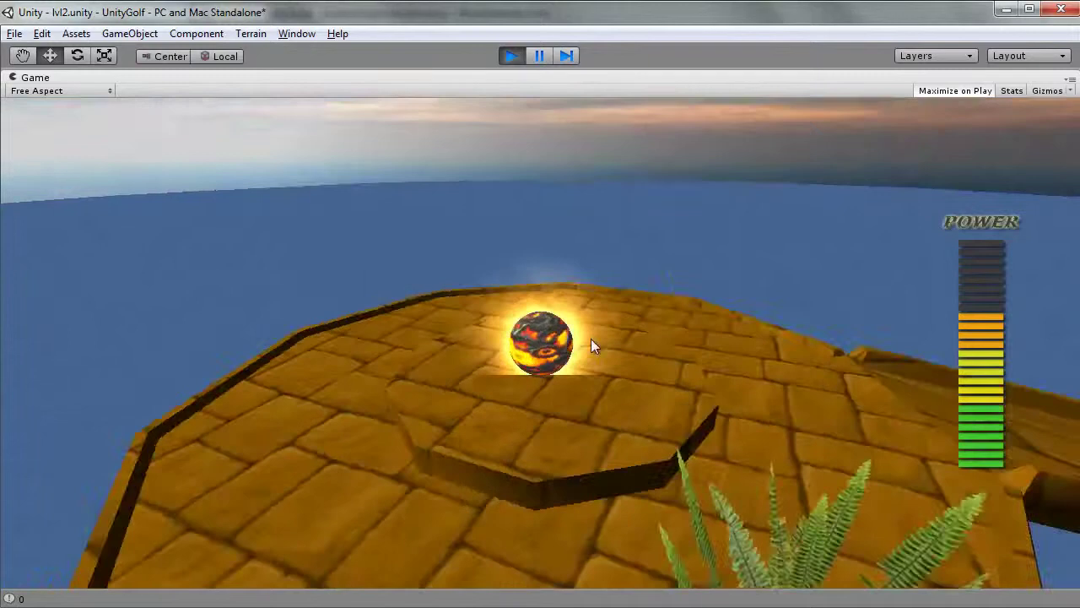
scroll(1003, 322, "down", 5)
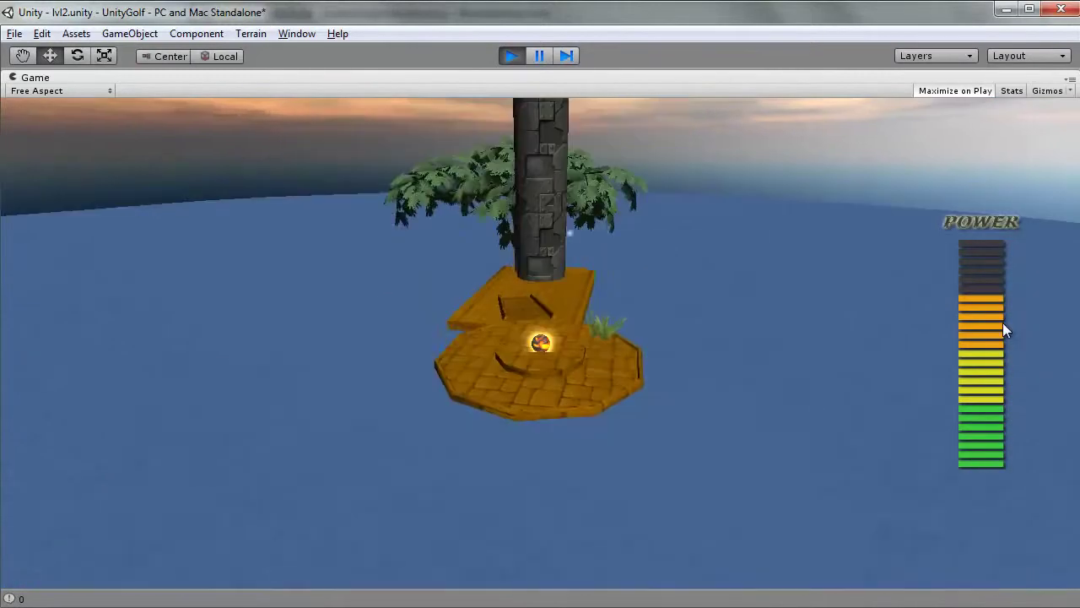
Step: Orbit the Game view camera around the ball to face down the walkway
left_click_drag(1014, 477, 320, 505)
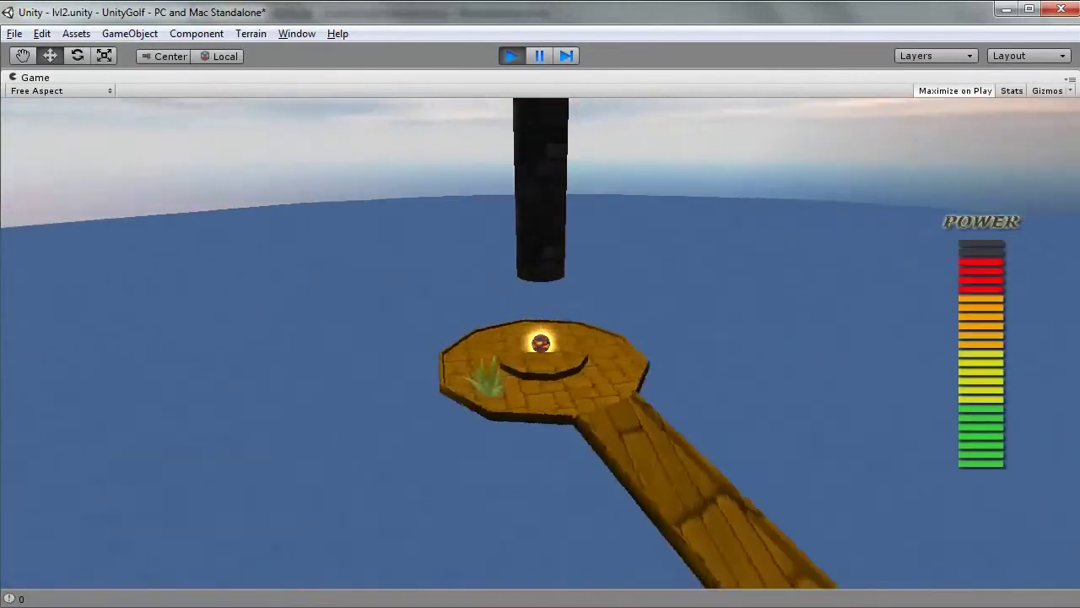
scroll(337, 498, "up", 5)
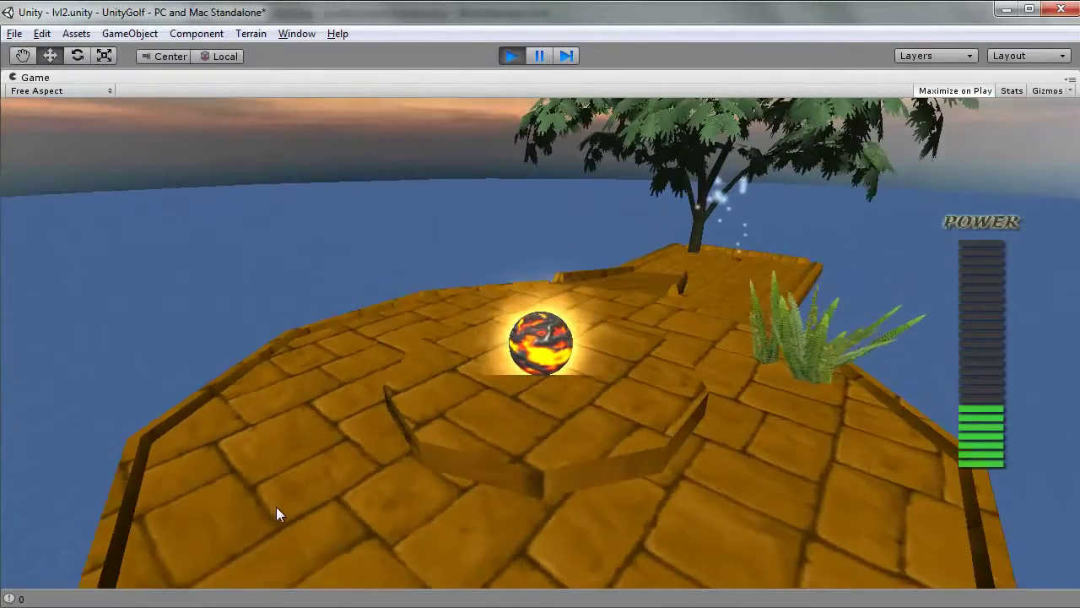
left_click_drag(279, 513, 21, 597)
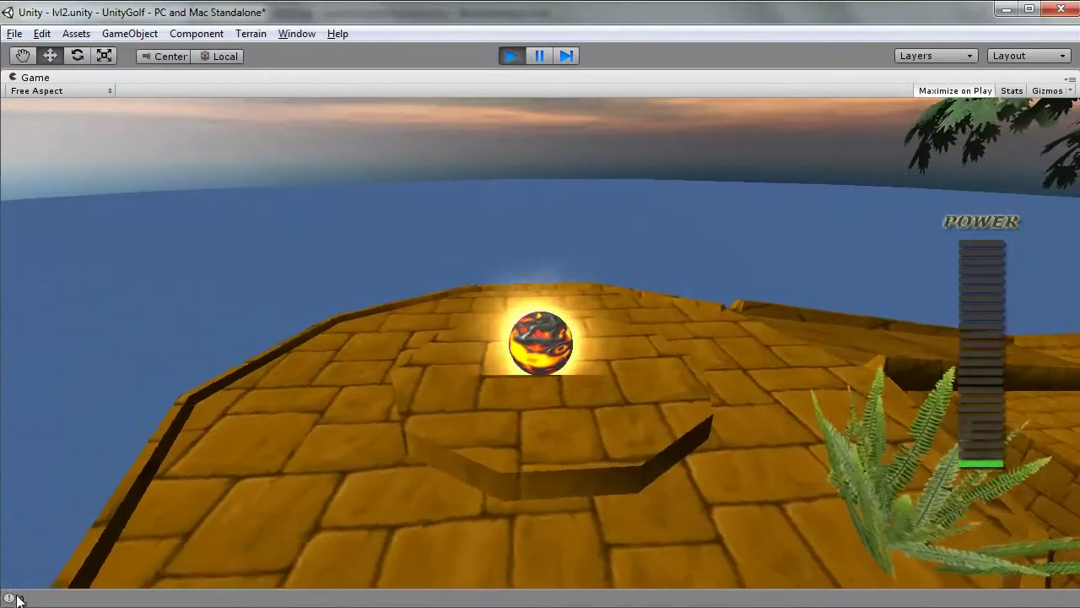
Step: Clear the Console log and close the Console
left_click(21, 597)
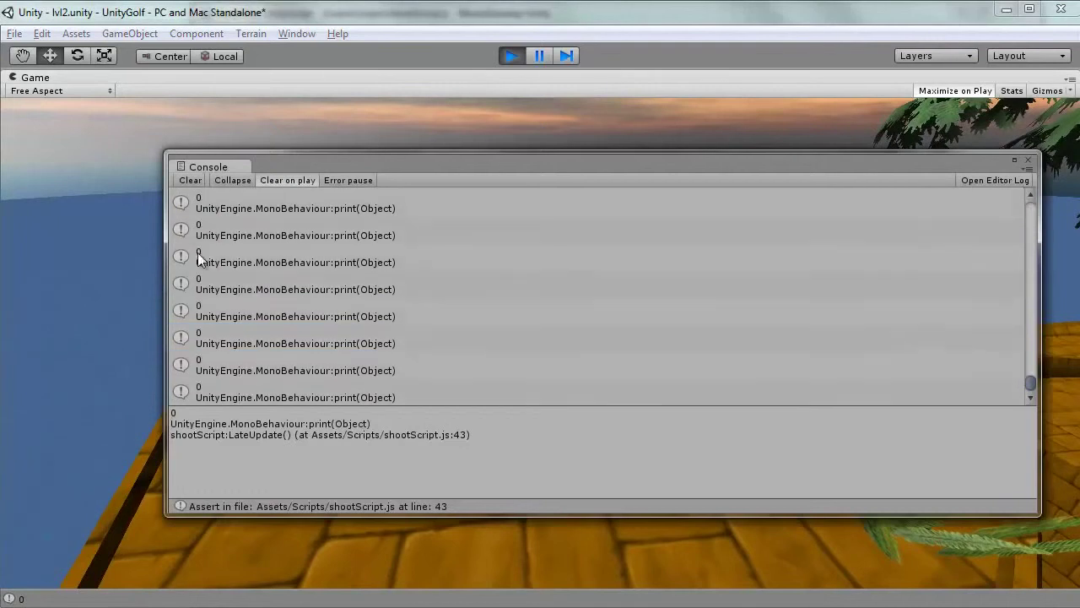
left_click(191, 180)
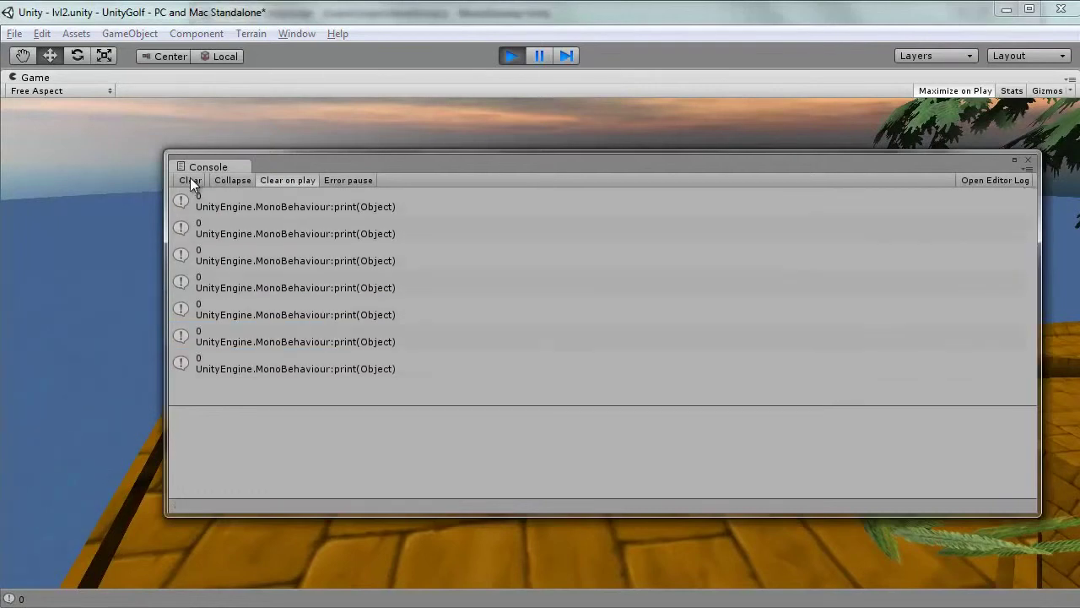
left_click(1028, 160)
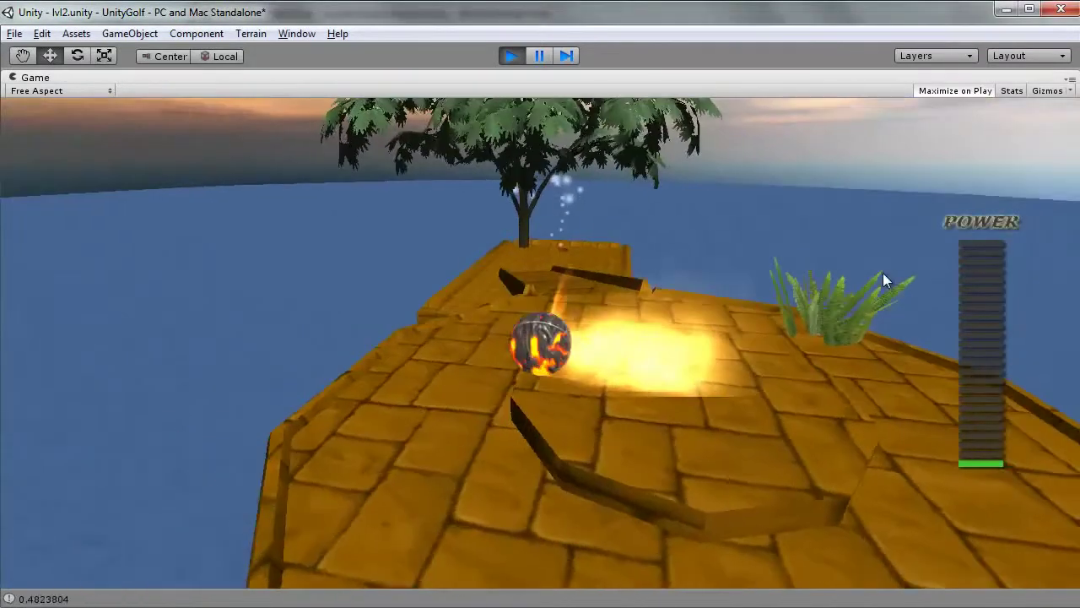
Step: Aim around the lava ball and shoot it toward the tree platform near the hole
mouse_move(884, 281)
left_mouse_down()
mouse_move(971, 260)
mouse_move(956, 287)
left_mouse_up()
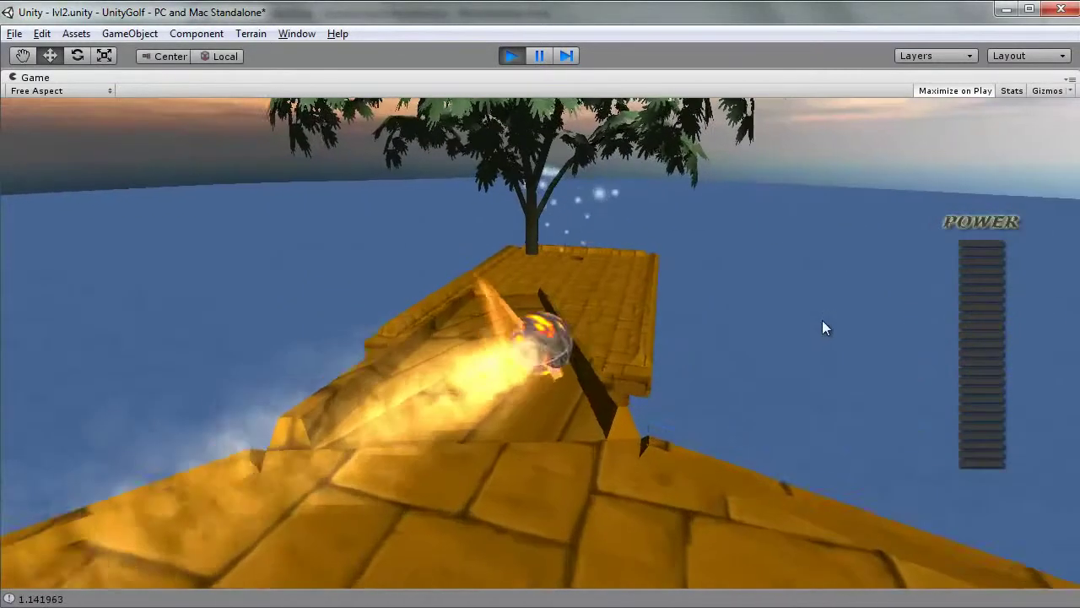
mouse_move(823, 320)
left_mouse_down()
mouse_move(813, 219)
mouse_move(936, 313)
mouse_move(871, 314)
left_mouse_up()
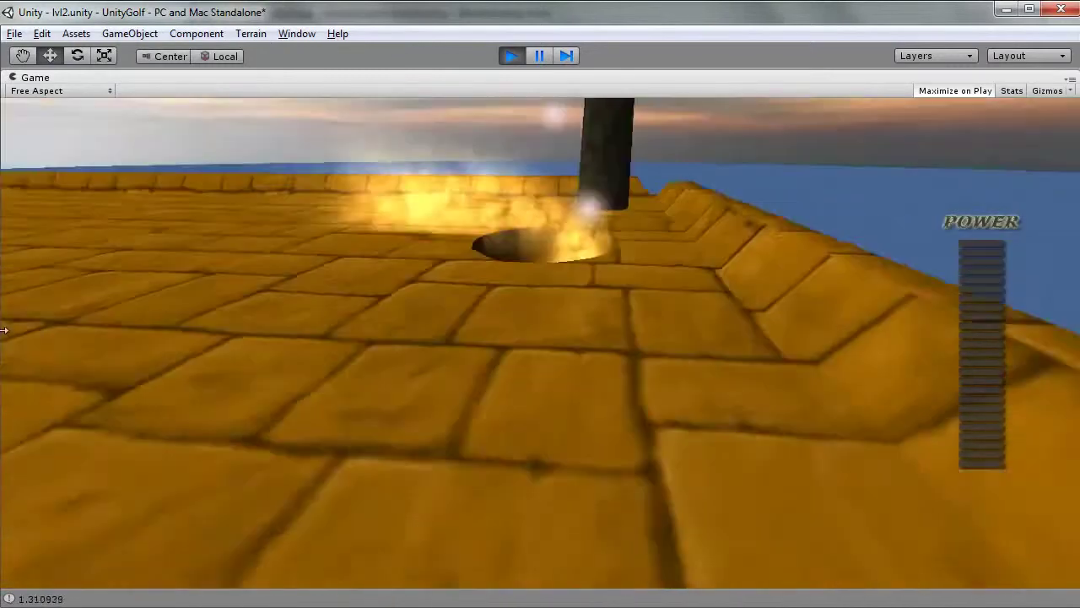
left_click_drag(3, 330, 47, 160)
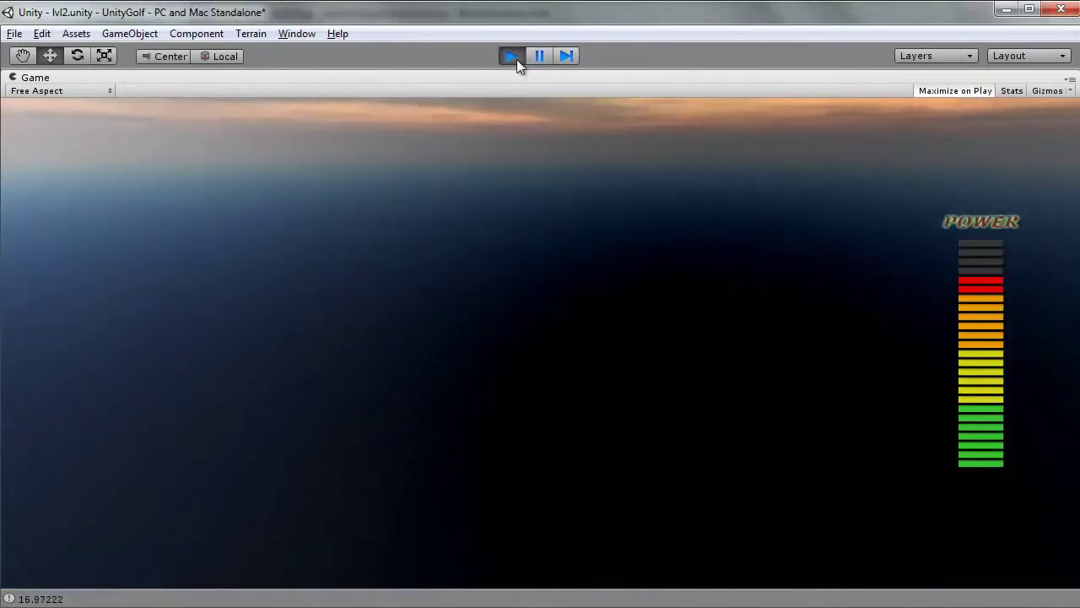
Step: Restart the level and shoot the ball toward the platform and tree
left_click(514, 58)
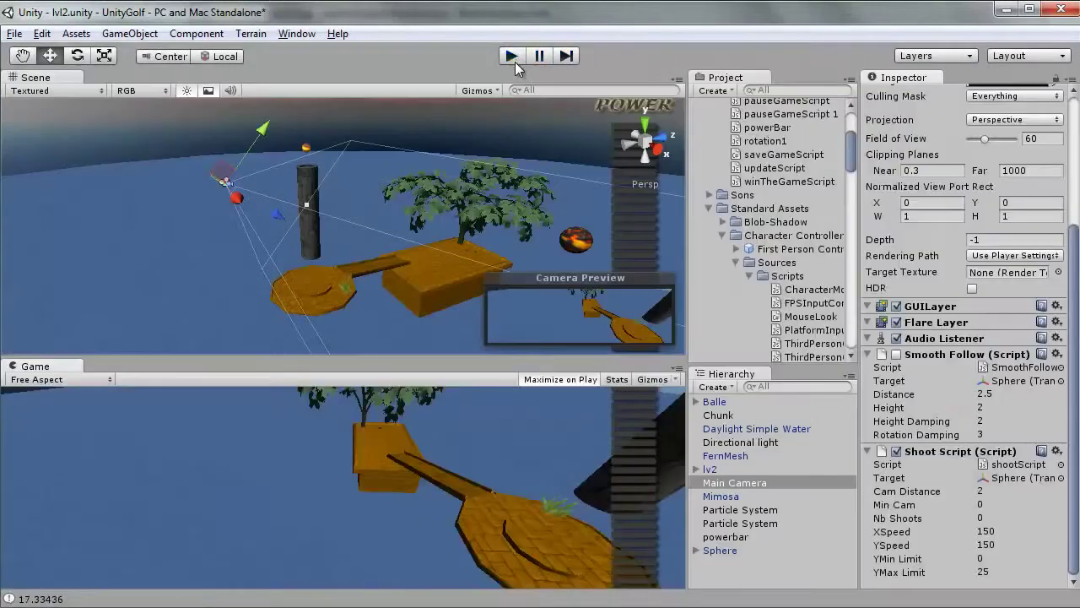
left_click(513, 57)
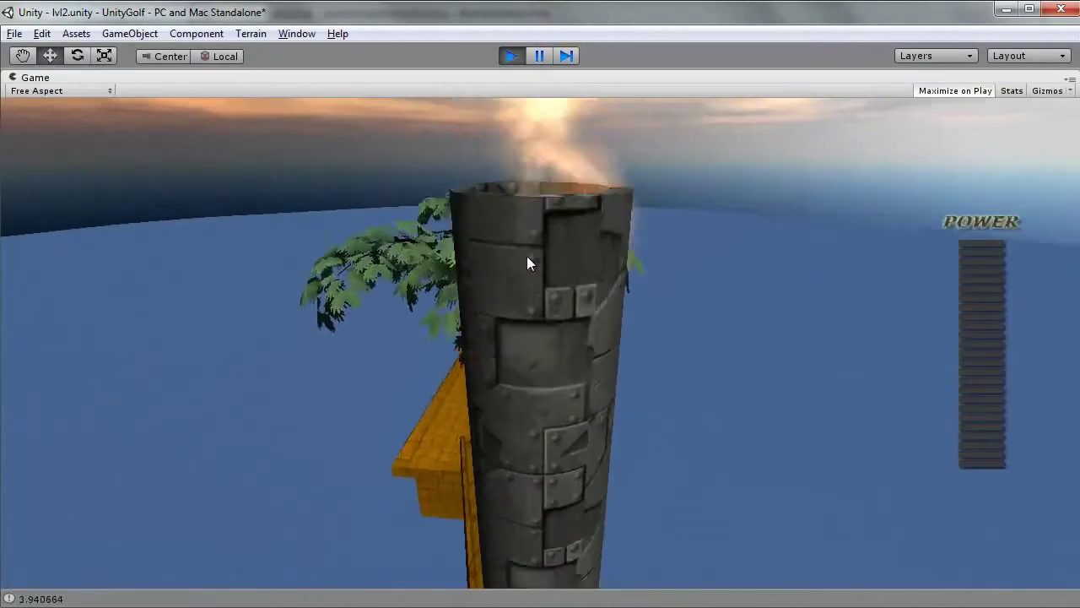
mouse_move(388, 308)
left_mouse_down()
mouse_move(338, 258)
mouse_move(438, 295)
mouse_move(453, 178)
mouse_move(543, 146)
left_mouse_up()
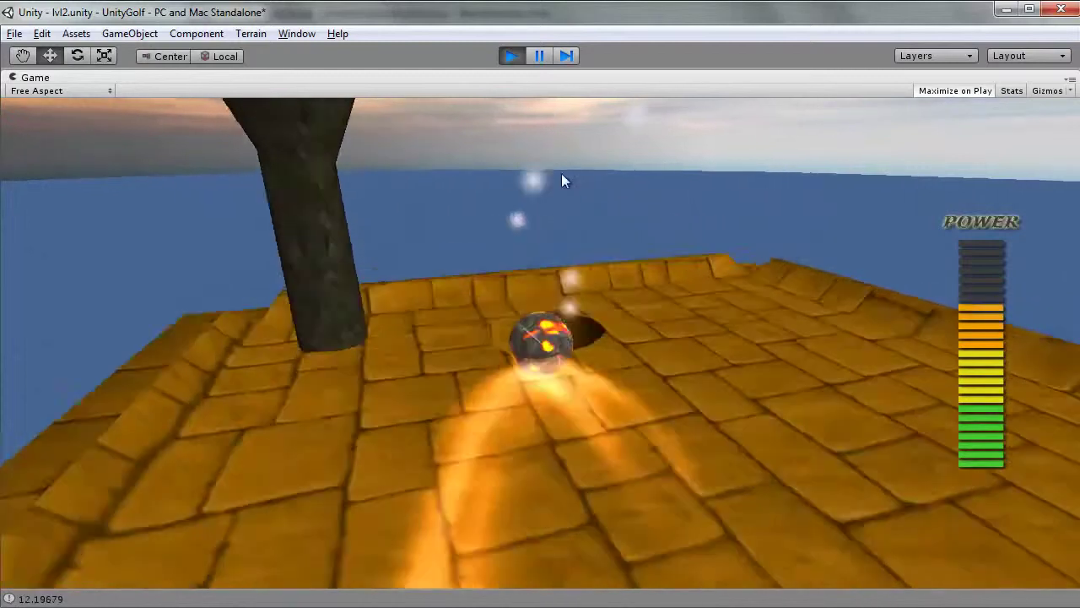
left_click_drag(543, 139, 562, 173)
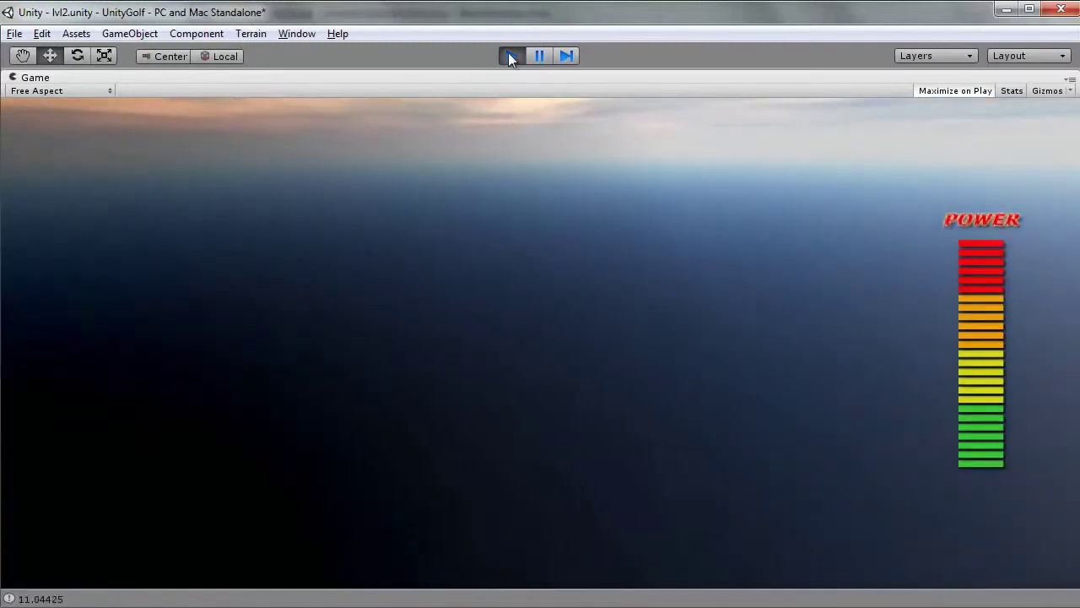
Step: Restart the level again and launch the ball at full power down the course
left_click(508, 55)
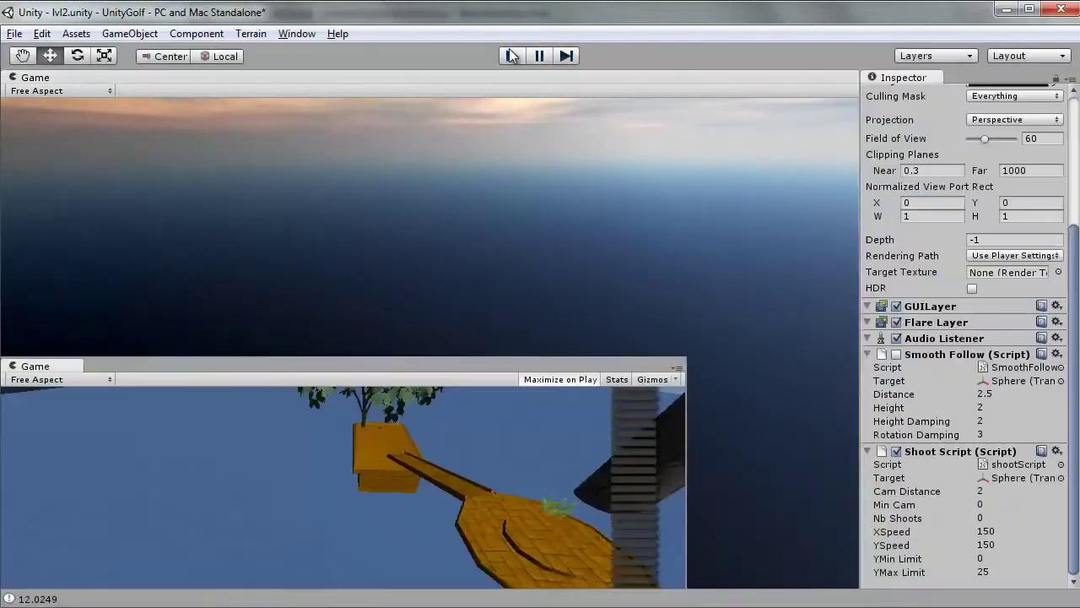
left_click(511, 56)
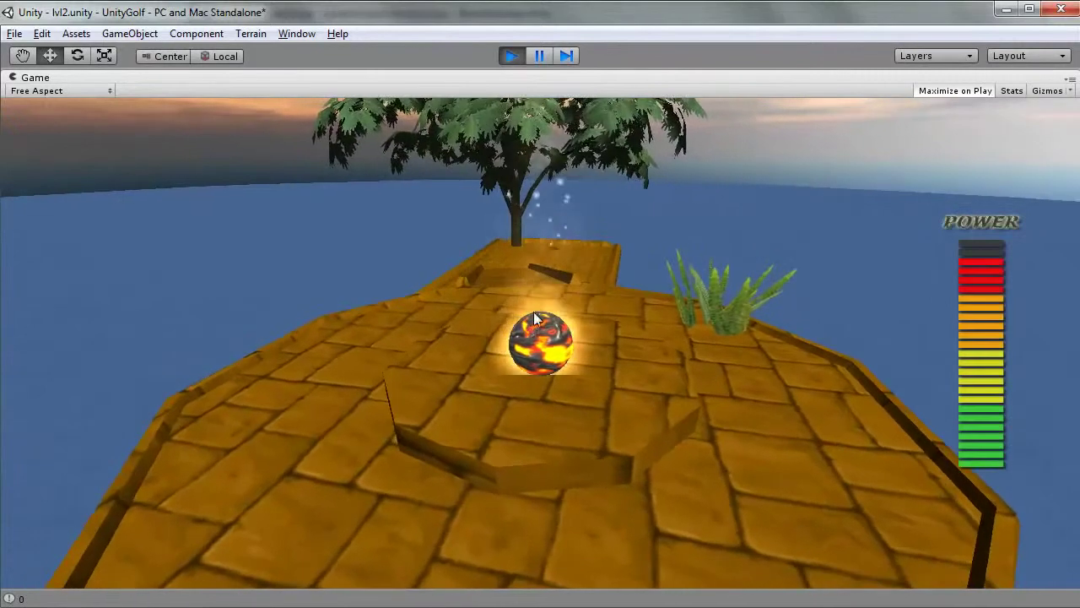
left_click(534, 306)
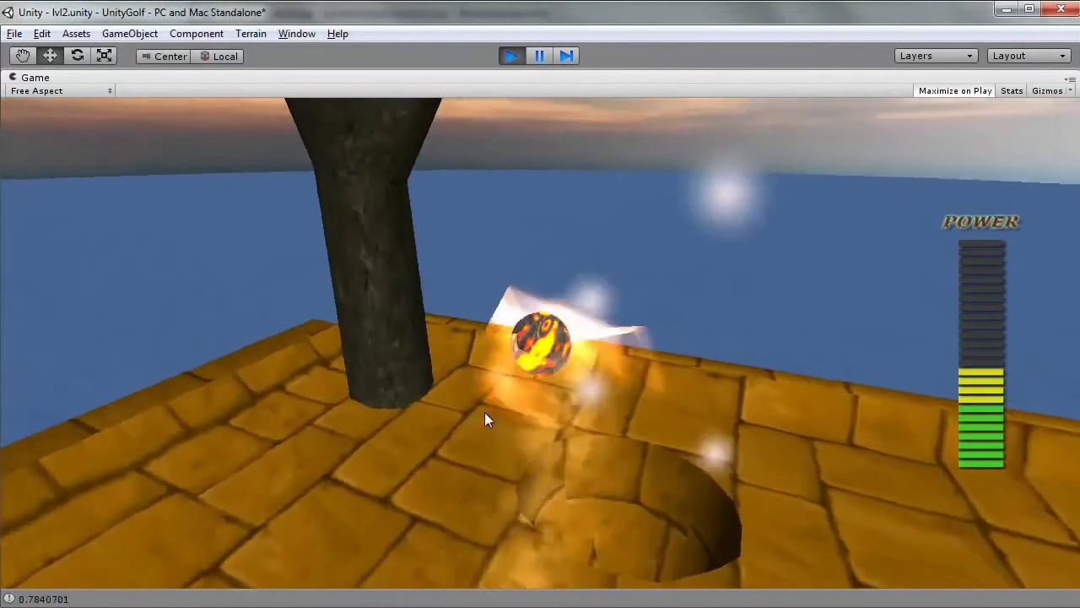
mouse_move(485, 419)
left_mouse_down()
mouse_move(4, 316)
mouse_move(60, 319)
left_mouse_up()
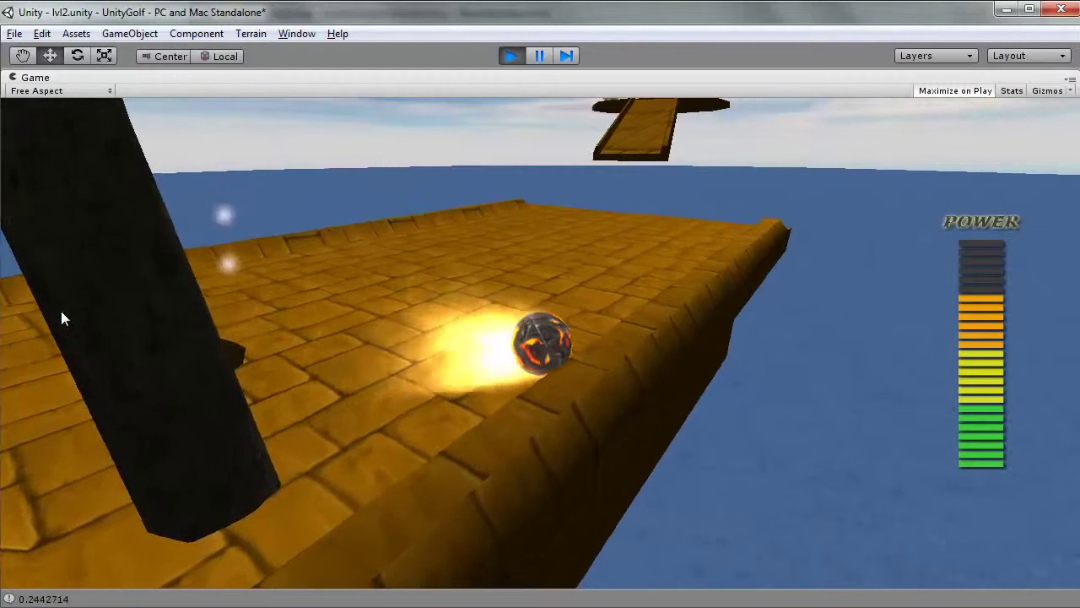
left_click(61, 319)
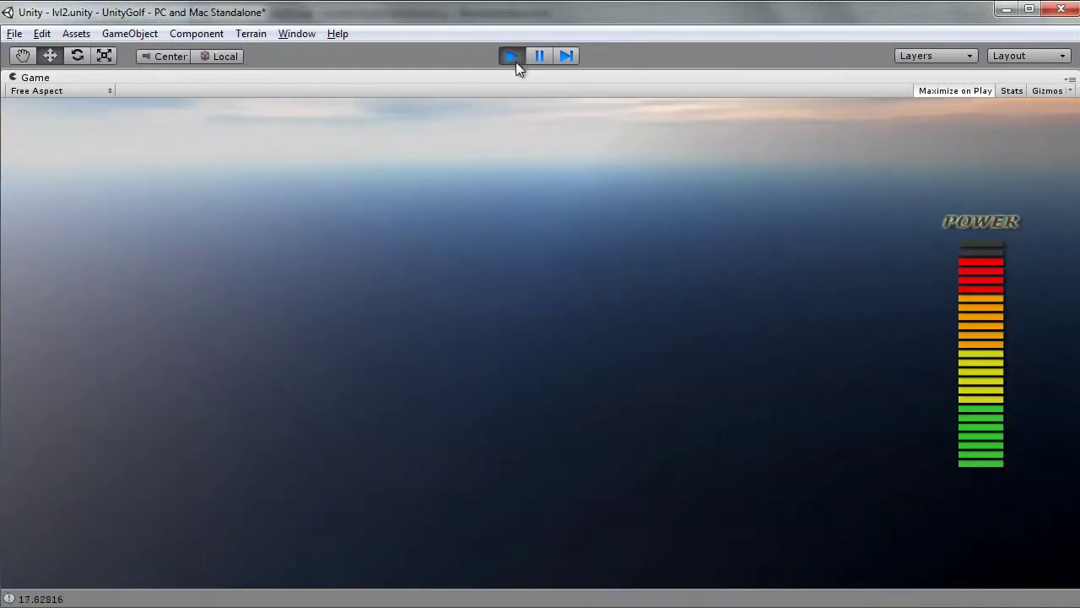
Step: Stop play and raise the Sphere high above the tower with its Y-axis gizmo
left_click(512, 60)
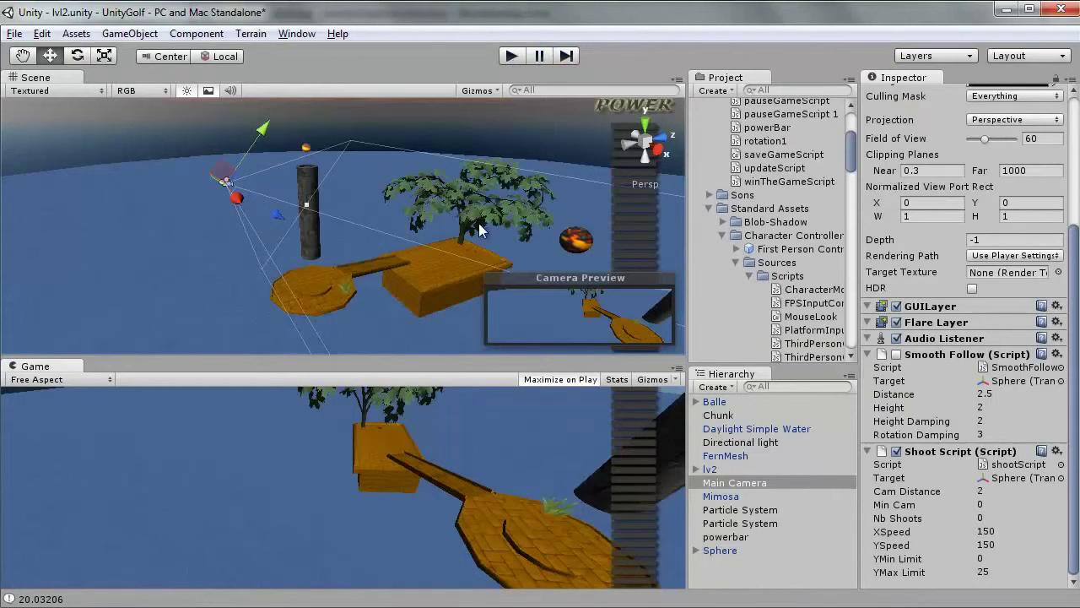
left_click_drag(380, 257, 318, 125, "alt")
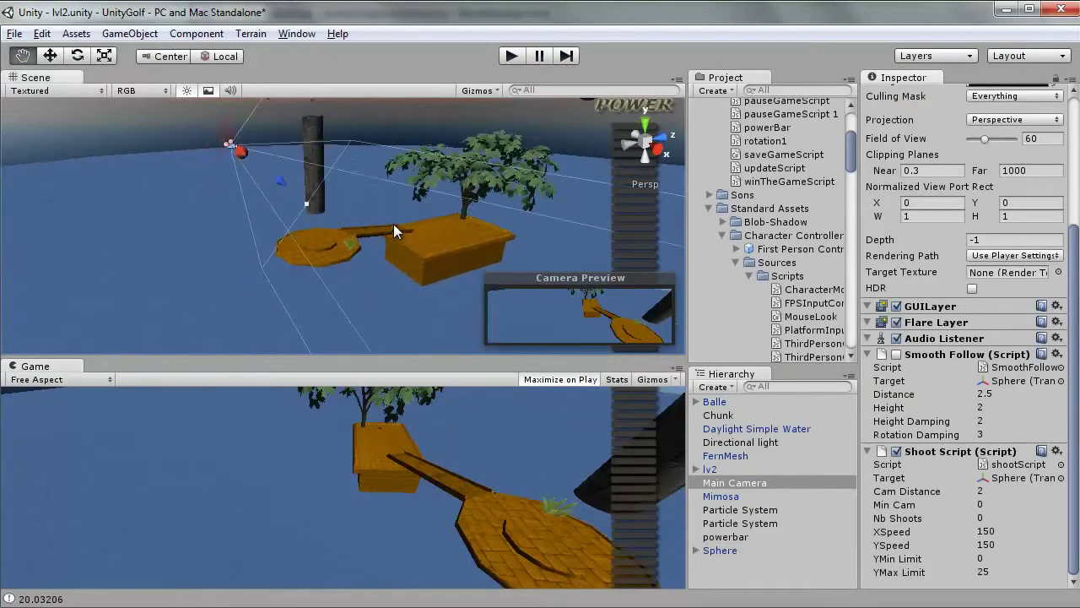
left_click(316, 109)
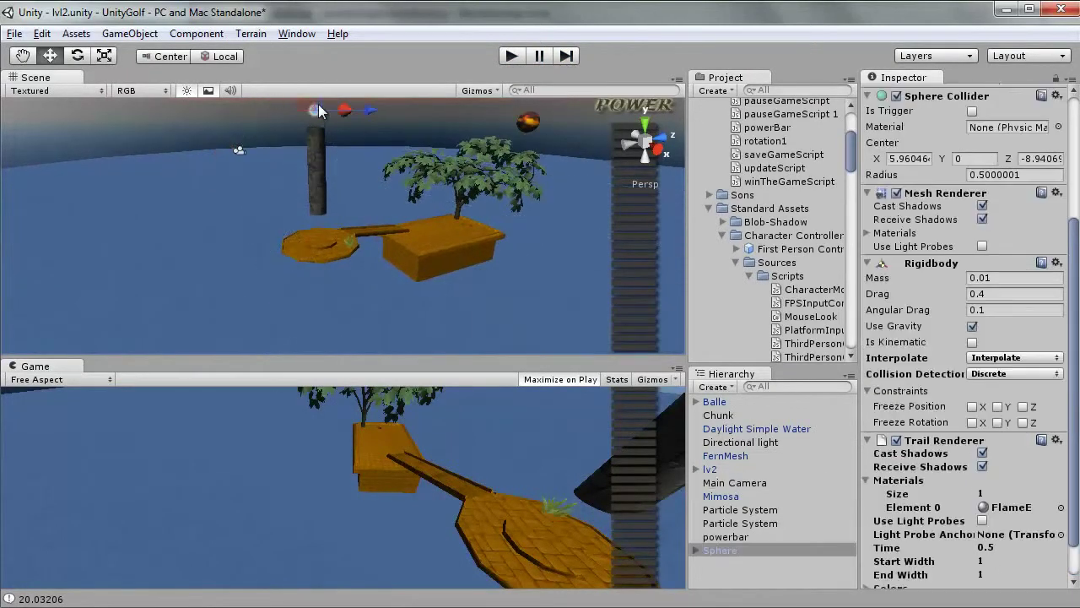
left_click_drag(318, 104, 338, 249, "alt")
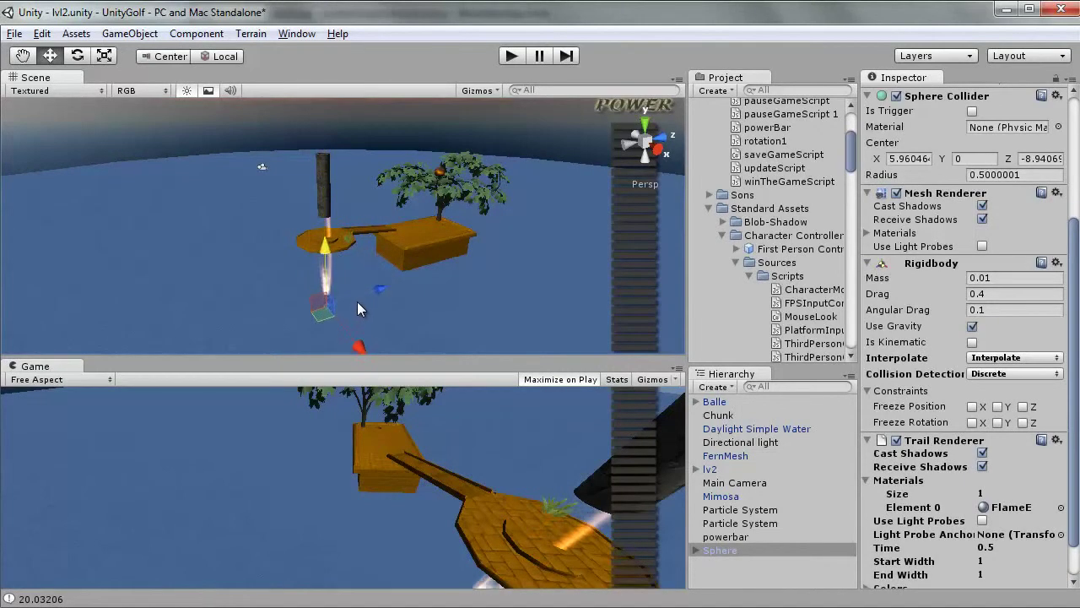
left_click_drag(354, 299, 357, 283)
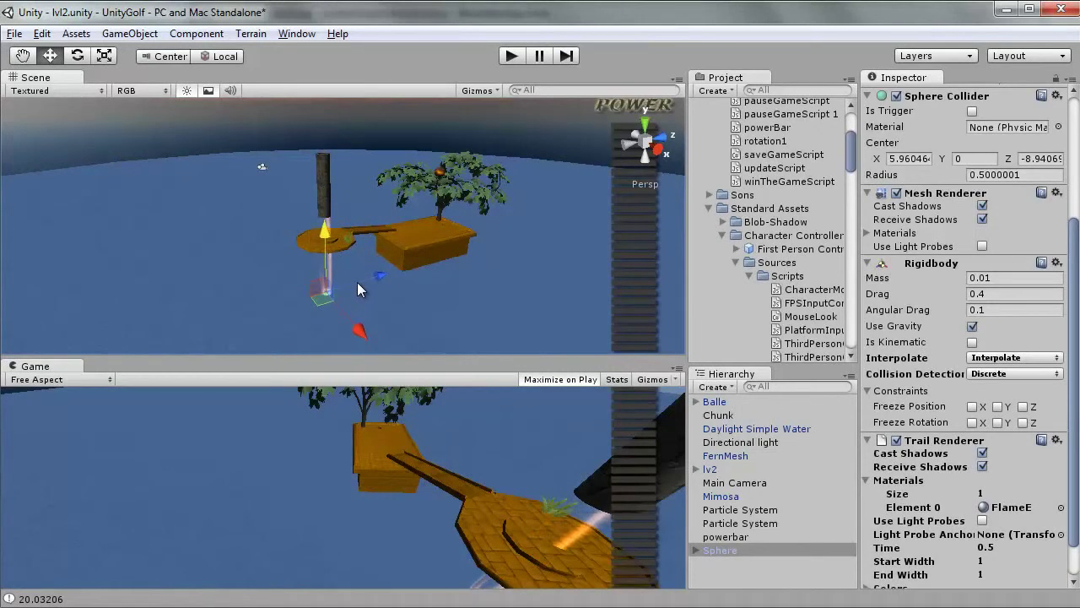
scroll(1068, 251, "up", 2)
scroll(1069, 251, "up", 3)
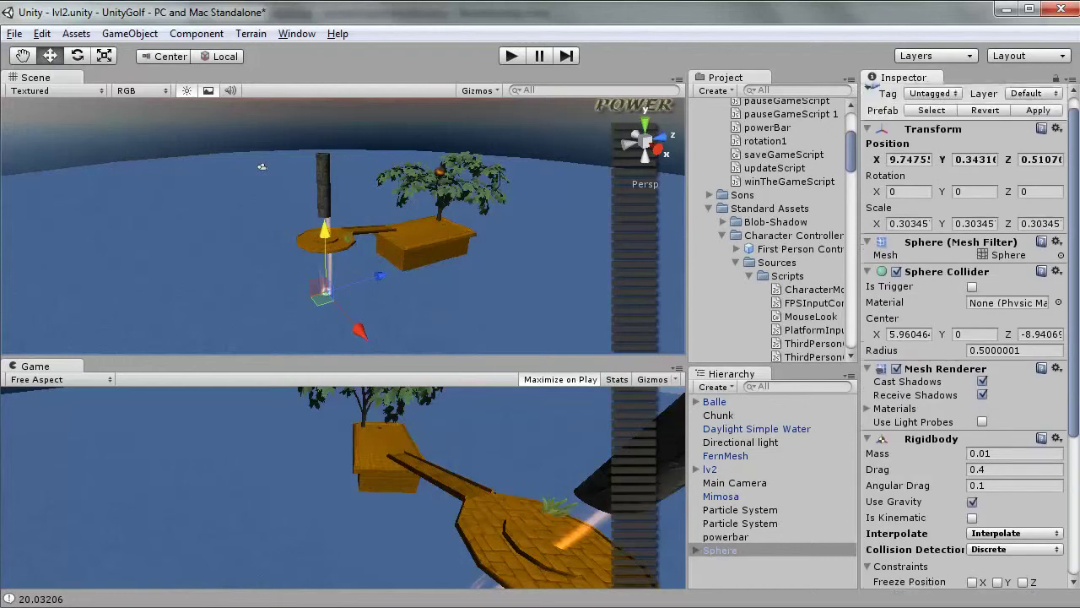
scroll(1068, 251, "up", 1)
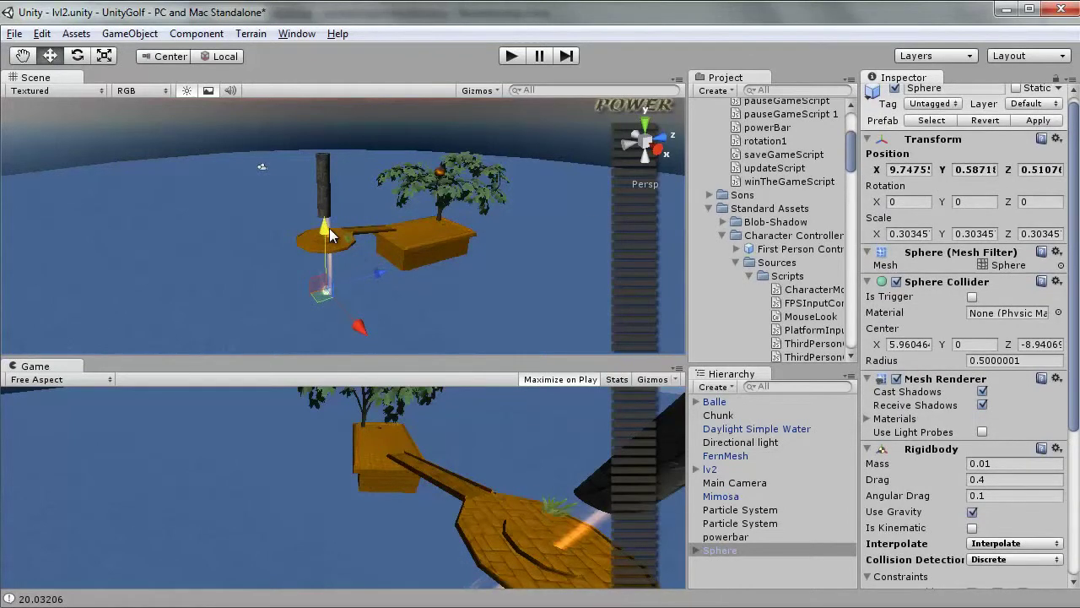
left_click_drag(327, 231, 335, 112)
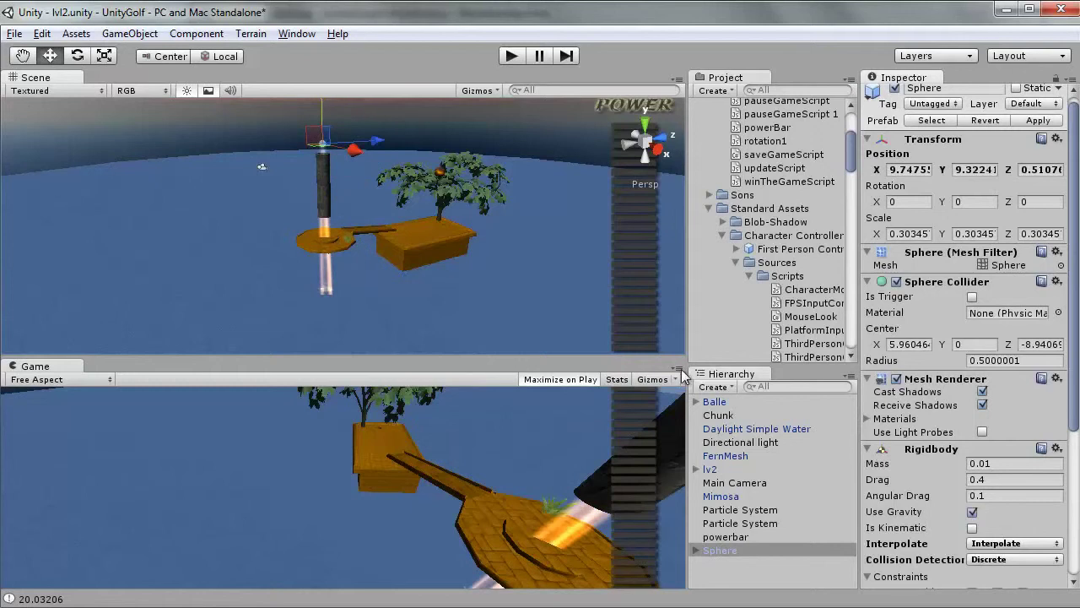
Step: Set Min Cam to 1 in the Main Camera's Shoot Script
left_click(731, 485)
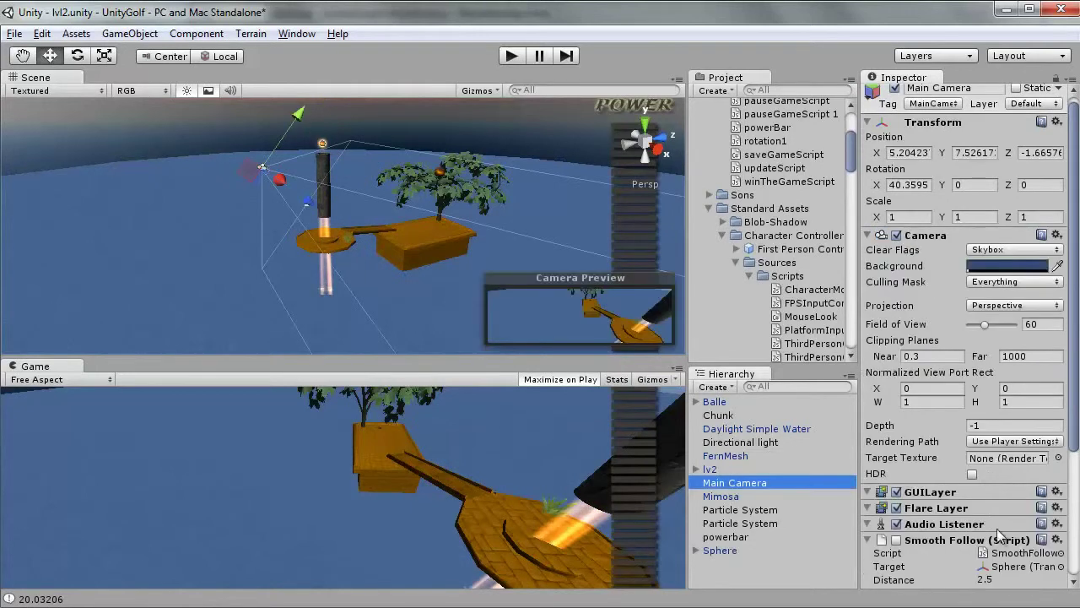
scroll(1045, 359, "down", 5)
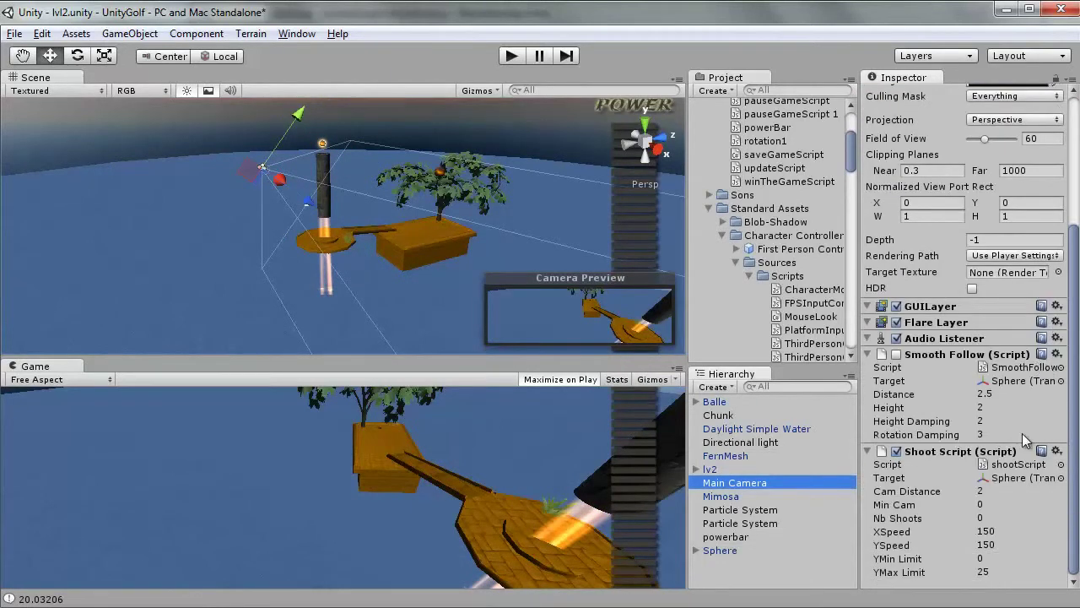
left_click(986, 504)
type("1")
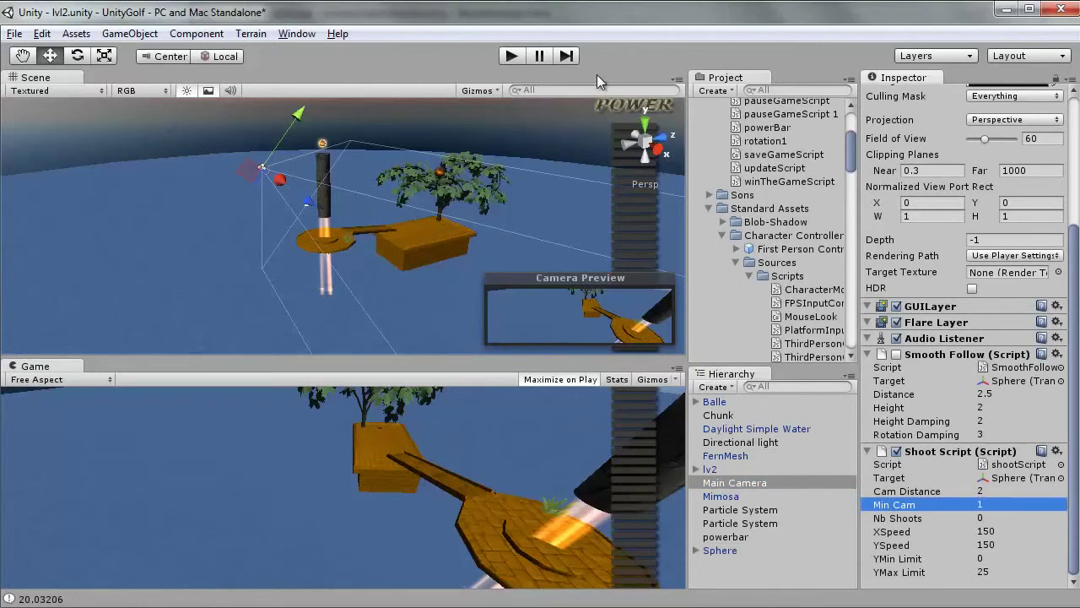
left_click(510, 59)
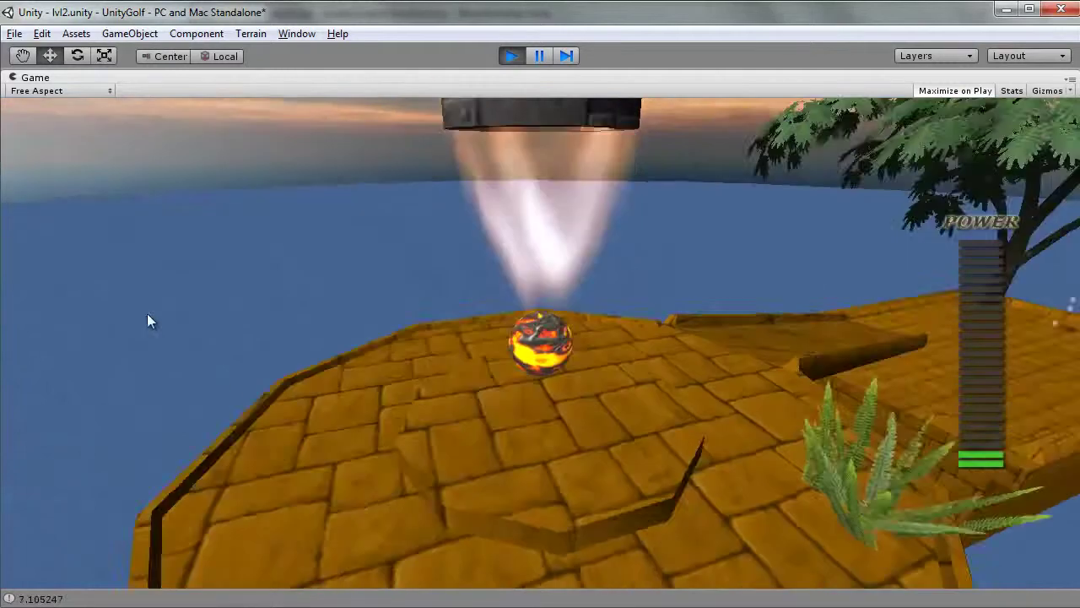
left_click(129, 230)
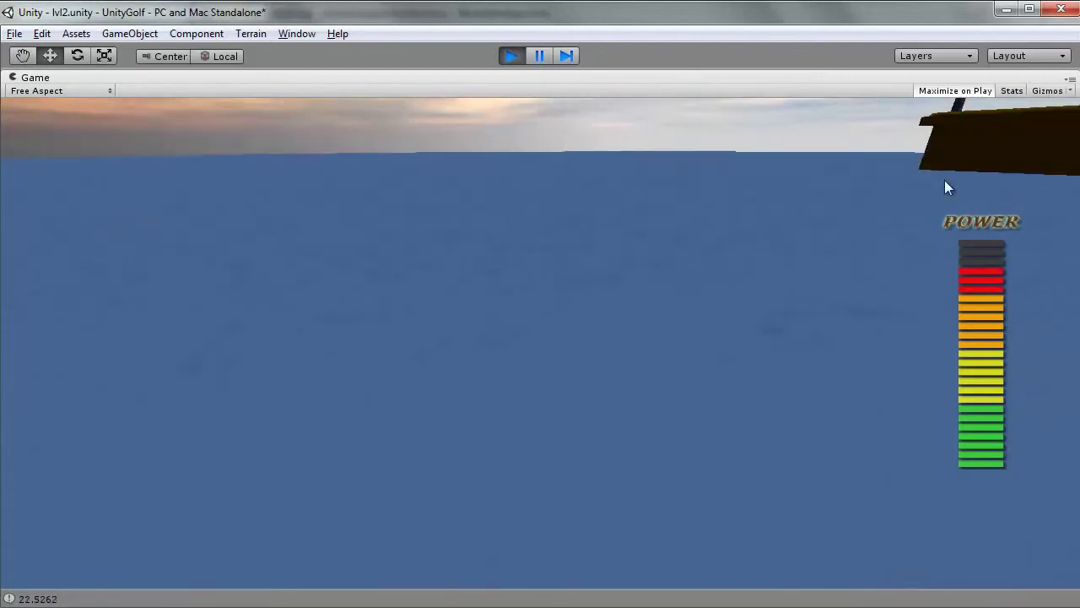
left_click(510, 59)
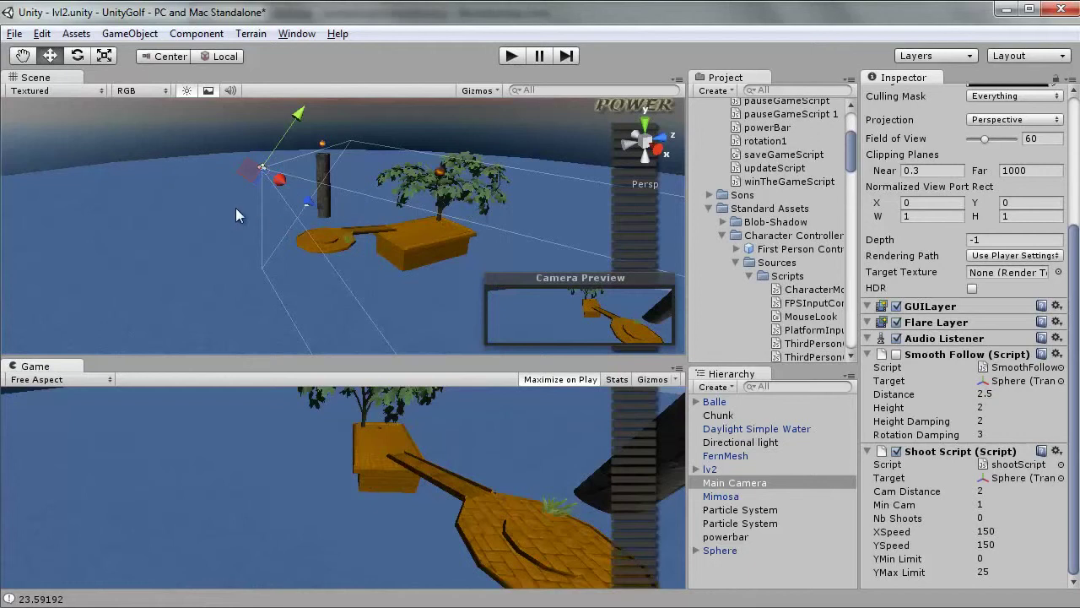
Step: Delete the Balle ball object and orbit the Scene view around the tower
left_click(440, 171)
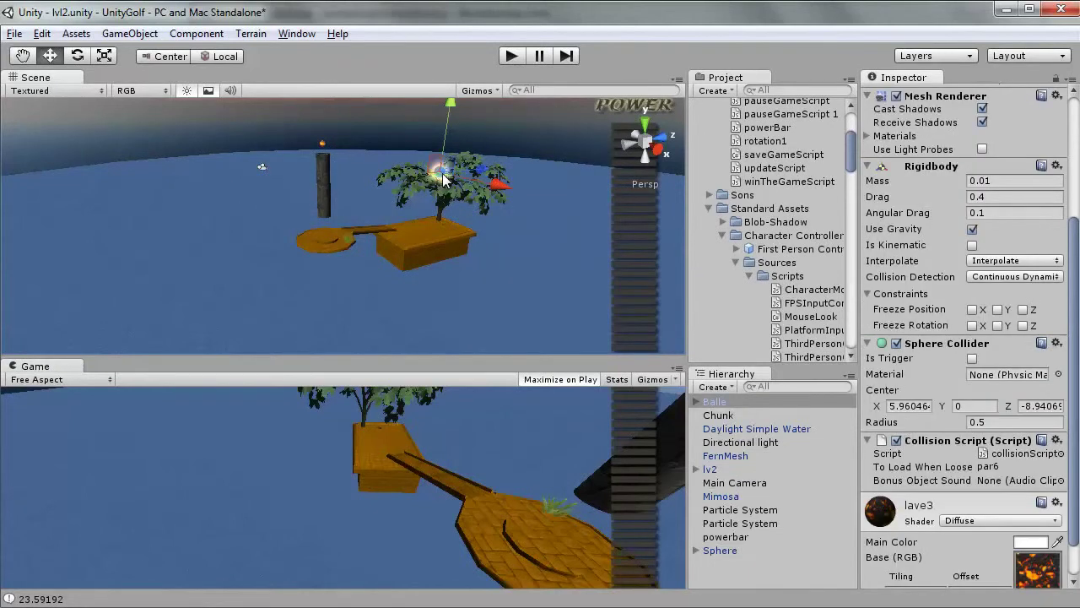
key("Delete")
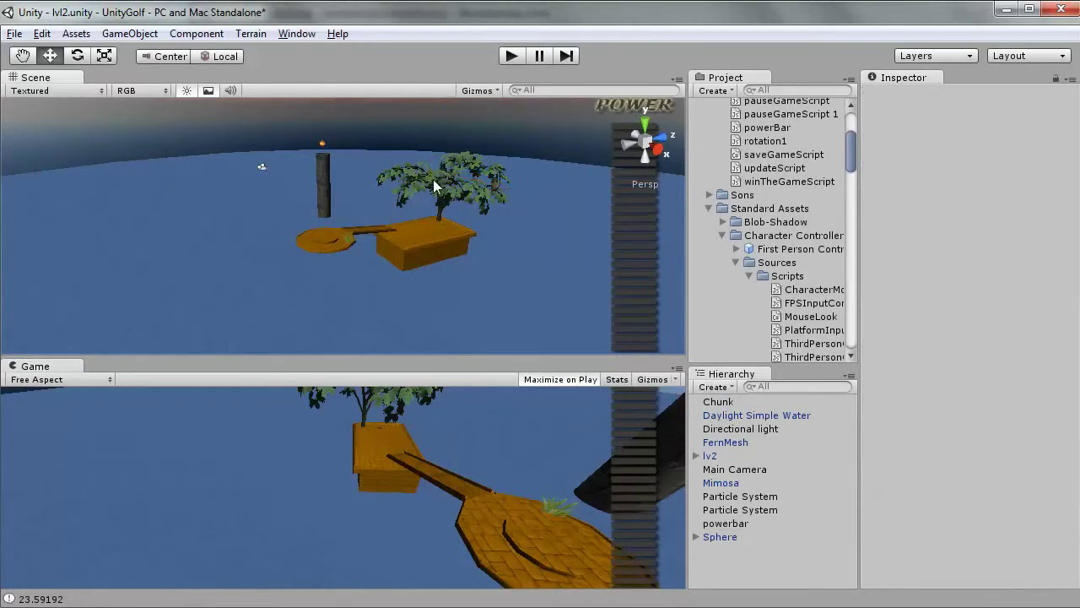
mouse_move(348, 223)
left_mouse_down("alt")
mouse_move(389, 253)
mouse_move(377, 170)
left_mouse_up("alt")
scroll(397, 243, "up", 2)
scroll(399, 240, "up", 2)
scroll(398, 240, "up", 2)
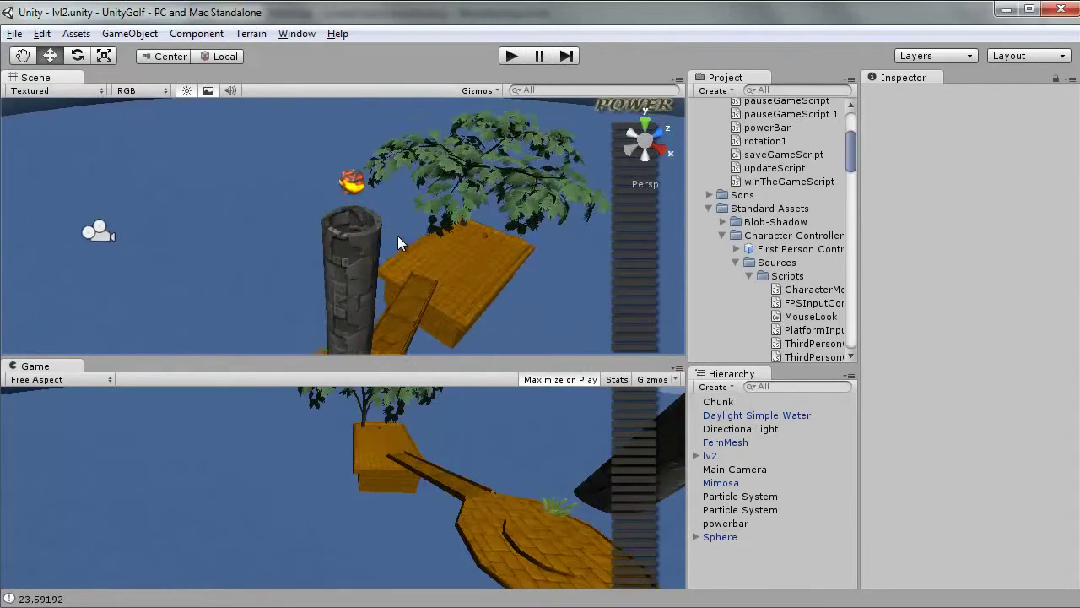
left_click_drag(372, 216, 480, 395, "alt")
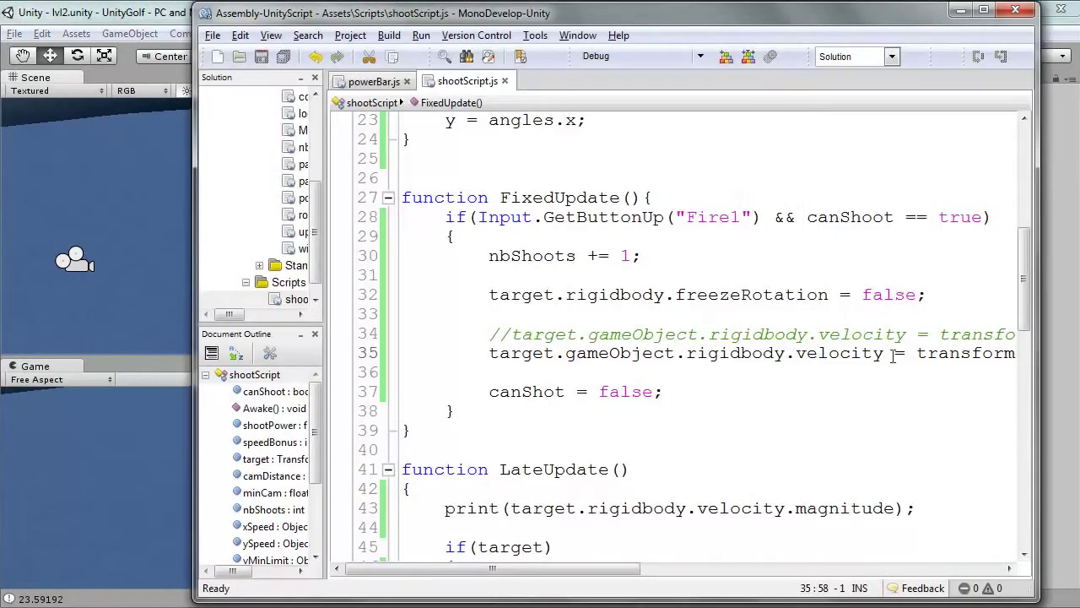
Step: Locate the canShoot check on line 28 and the misspelled canShot assignment on line 37
mouse_move(1028, 277)
left_mouse_down()
mouse_move(1027, 288)
mouse_move(817, 174)
left_mouse_up()
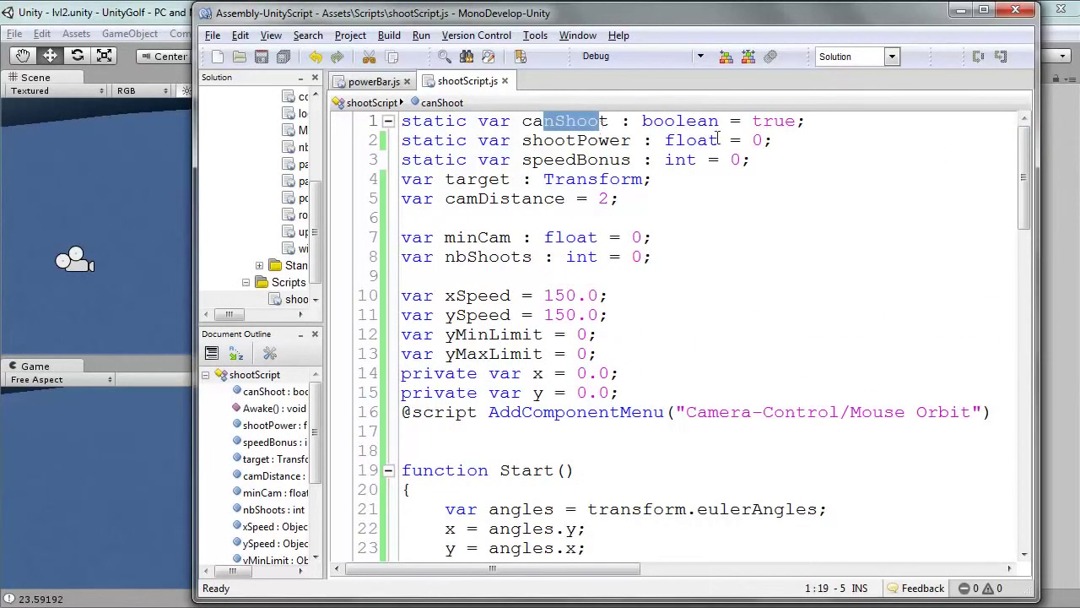
left_click_drag(707, 135, 797, 121)
scroll(785, 175, "down", 1)
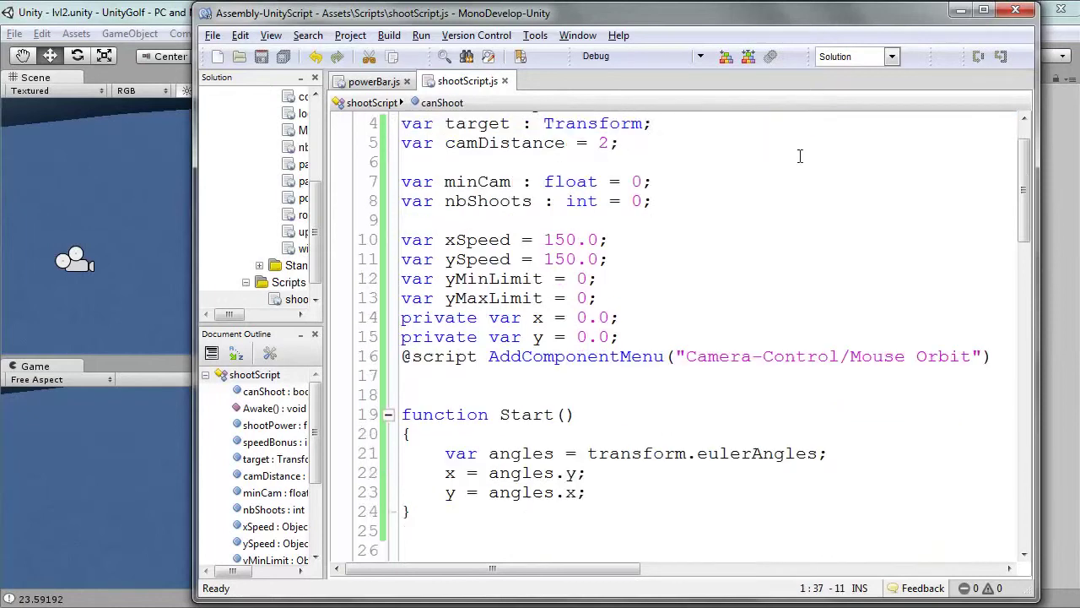
scroll(785, 175, "down", 3)
scroll(785, 175, "down", 2)
left_click_drag(555, 312, 960, 317)
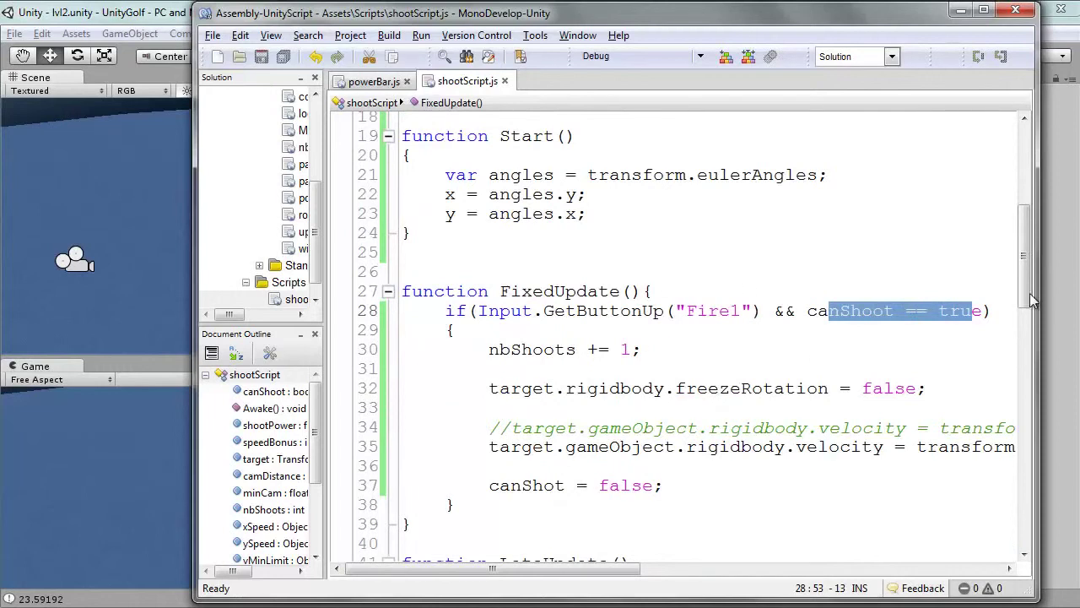
scroll(1008, 314, "down", 2)
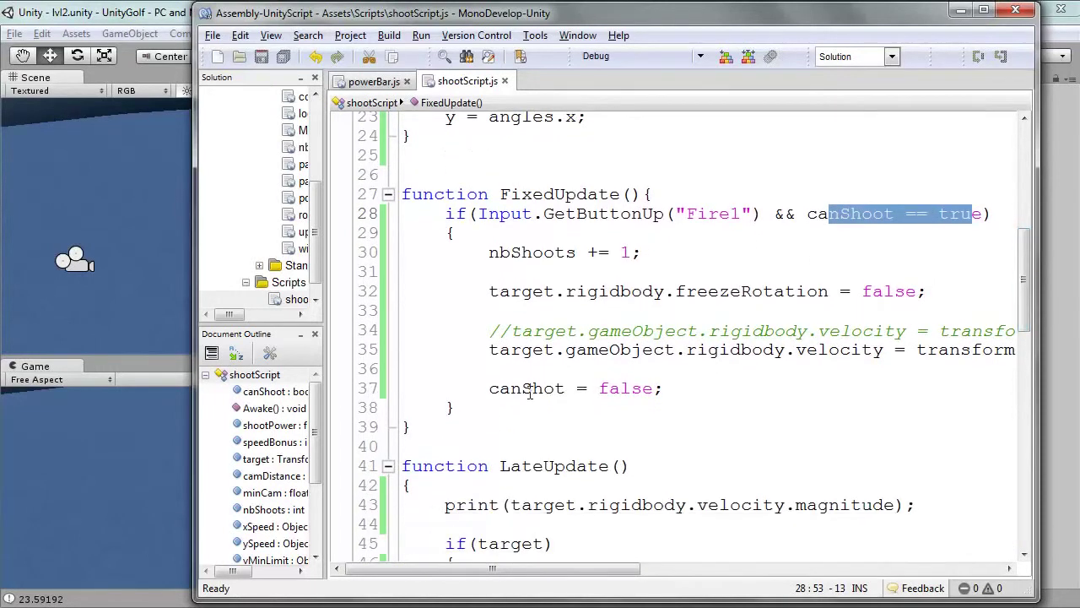
left_click_drag(529, 392, 637, 390)
Step: Make line 37 read 'canShoot = false;' and bring the Unity editor back
scroll(919, 326, "down", 2)
scroll(878, 332, "down", 2)
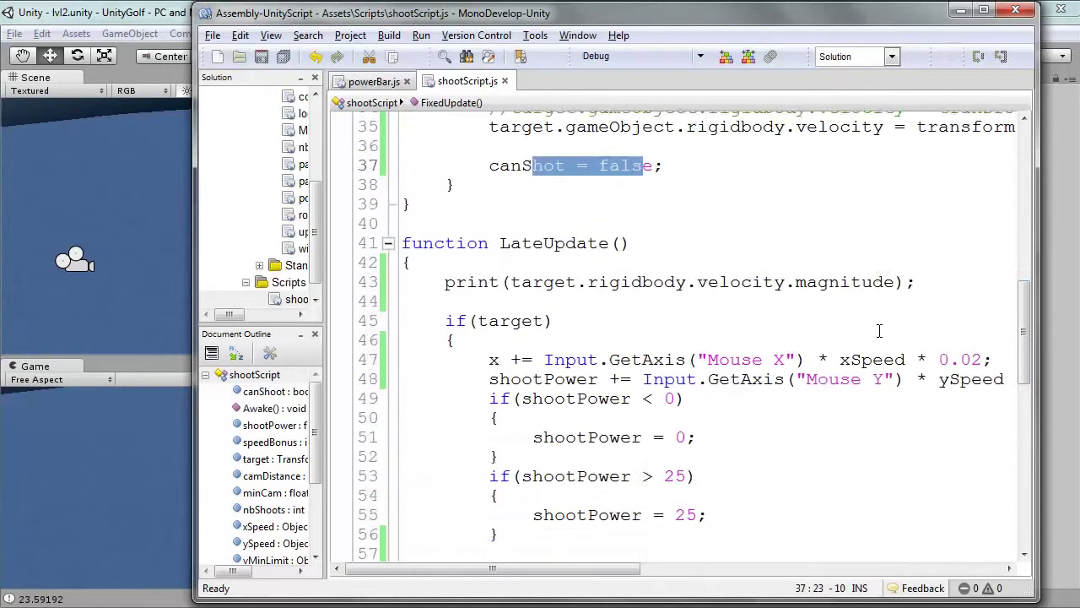
scroll(887, 333, "down", 2)
scroll(880, 332, "down", 3)
scroll(816, 332, "down", 2)
scroll(878, 333, "down", 4)
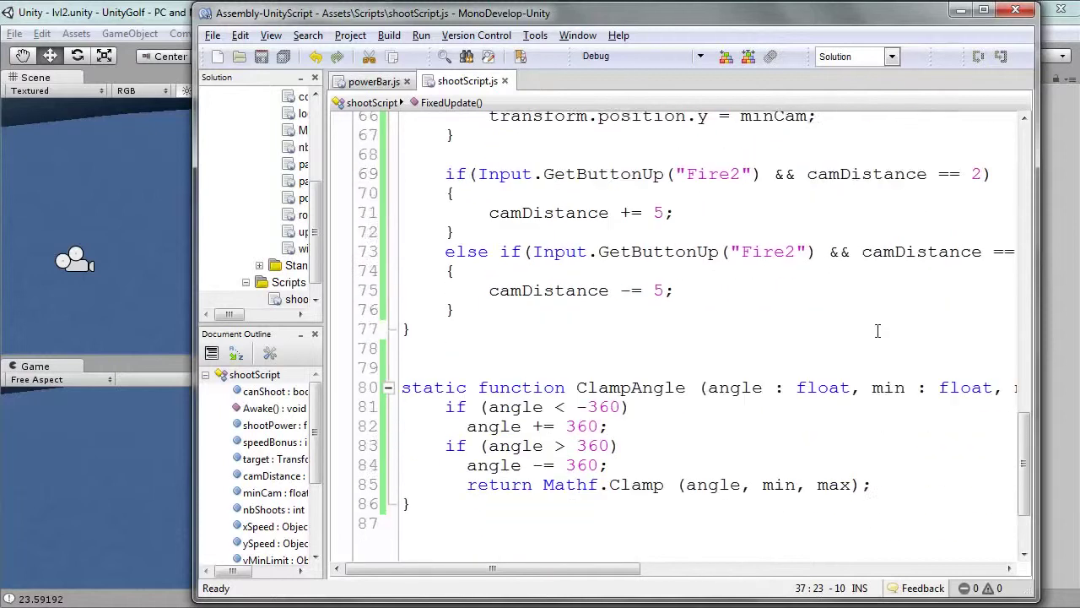
scroll(853, 359, "down", 1)
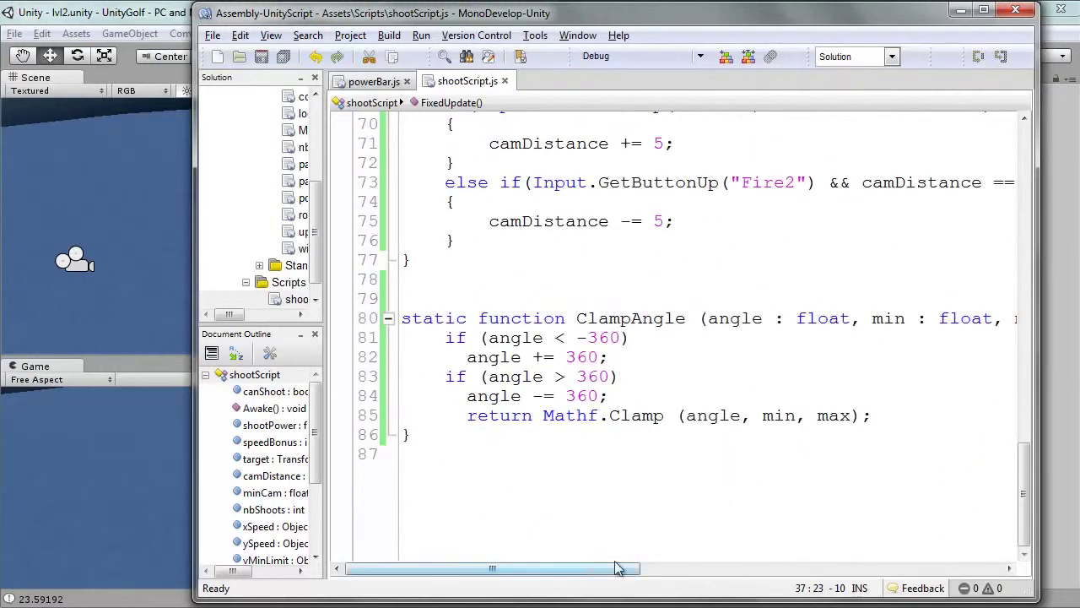
mouse_move(616, 568)
left_mouse_down()
mouse_move(706, 550)
mouse_move(487, 526)
left_mouse_up()
scroll(537, 457, "up", 3)
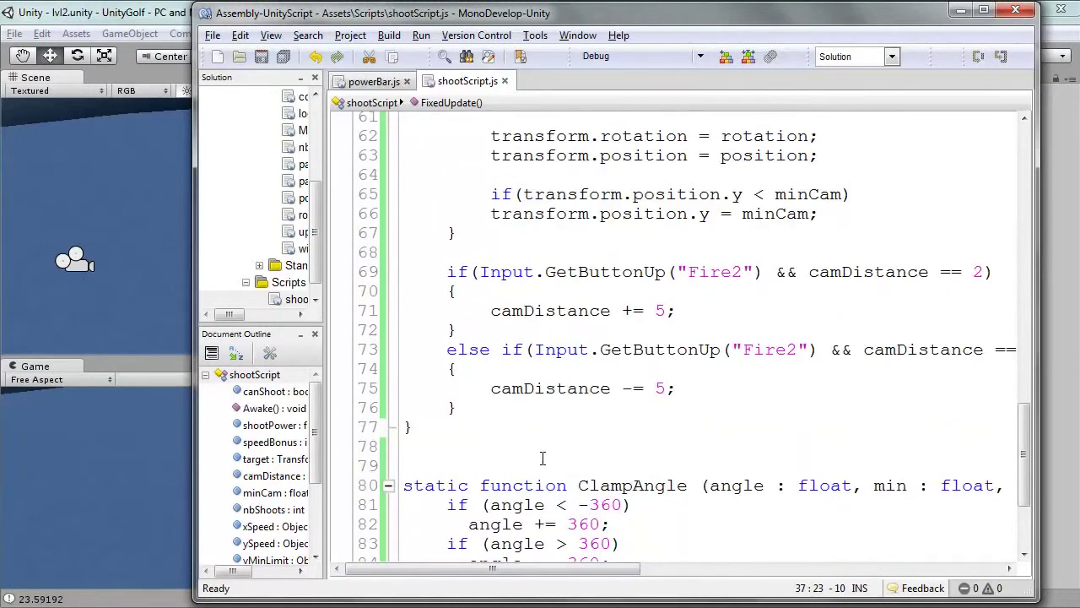
scroll(543, 457, "up", 3)
scroll(557, 472, "up", 2)
scroll(557, 473, "up", 2)
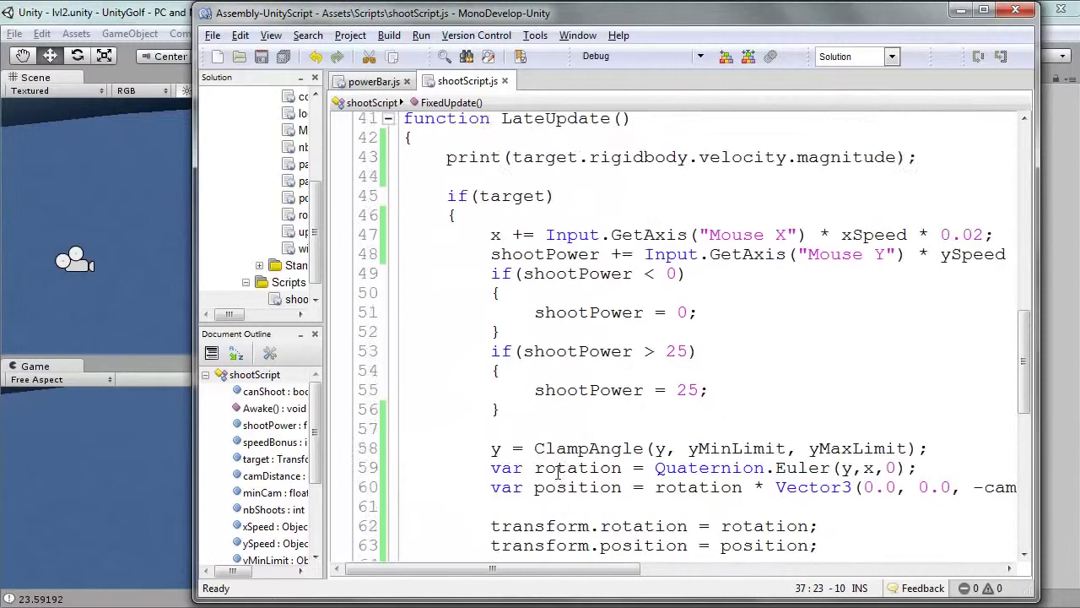
scroll(557, 473, "up", 3)
scroll(557, 472, "up", 5)
scroll(557, 473, "up", 2)
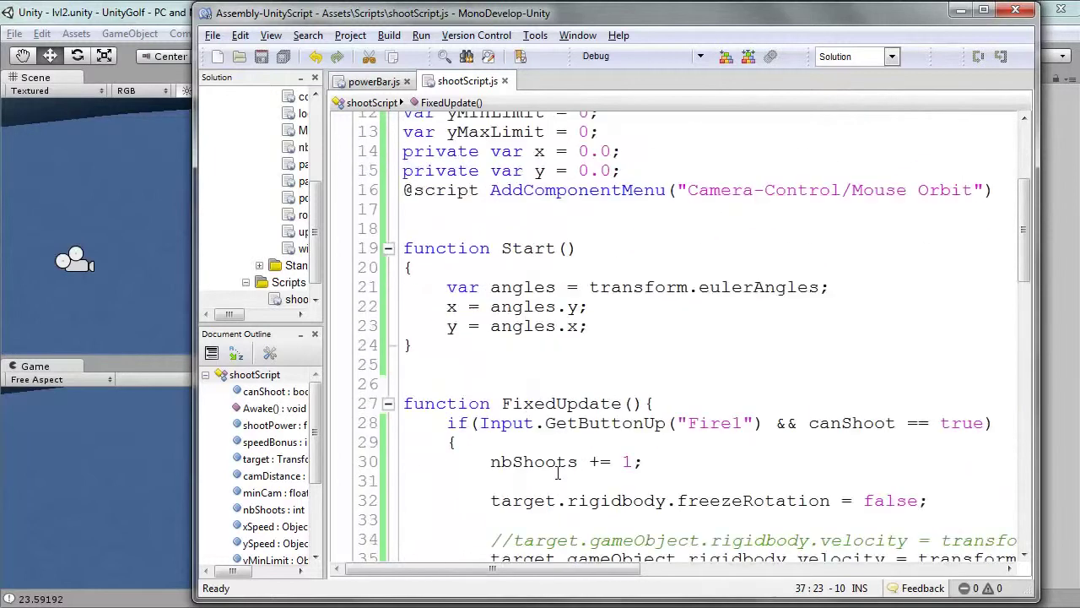
scroll(559, 471, "up", 3)
scroll(562, 470, "up", 1)
scroll(560, 471, "down", 6)
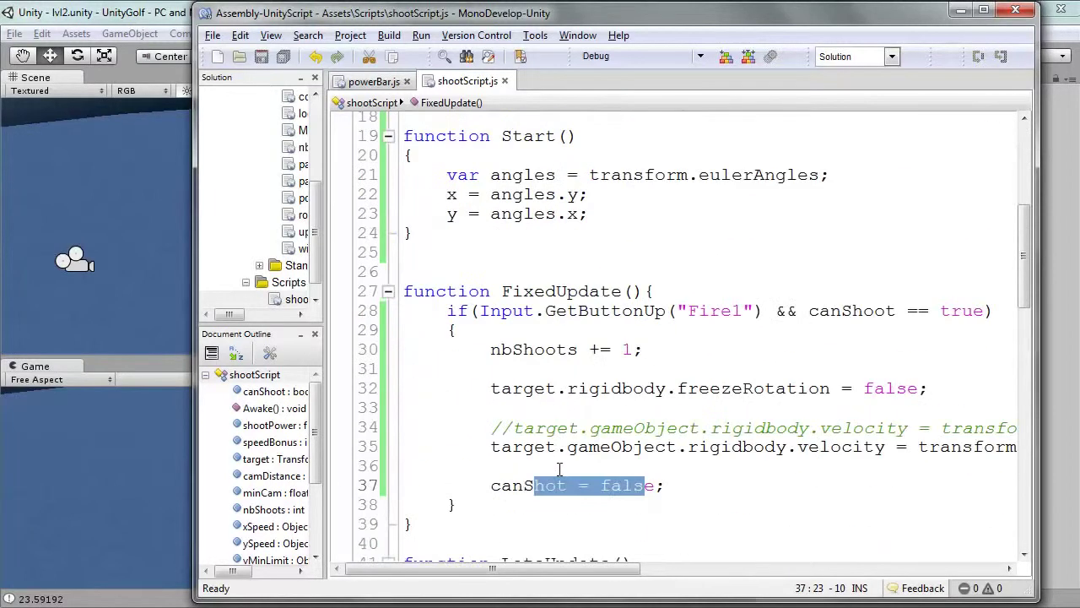
scroll(559, 468, "down", 4)
scroll(559, 467, "up", 4)
scroll(557, 460, "up", 2)
left_click(554, 453)
scroll(554, 454, "up", 4)
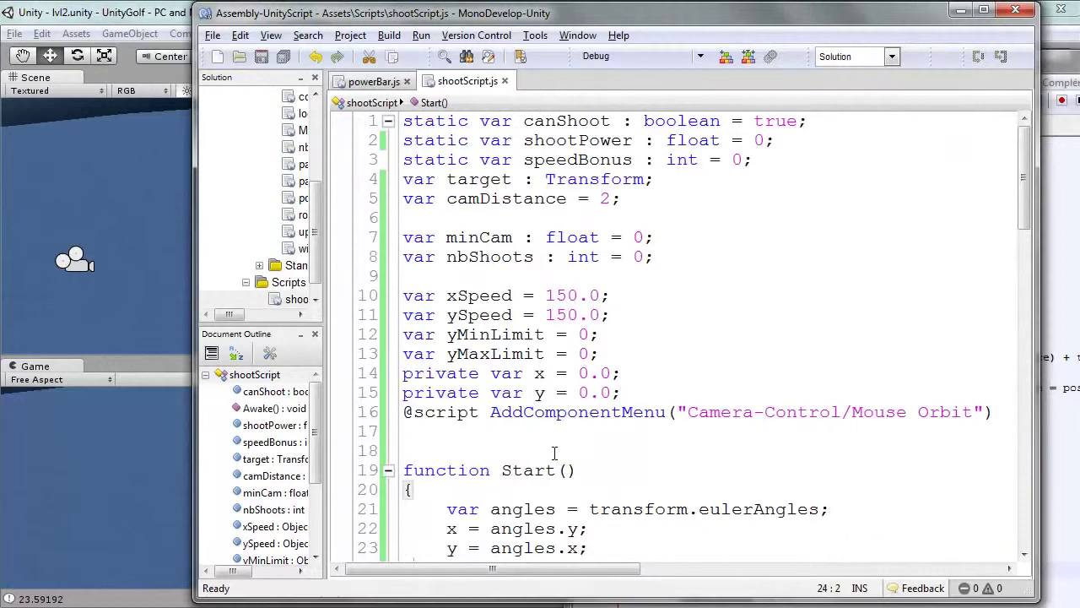
scroll(554, 453, "down", 5)
scroll(549, 440, "down", 2)
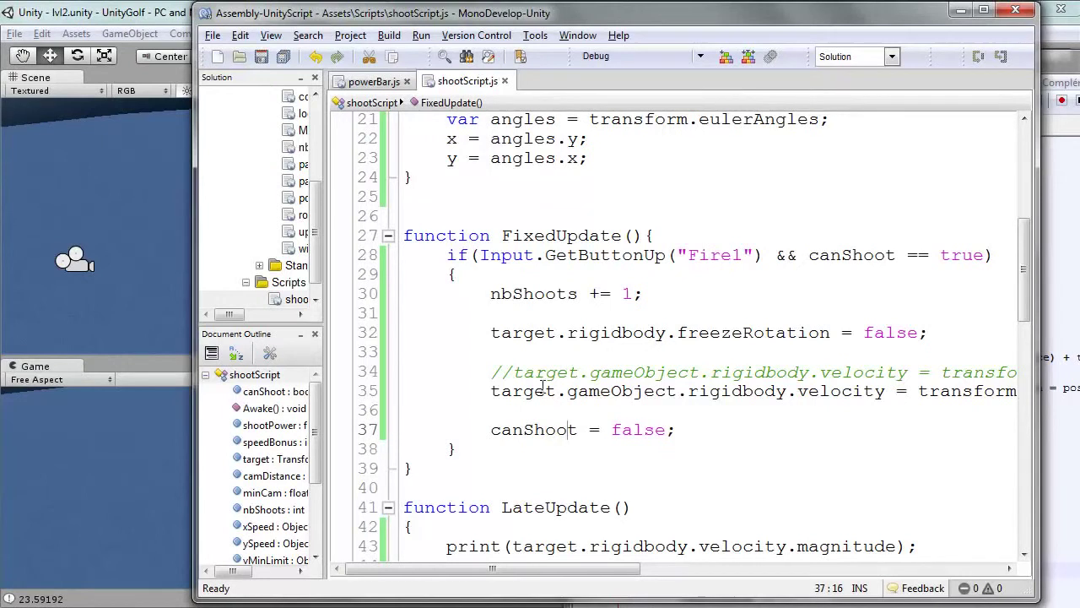
scroll(882, 370, "up", 7)
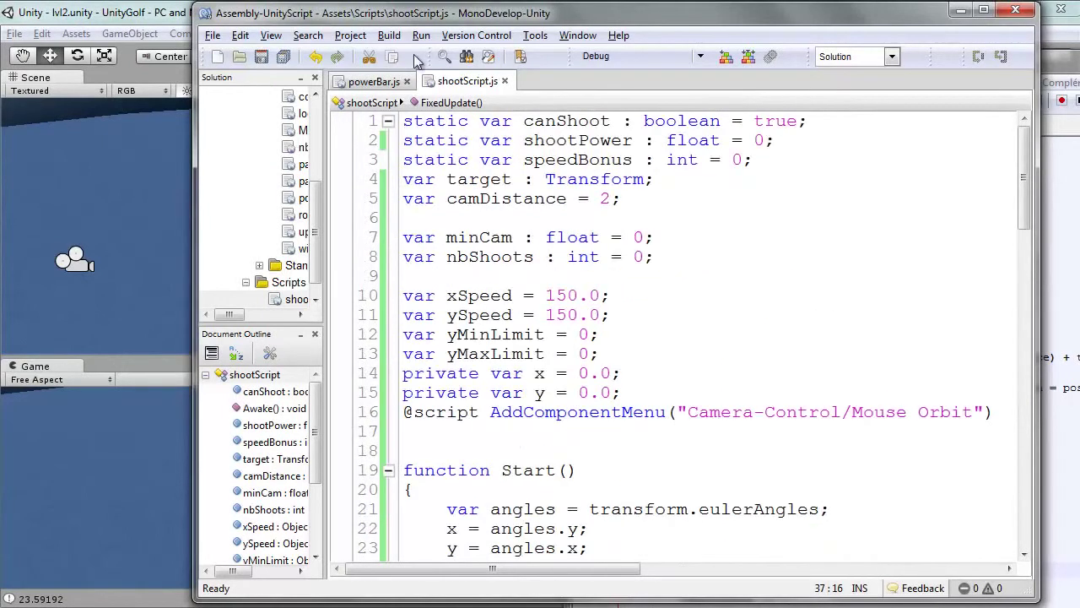
left_click(175, 7)
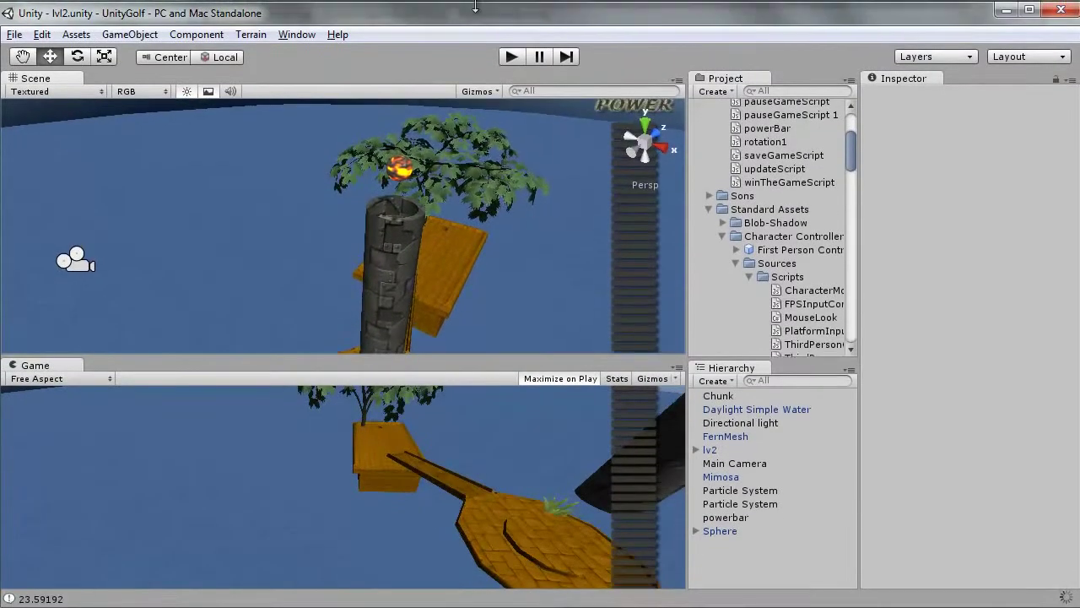
left_click(511, 55)
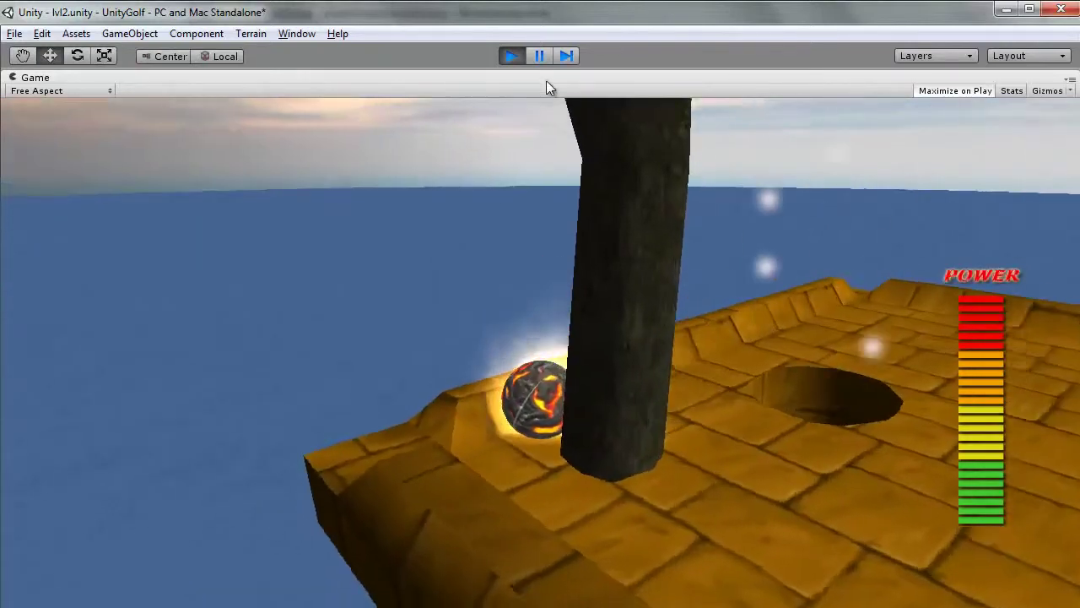
left_click(519, 58)
Step: Add a Mesh Collider to the Mimosa tree via Component > Physics, then switch to MonoDevelop
scroll(468, 271, "up", 10)
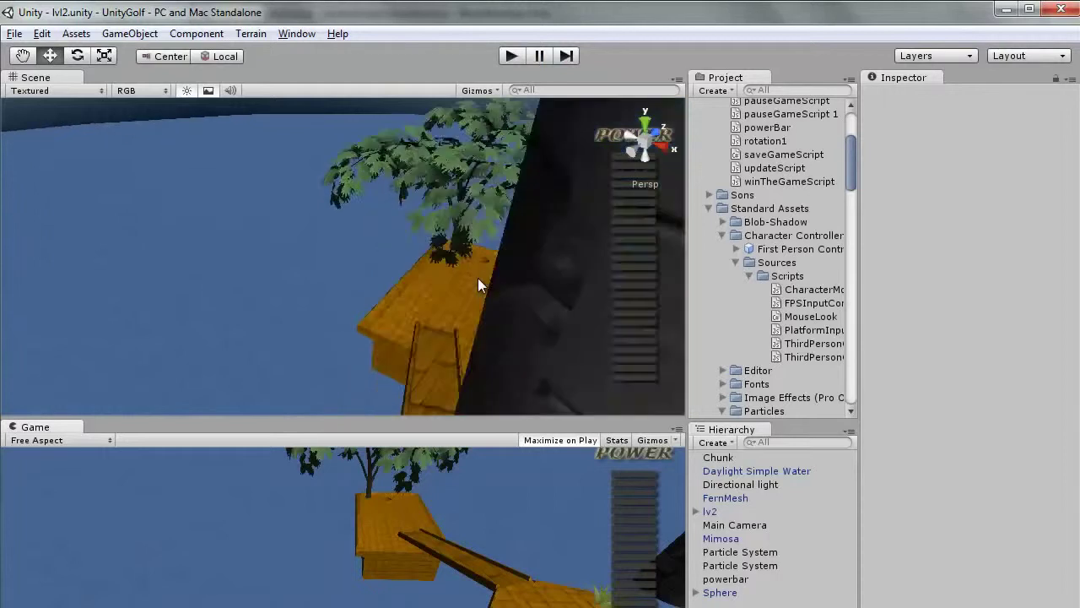
left_click(549, 235)
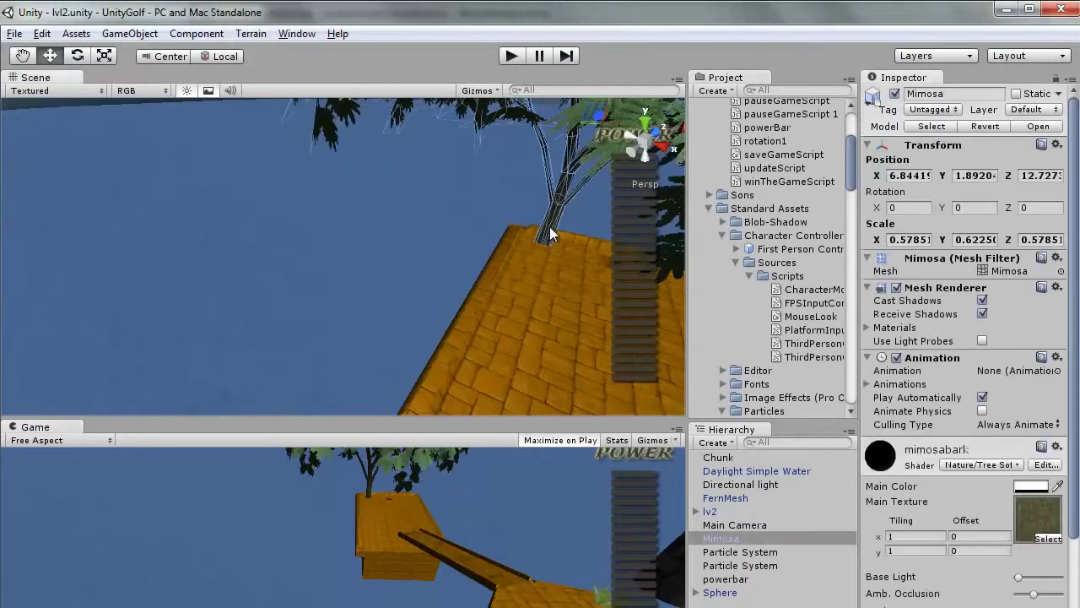
left_click(187, 37)
mouse_move(221, 90)
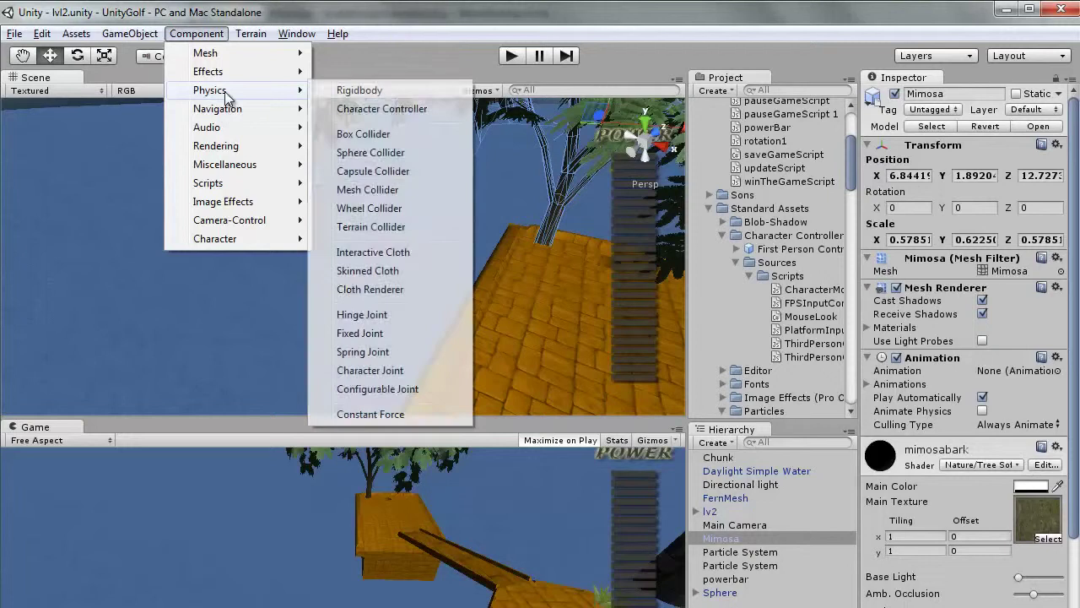
left_click(378, 191)
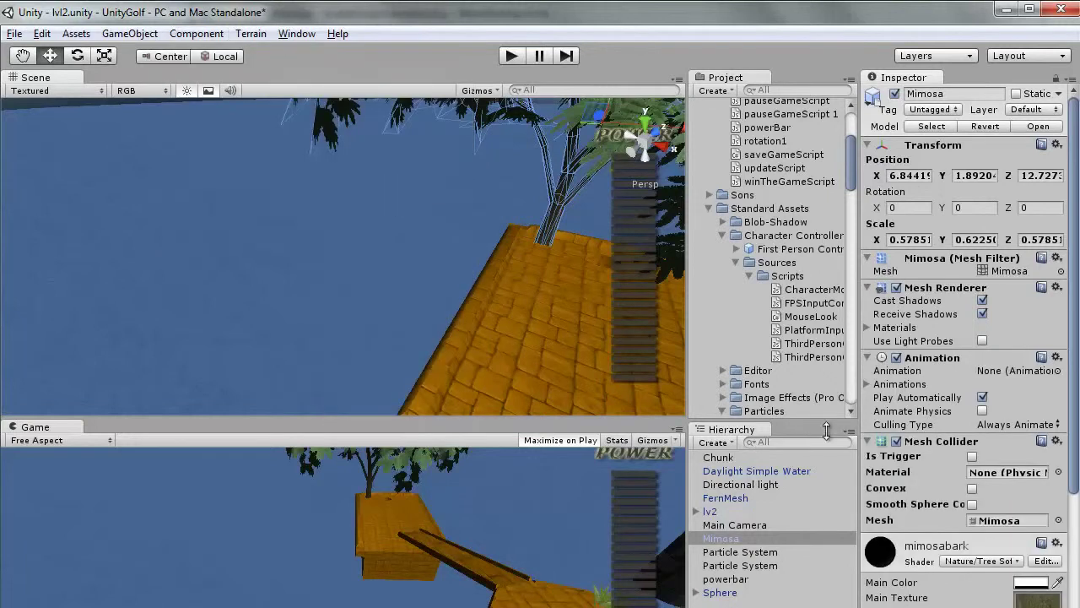
left_click_drag(366, 295, 649, 562, "alt")
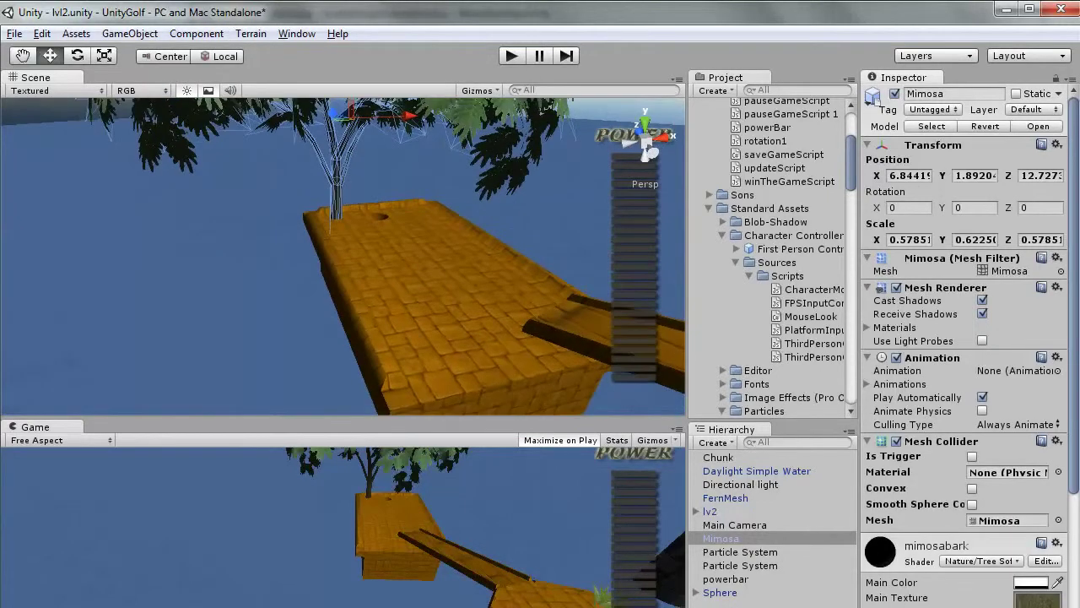
key("alt+Tab")
Step: Review the Fire1 canShoot condition, velocity line and canShoot = false on lines 28–37
scroll(631, 401, "down", 3)
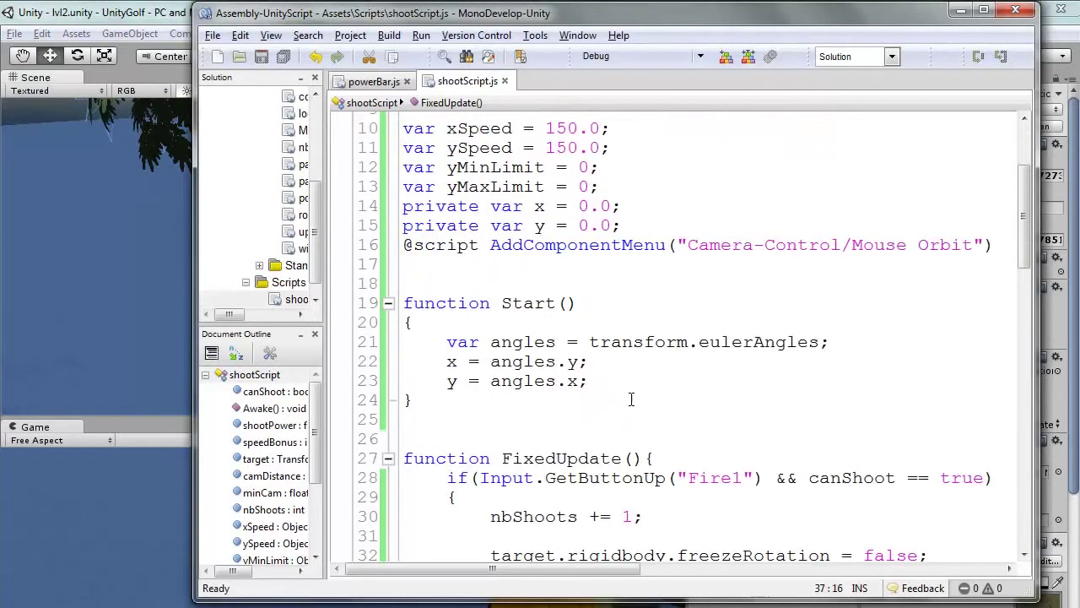
scroll(629, 389, "up", 3)
scroll(637, 384, "down", 6)
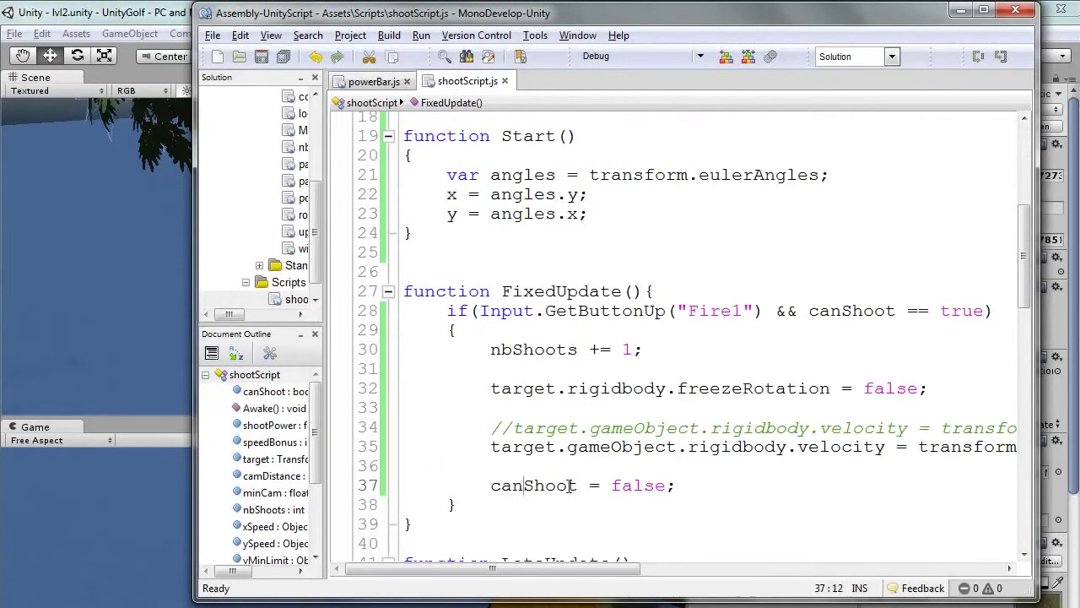
left_click(573, 487, "shift")
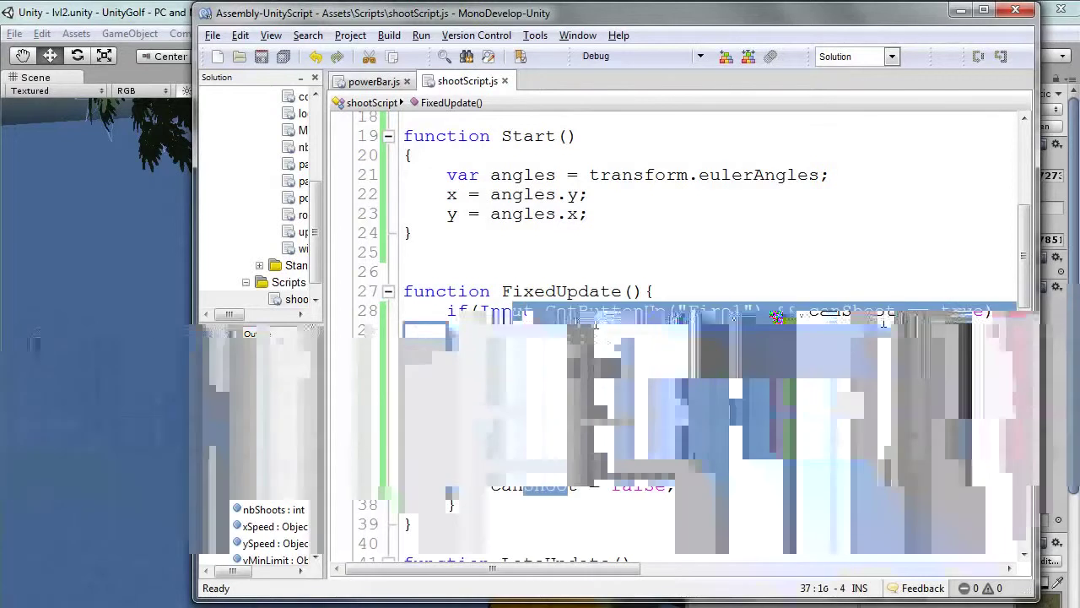
left_click_drag(513, 311, 940, 311)
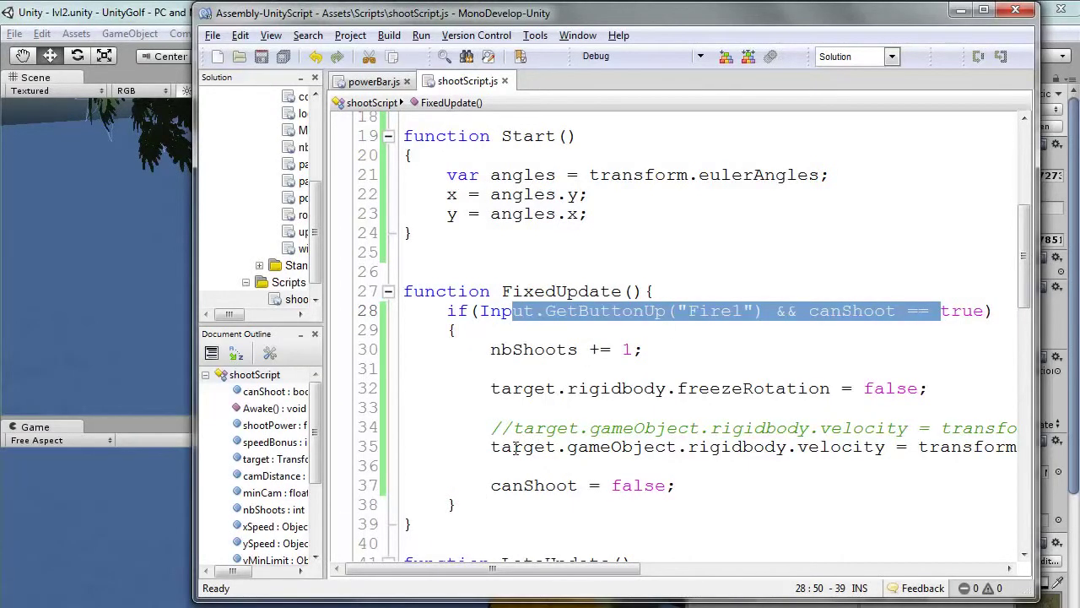
left_click_drag(512, 447, 896, 447)
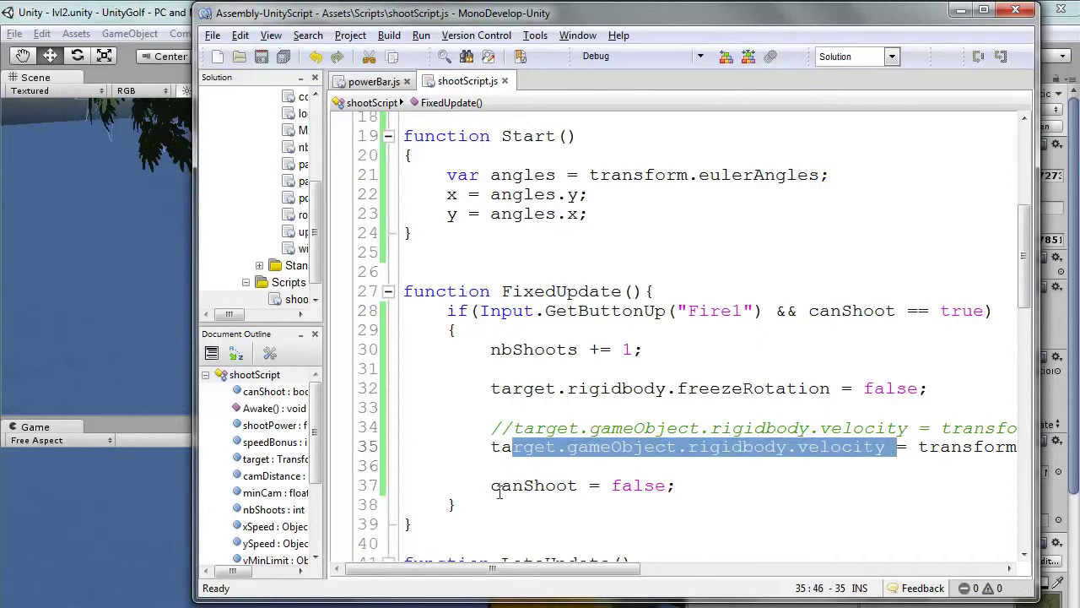
left_click_drag(501, 485, 639, 486)
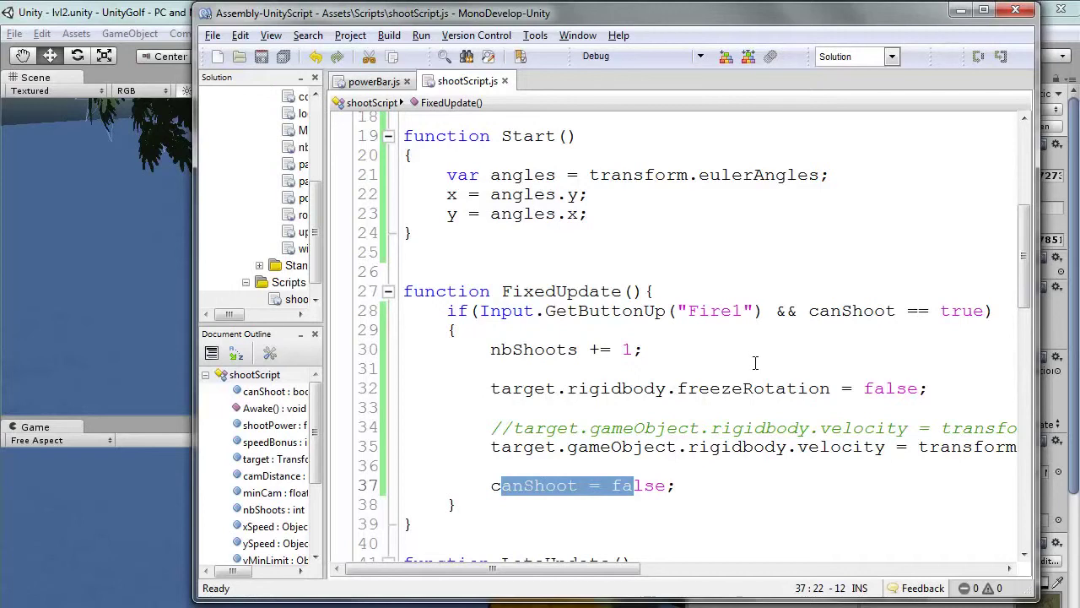
left_click(743, 271)
Step: Place the cursor at the end of line 76, after LateUpdate's Fire2 camDistance blocks
scroll(733, 481, "down", 3)
scroll(734, 481, "down", 1)
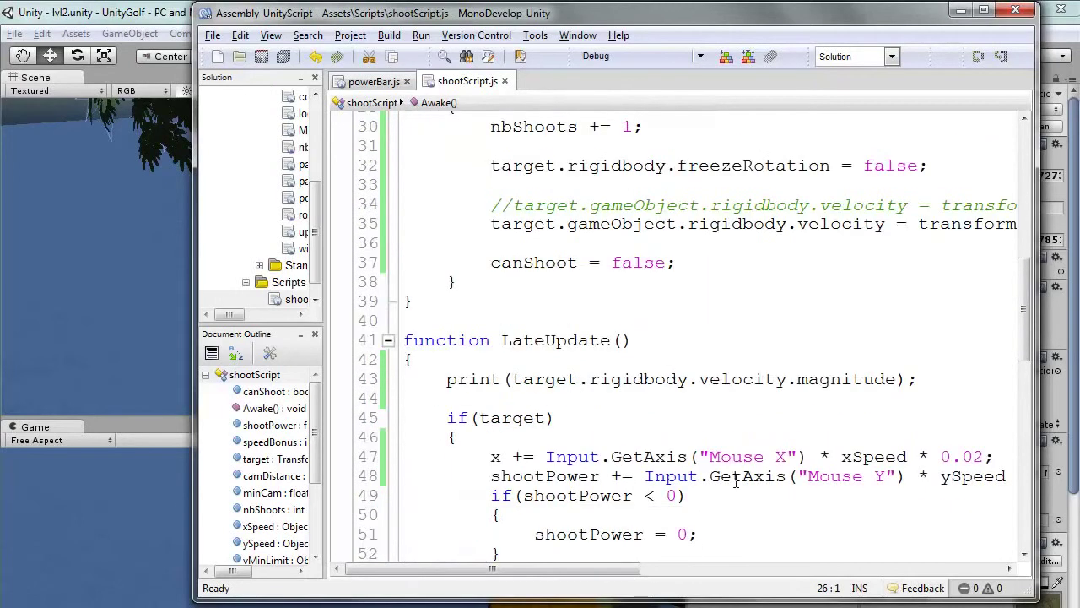
scroll(737, 476, "down", 4)
scroll(734, 473, "down", 3)
scroll(730, 468, "down", 1)
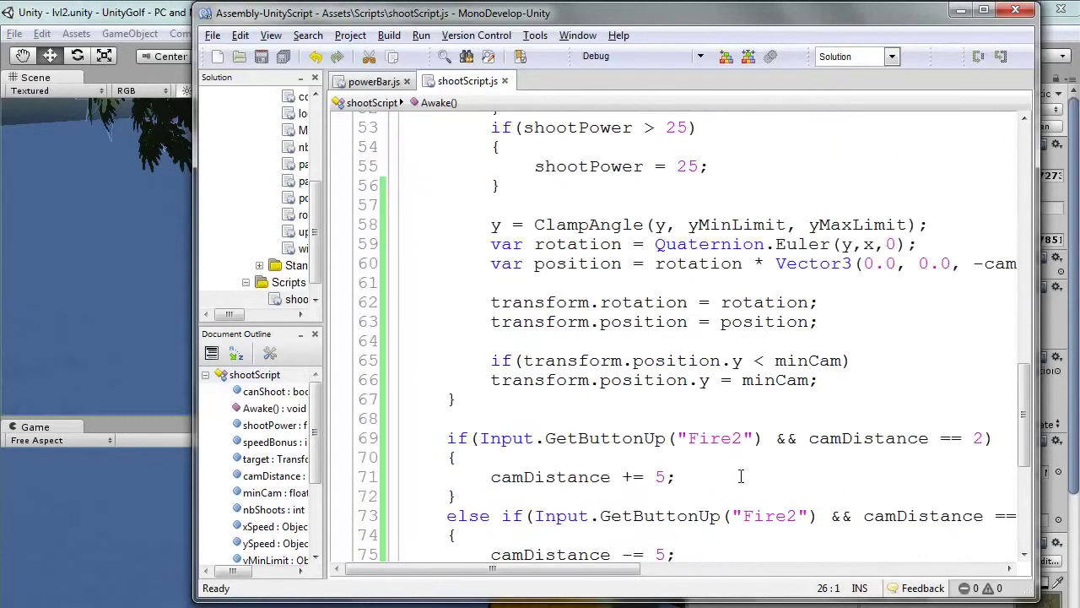
scroll(721, 462, "down", 1)
scroll(709, 456, "down", 2)
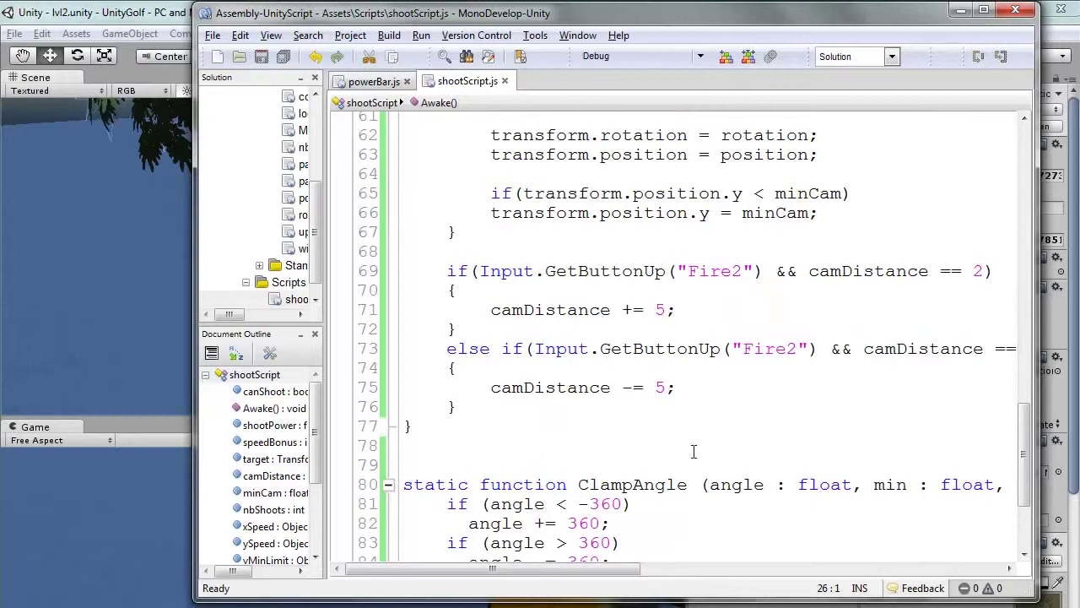
scroll(658, 422, "up", 6)
scroll(583, 363, "up", 2)
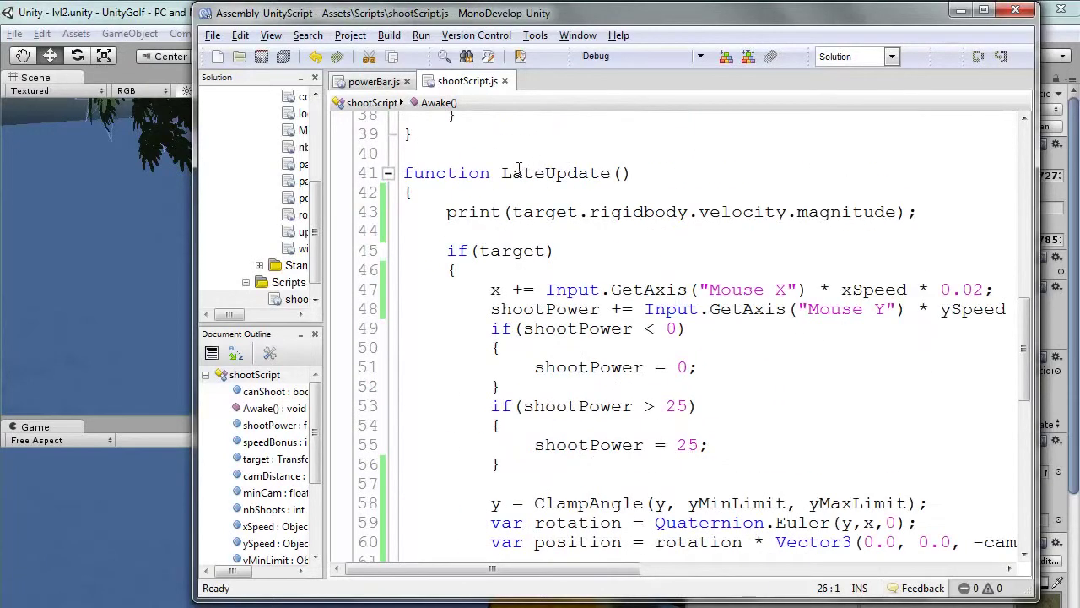
left_click_drag(513, 173, 593, 173)
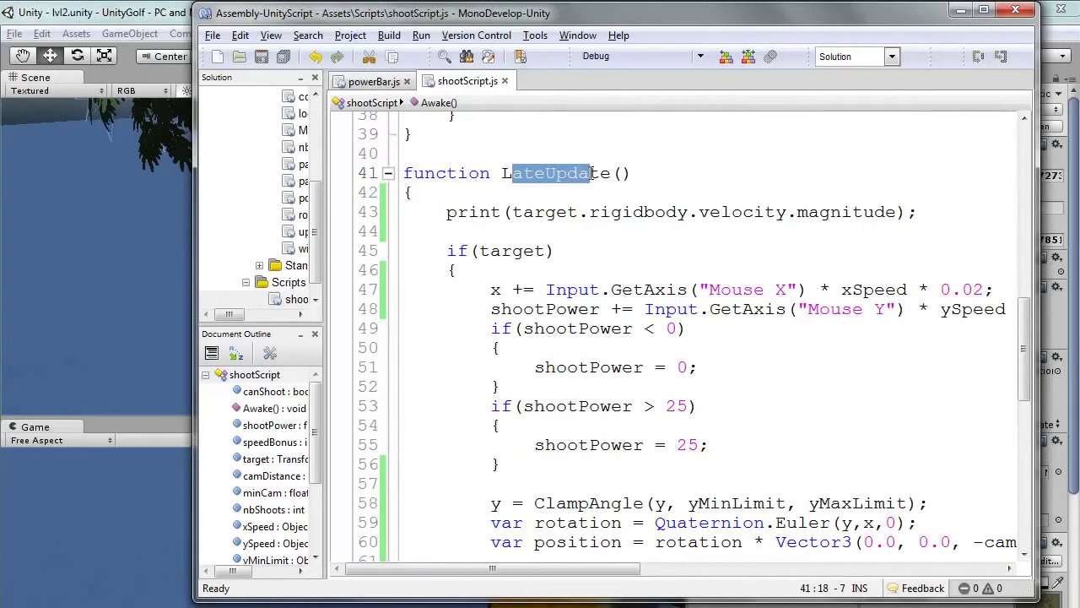
scroll(543, 198, "up", 1)
scroll(546, 204, "up", 5)
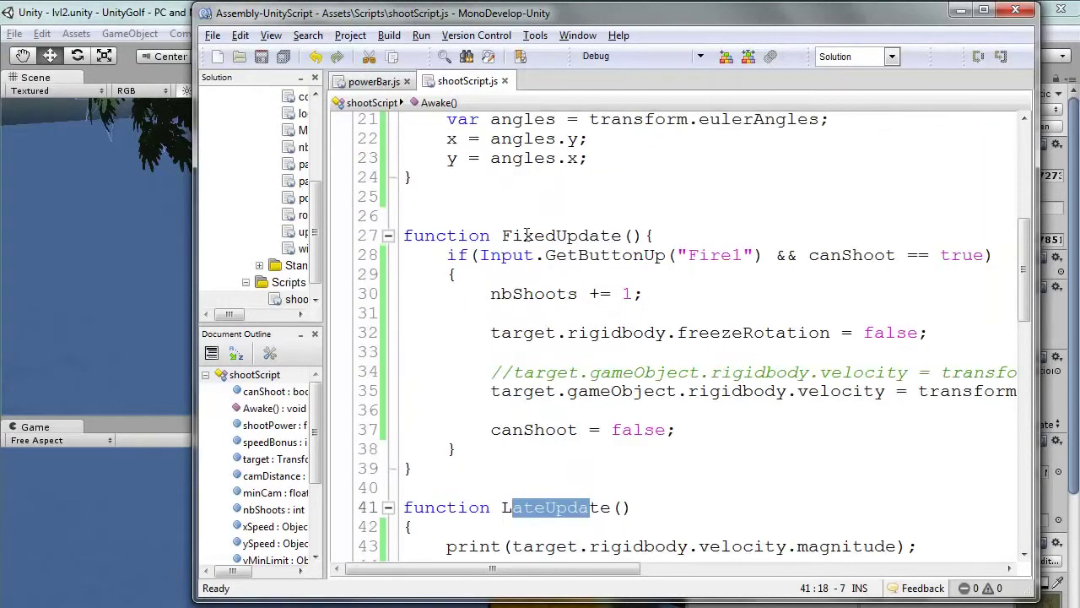
left_click_drag(527, 235, 566, 236)
scroll(583, 292, "down", 4)
scroll(557, 278, "down", 3)
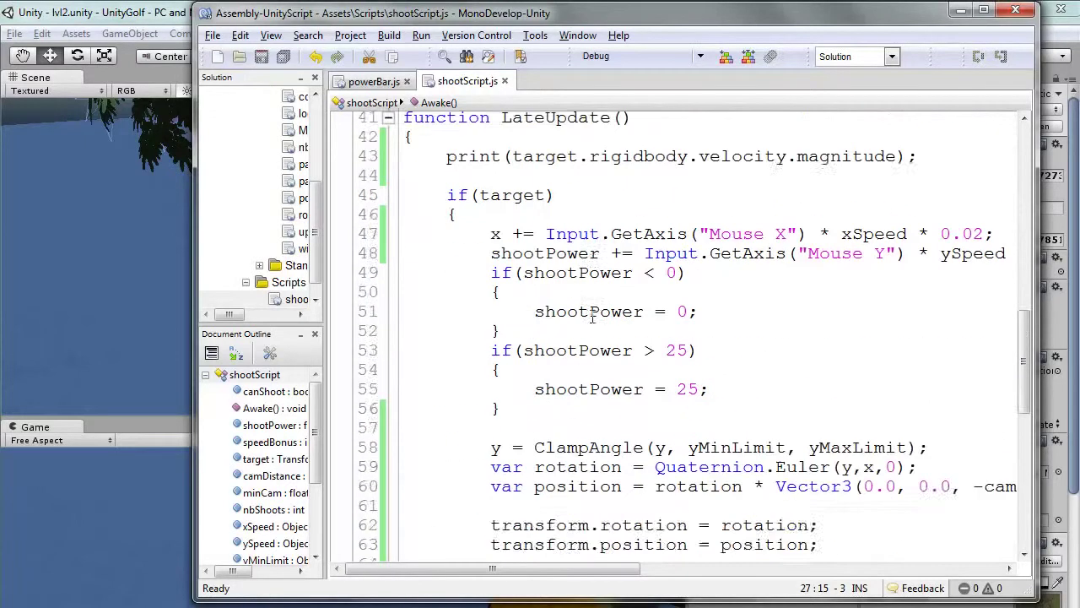
scroll(557, 354, "down", 4)
scroll(537, 396, "down", 1)
scroll(537, 395, "down", 2)
left_click(519, 404)
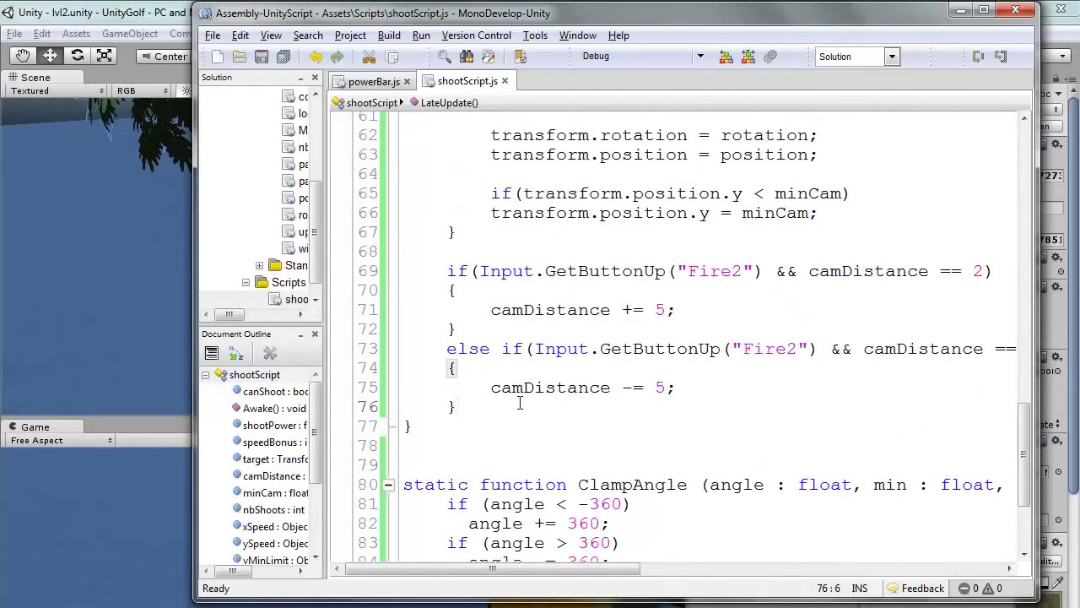
Step: Add the line if(target.rigidbody.velocity.magnitude < 0.1) at the end of LateUpdate
key("Return")
key("Return")
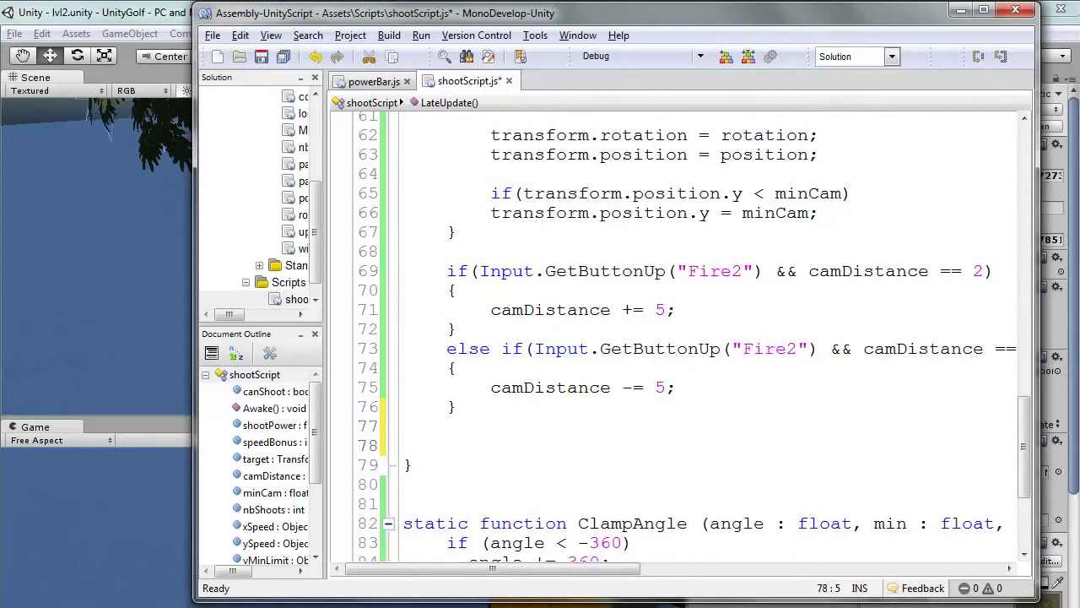
type("if(")
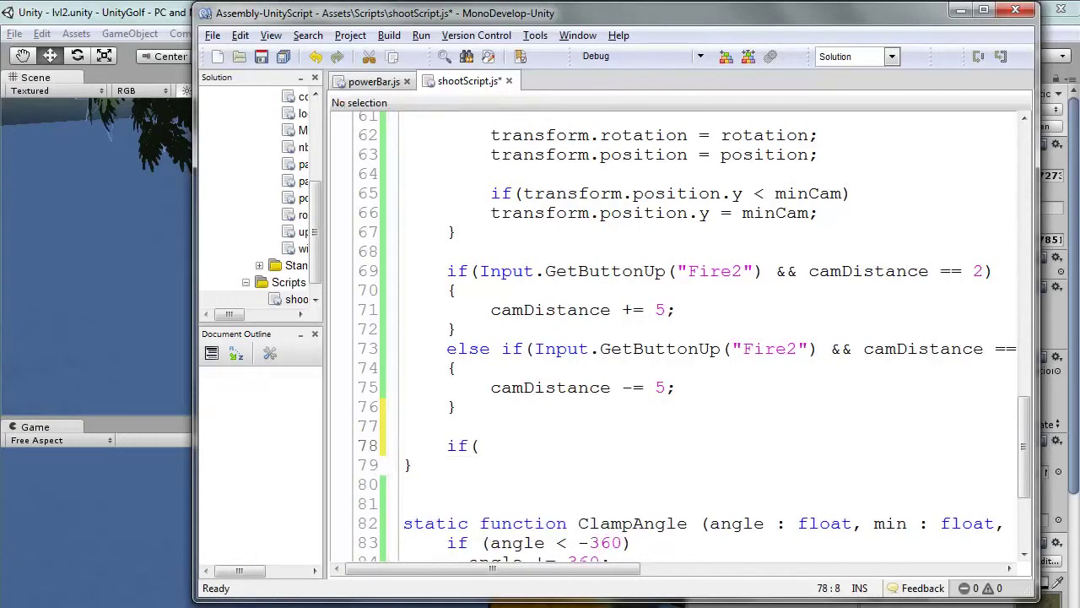
type("target")
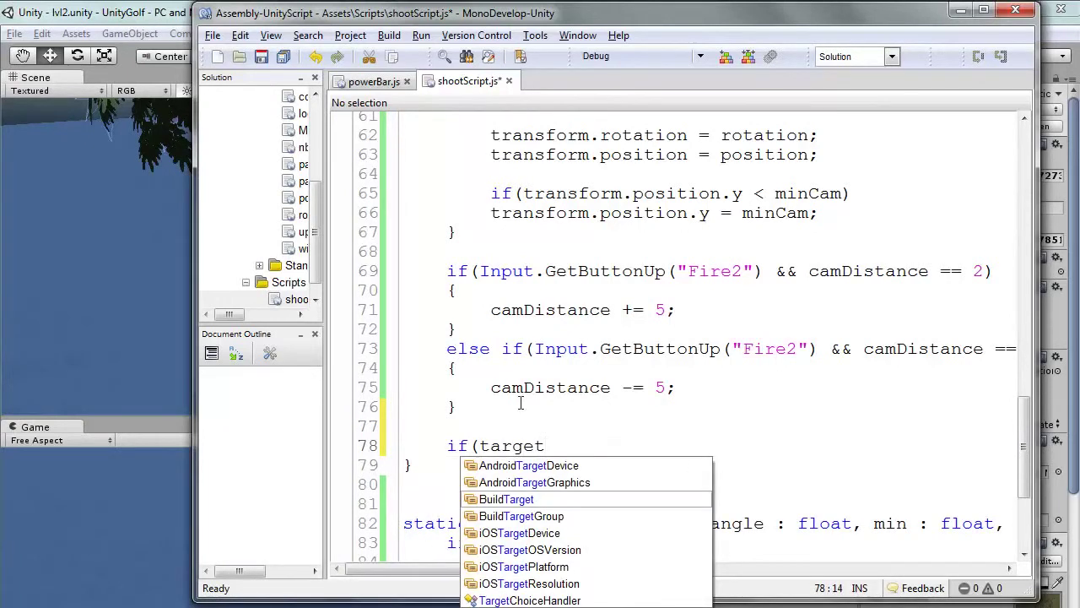
type(".rig")
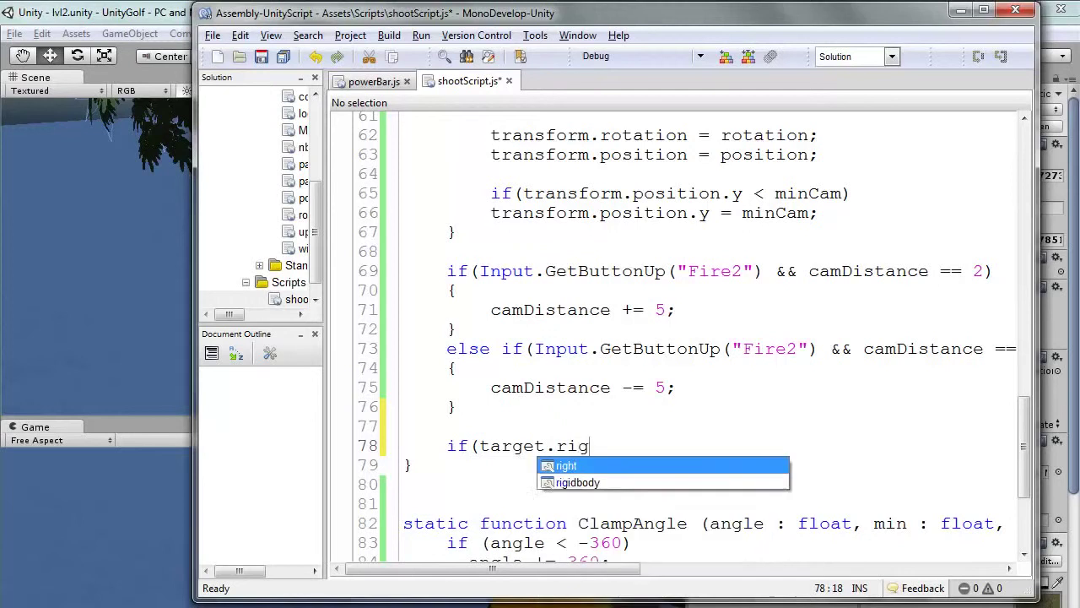
type("idbody")
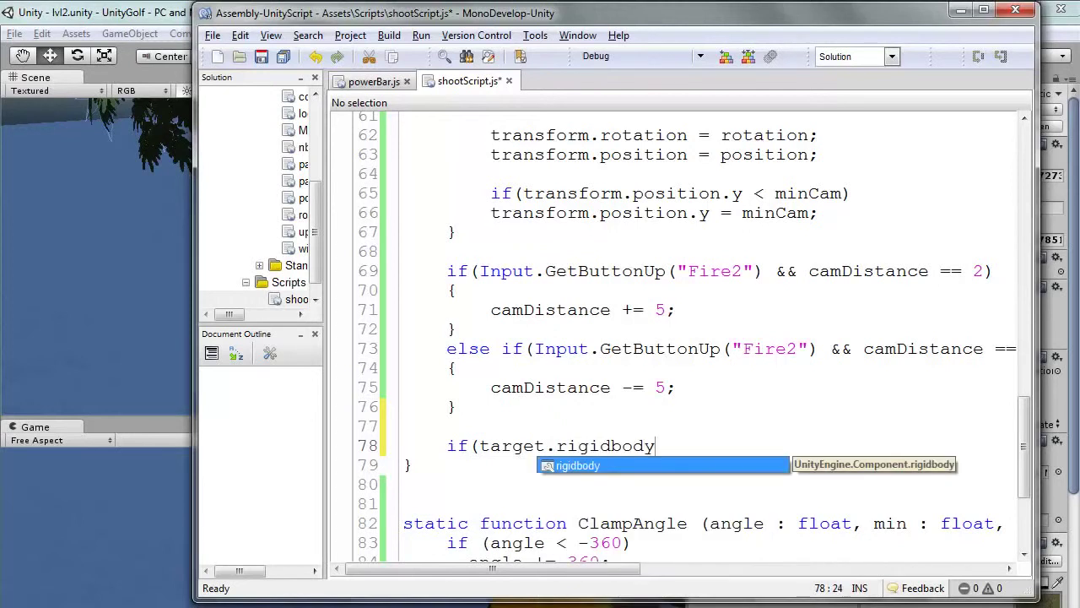
type(".")
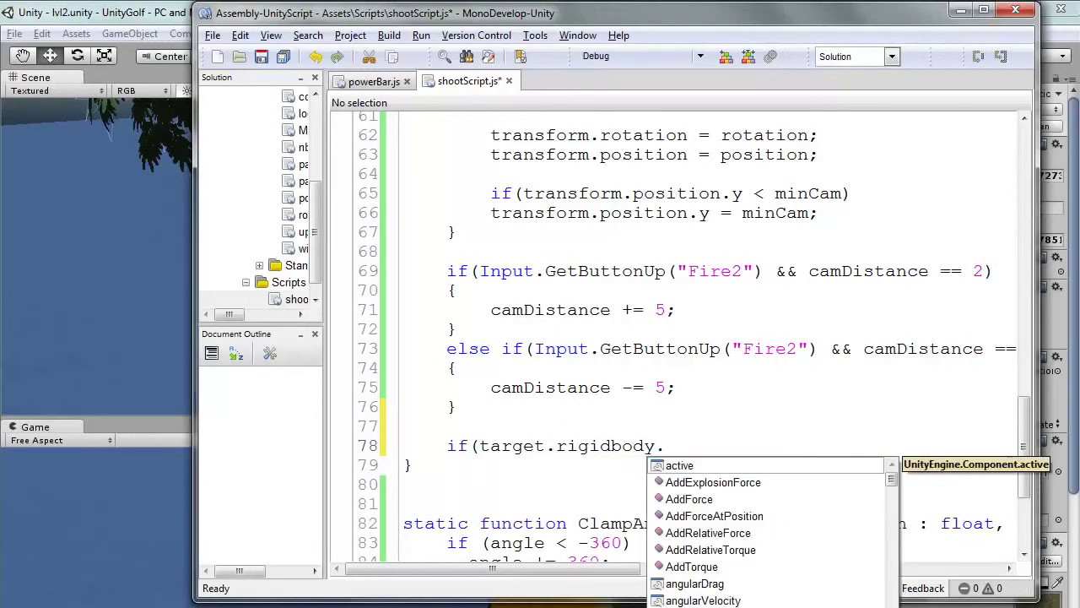
type("veloc")
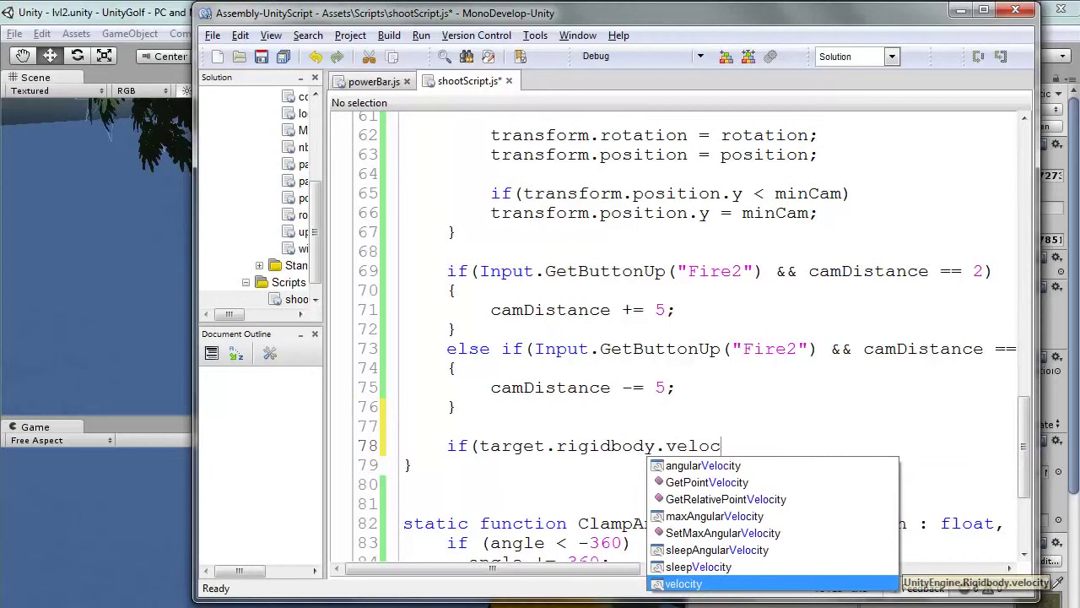
type("ity.")
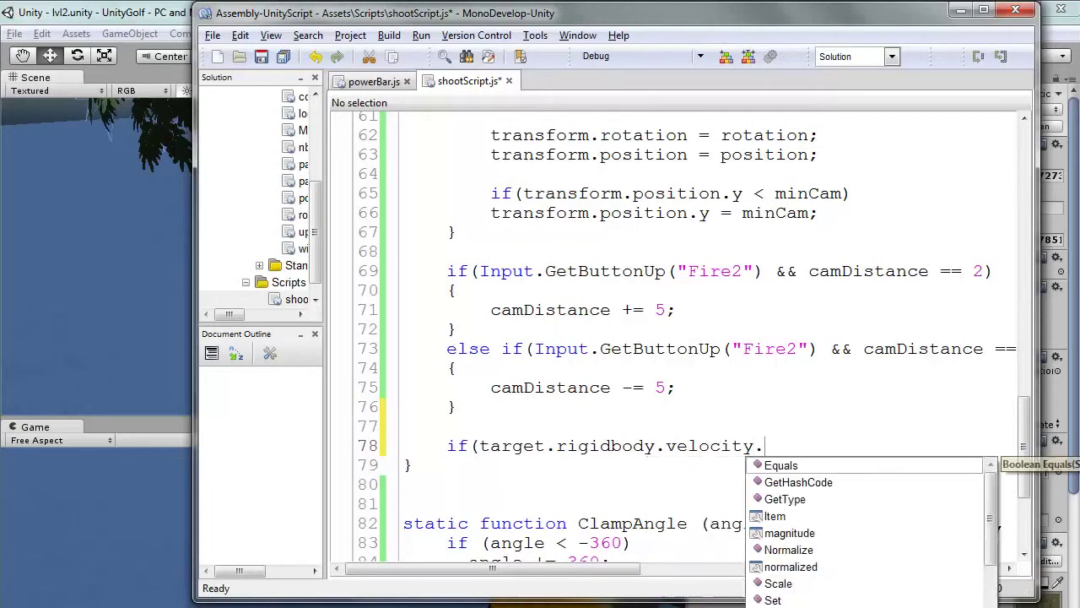
type("magnitude")
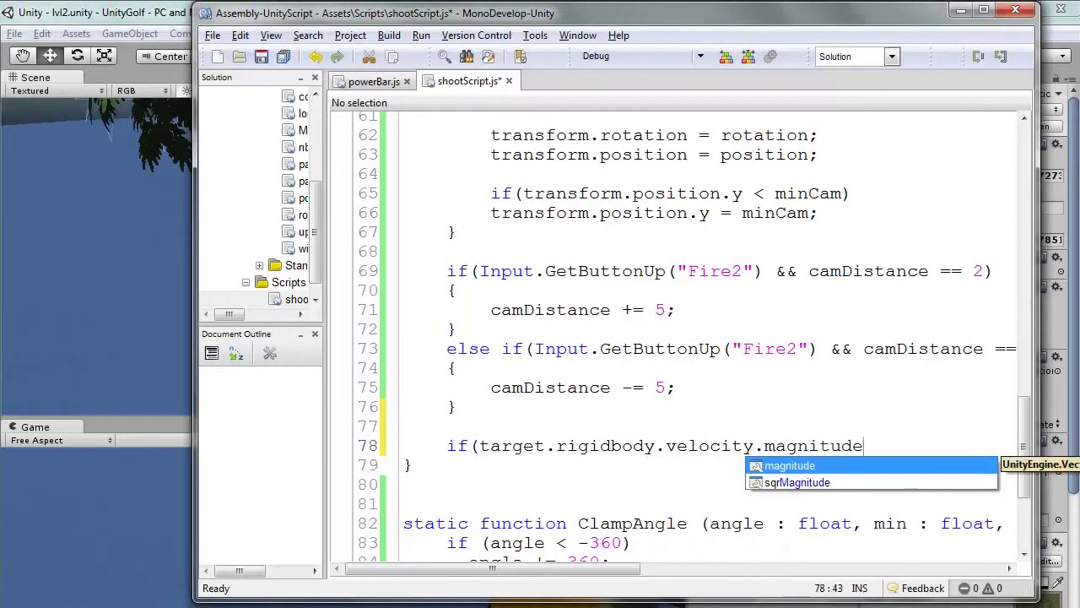
type(" < ")
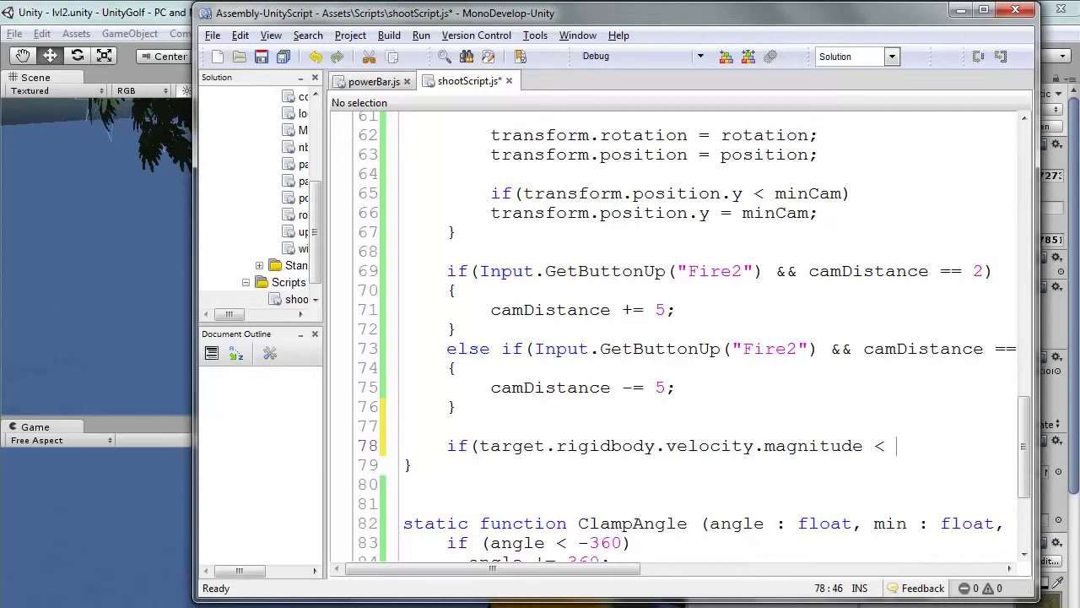
type("0.")
type("1")
type(")")
left_click_drag(897, 446, 930, 443)
left_click(946, 446)
key("Return")
Step: Open the condition's brace block and set target.rigidbody.freezeRotation = true inside it
type("{")
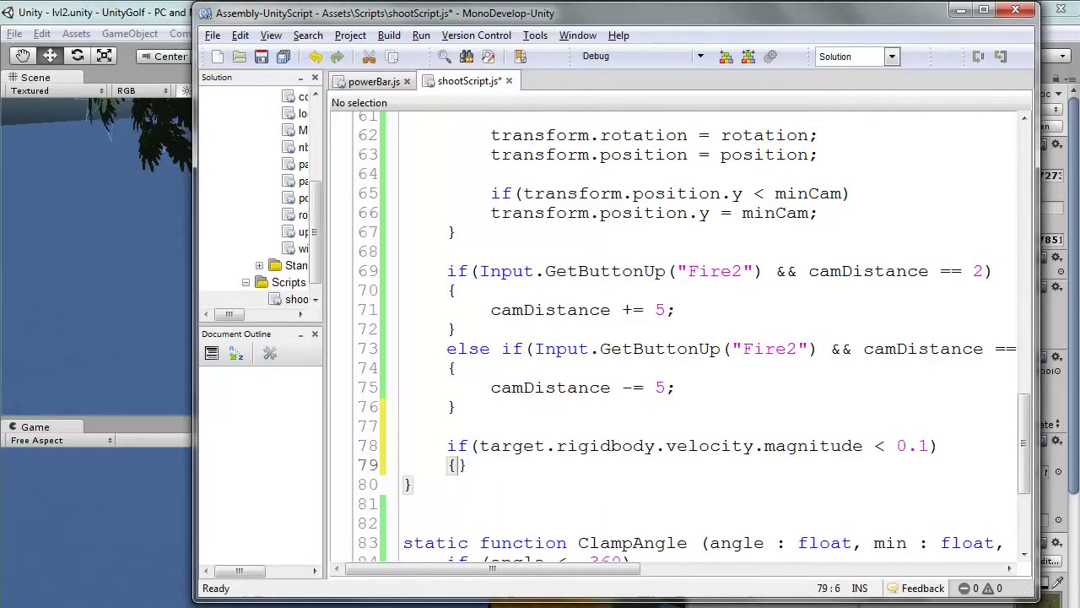
key("Return")
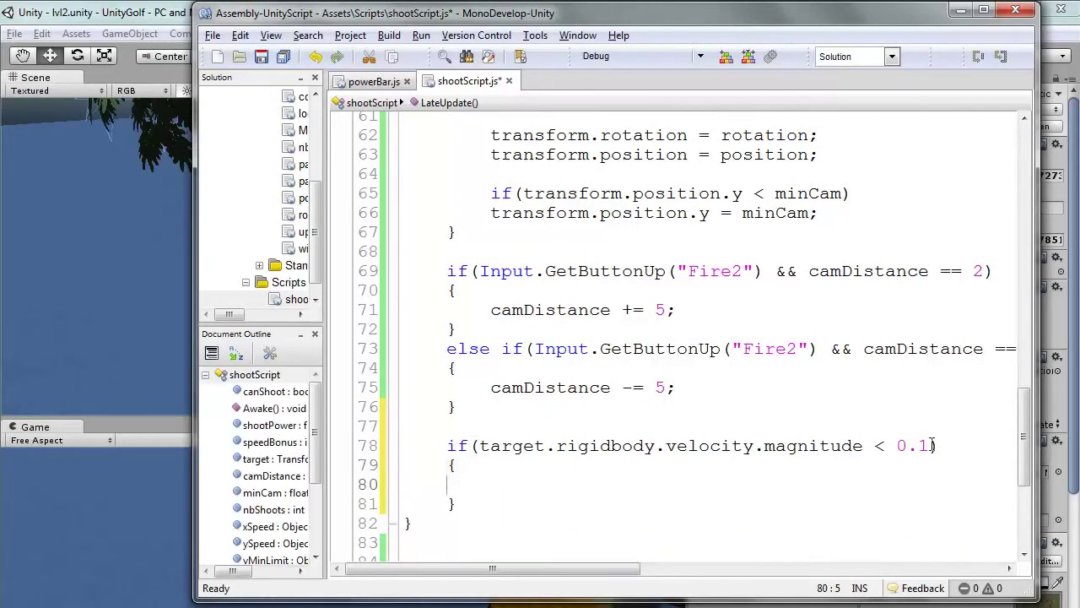
left_click_drag(928, 446, 916, 447)
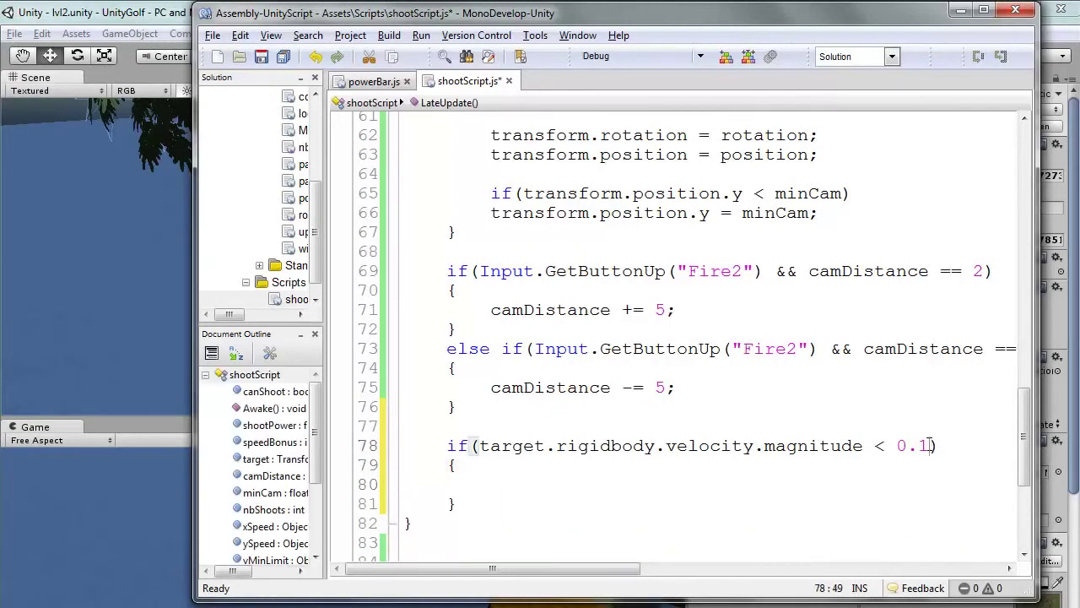
left_click(494, 485)
type("ter")
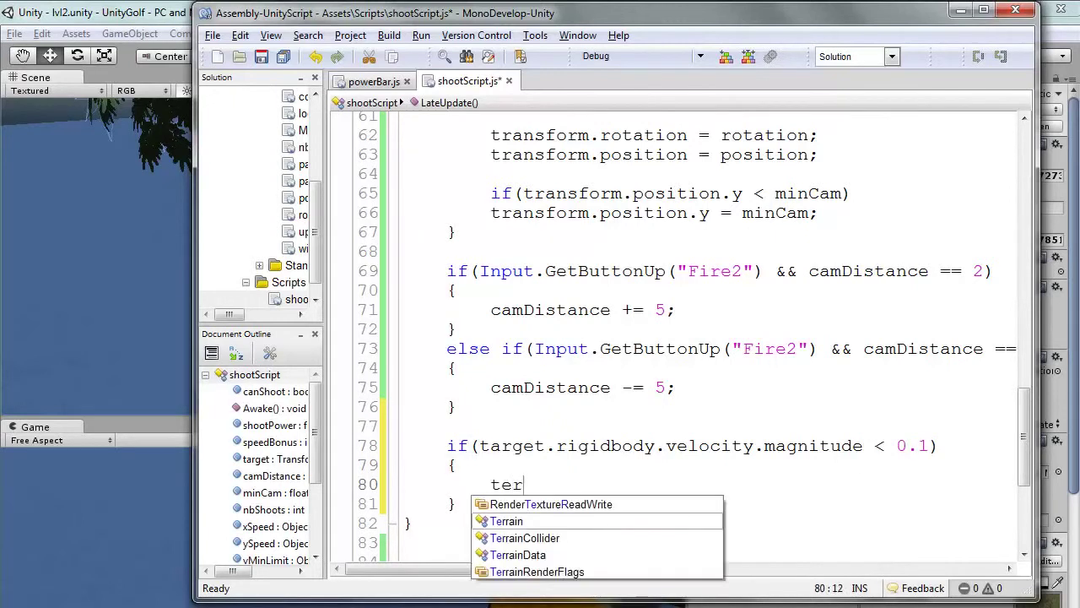
type("get")
key("BackSpace")
key("BackSpace")
key("BackSpace")
key("BackSpace")
key("BackSpace")
type("a")
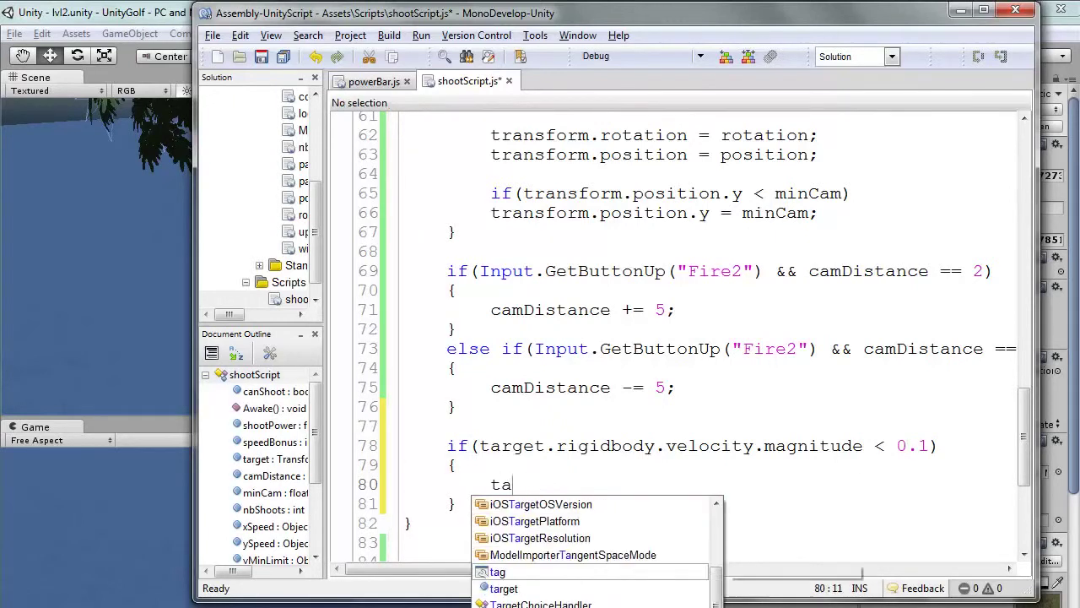
type("rget")
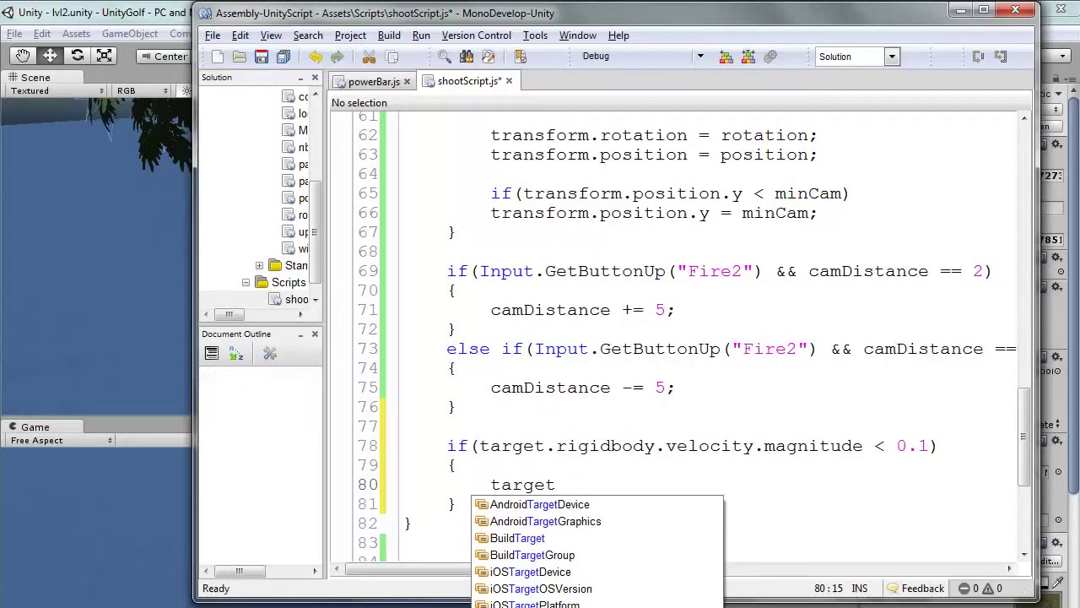
key("Escape")
type(".r")
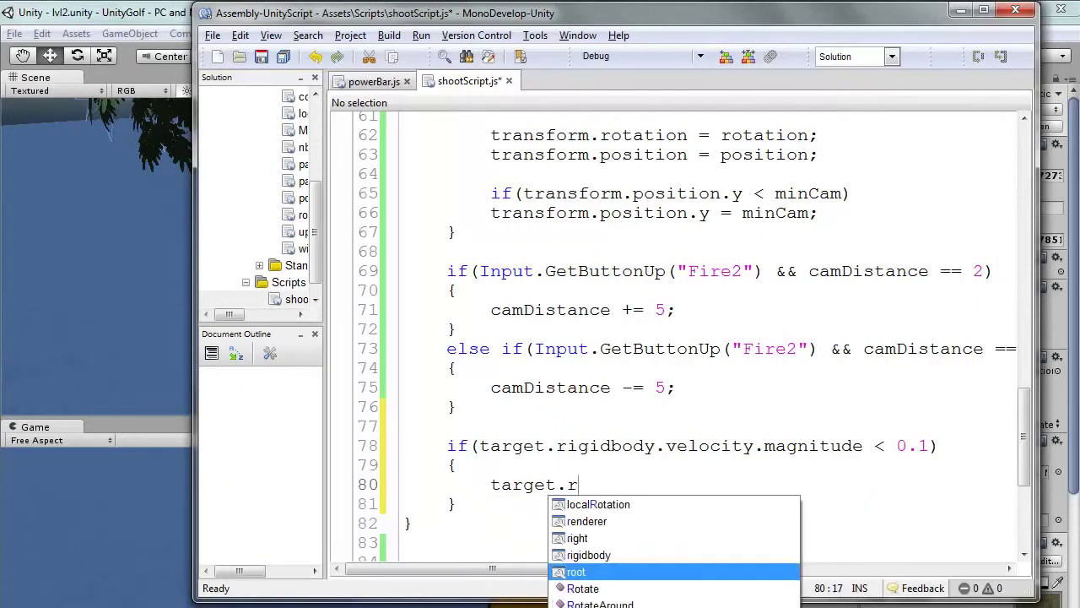
type("igidbo")
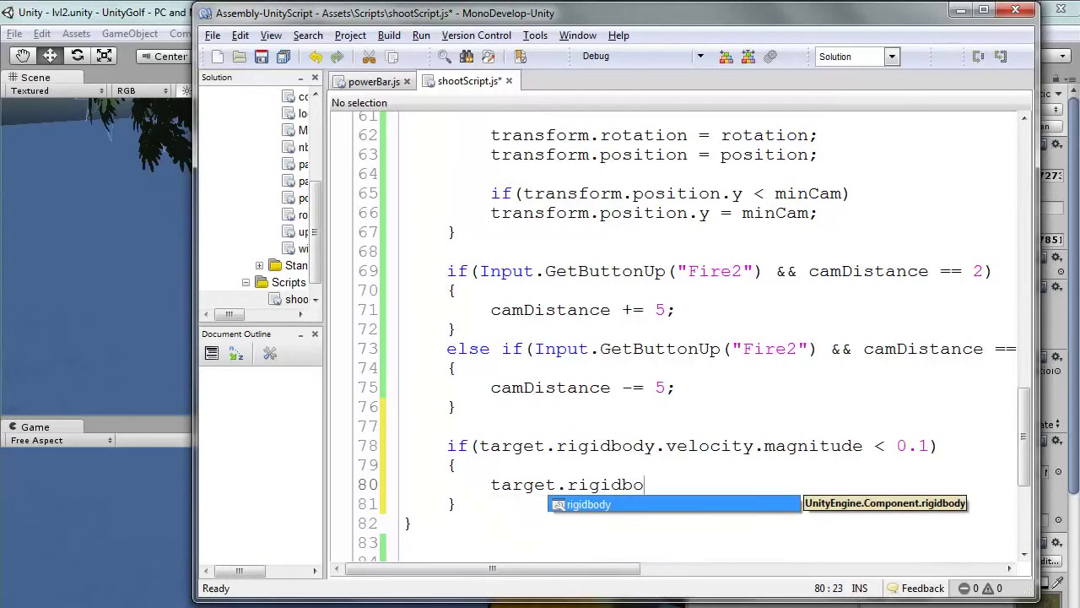
type("dy")
type(".fr")
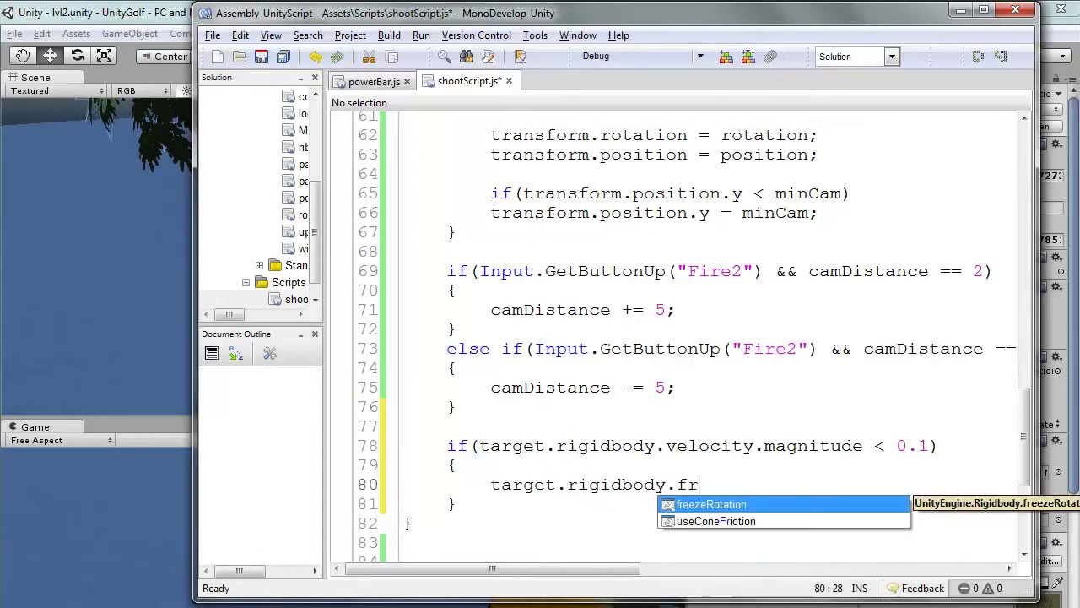
key("Return")
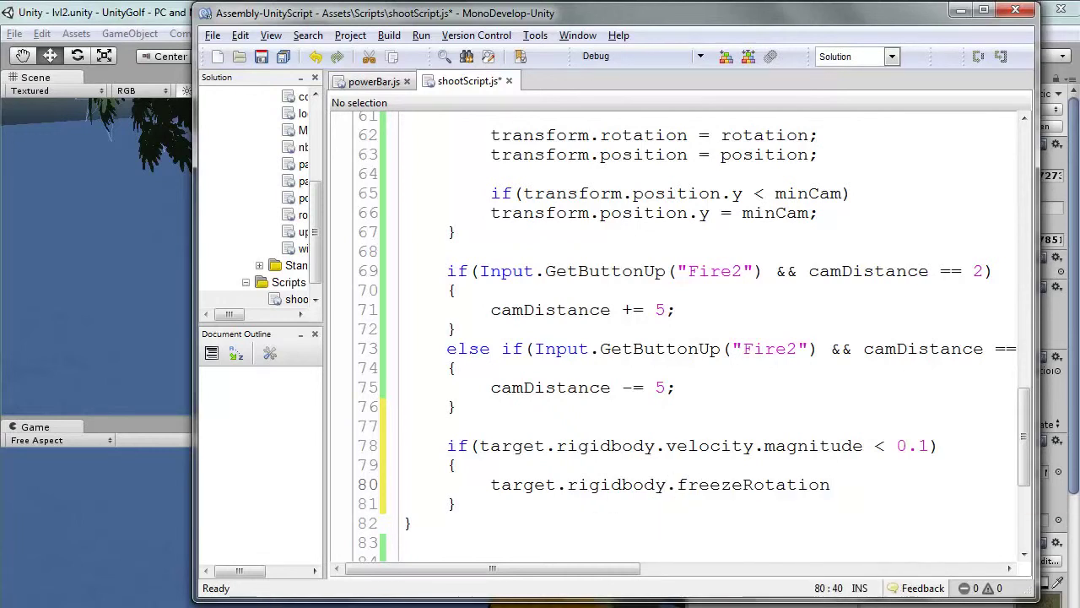
type(" = true")
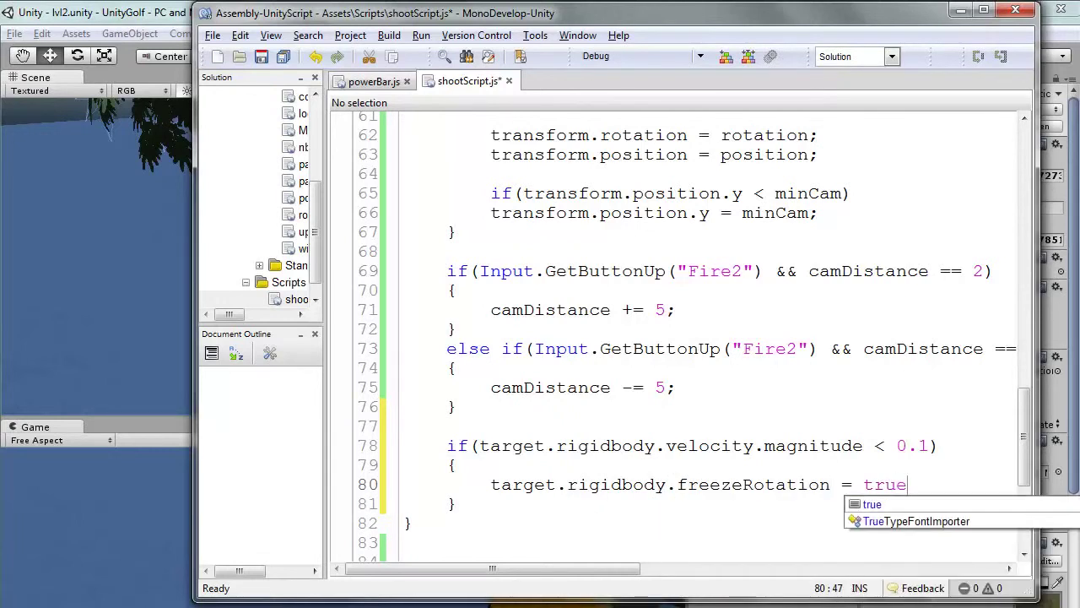
type(";")
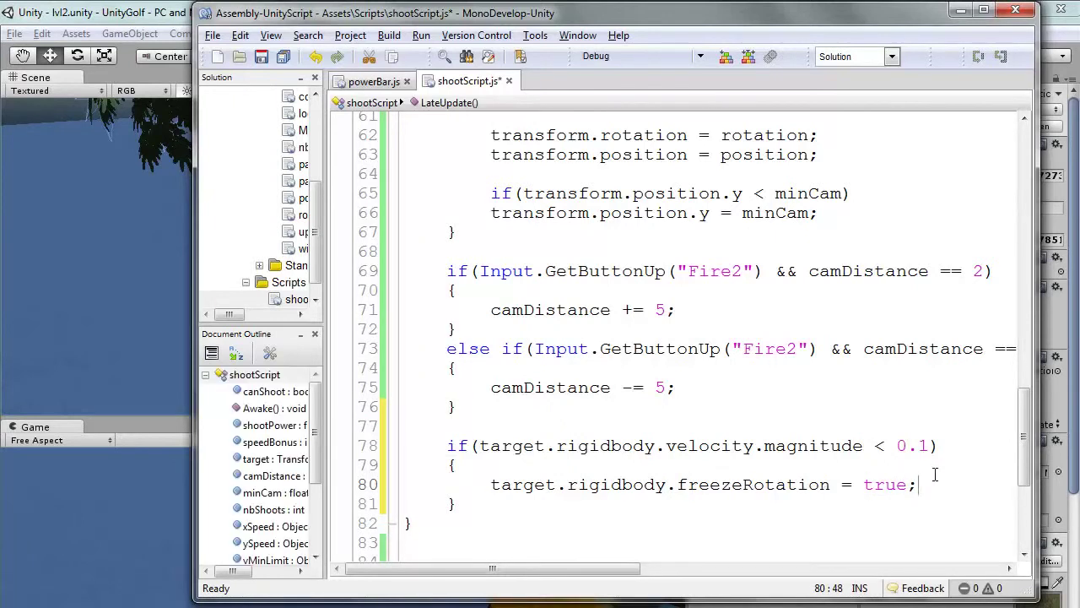
Step: Add canShoot = true; below the freezeRotation line and save shootScript
key("Return")
type("ca")
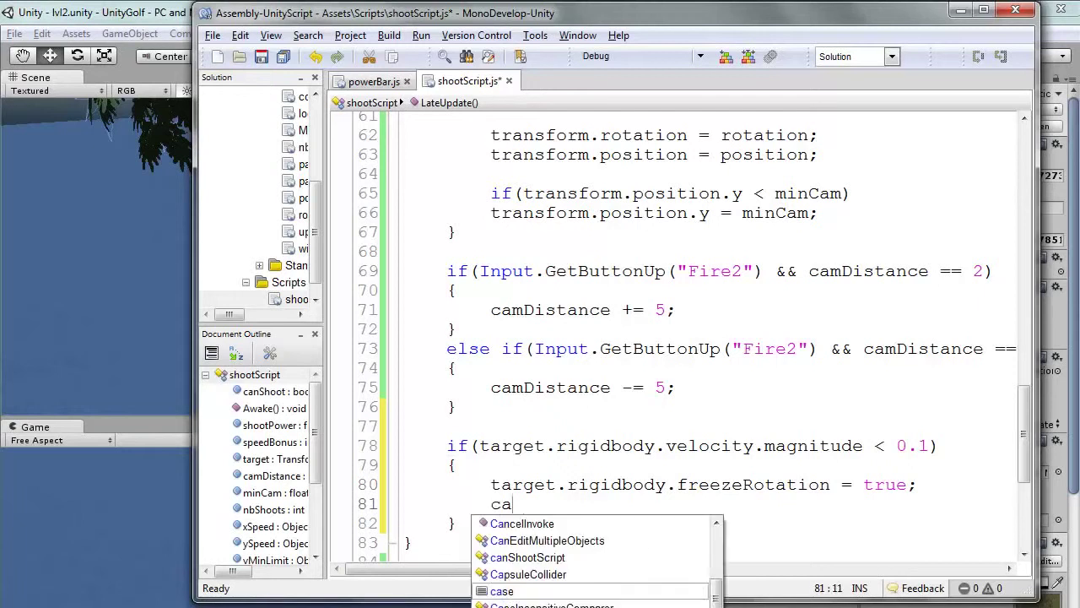
type("nSh")
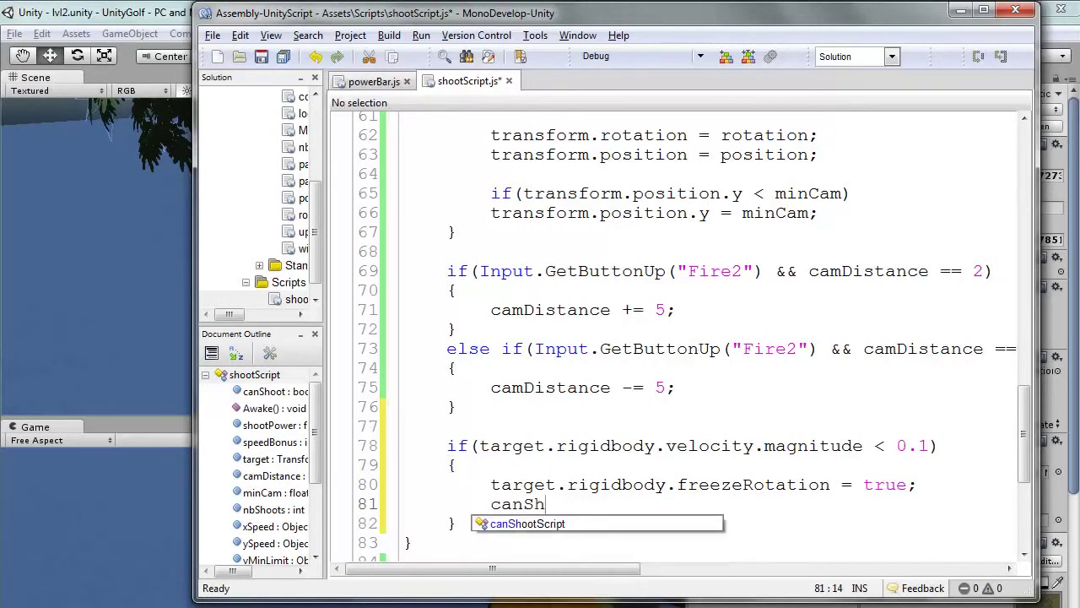
type("oot = tr")
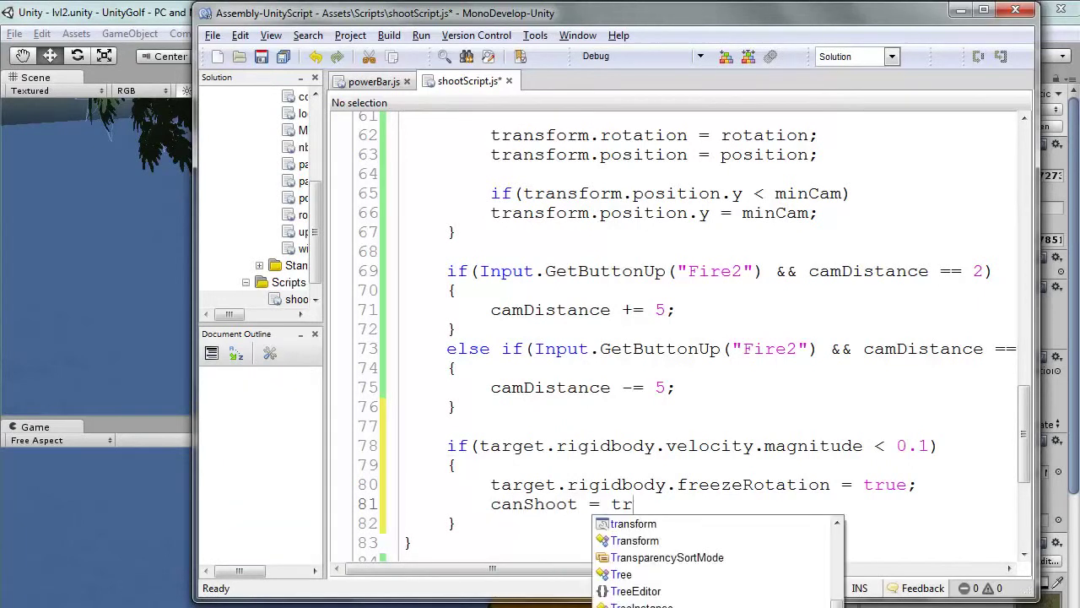
type("ue;")
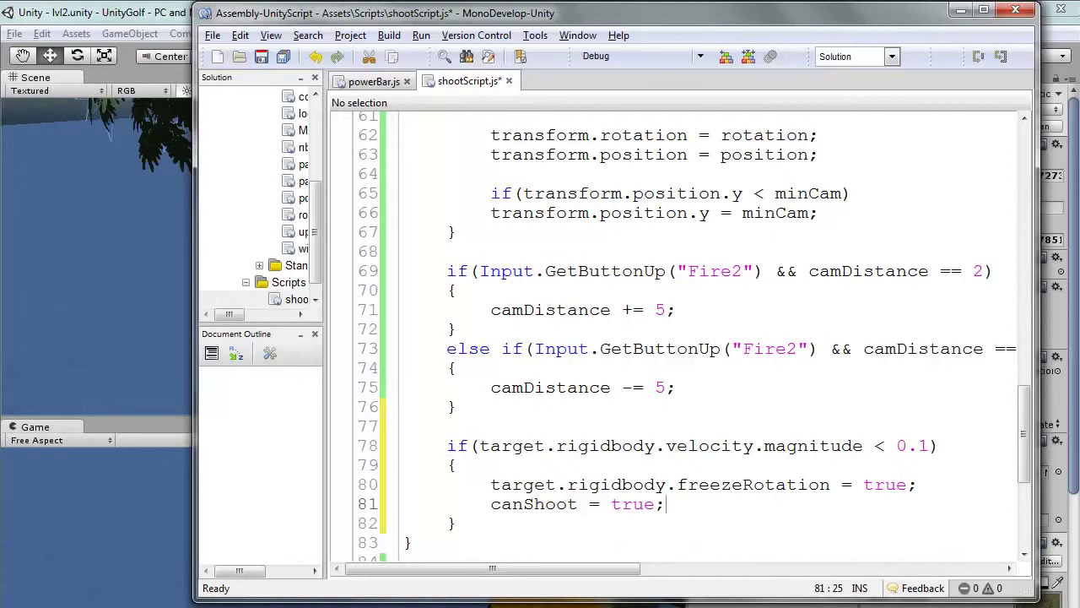
key("ctrl+s")
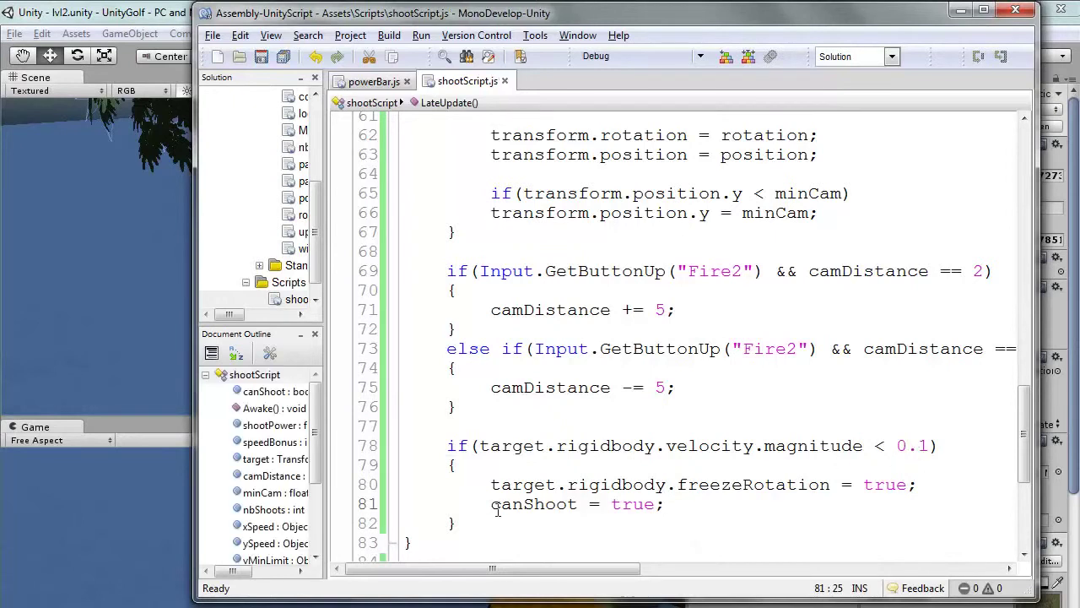
Step: Comment out the low-velocity block with /* and */, then save again
left_click(498, 524)
type("*/")
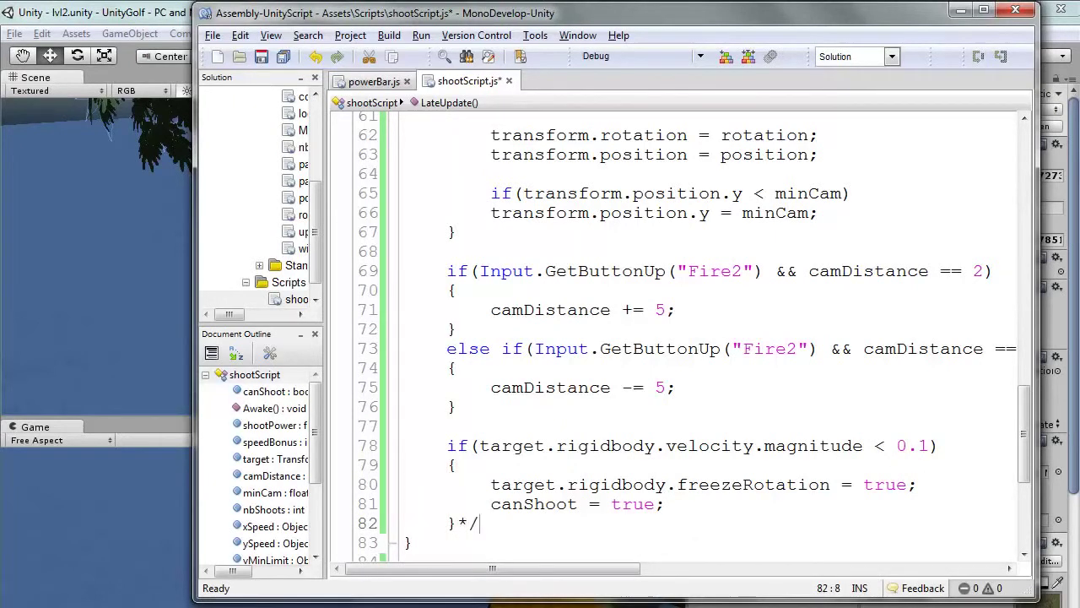
key("Up")
key("Up")
key("Up")
key("Up")
type("/*")
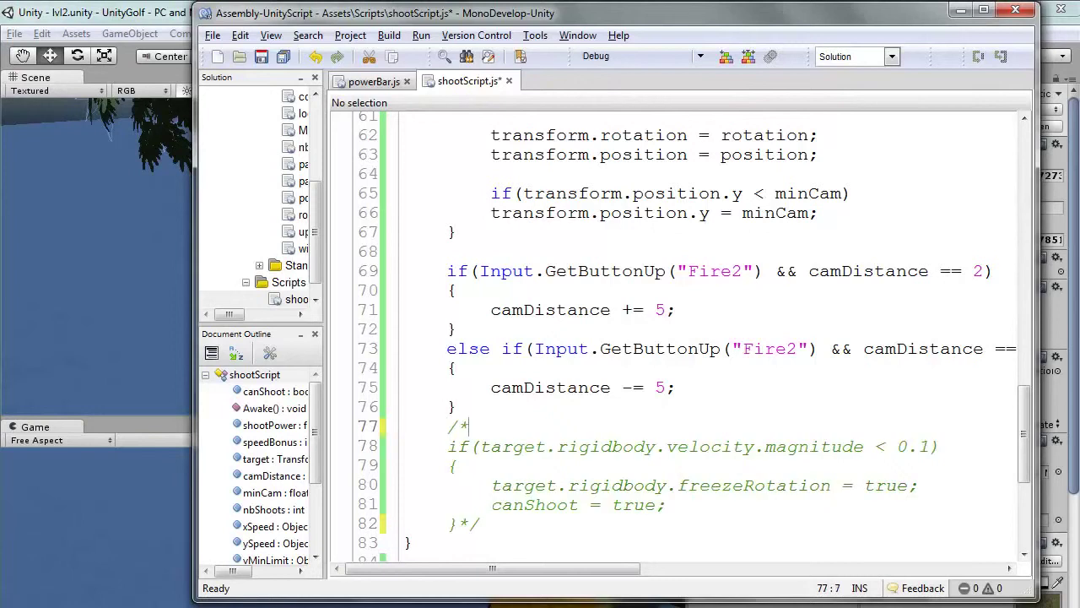
key("ctrl+s")
Step: Run the level in Unity, launch the ball, orbit to raise and lower shot power, then stop
left_click(173, 15)
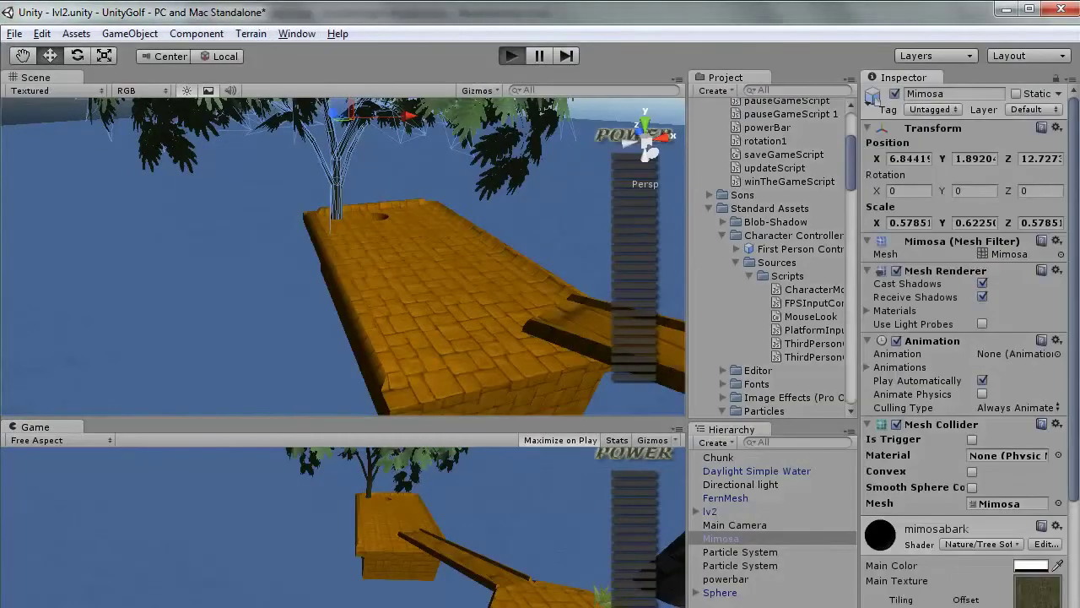
key("ctrl+p")
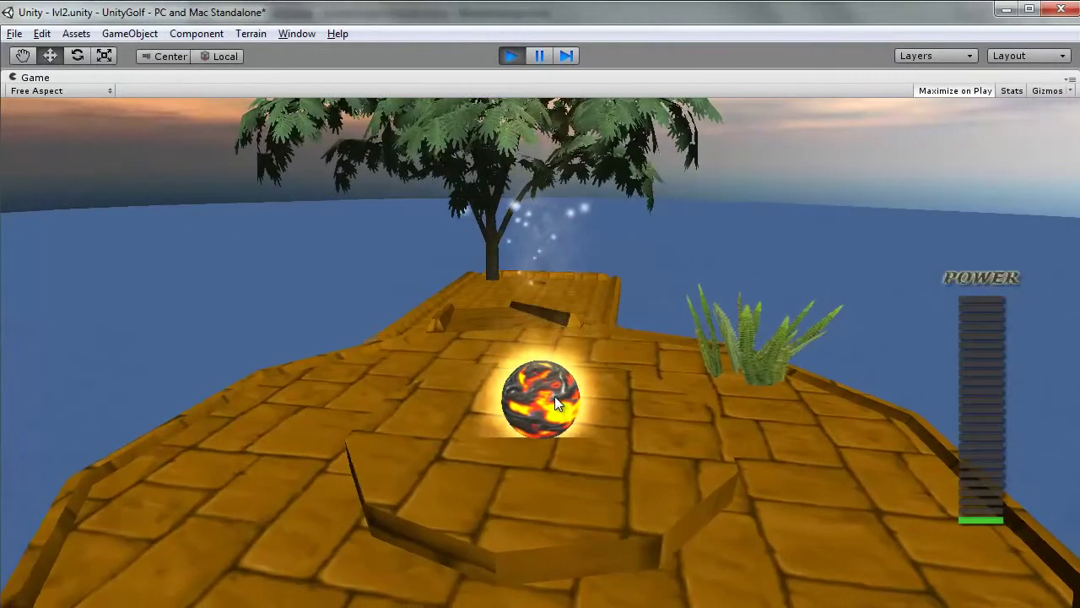
left_click_drag(530, 396, 652, 551)
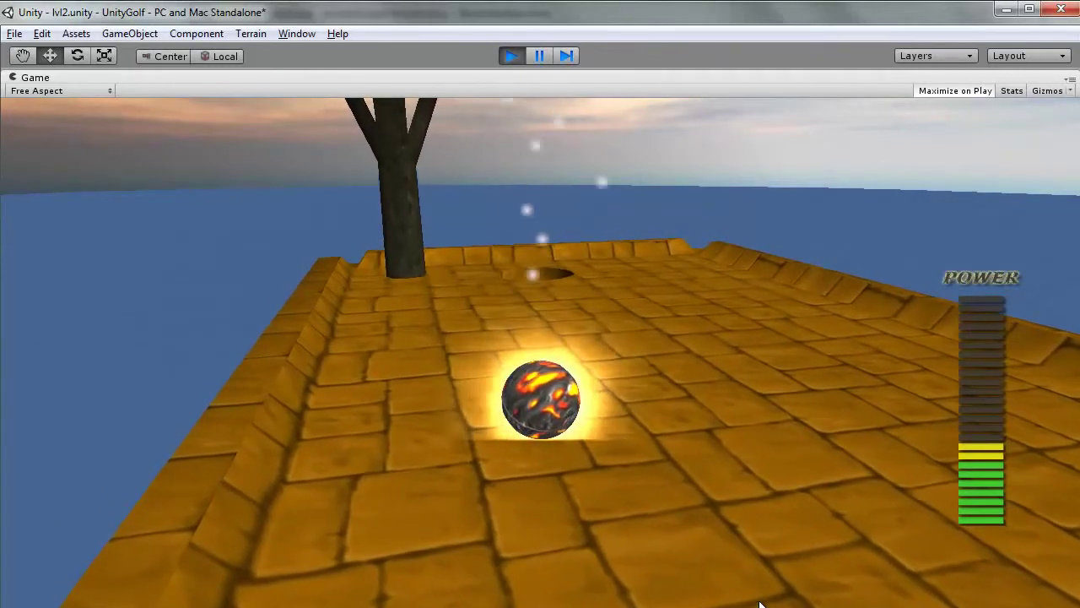
mouse_move(760, 604)
left_mouse_down()
mouse_move(470, 563)
mouse_move(800, 419)
mouse_move(793, 404)
mouse_move(781, 408)
mouse_move(793, 607)
left_mouse_up()
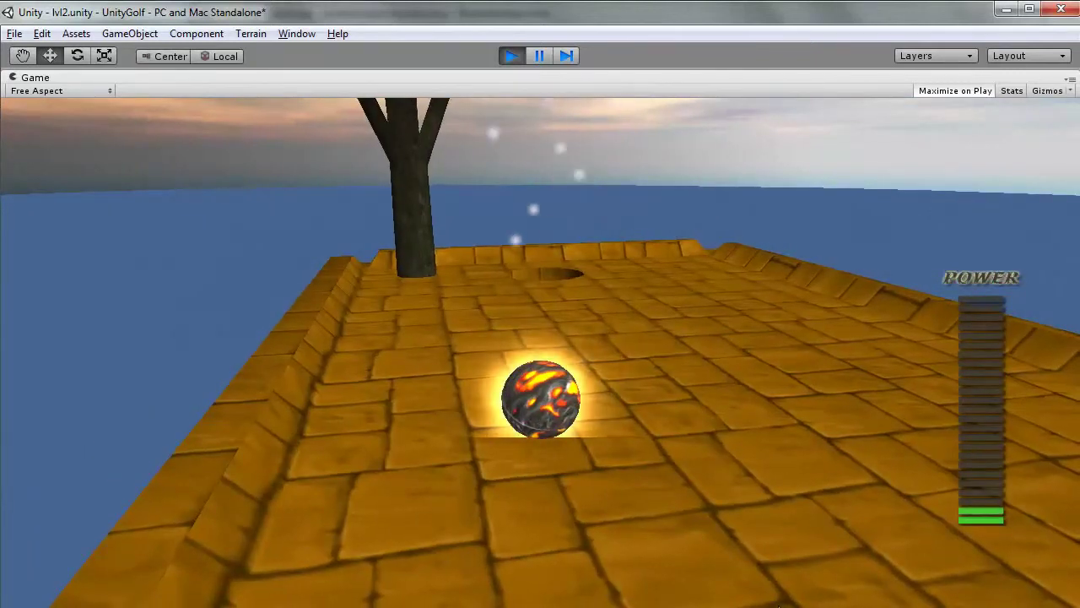
mouse_move(794, 607)
left_mouse_down()
mouse_move(277, 525)
mouse_move(510, 431)
mouse_move(464, 377)
mouse_move(933, 346)
left_mouse_up()
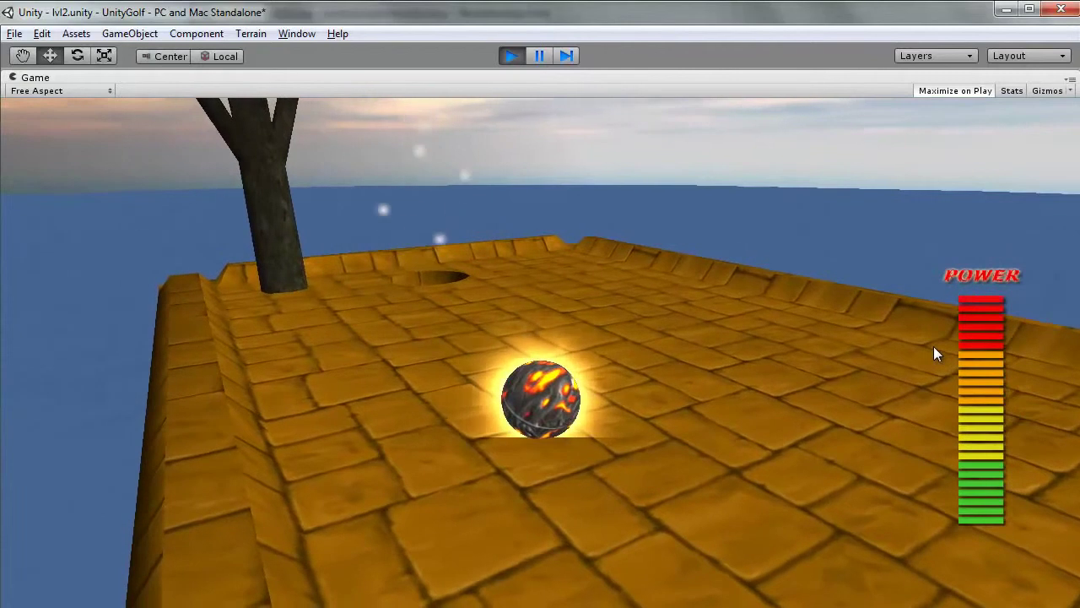
mouse_move(934, 346)
left_mouse_down()
mouse_move(767, 386)
mouse_move(530, 395)
mouse_move(452, 314)
mouse_move(489, 223)
mouse_move(968, 250)
left_mouse_up()
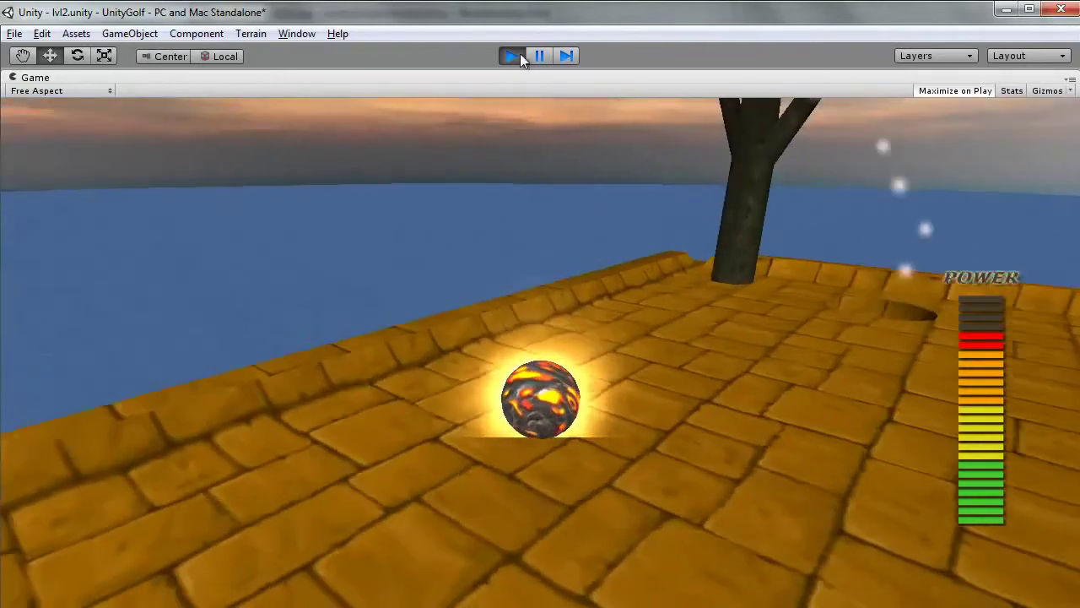
left_click(513, 54)
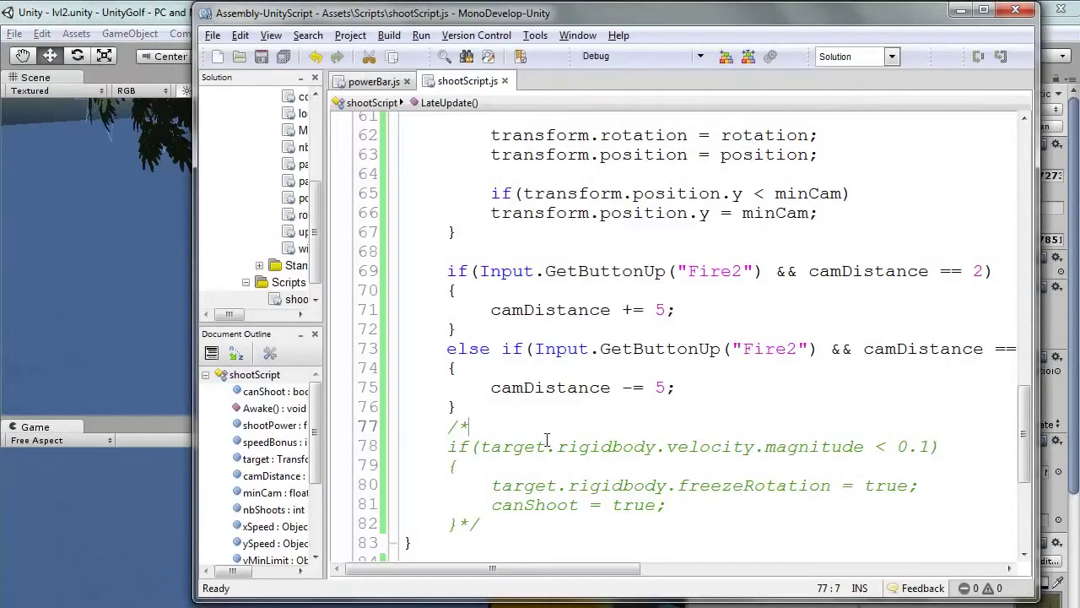
Step: Remove the /* */ around the velocity < 0.1 block and save shootScript
key("BackSpace")
key("BackSpace")
key("BackSpace")
key("BackSpace")
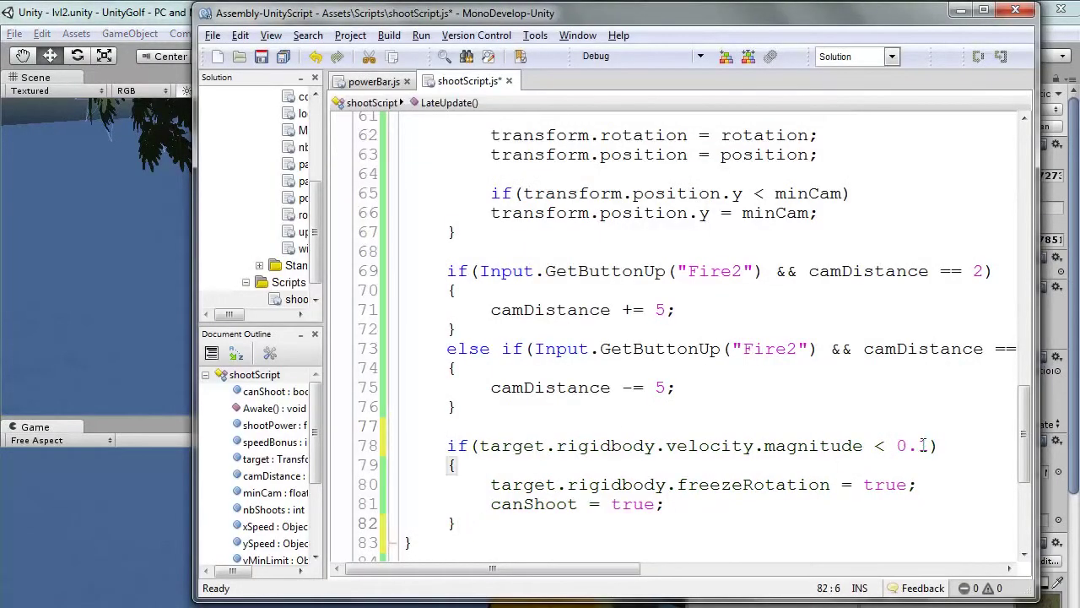
left_click_drag(546, 484, 896, 488)
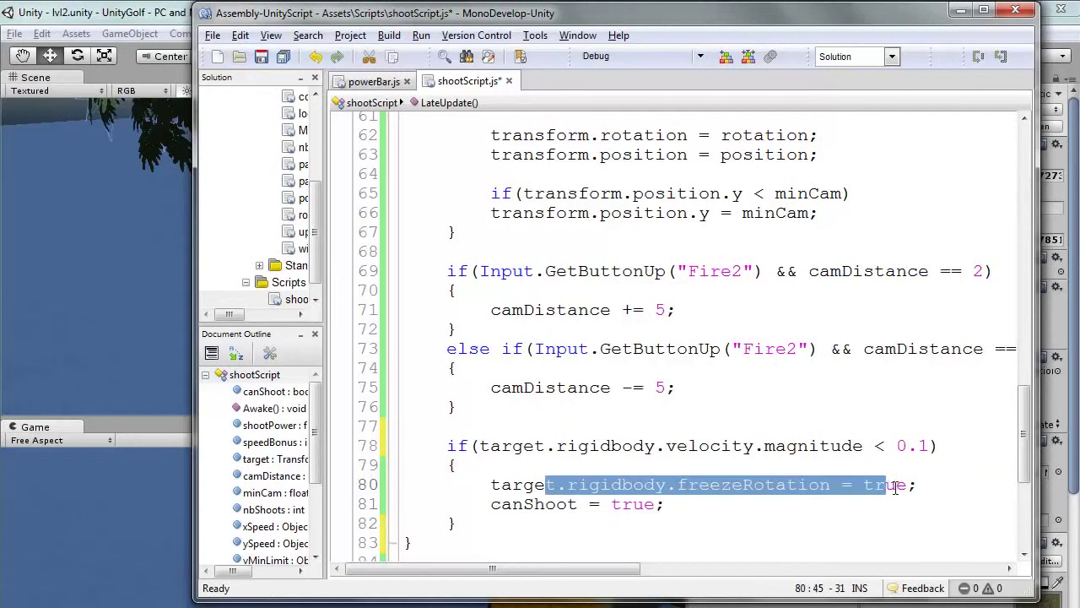
left_click_drag(502, 504, 667, 506)
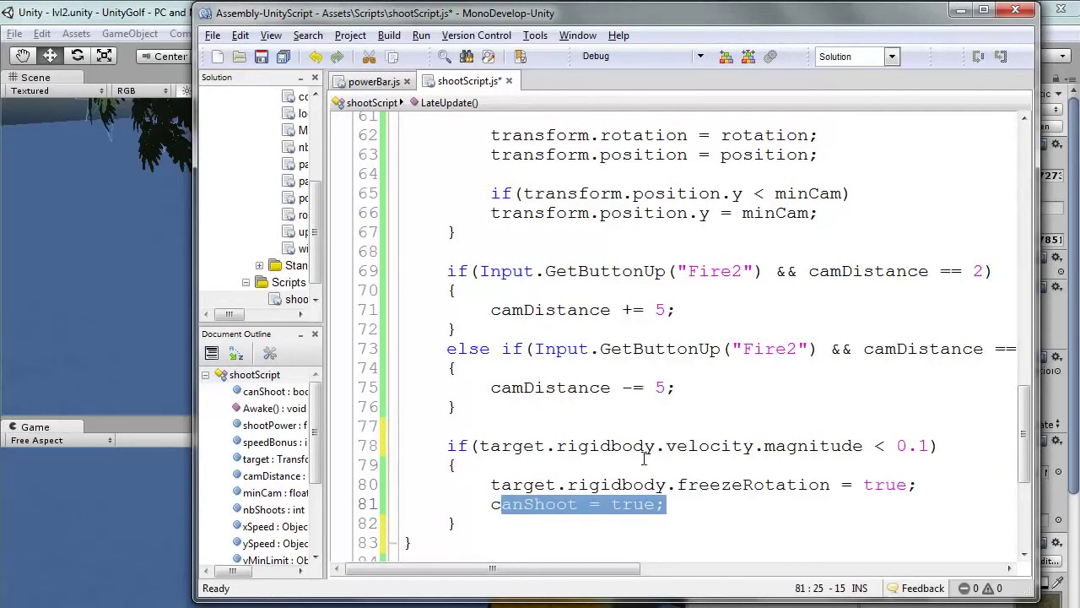
key("ctrl+s")
left_click_drag(1024, 437, 1021, 173)
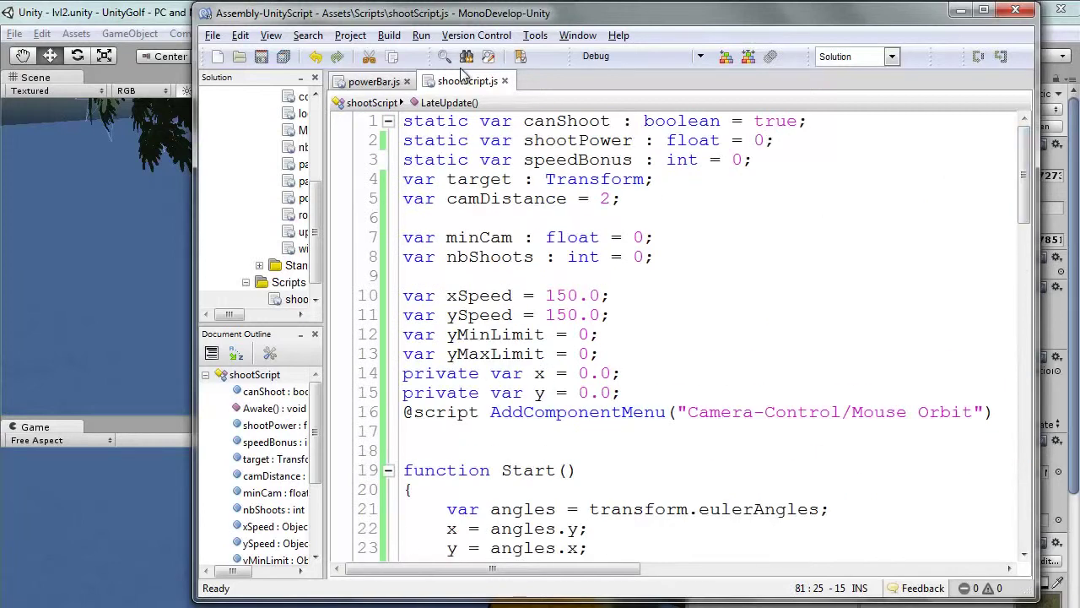
Step: Insert a //Variables header line at the top of shootScript
left_click(405, 121)
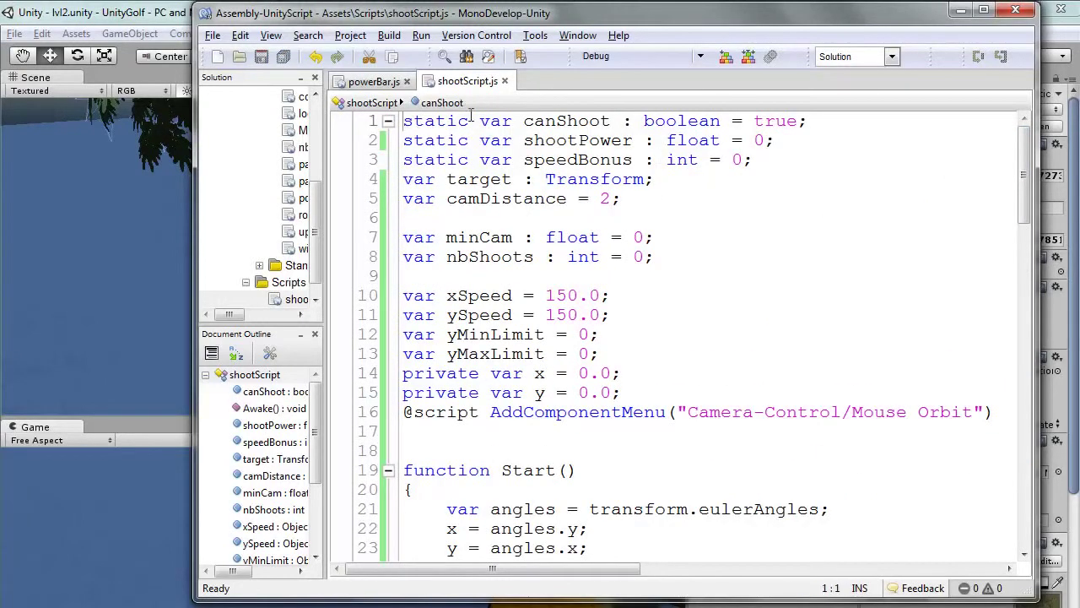
key("Return")
key("Return")
key("Up")
key("Up")
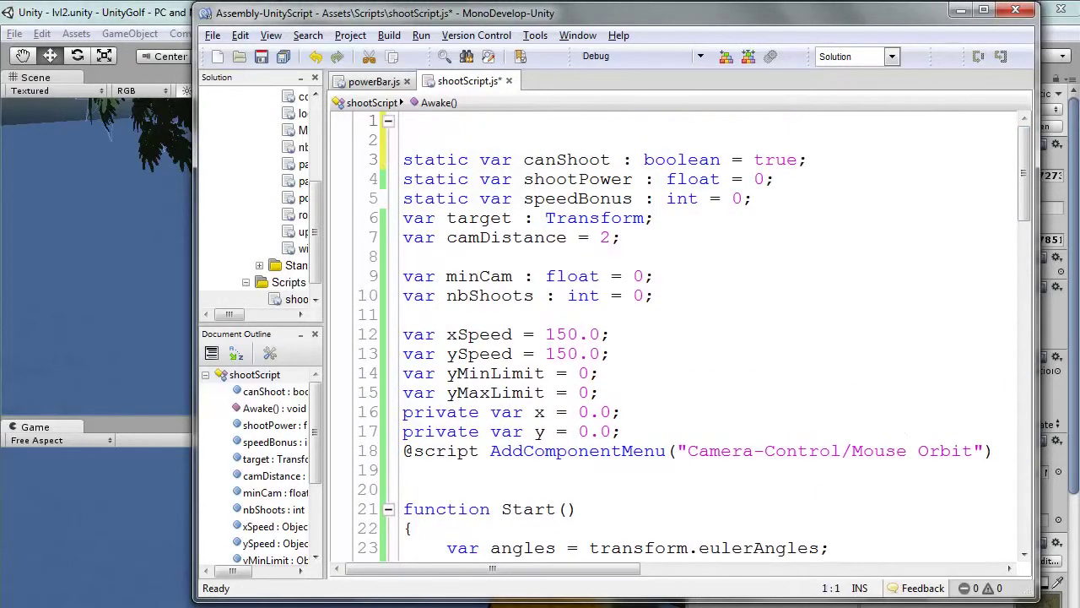
type("riab")
type("les")
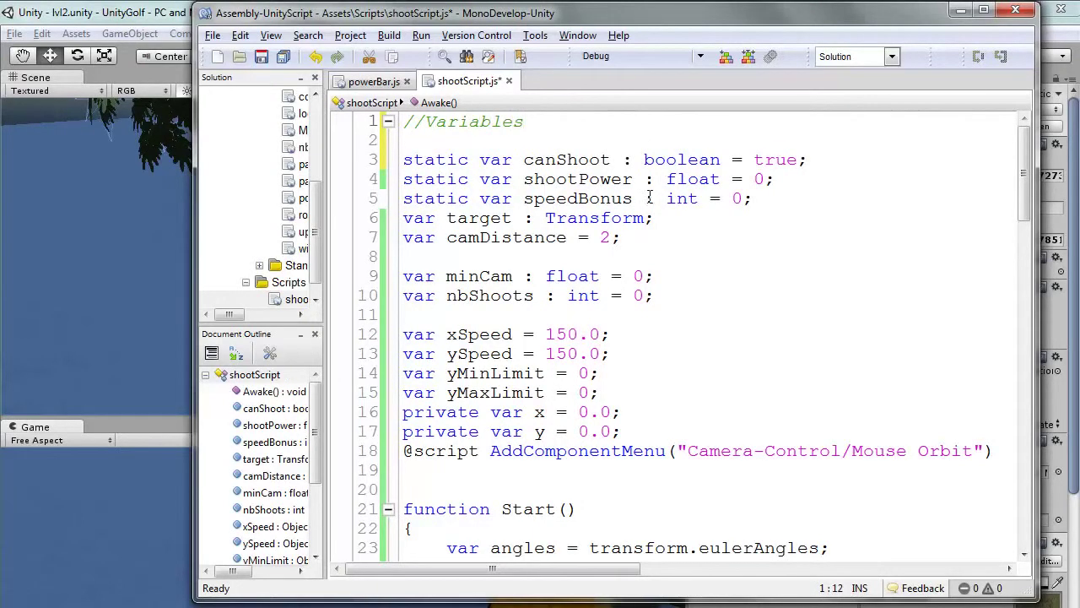
scroll(736, 213, "down", 2)
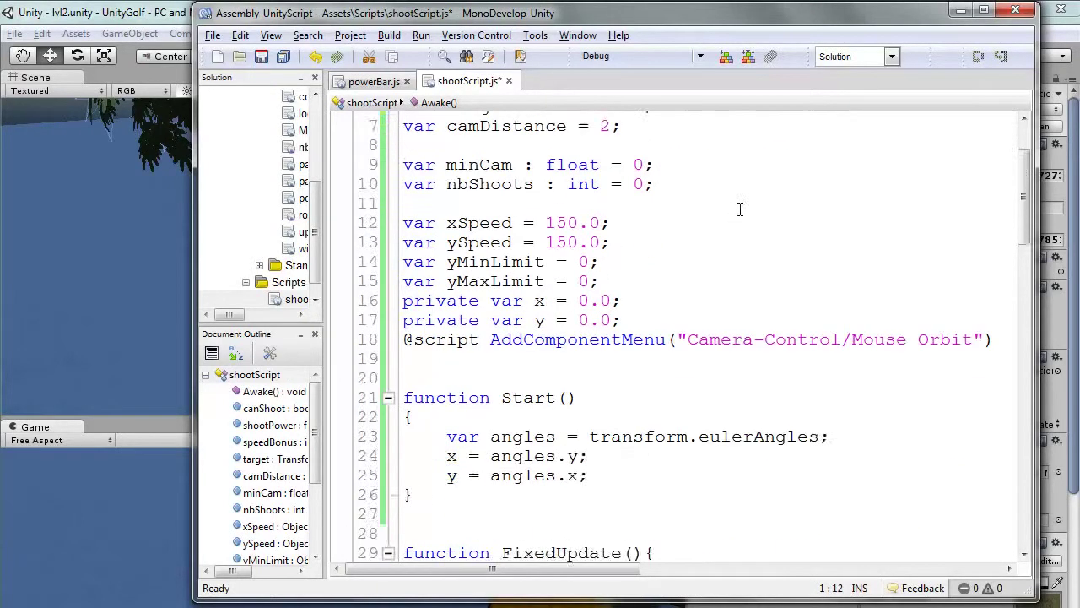
scroll(736, 213, "up", 2)
Step: Add the comment '// puissance' at the end of the shootPower line
left_click(780, 179)
type("// ")
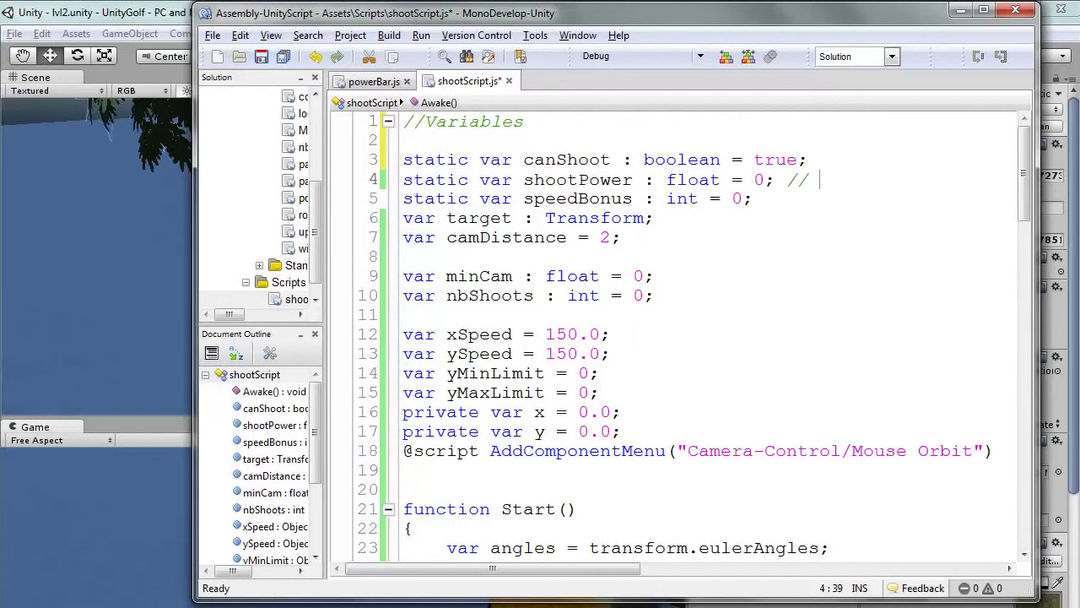
type("puissance")
scroll(637, 296, "down", 2)
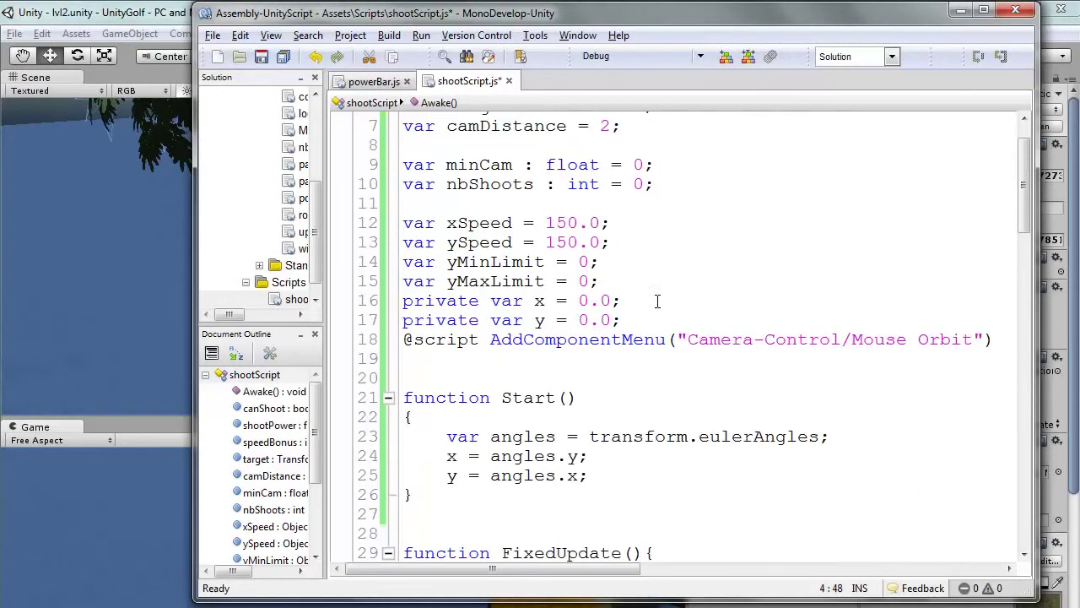
scroll(585, 269, "down", 2)
scroll(574, 304, "down", 2)
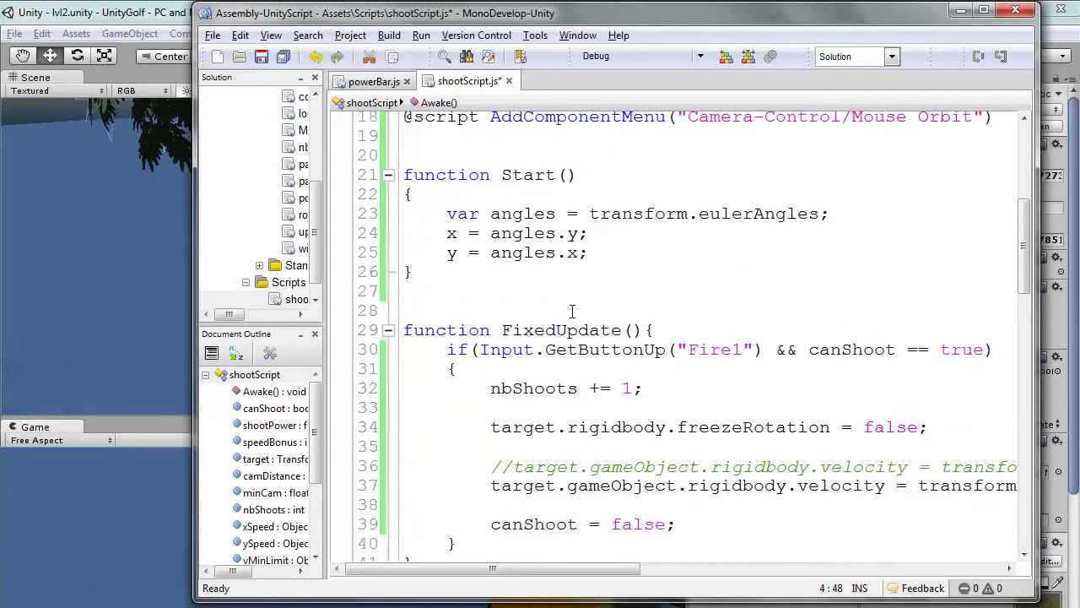
scroll(691, 314, "down", 2)
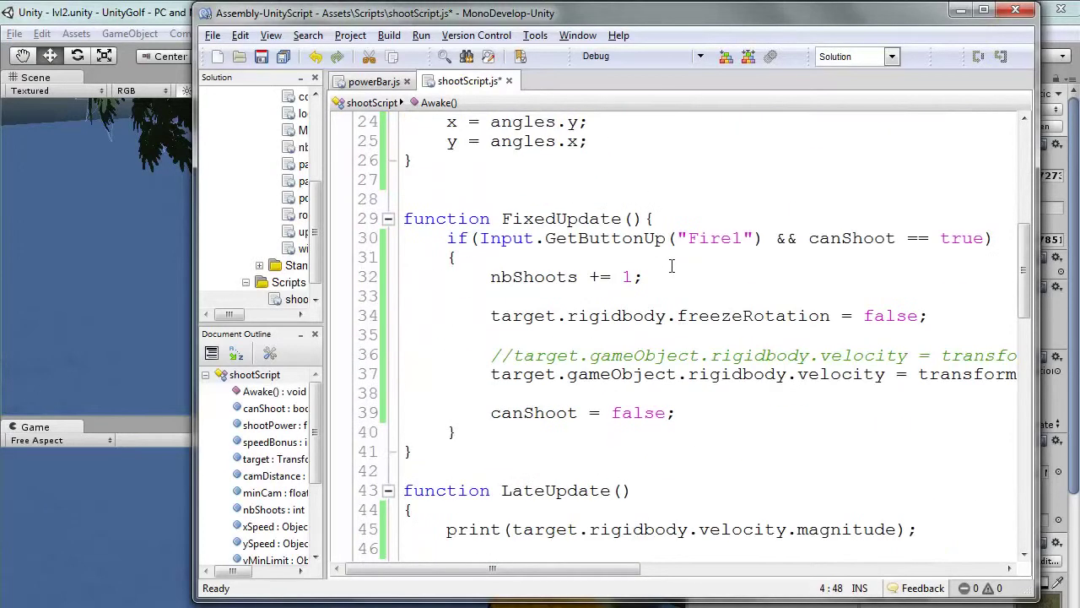
Step: Add the comment '// Si on tire' after the Fire1 brace on line 31
left_click(486, 259)
type("// Si")
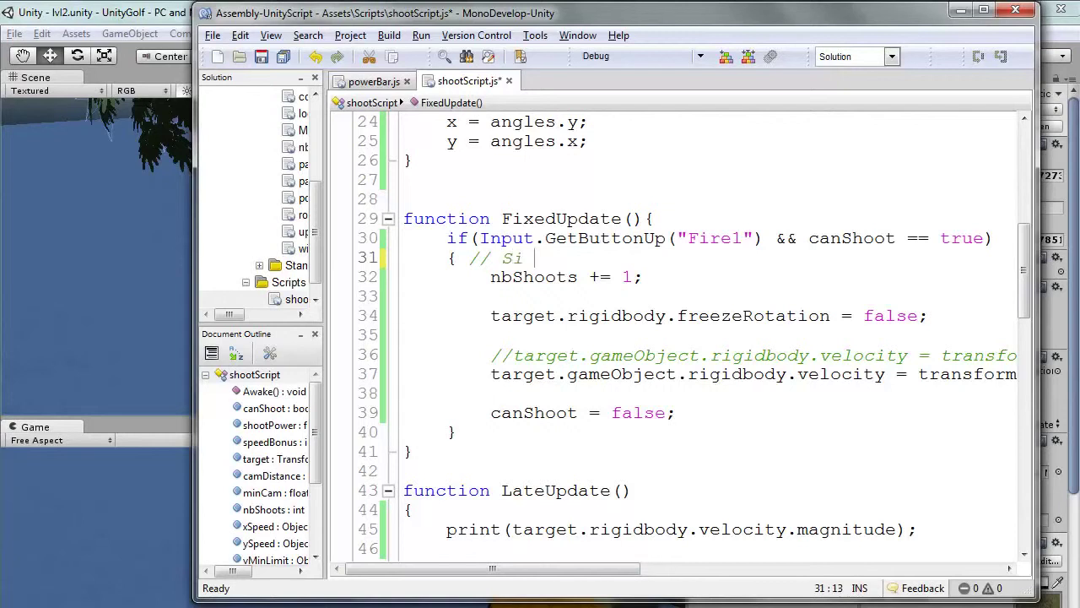
type("on tire")
scroll(628, 412, "down", 2)
scroll(629, 412, "down", 2)
scroll(675, 304, "down", 2)
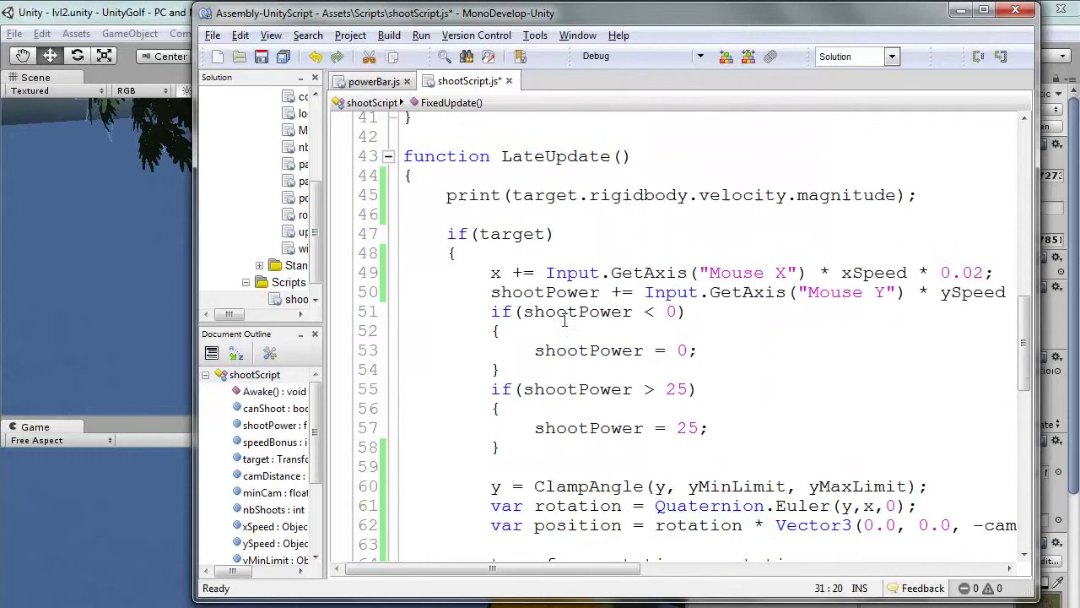
scroll(727, 195, "up", 1)
scroll(591, 278, "down", 1)
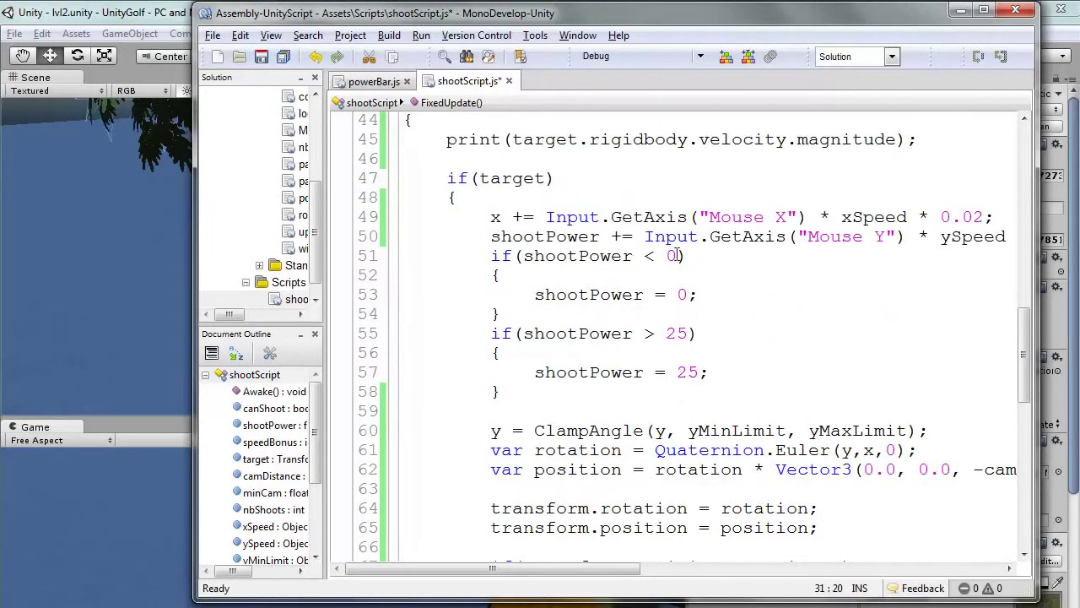
Step: Add a 'Limitation puissance' comment at the end of line 51
left_click(695, 256)
type("**/")
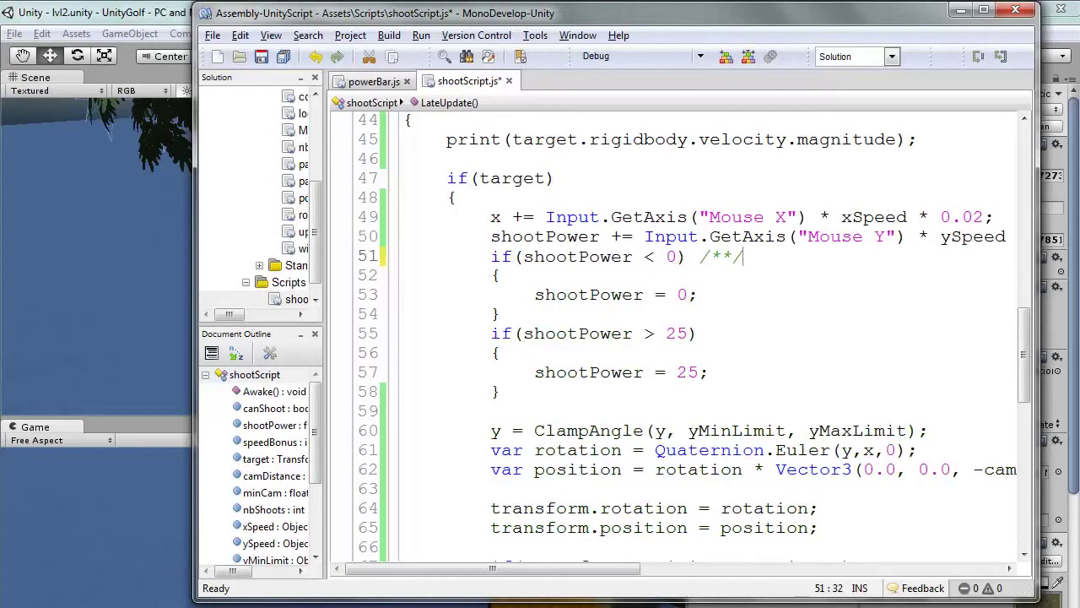
type("Limitati")
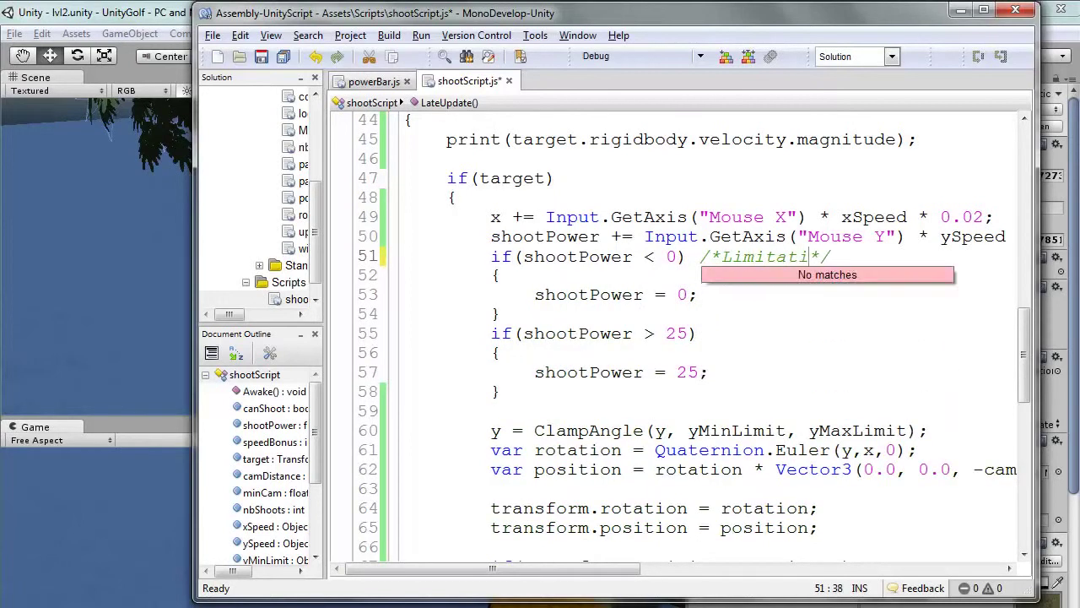
type("on puissance")
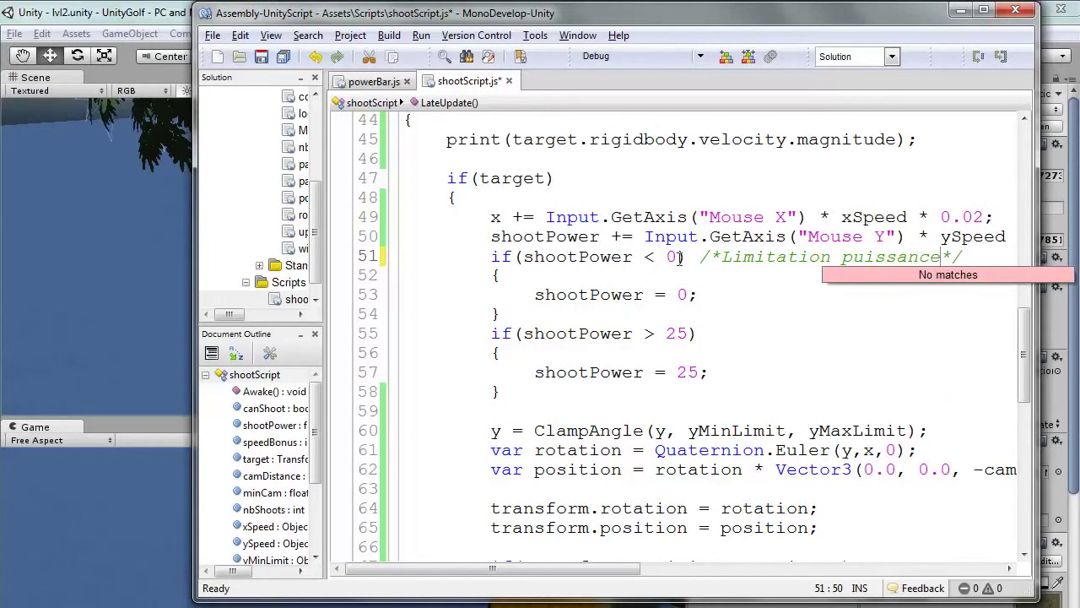
scroll(692, 283, "down", 2)
scroll(725, 287, "down", 3)
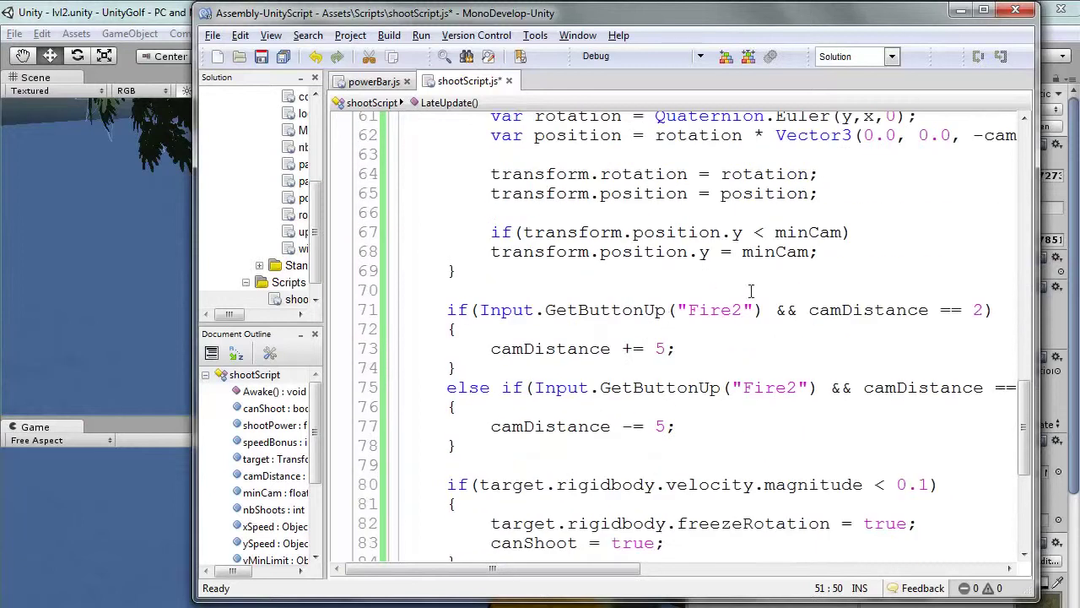
Step: Add an explanatory // comment after the brace on line 72
left_click(541, 325)
type("//Modif angle de vue camé")
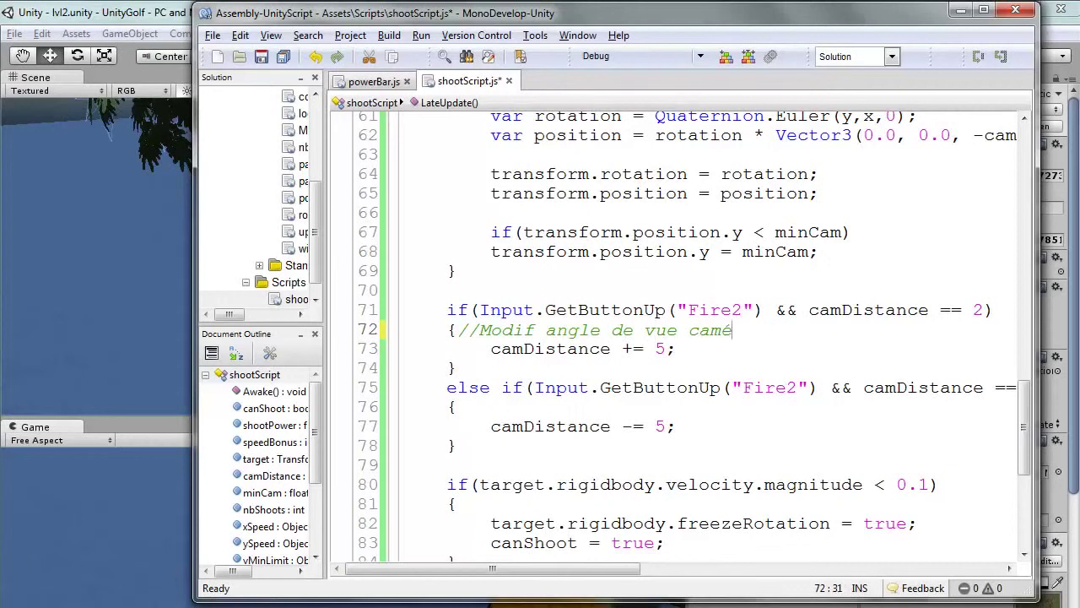
type("ra")
scroll(571, 405, "down", 1)
scroll(569, 361, "down", 1)
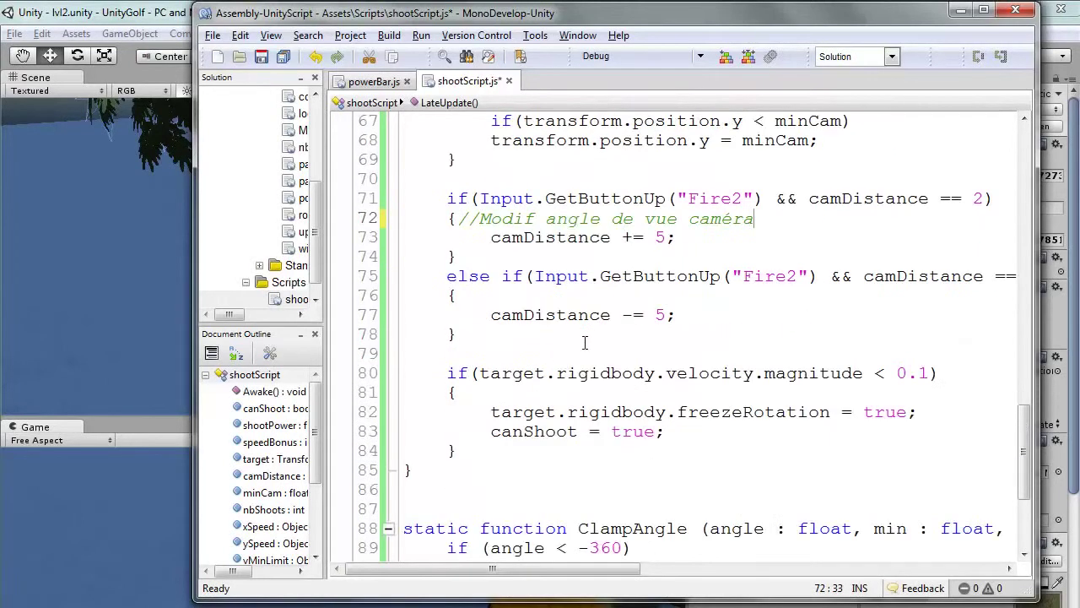
scroll(588, 342, "down", 1)
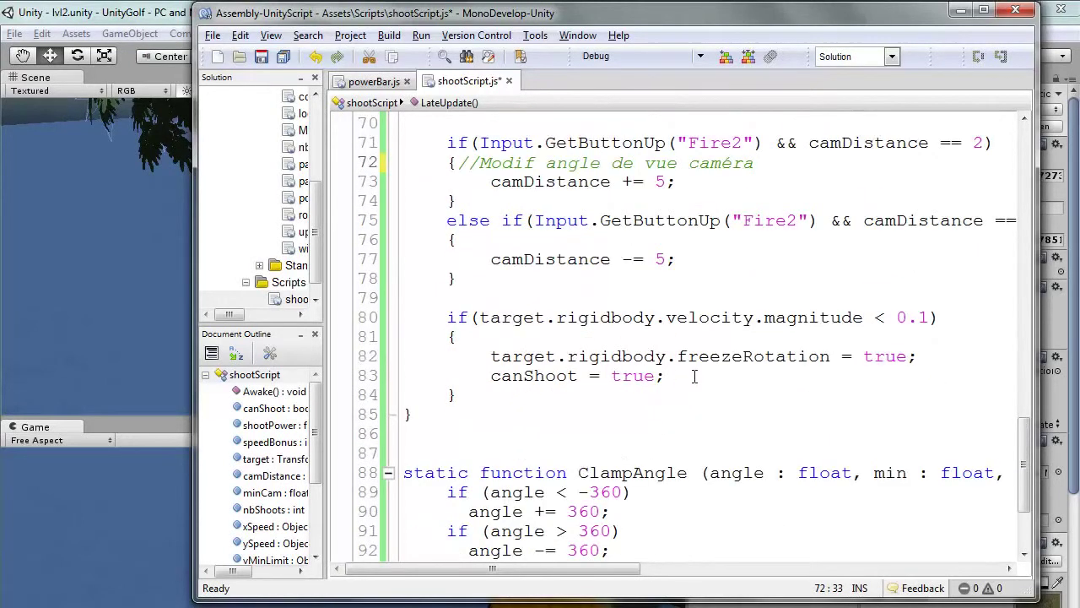
type("/B")
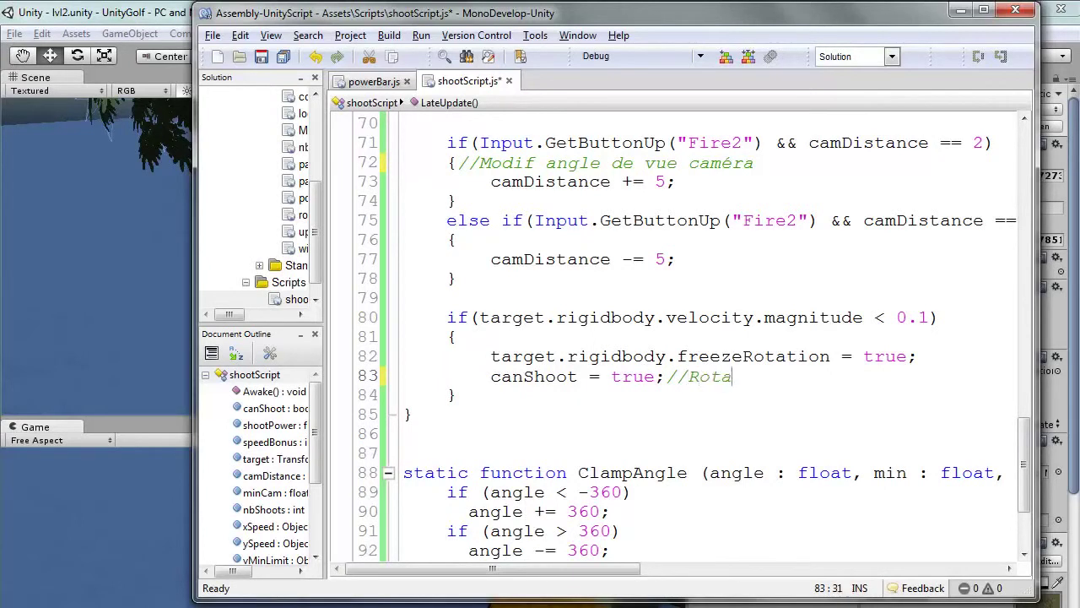
type("tion bloquée")
scroll(700, 386, "down", 1)
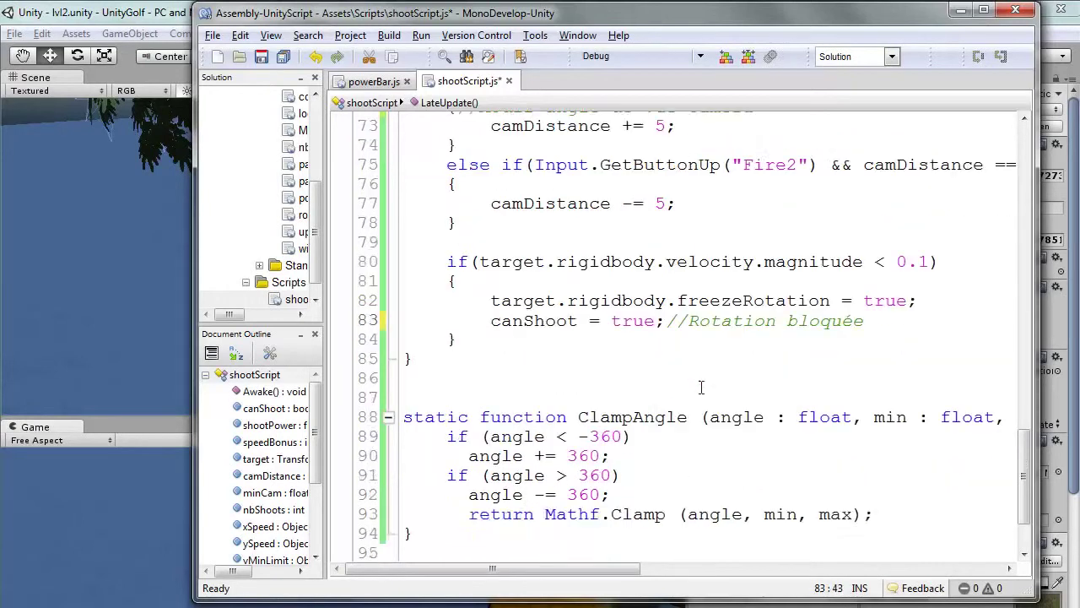
scroll(707, 374, "up", 3)
Step: Save shootScript and select the velocity check on lines 80–81
key("ctrl+s")
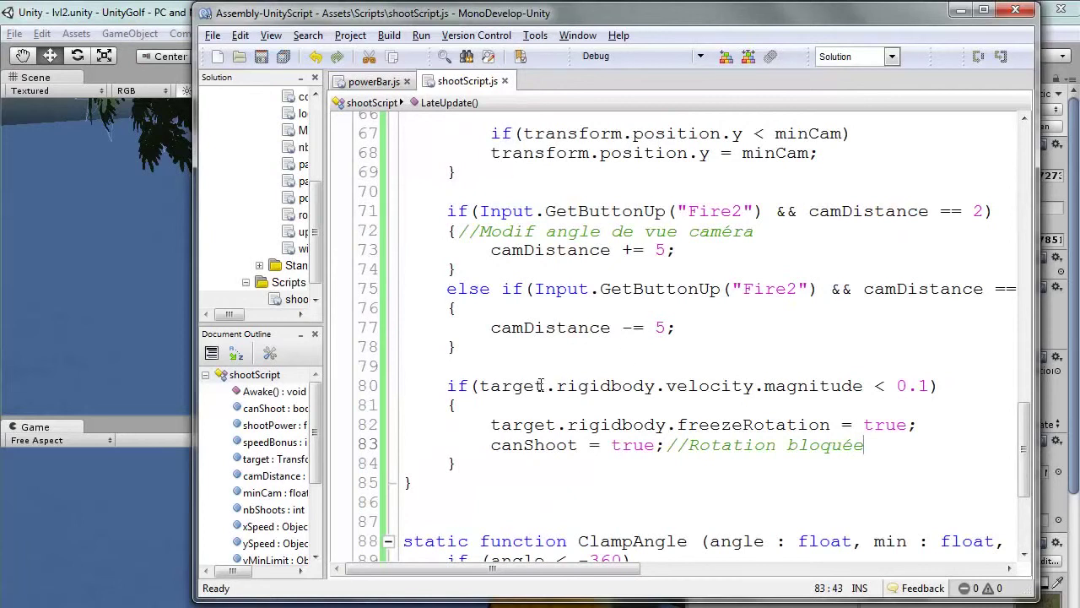
mouse_move(541, 386)
left_mouse_down()
mouse_move(556, 411)
mouse_move(700, 425)
left_mouse_up()
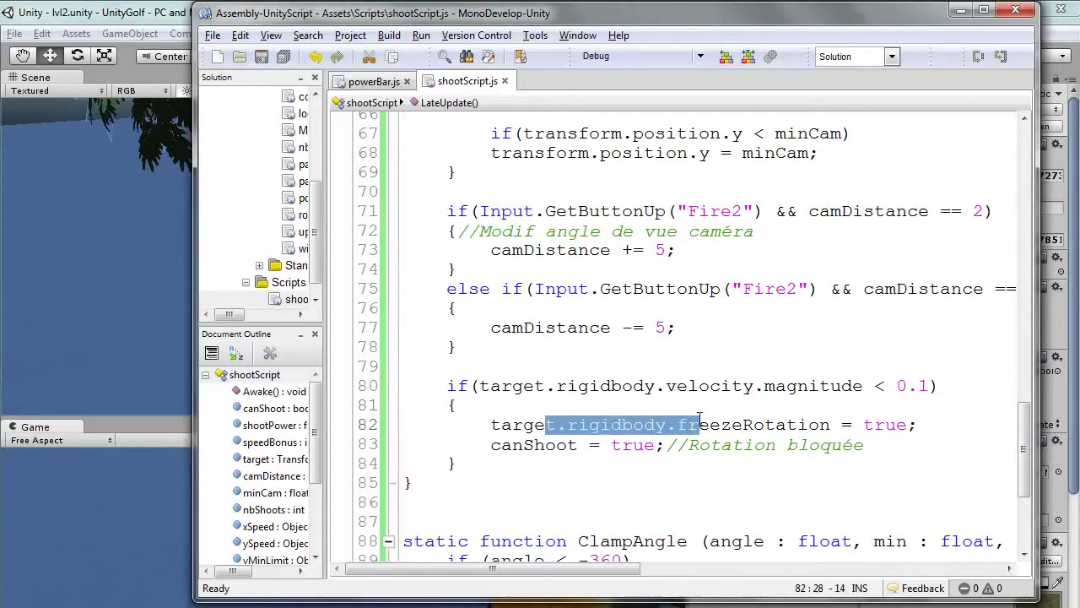
left_click_drag(522, 453, 460, 463)
Step: Bring Unity forward and stretch its window down to the screen bottom
left_click(156, 8)
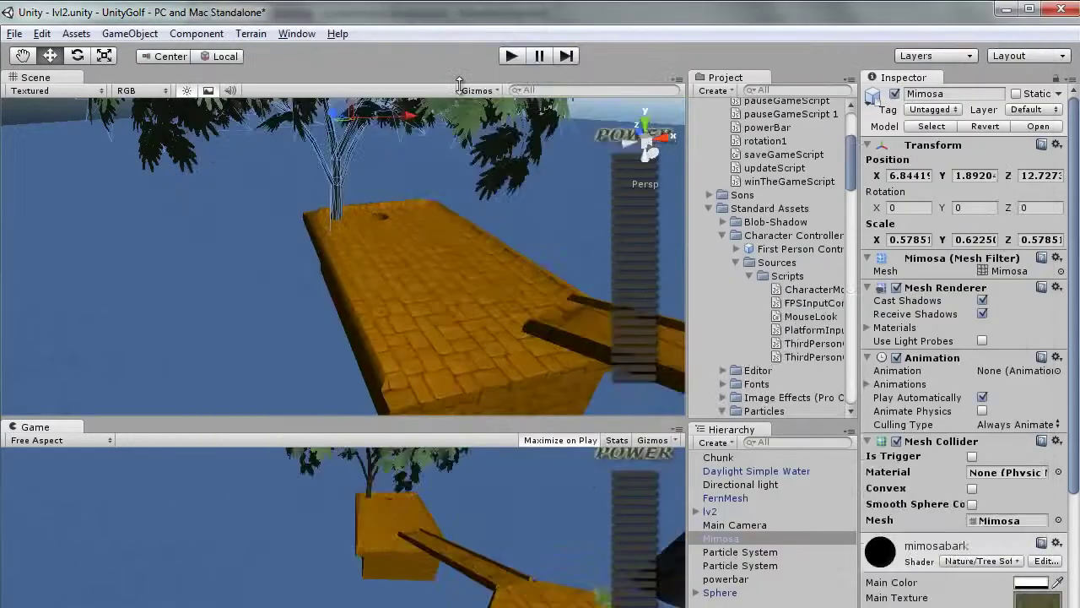
left_click_drag(471, 22, 475, 5)
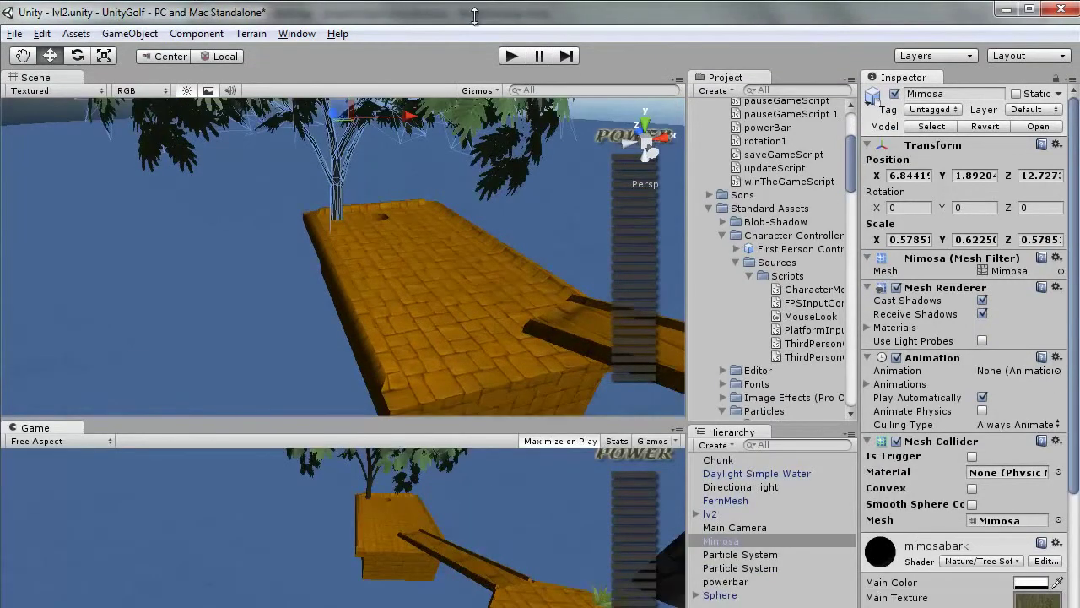
mouse_move(477, 15)
left_mouse_down()
mouse_move(490, 22)
mouse_move(482, 14)
left_mouse_up()
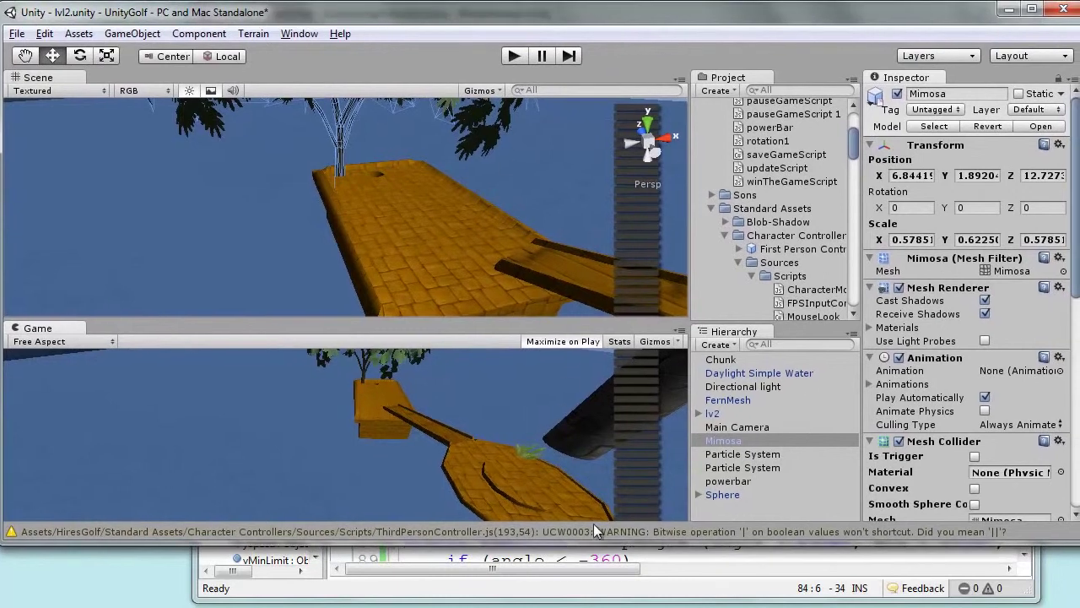
left_click_drag(585, 540, 584, 605)
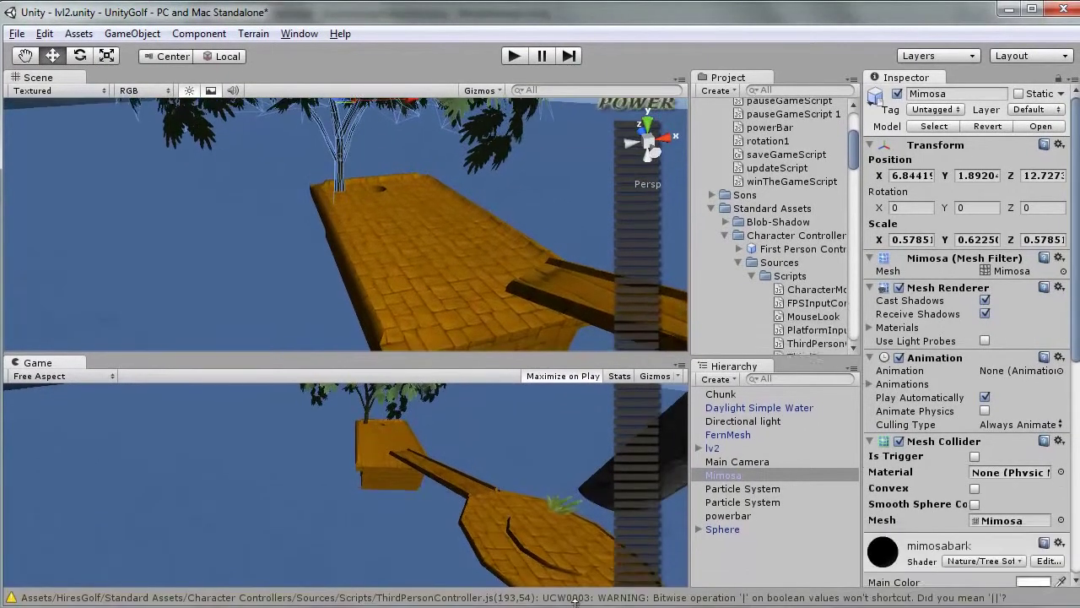
Step: Inspect the Main Camera's Shoot Script and the Sphere ball, then enter Play mode
left_click(734, 461)
scroll(928, 456, "down", 3)
scroll(929, 459, "down", 1)
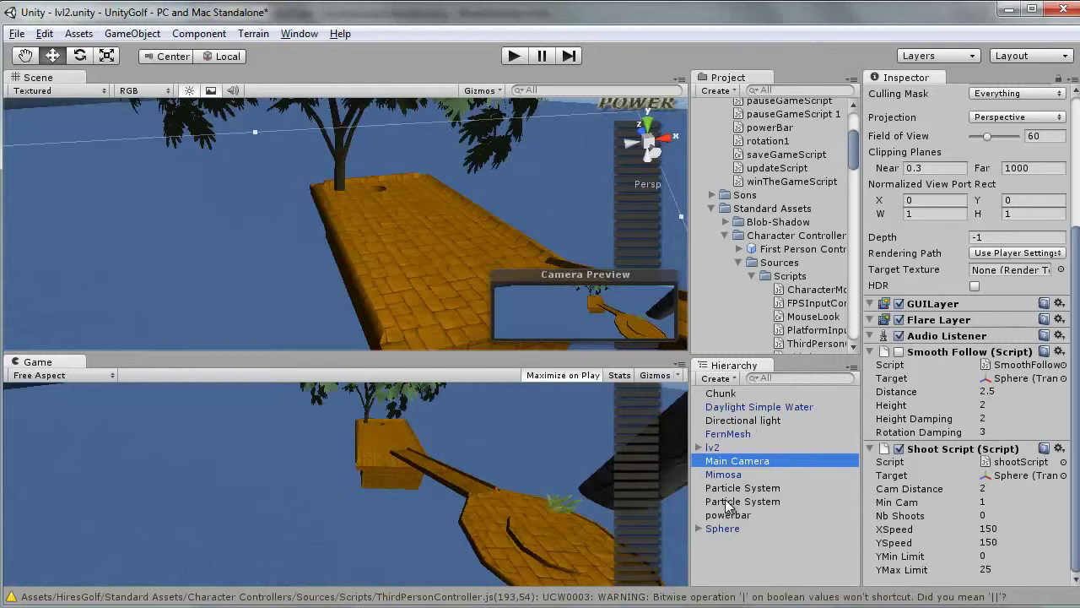
left_click(724, 530)
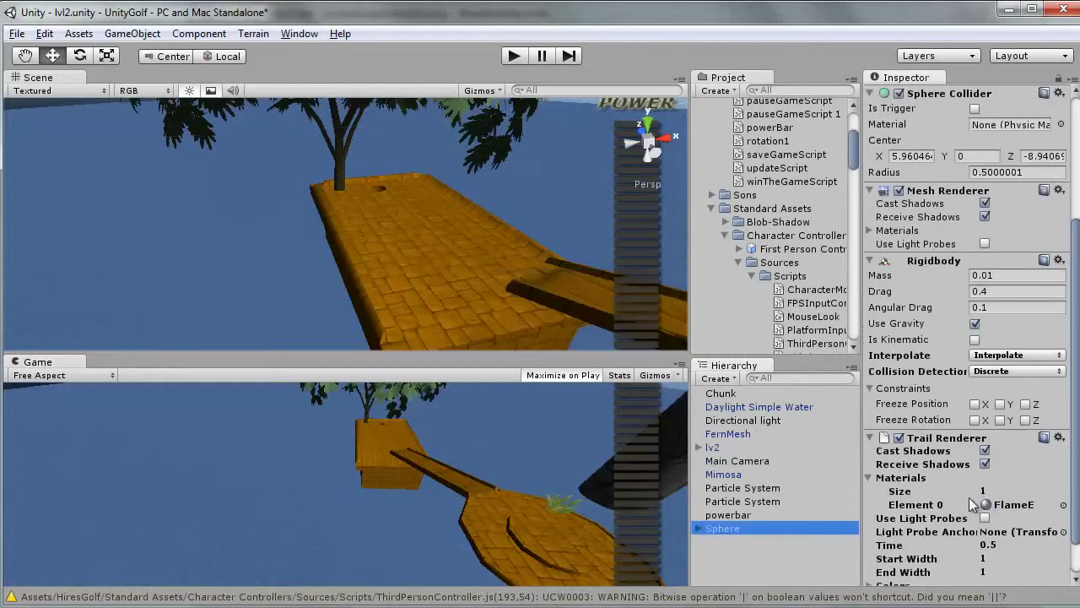
left_click(514, 55)
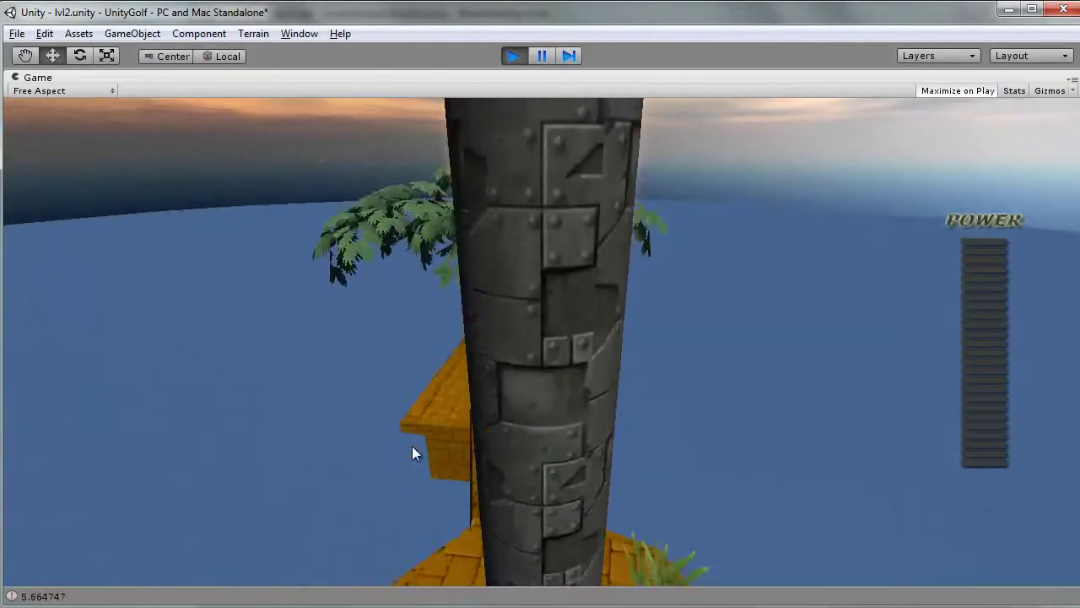
Step: Charge and shoot the ball twice, orbiting the camera as it rolls to the pole
left_click_drag(411, 448, 366, 297)
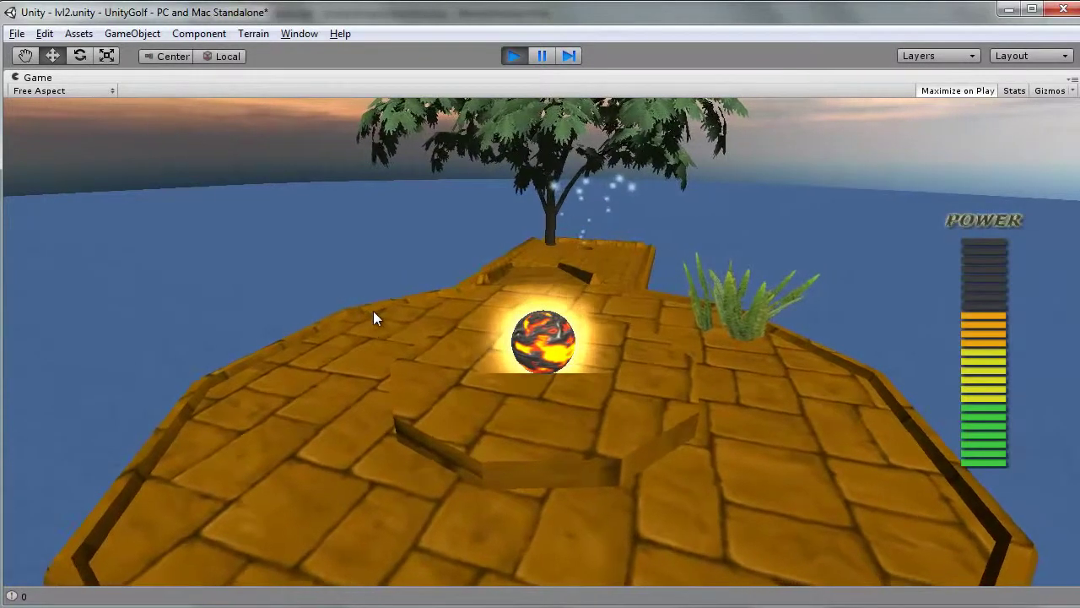
left_click_drag(366, 298, 378, 319)
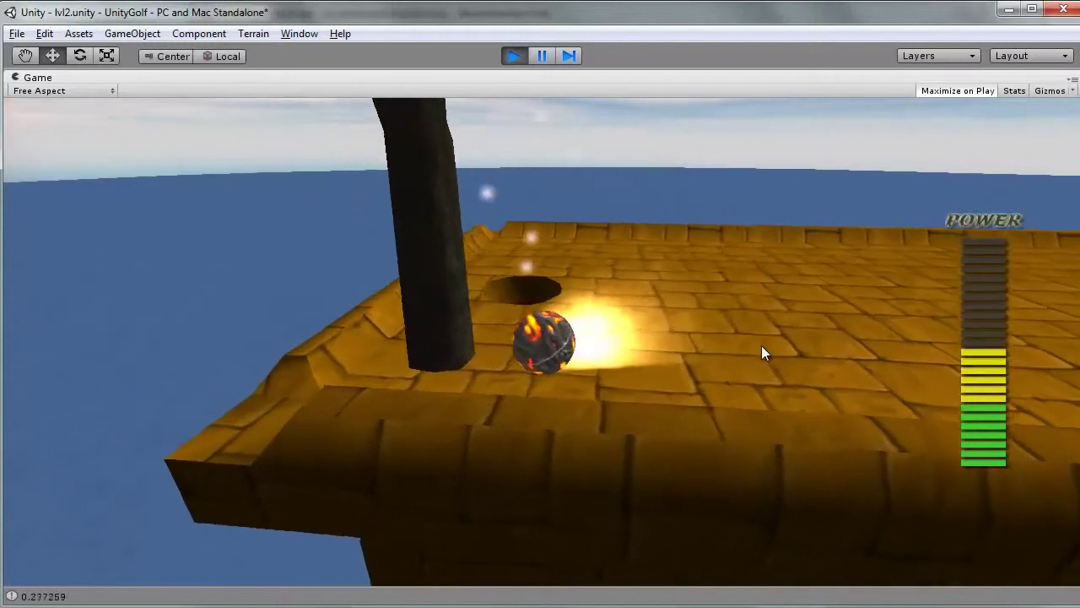
left_click_drag(769, 353, 903, 336)
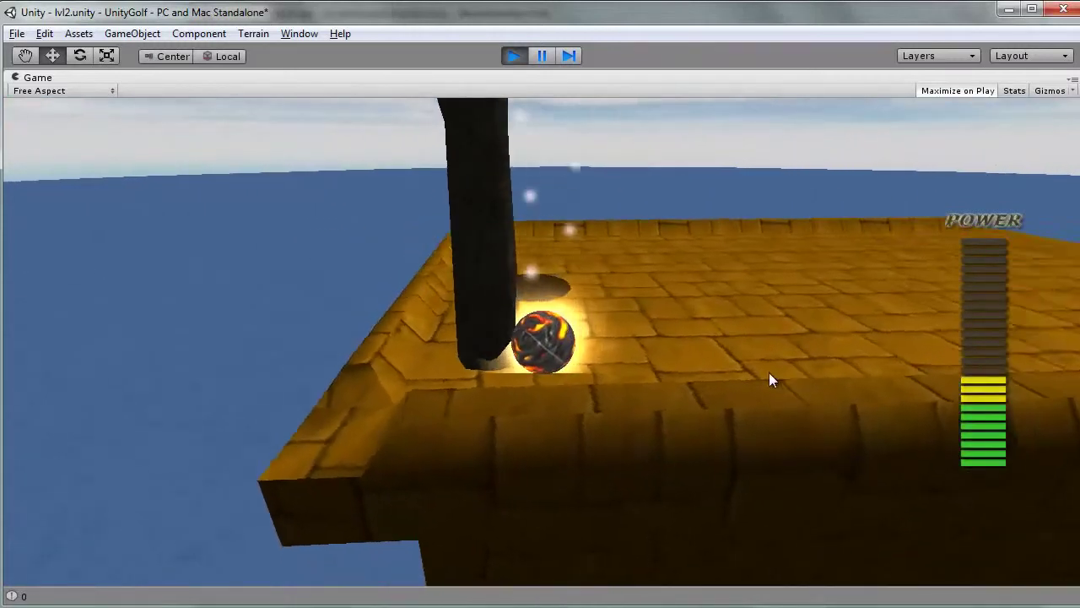
left_click_drag(903, 336, 749, 405)
mouse_move(665, 399)
left_mouse_down()
mouse_move(37, 375)
mouse_move(49, 368)
left_mouse_up()
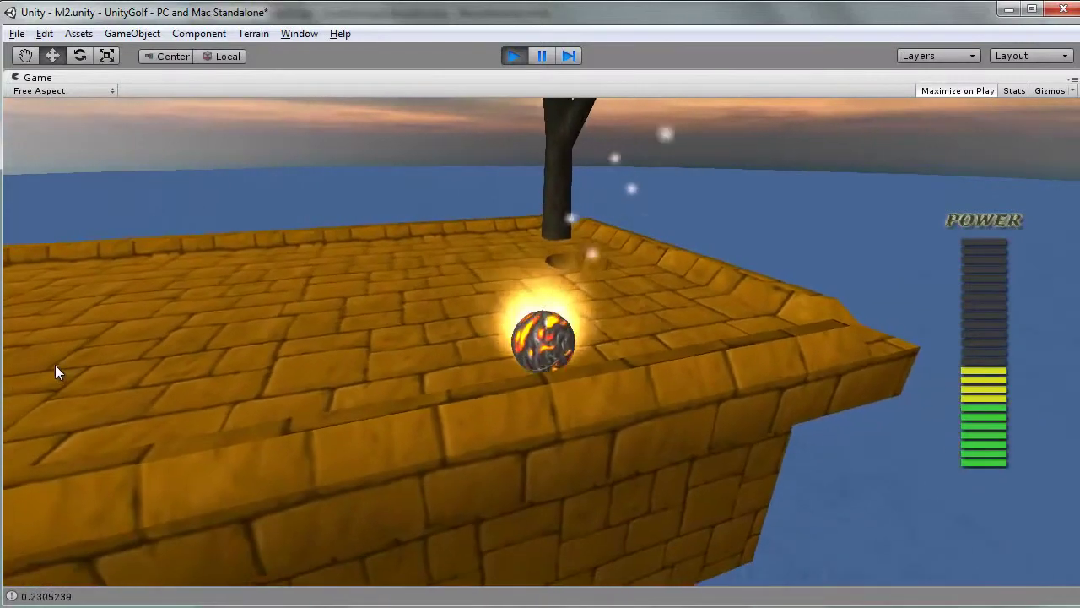
mouse_move(49, 368)
left_mouse_down()
mouse_move(65, 356)
mouse_move(87, 372)
left_mouse_up()
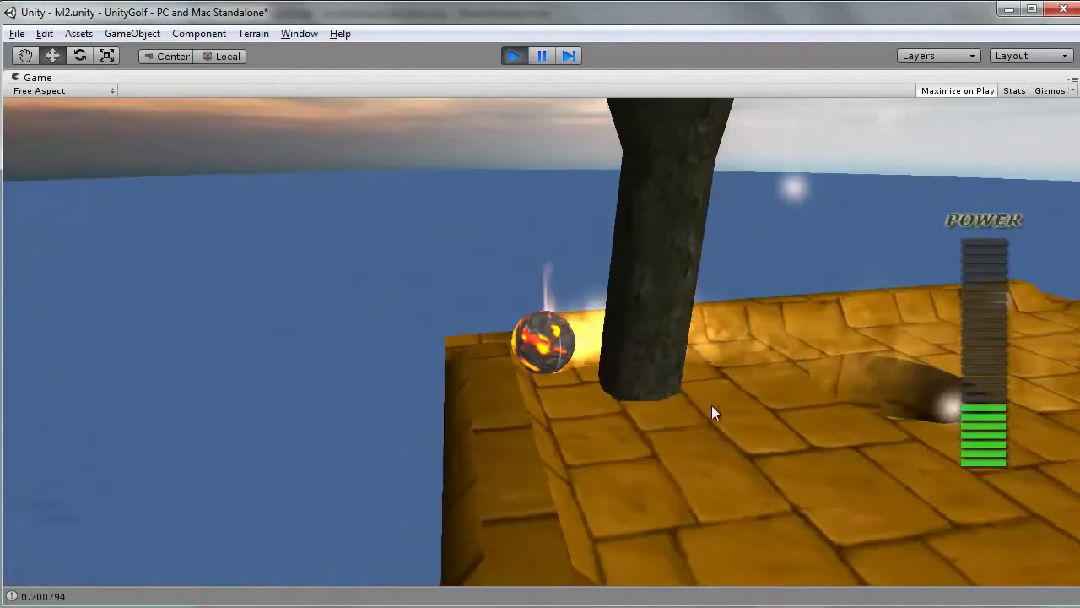
mouse_move(712, 405)
left_mouse_down()
mouse_move(1003, 413)
mouse_move(927, 437)
mouse_move(648, 335)
mouse_move(648, 311)
left_mouse_up()
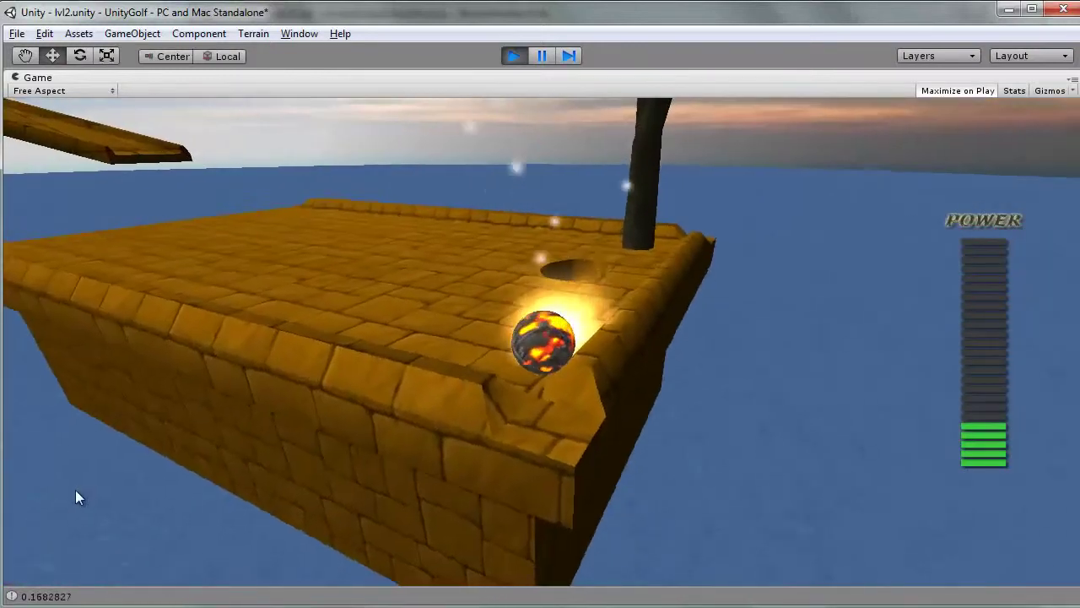
mouse_move(75, 492)
left_mouse_down()
mouse_move(108, 474)
mouse_move(93, 540)
left_mouse_up()
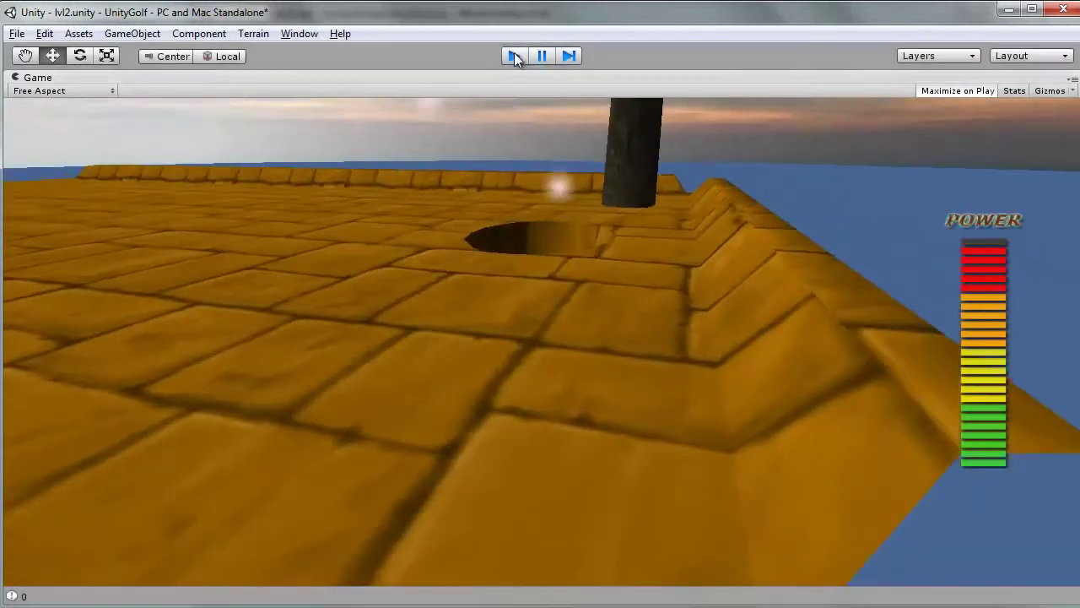
Step: Stop and restart the level twice, shooting the ball across the course each run
left_click(514, 54)
left_click(514, 56)
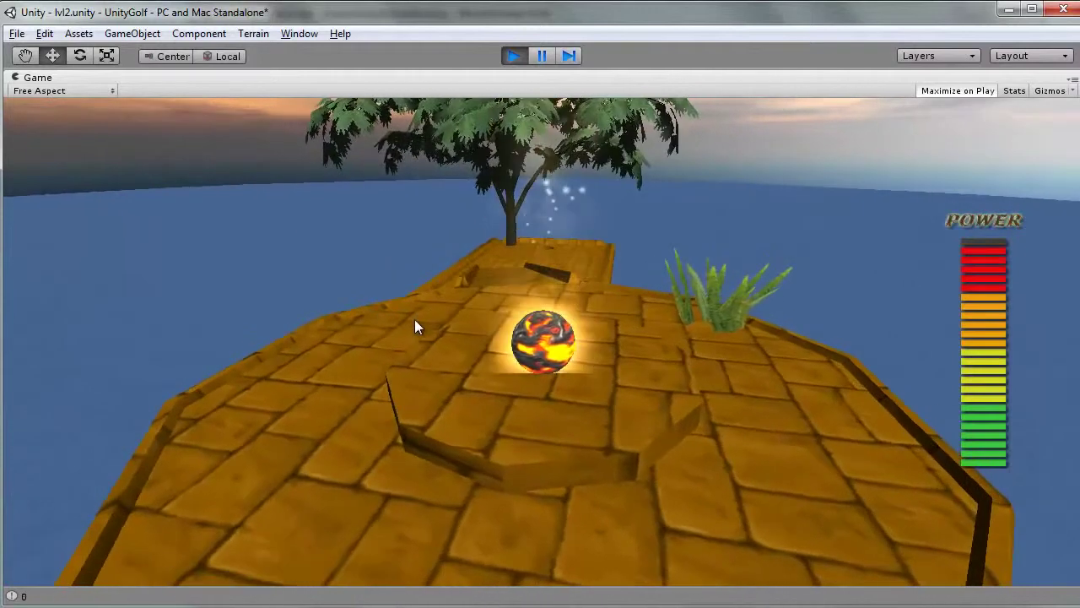
left_click(415, 319)
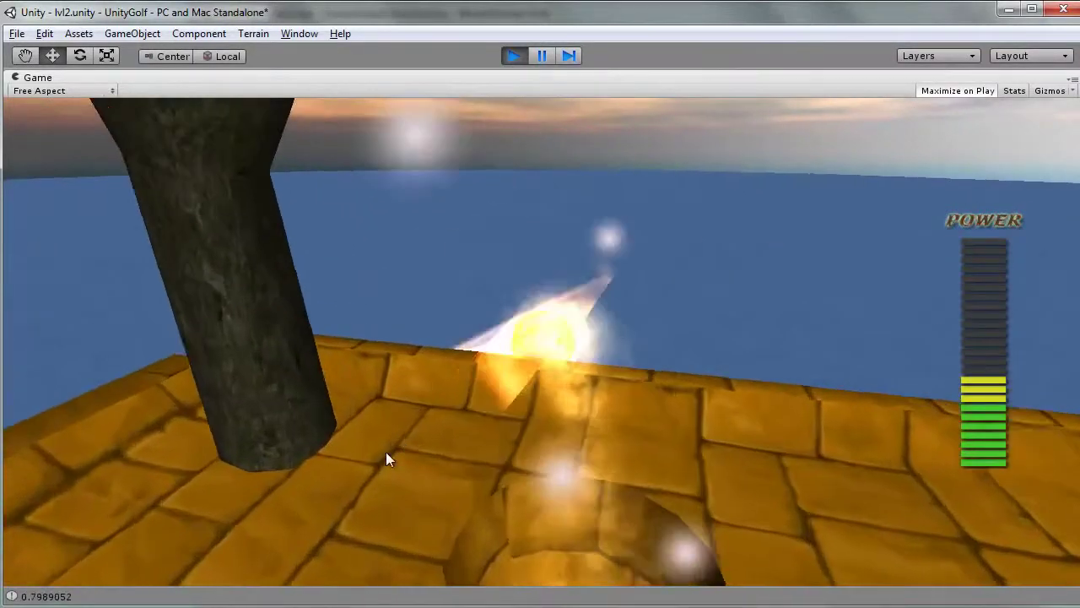
left_click(512, 55)
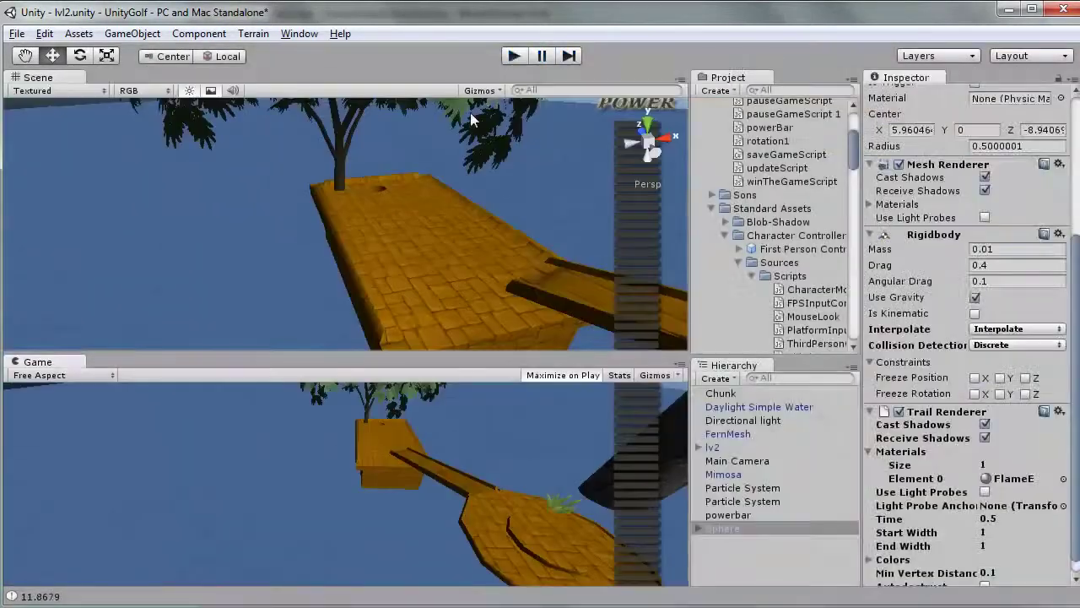
left_click(512, 56)
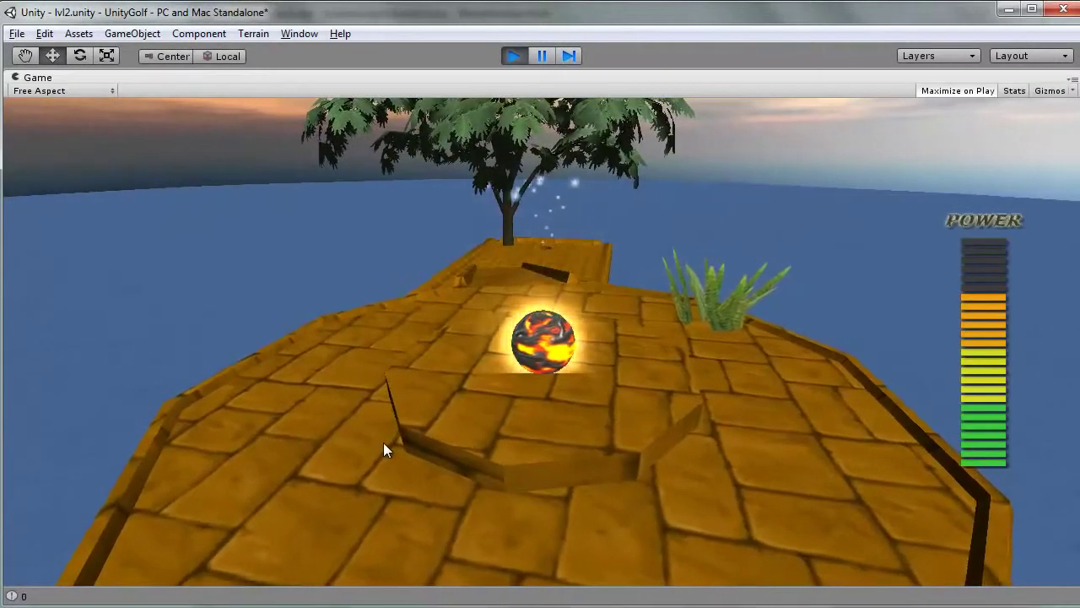
left_click(384, 442)
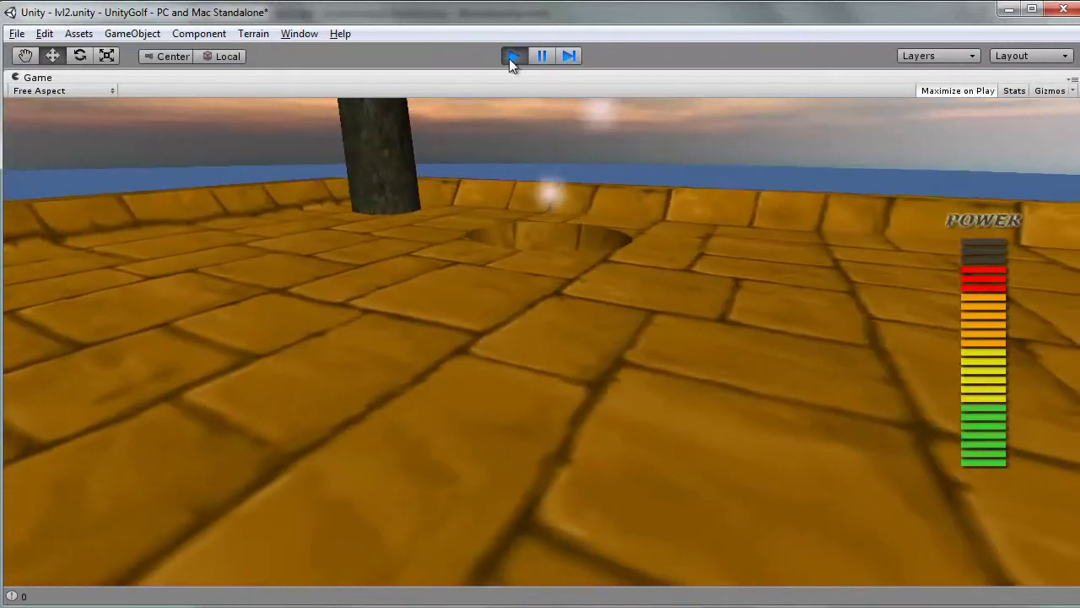
Step: Stop Play and collapse the Scripts and Standard Assets folders in the Project panel
left_click(511, 57)
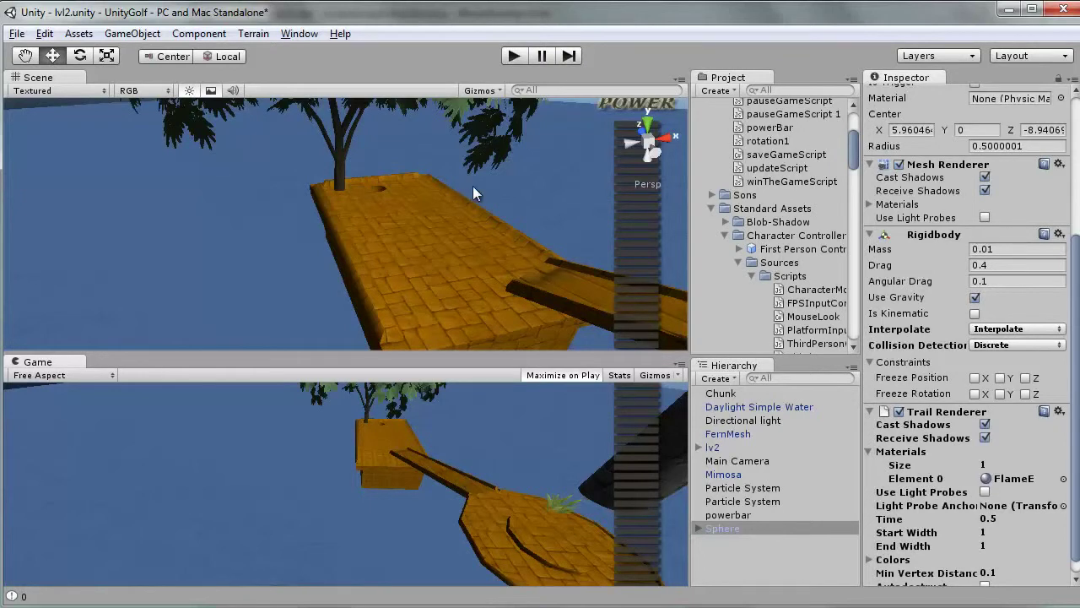
scroll(859, 139, "up", 5)
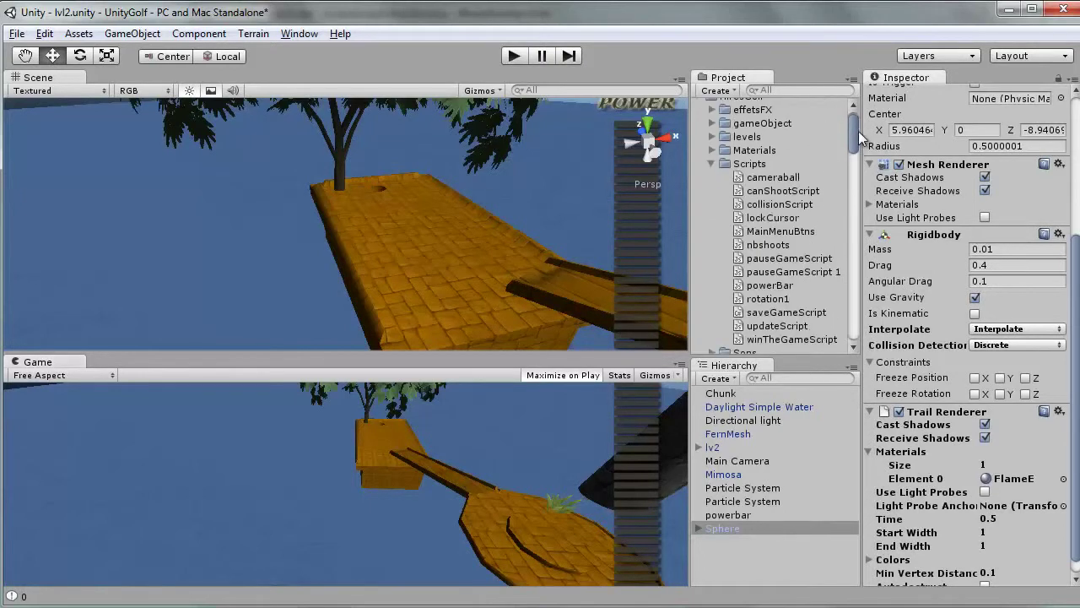
scroll(859, 139, "up", 1)
left_click(710, 172)
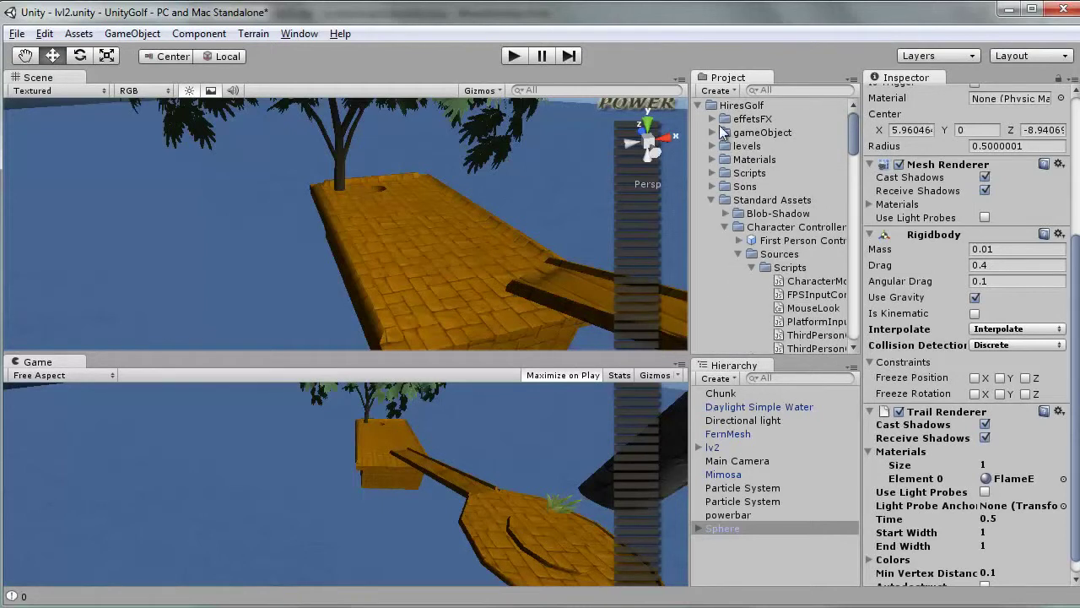
left_click(710, 199)
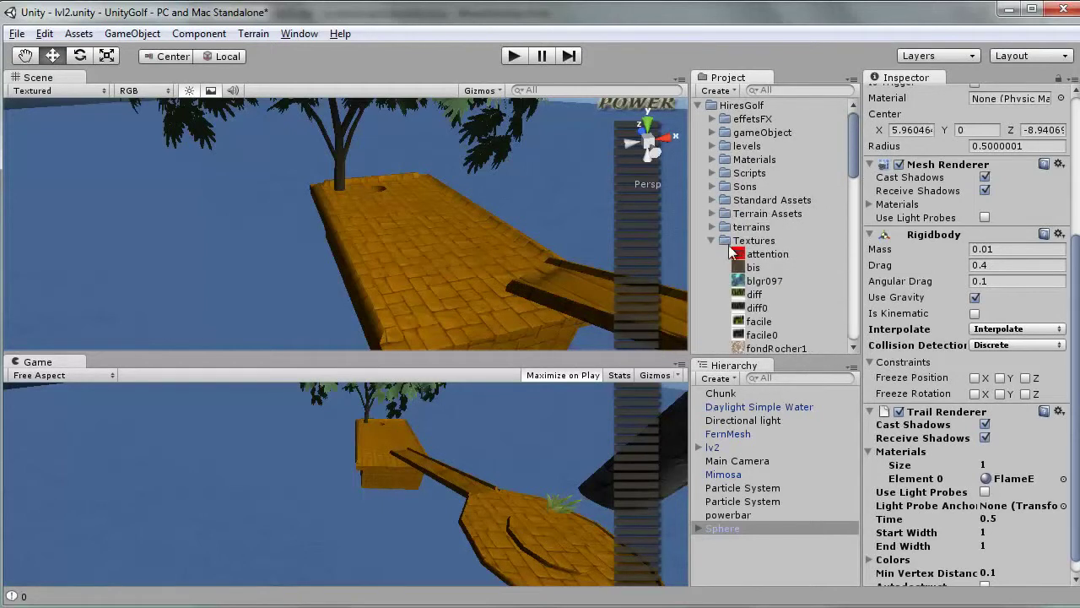
scroll(736, 265, "down", 3)
scroll(762, 301, "down", 3)
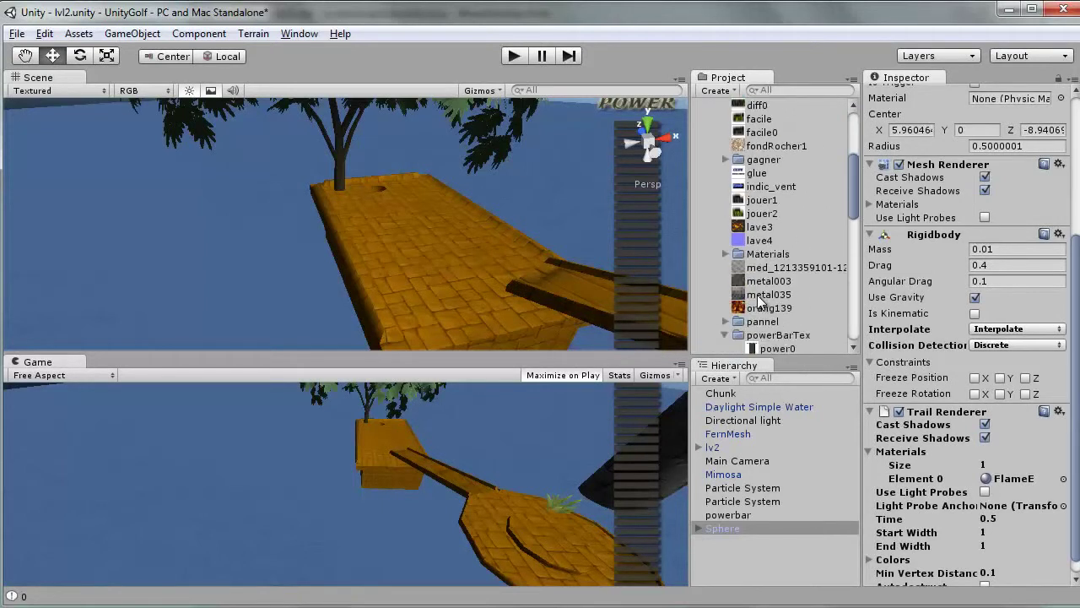
Step: Preview the jouer2, rouge1 and vert textures, ending with rouge1 selected
left_click(762, 212)
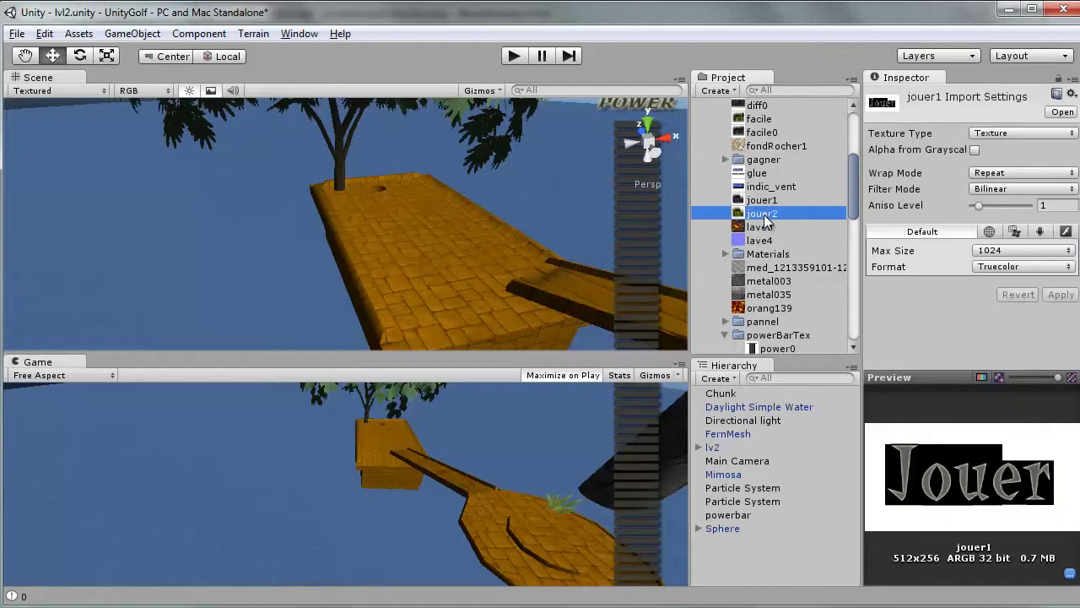
scroll(762, 265, "down", 2)
scroll(760, 257, "down", 4)
scroll(732, 227, "up", 3)
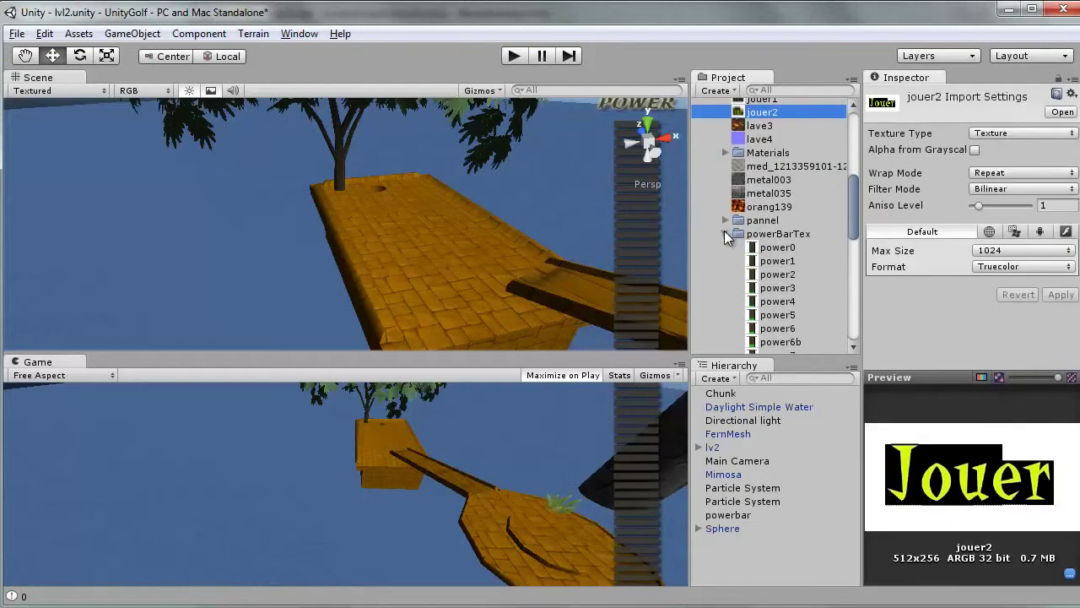
left_click(725, 230)
left_click(727, 220)
left_click(727, 220)
scroll(735, 228, "down", 3)
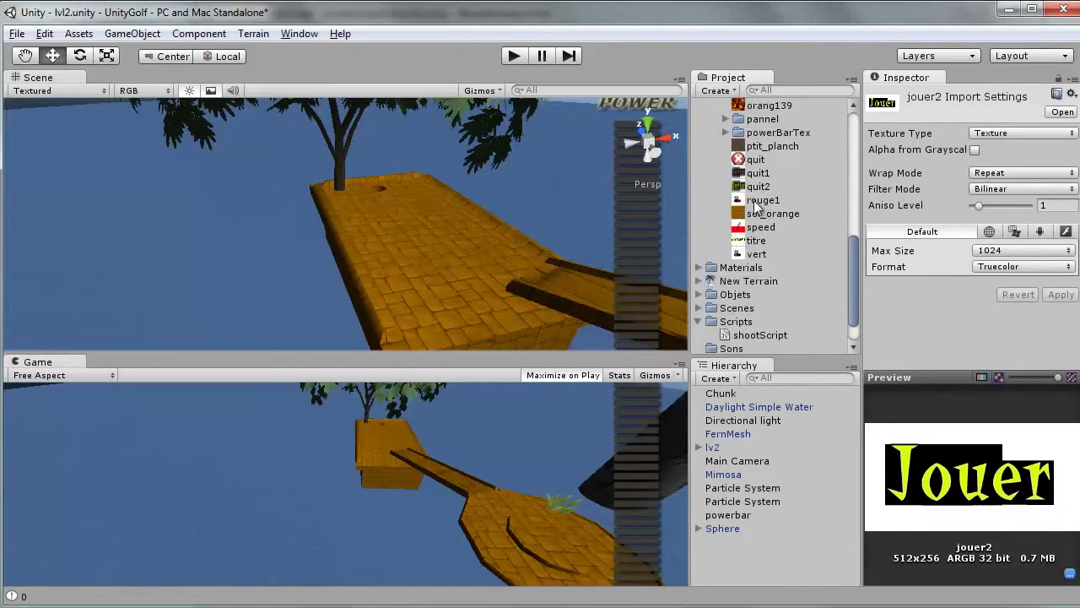
left_click(757, 200)
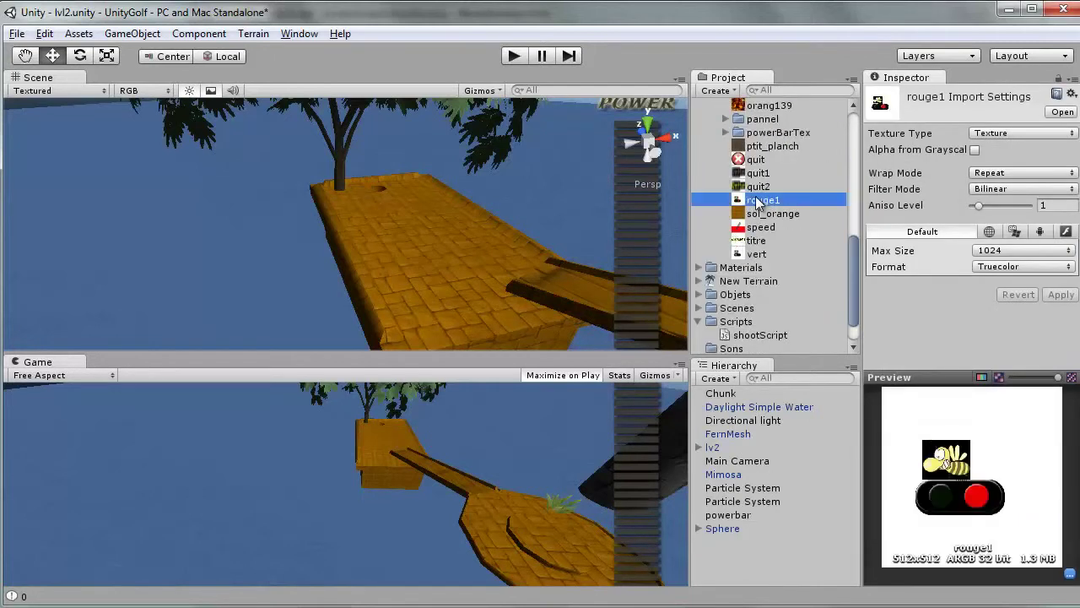
left_click(751, 255)
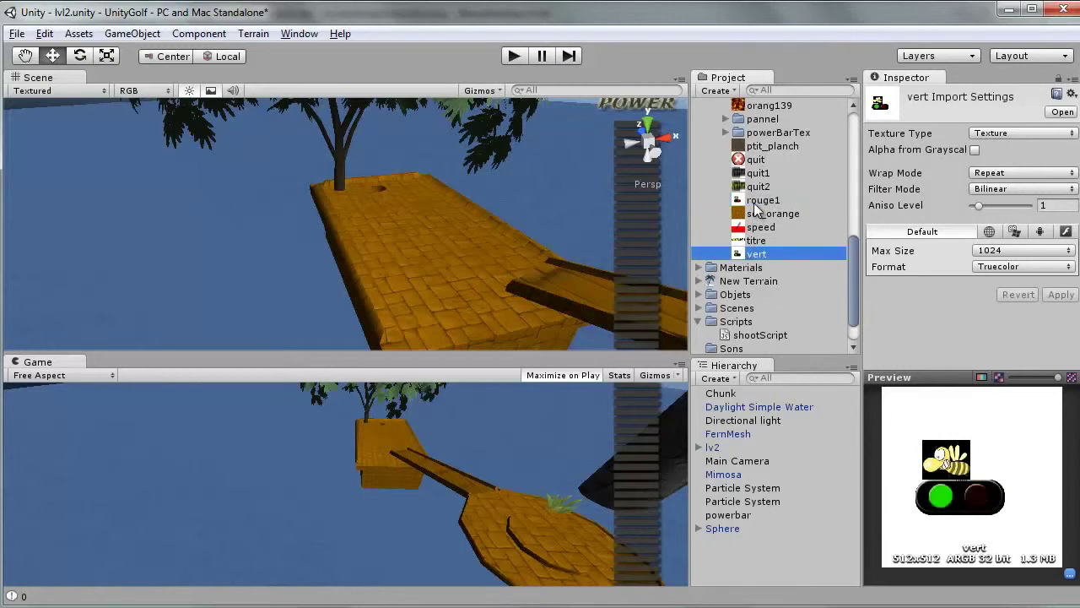
left_click(740, 202)
Step: Create a rouge1 GUI Texture and set its Pixel Inset width and height to 200
left_click(122, 33)
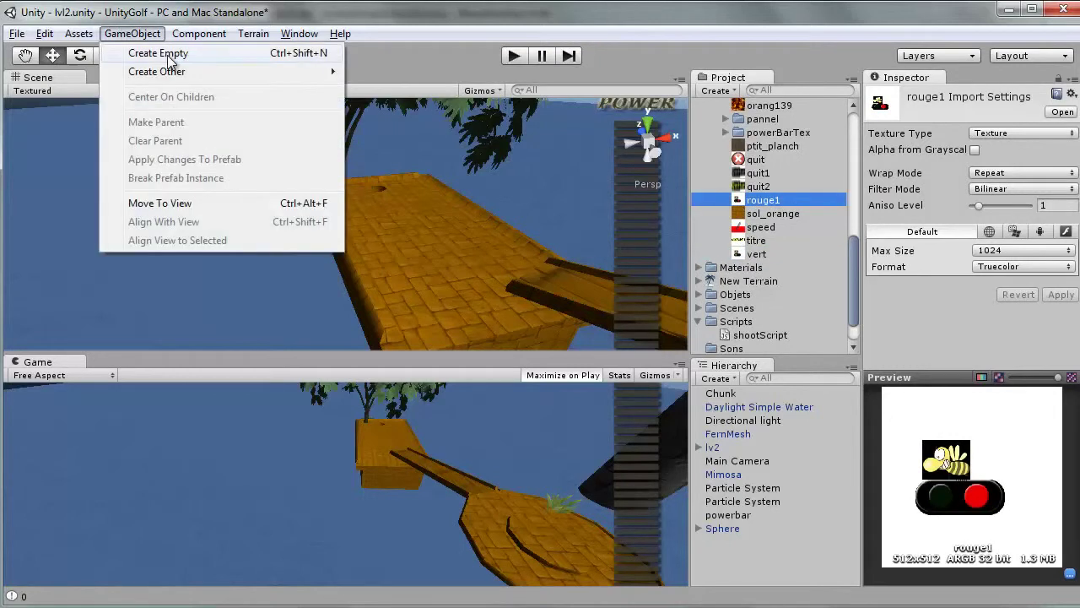
mouse_move(200, 79)
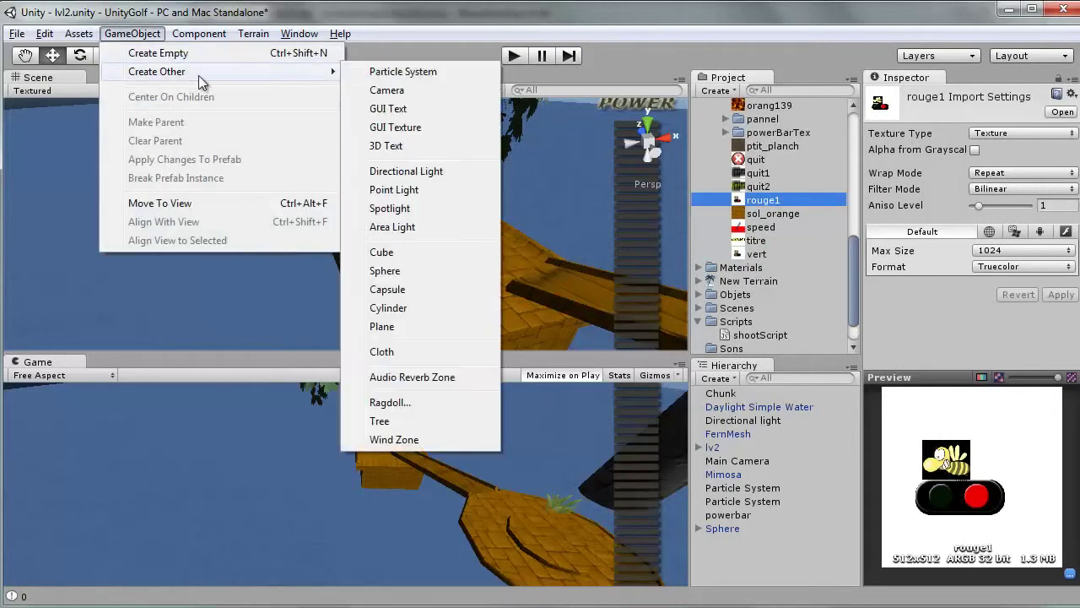
left_click(395, 127)
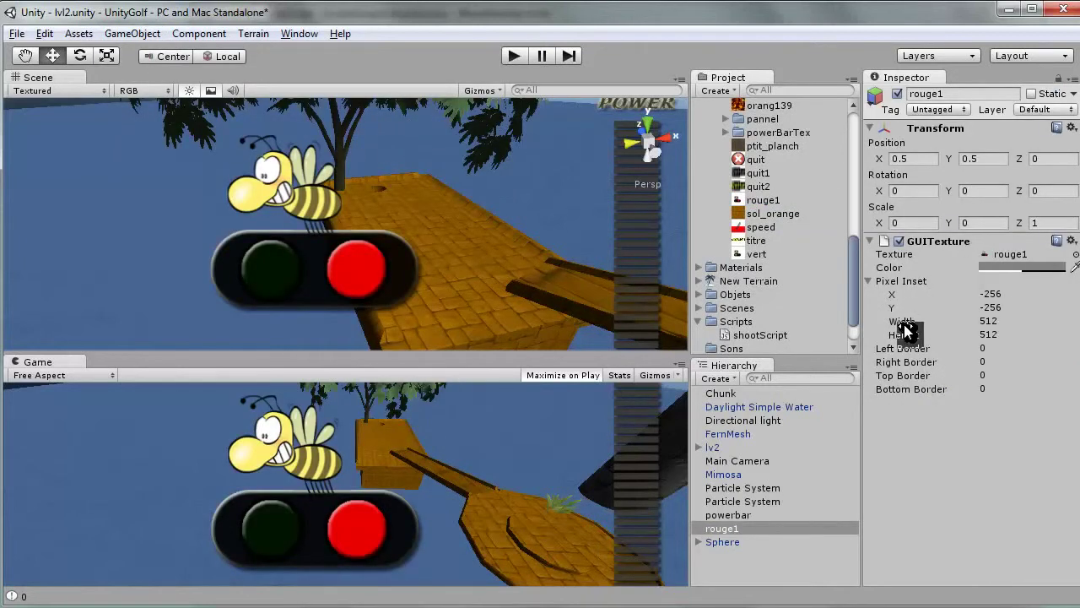
left_click_drag(925, 325, 117, 305)
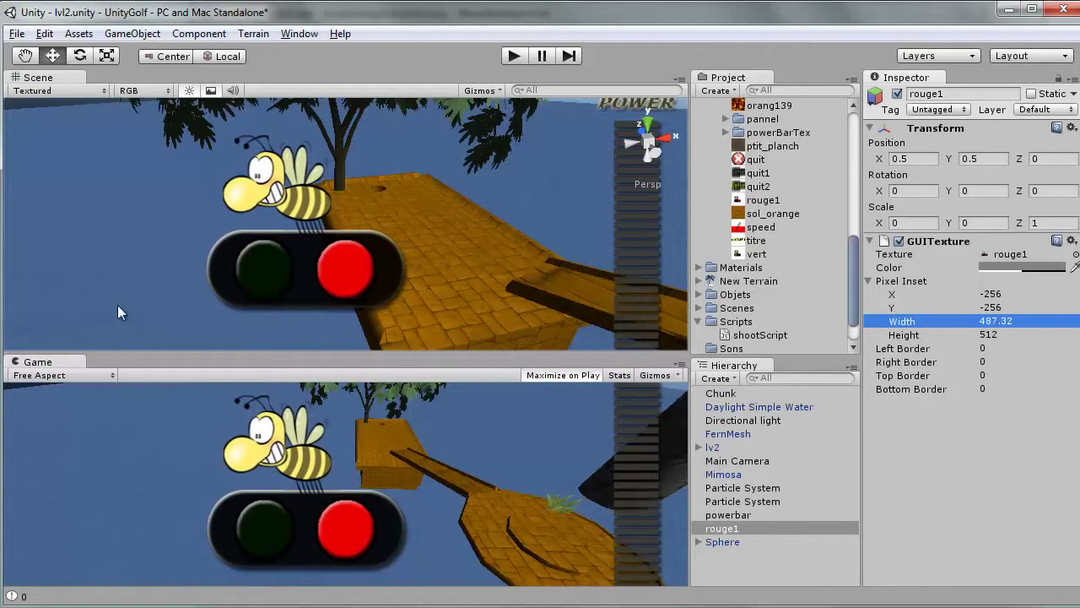
left_click(996, 330)
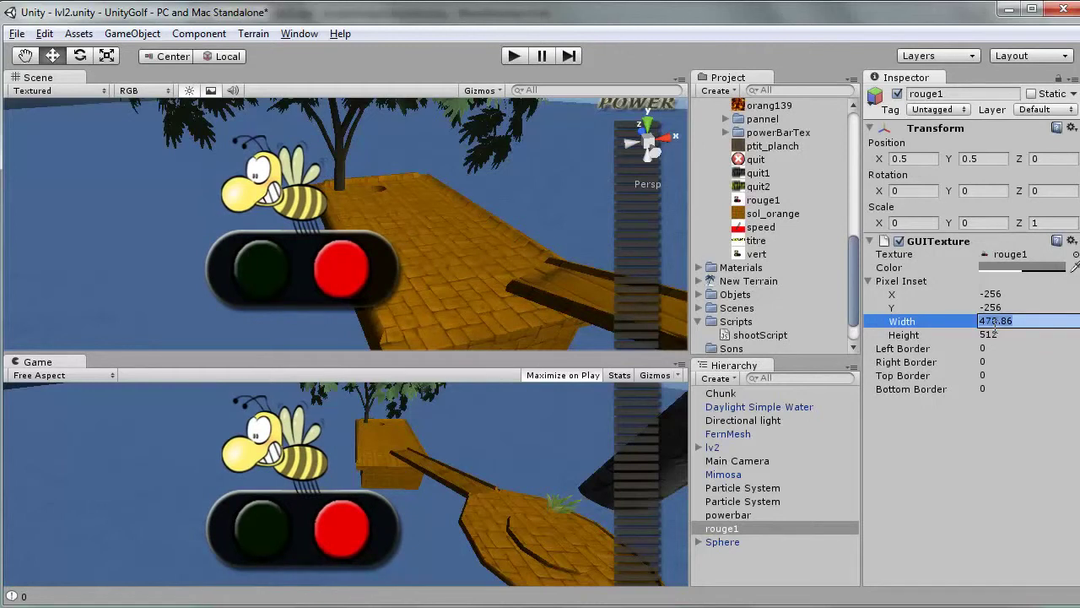
type("200")
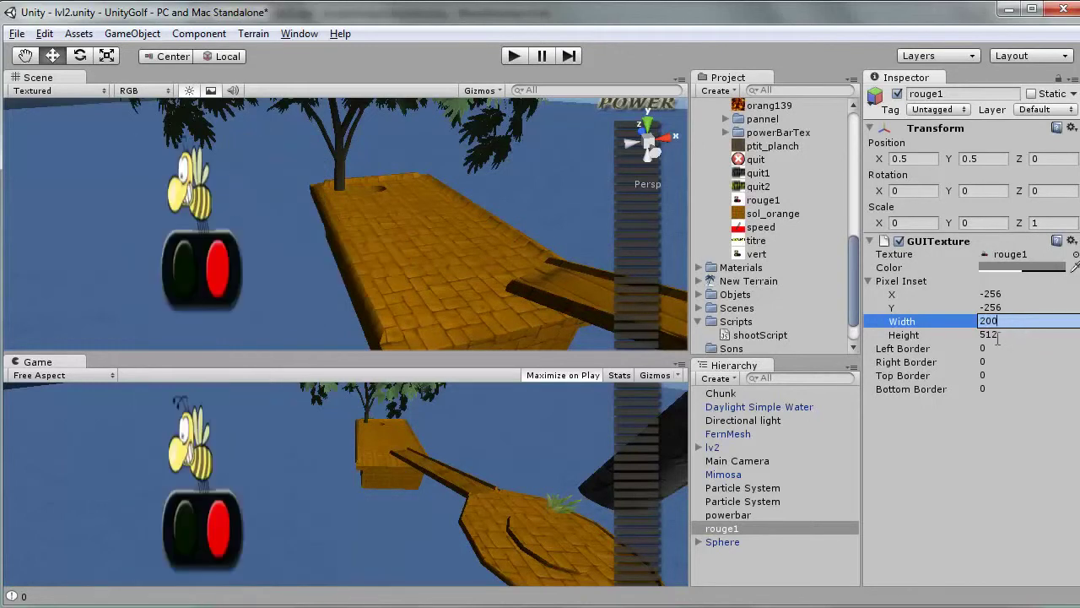
key("Tab")
type("200")
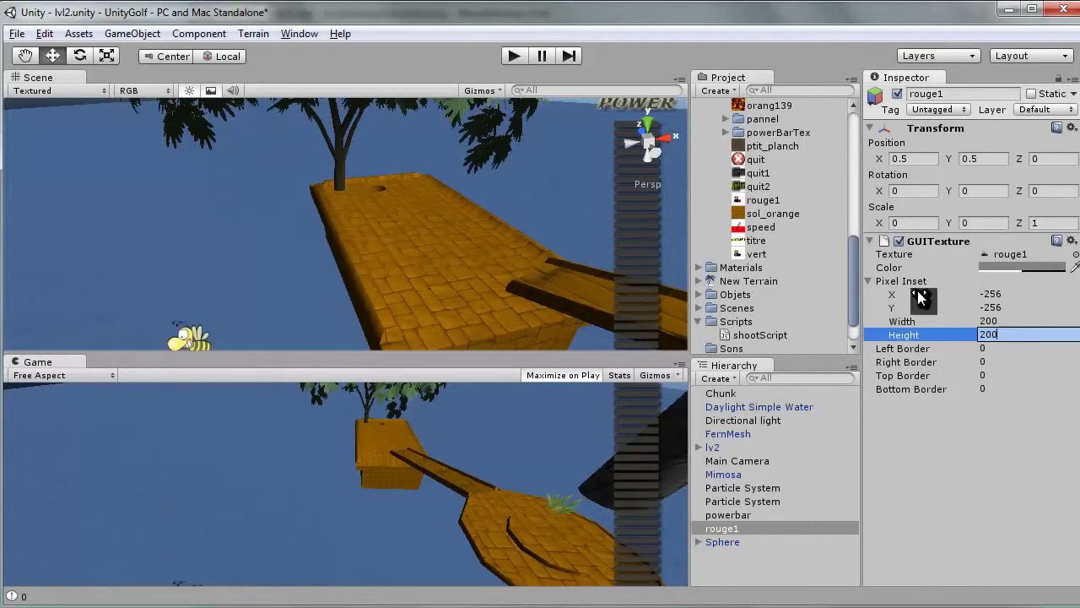
Step: Drag the inset to X -65.3, Y -3.7 near the top of the Game view
left_click_drag(920, 297, 1072, 298)
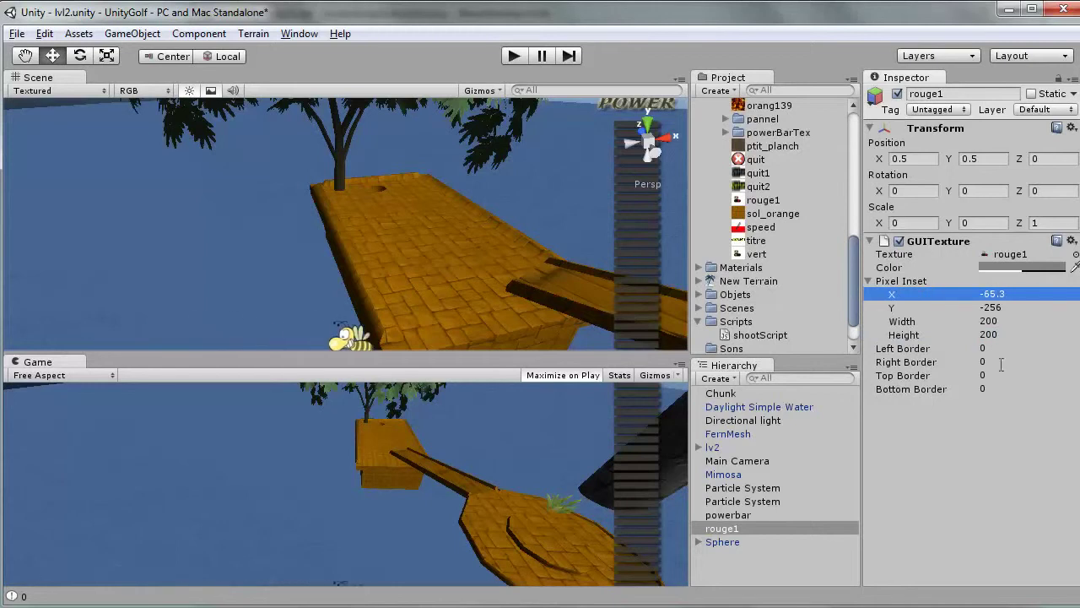
mouse_move(891, 307)
left_mouse_down()
mouse_move(1072, 307)
mouse_move(4, 288)
left_mouse_up()
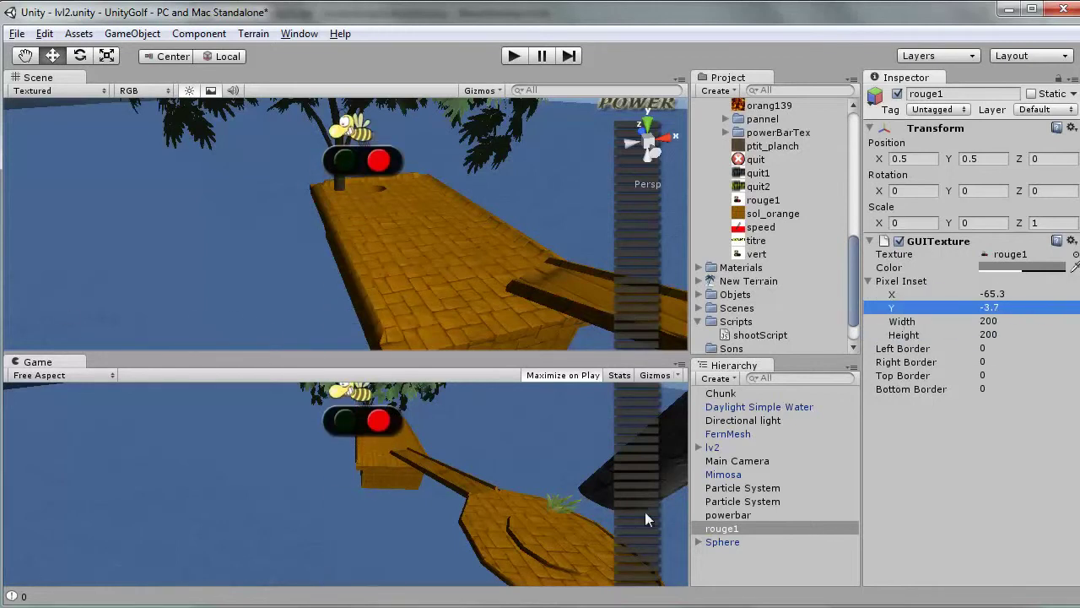
left_click(731, 515)
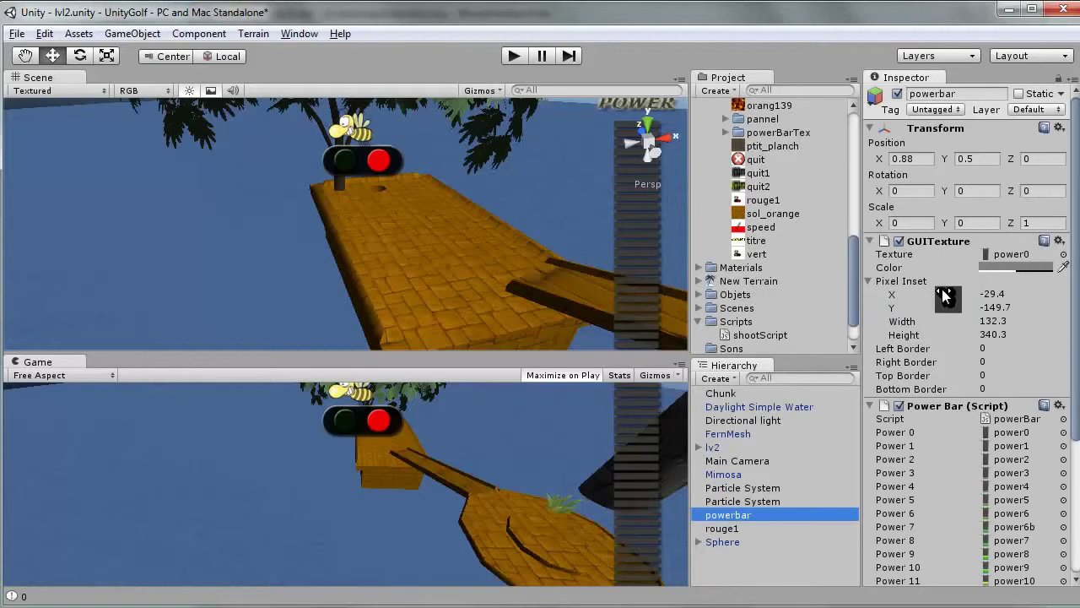
Step: Nudge the power bar texture and the rouge1 traffic light slightly to the right
mouse_move(919, 296)
left_mouse_down()
mouse_move(946, 311)
mouse_move(988, 307)
left_mouse_up()
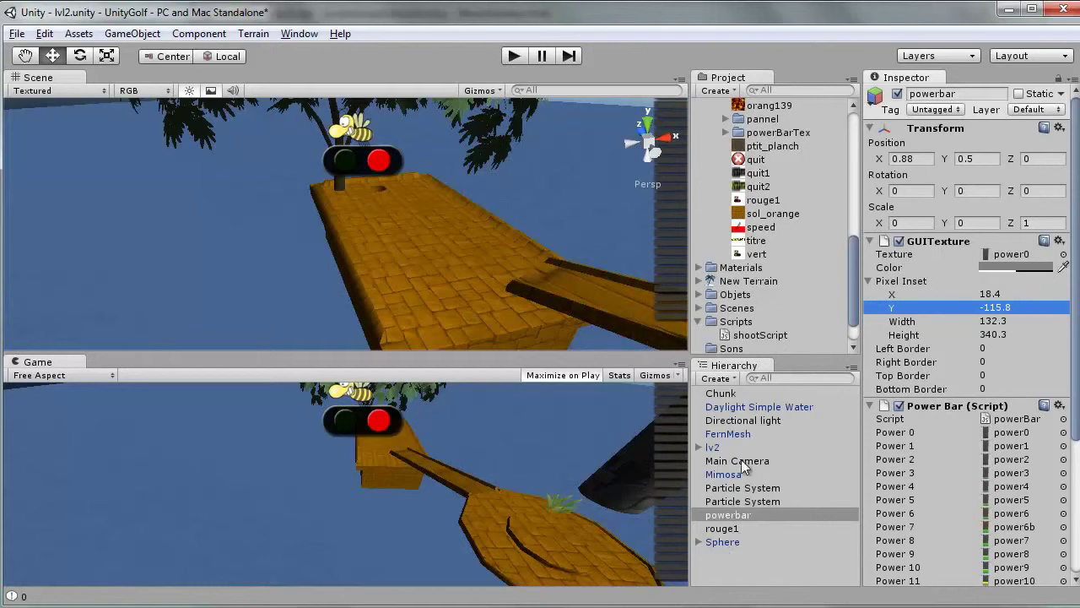
left_click(724, 532)
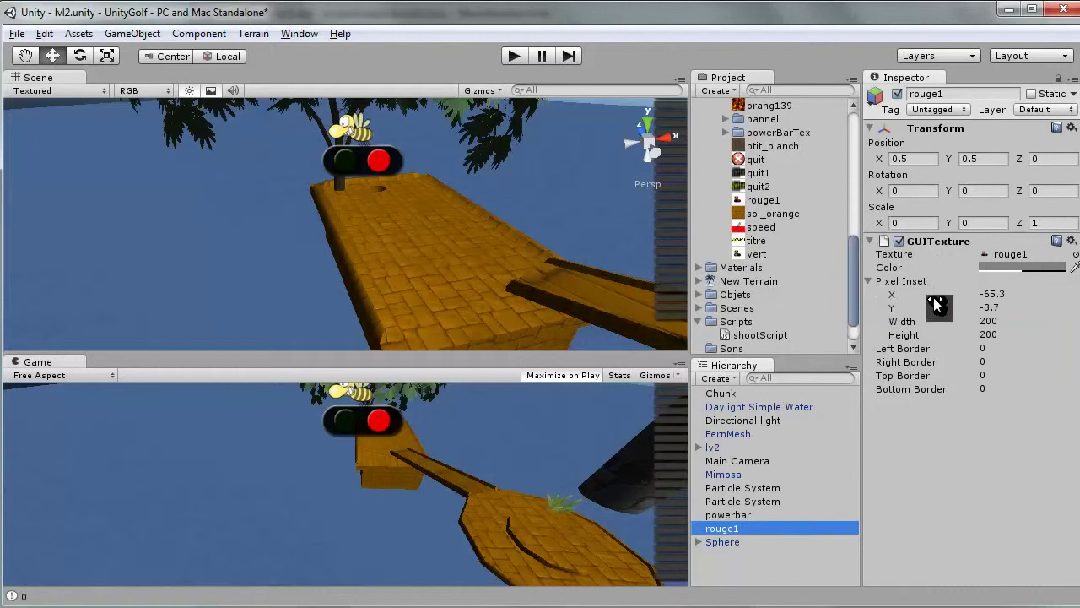
mouse_move(937, 295)
left_mouse_down()
mouse_move(962, 300)
mouse_move(954, 305)
left_mouse_up()
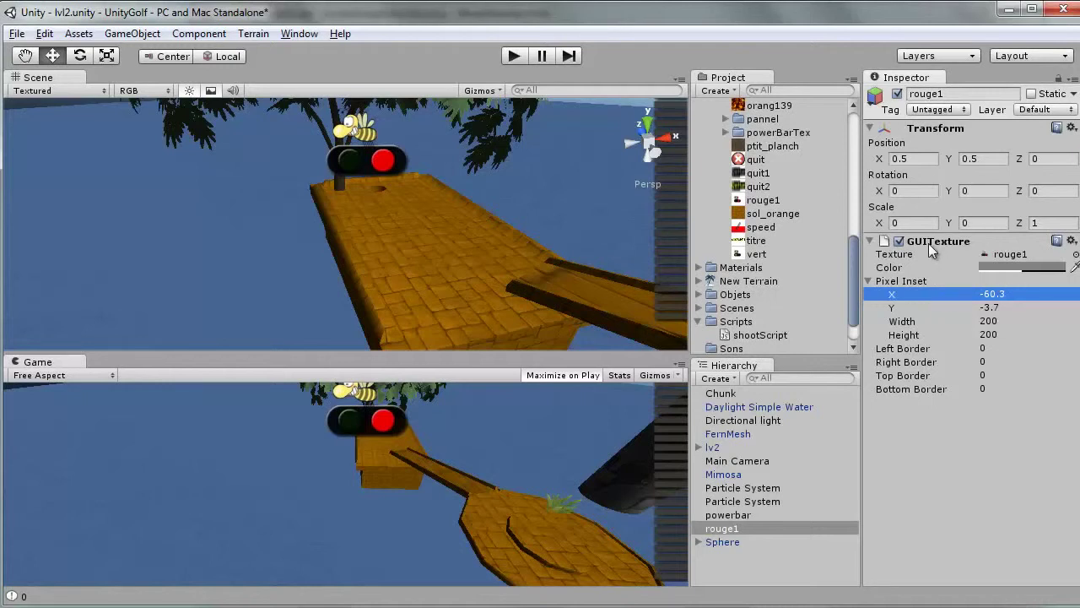
Step: Set rouge1's Pixel Inset X to -100 and raise its Y to 11.5
left_click(997, 293)
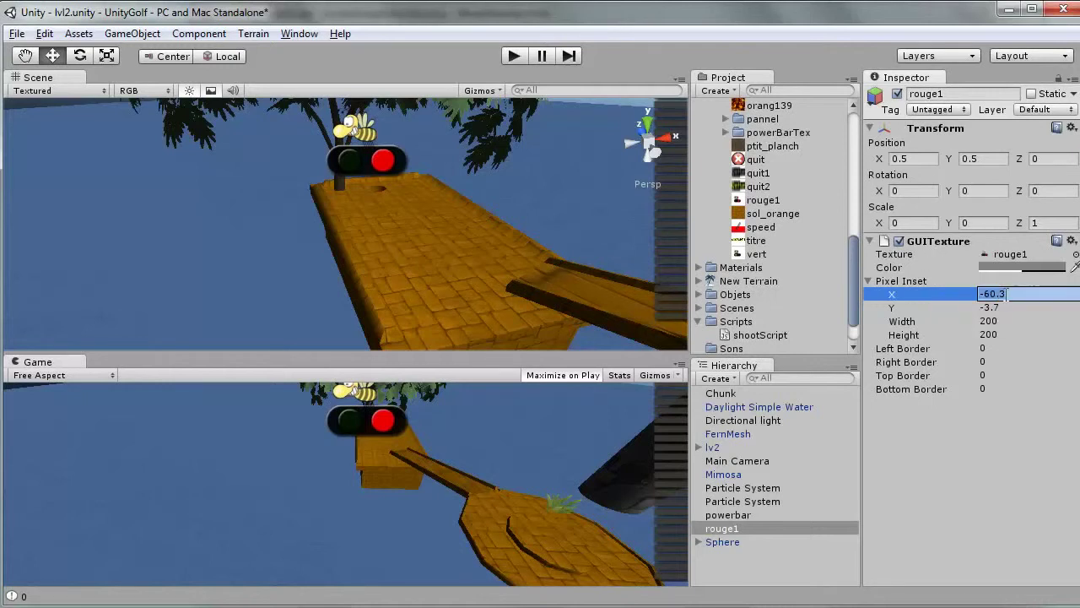
type("-100")
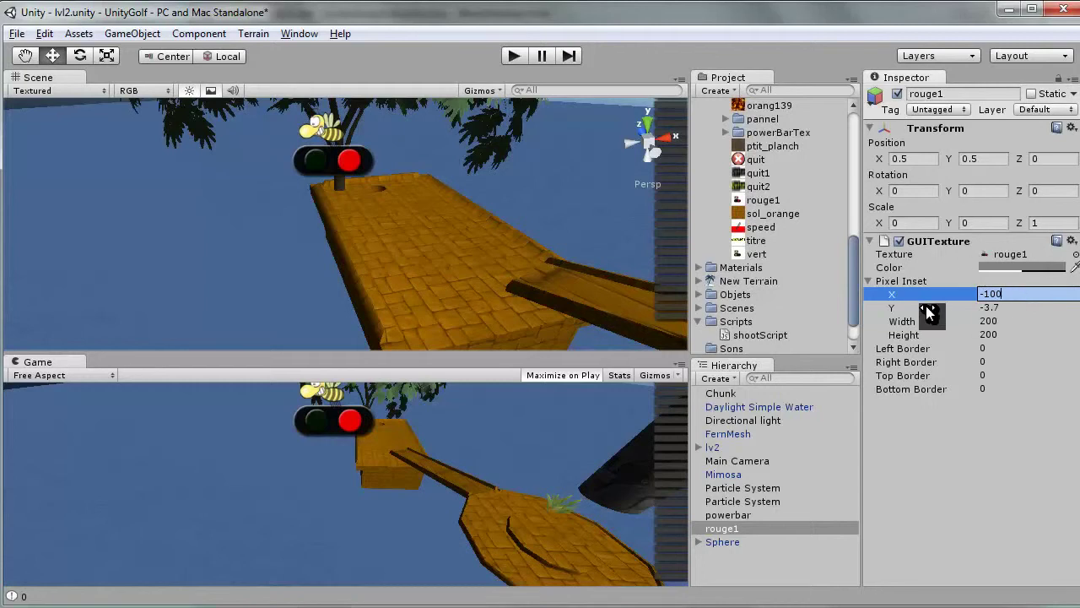
left_click_drag(952, 309, 984, 313)
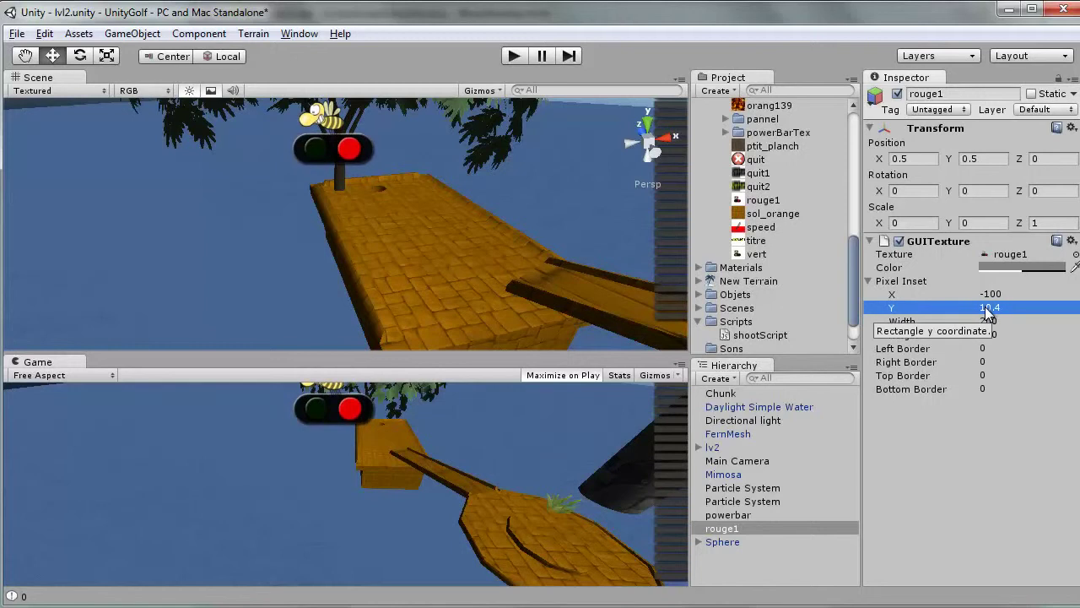
left_click_drag(984, 312, 989, 309)
Step: Preview the level in Play mode, then shift rouge1's Pixel Inset X and raise its Y
left_click(513, 54)
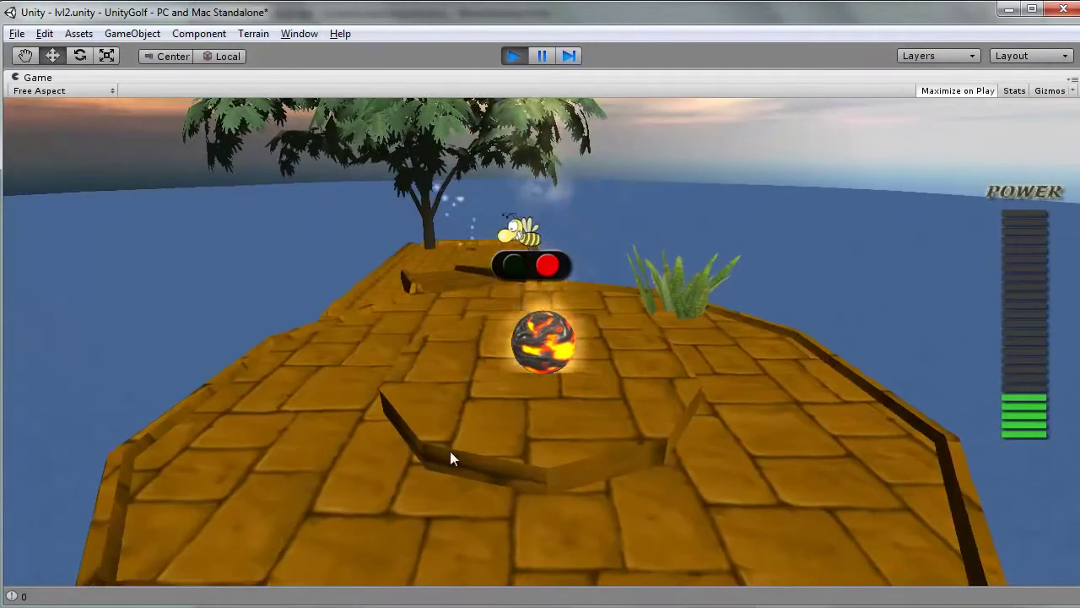
left_click(511, 57)
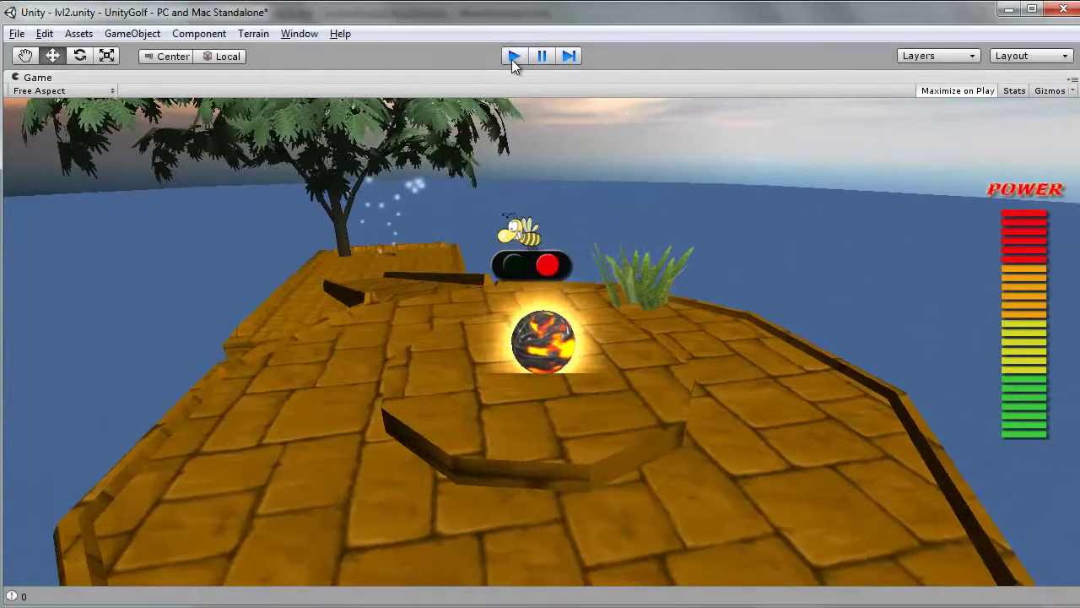
left_click_drag(947, 303, 44, 327)
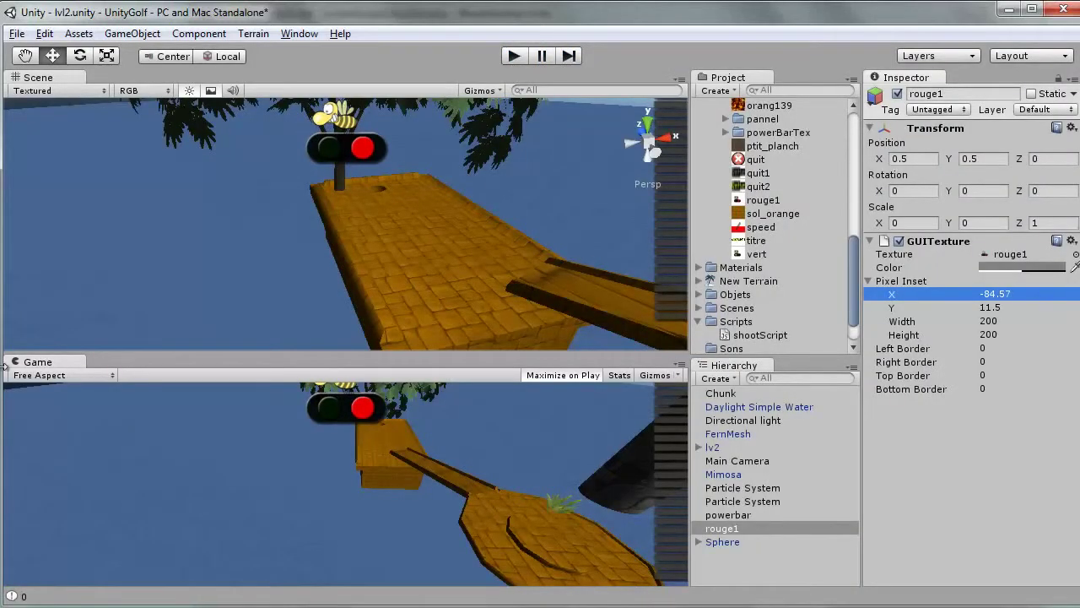
left_click_drag(932, 306, 959, 259)
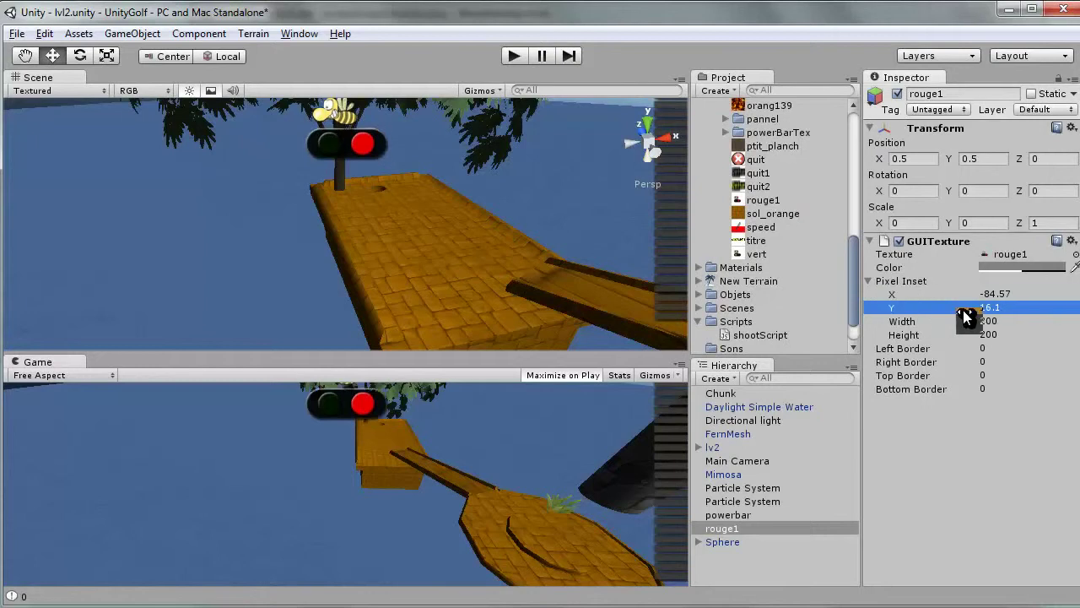
left_click(515, 56)
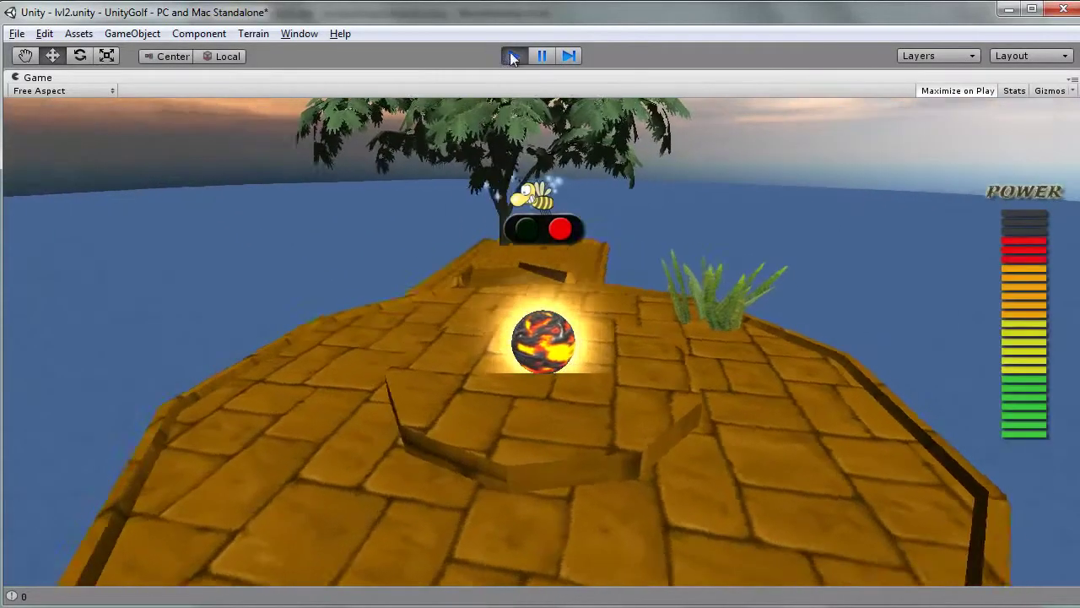
left_click(512, 54)
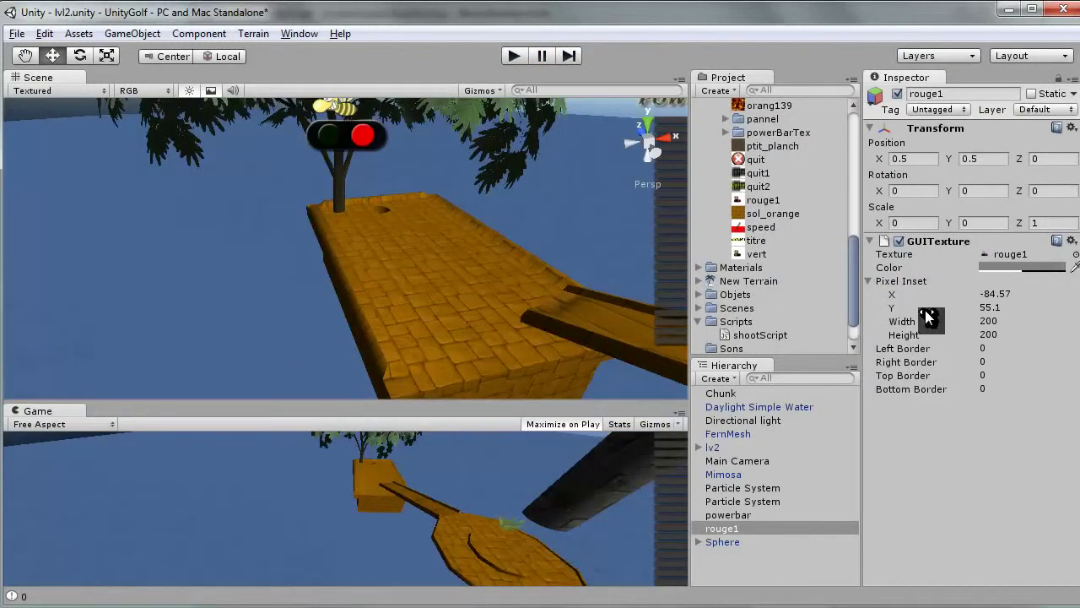
Step: Keep raising rouge1 between play tests until its Pixel Inset is X -84.57, Y about 127
left_click_drag(918, 307, 954, 307)
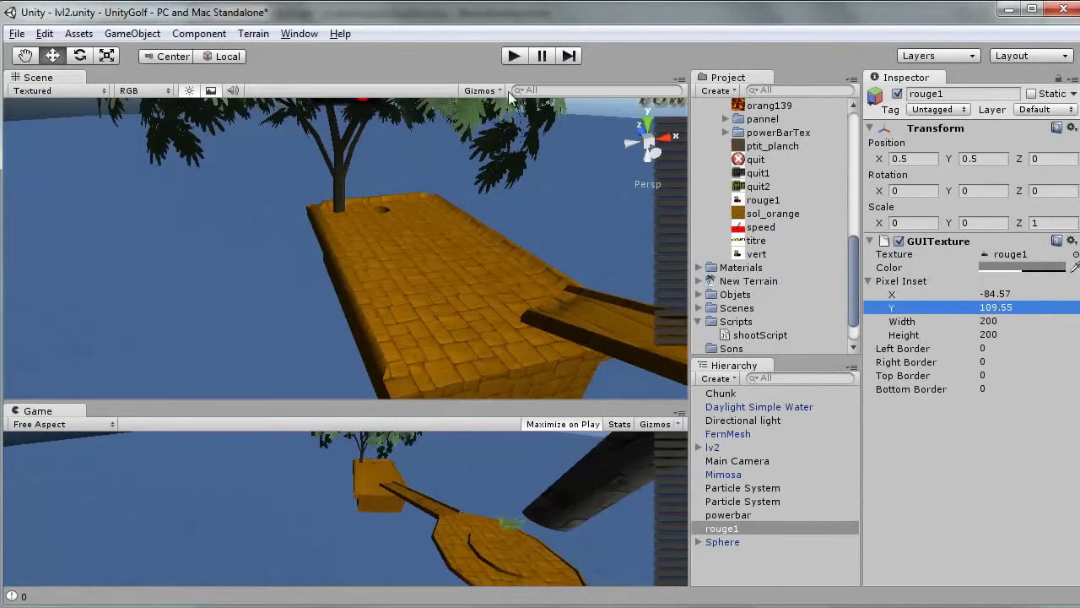
left_click(513, 56)
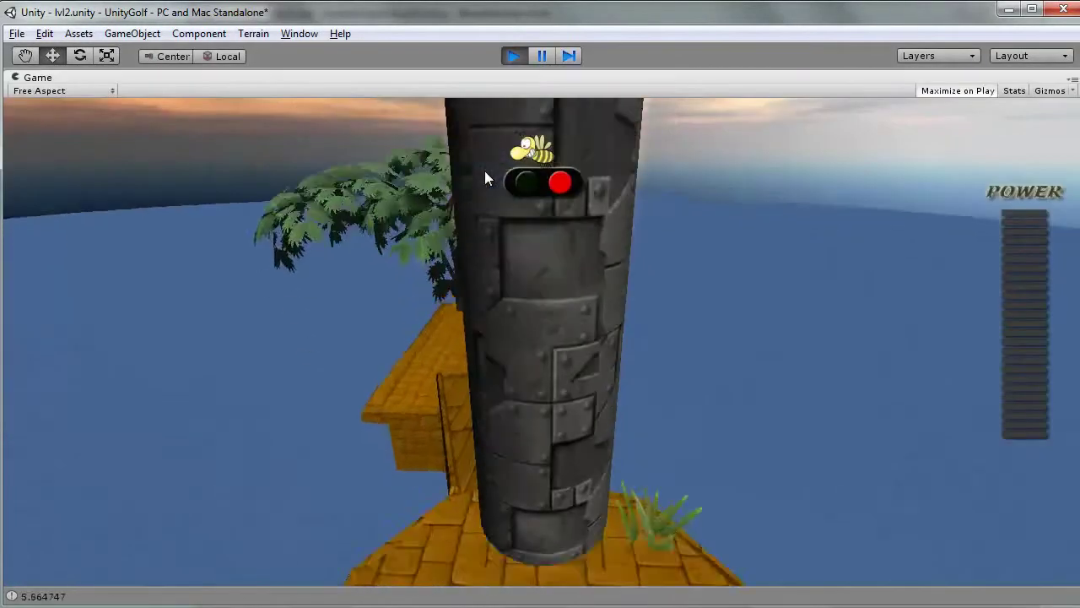
left_click(515, 56)
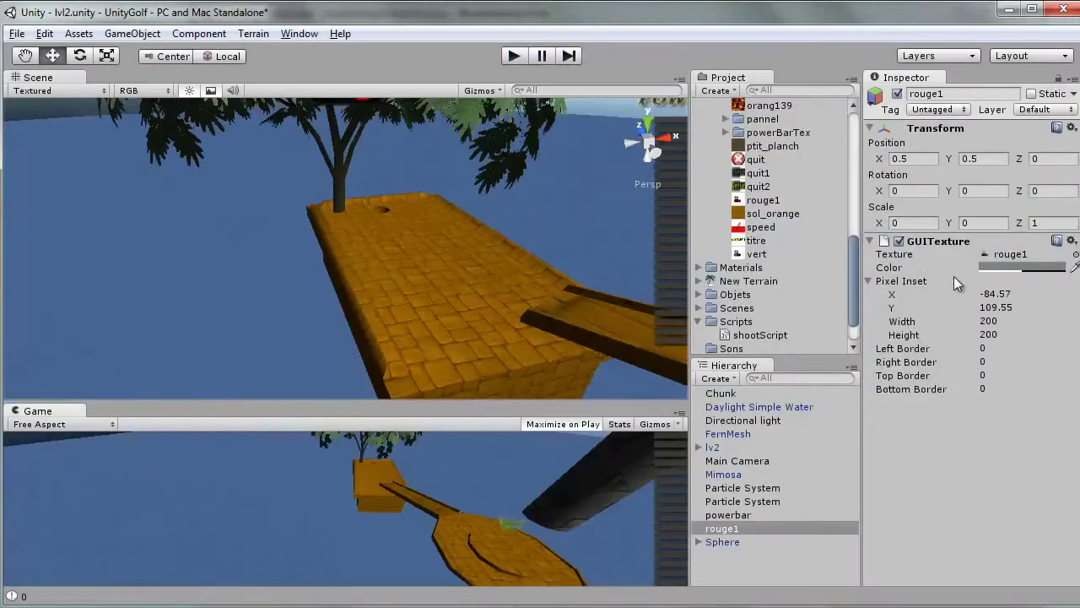
left_click_drag(950, 309, 1076, 312)
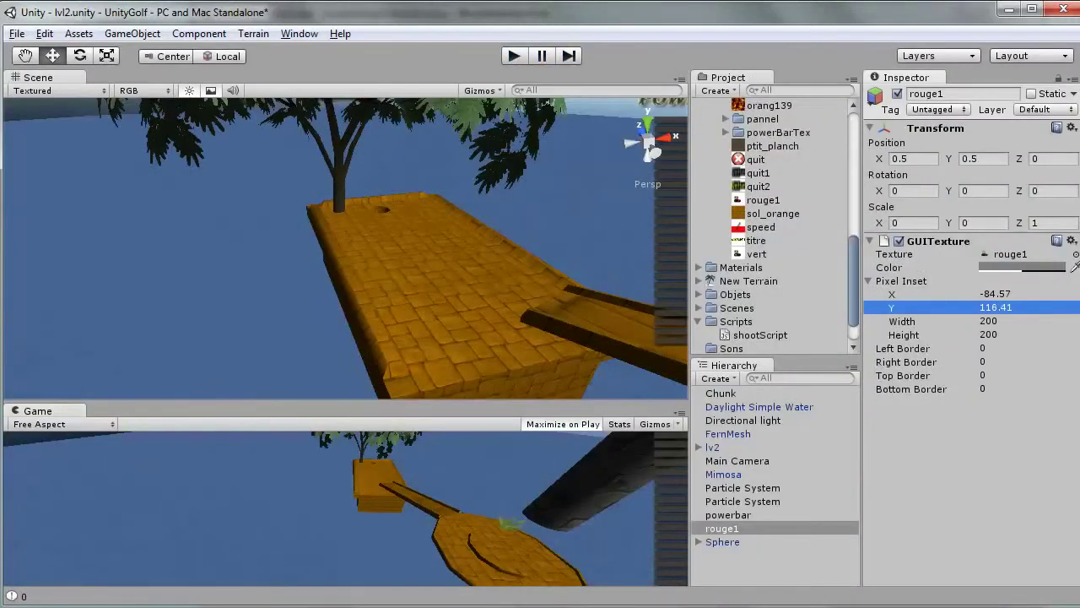
left_click(510, 56)
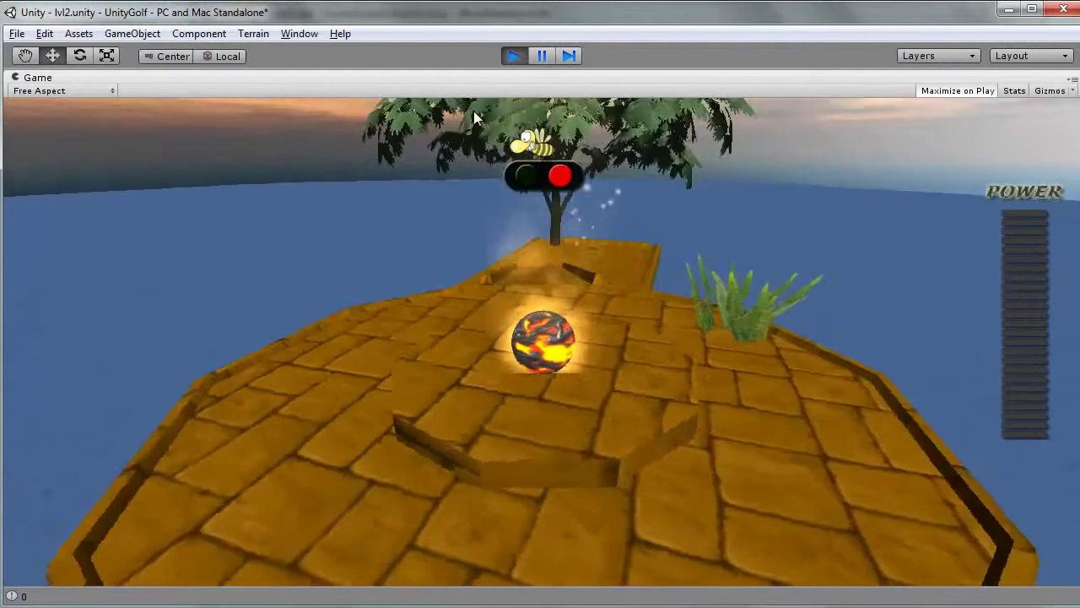
left_click(505, 62)
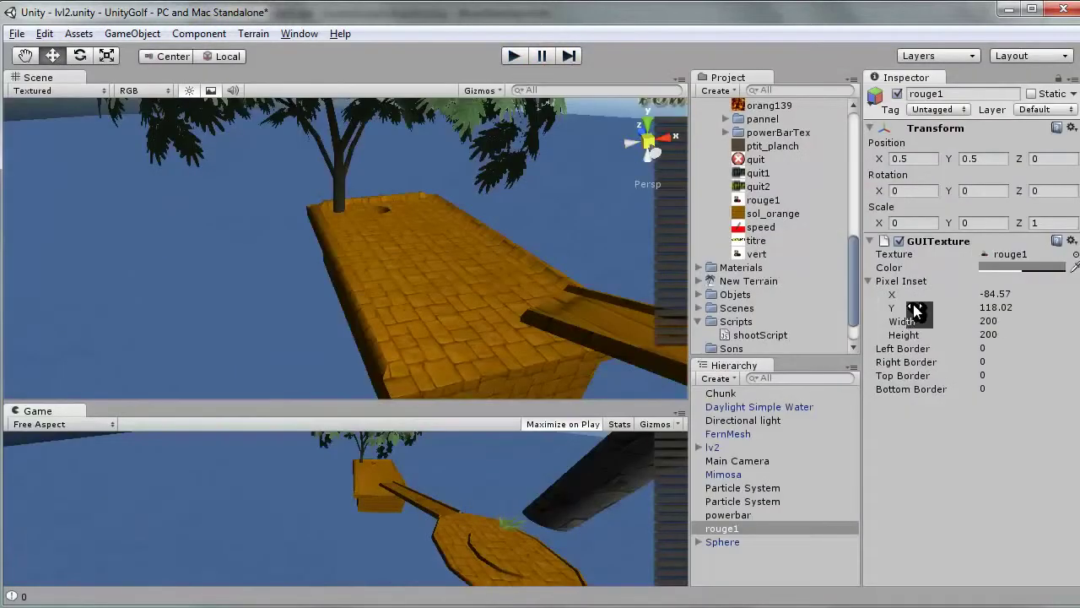
left_click_drag(922, 306, 1051, 313)
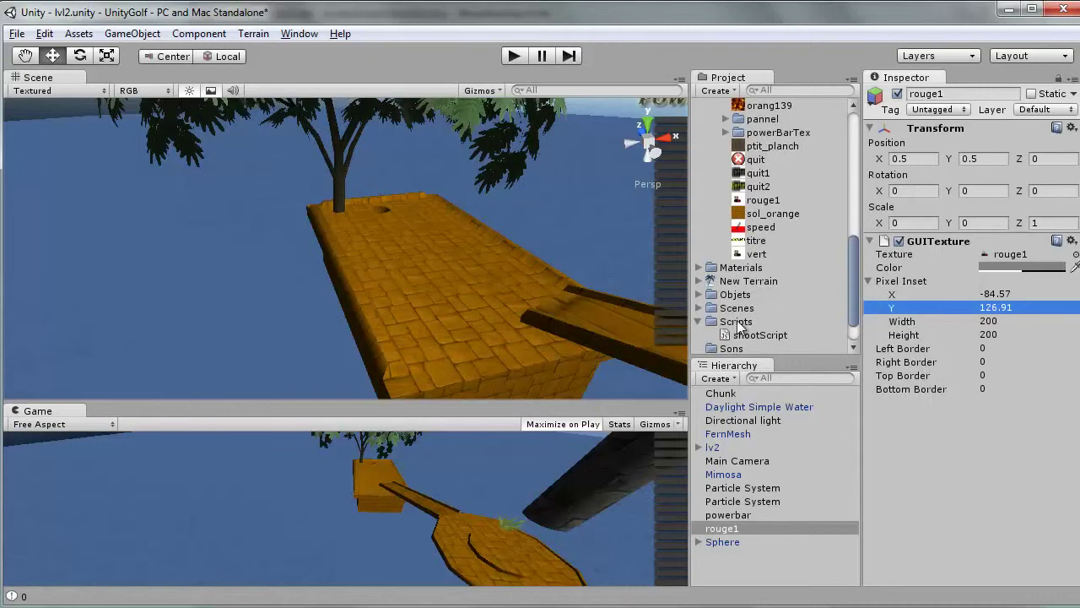
left_click(736, 322)
Step: Create a new JavaScript file named canShoot in the Scripts folder
left_click(719, 90)
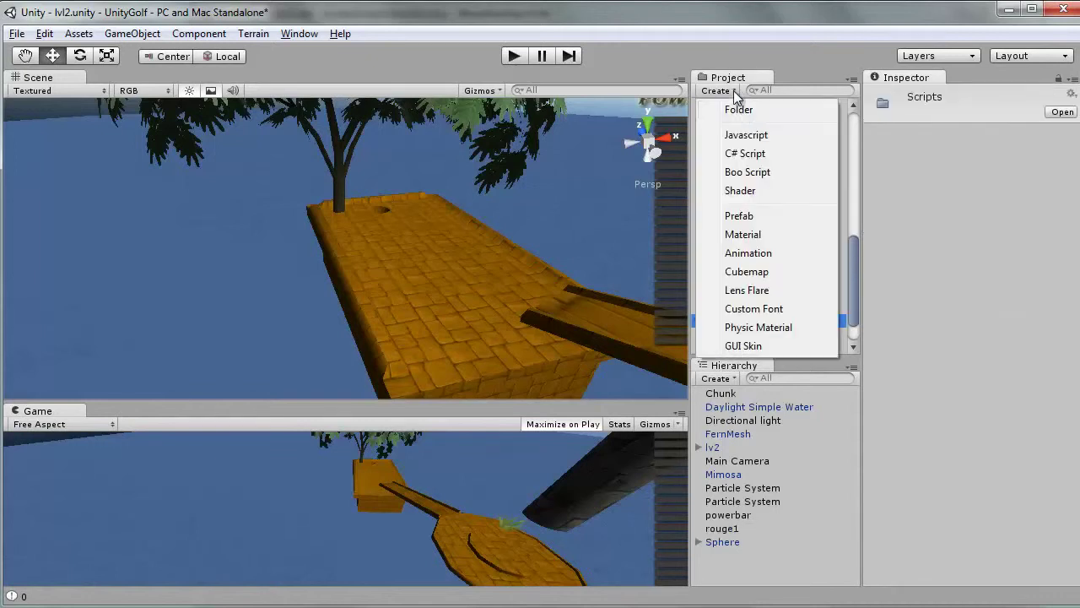
left_click(746, 136)
type("canShoot")
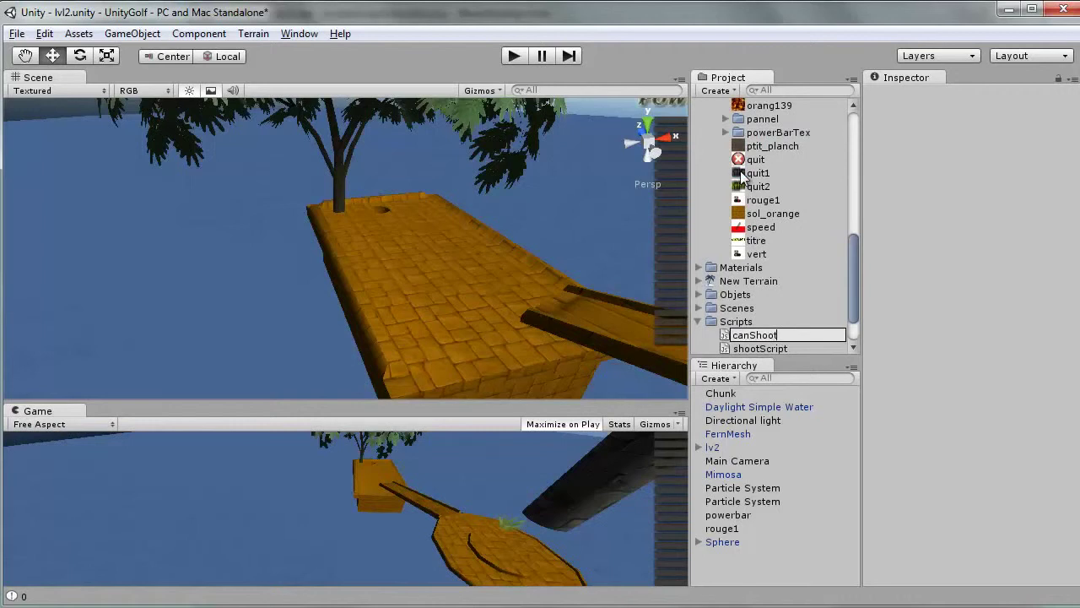
key("Return")
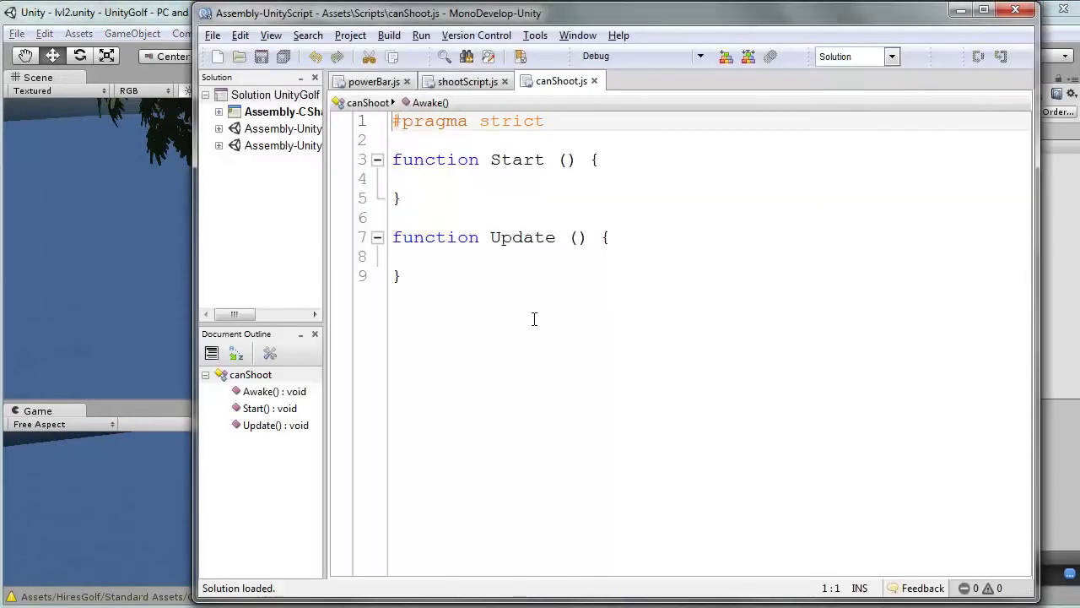
Step: Delete all the template code from canShoot.js and save the empty script
left_click_drag(532, 318, 392, 121)
key("BackSpace")
key("ctrl+s")
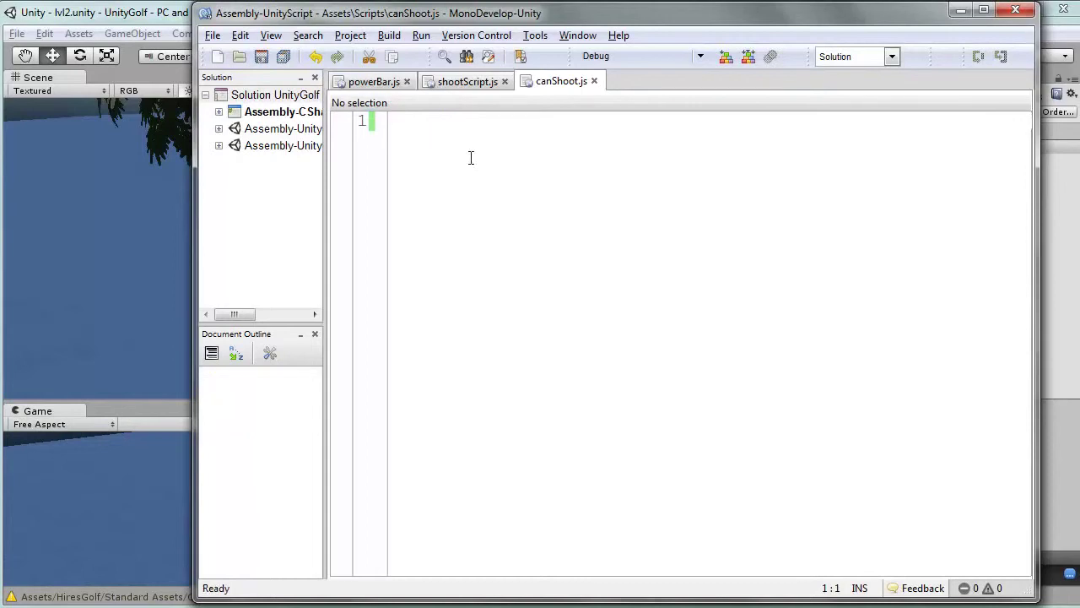
Step: Write the declaration 'var canShootTex : Texture2D[];' on line 1, correcting typos
type("v")
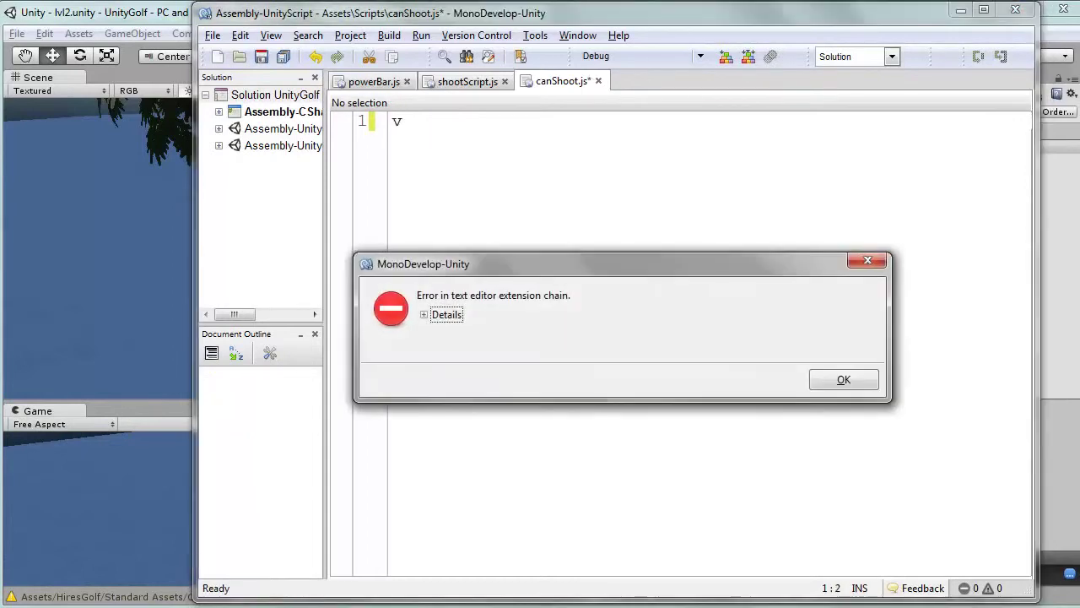
left_click(812, 372)
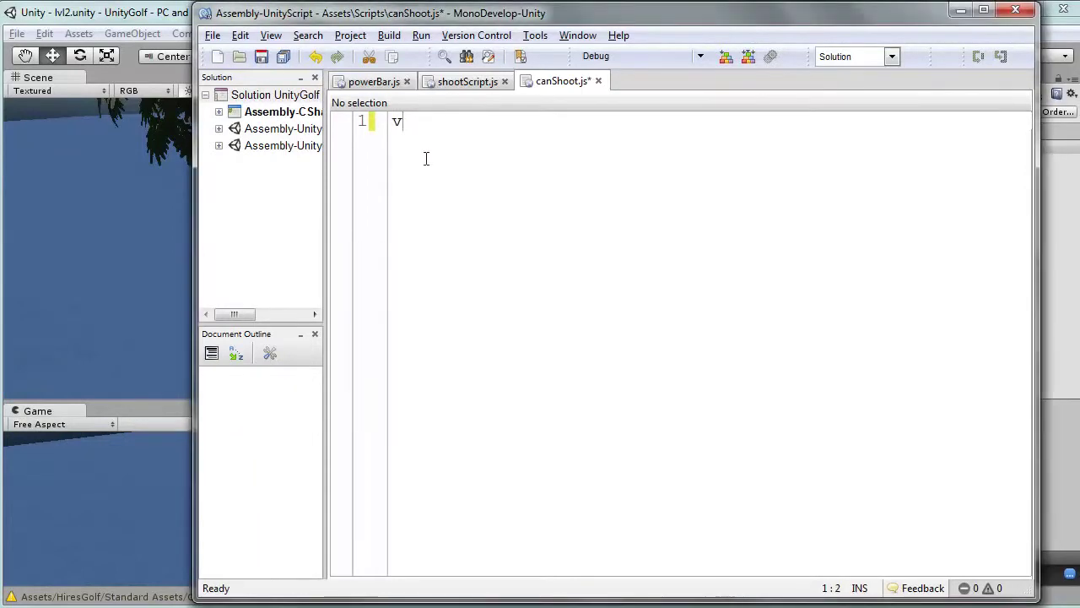
type("ar ")
type("ca")
type("nSh")
type("iot")
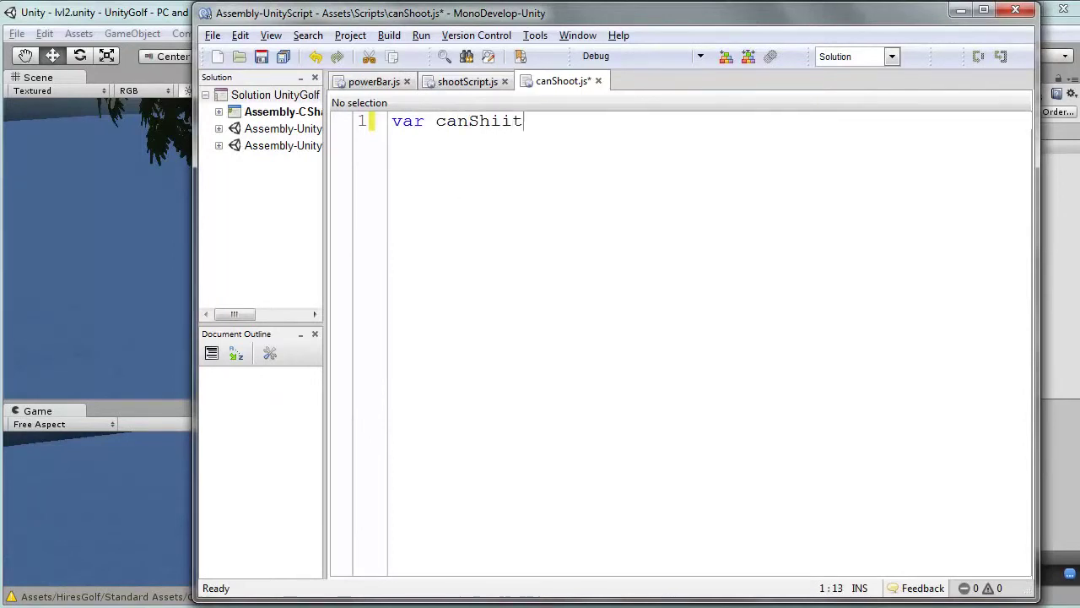
key("BackSpace")
key("BackSpace")
key("BackSpace")
type("ootT")
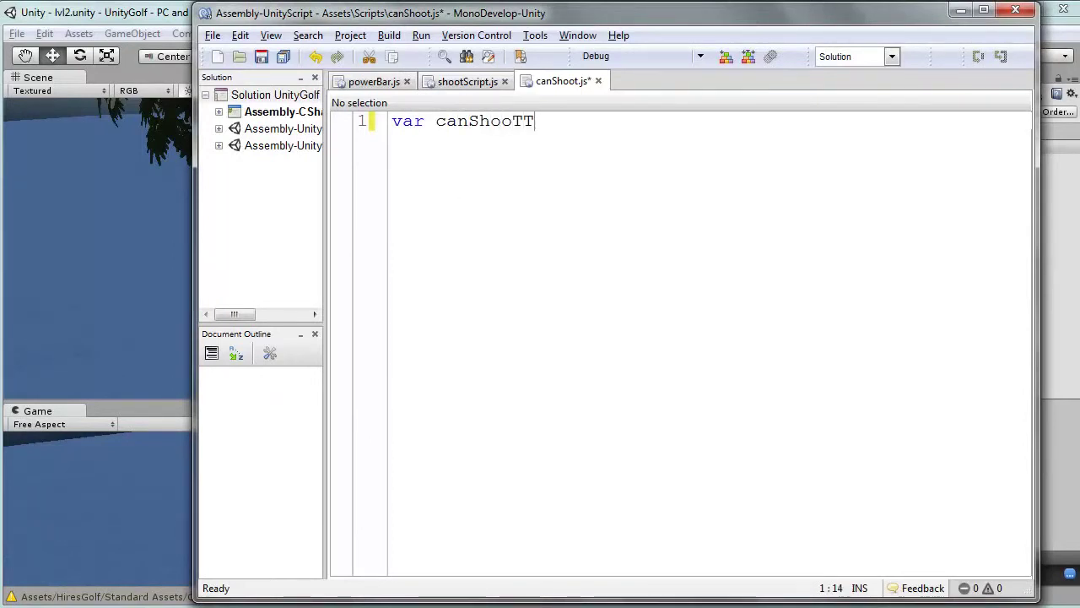
key("BackSpace")
key("BackSpace")
type("t")
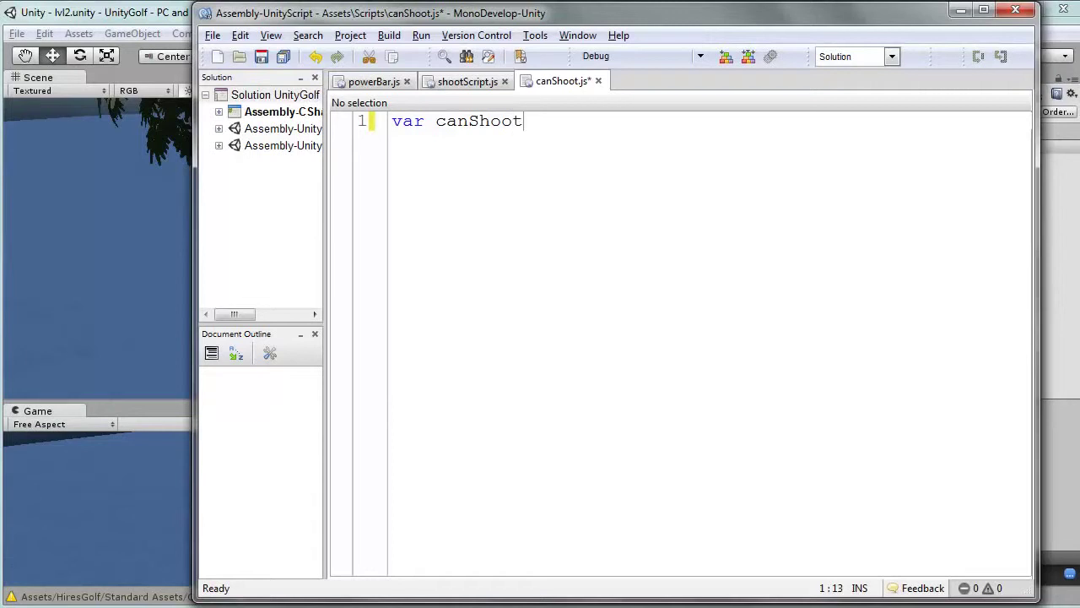
type("Tex ")
type(": Te")
type("xture2d")
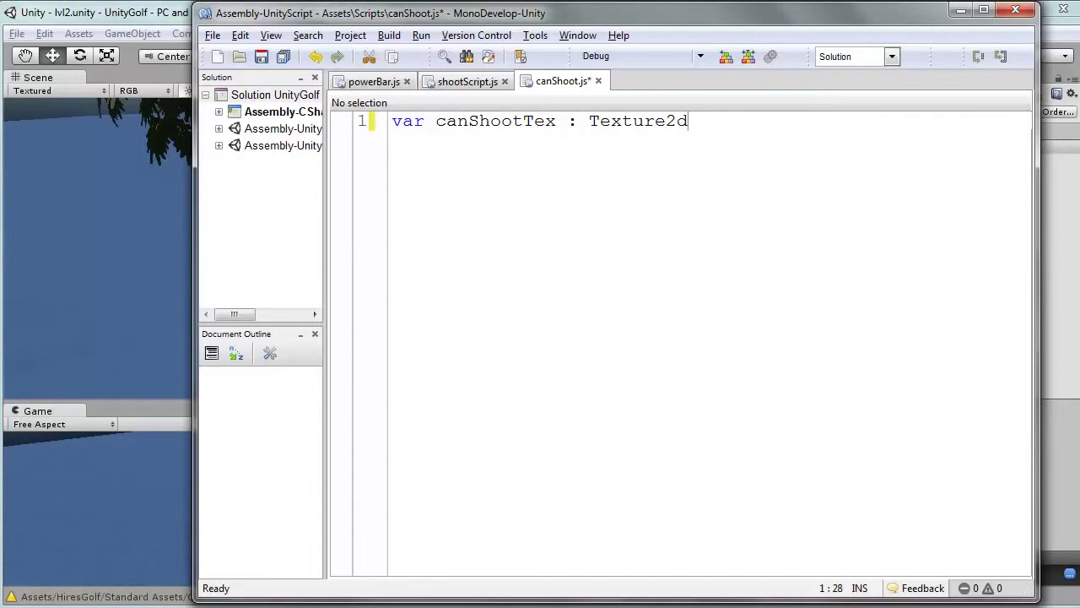
key("BackSpace")
type("D")
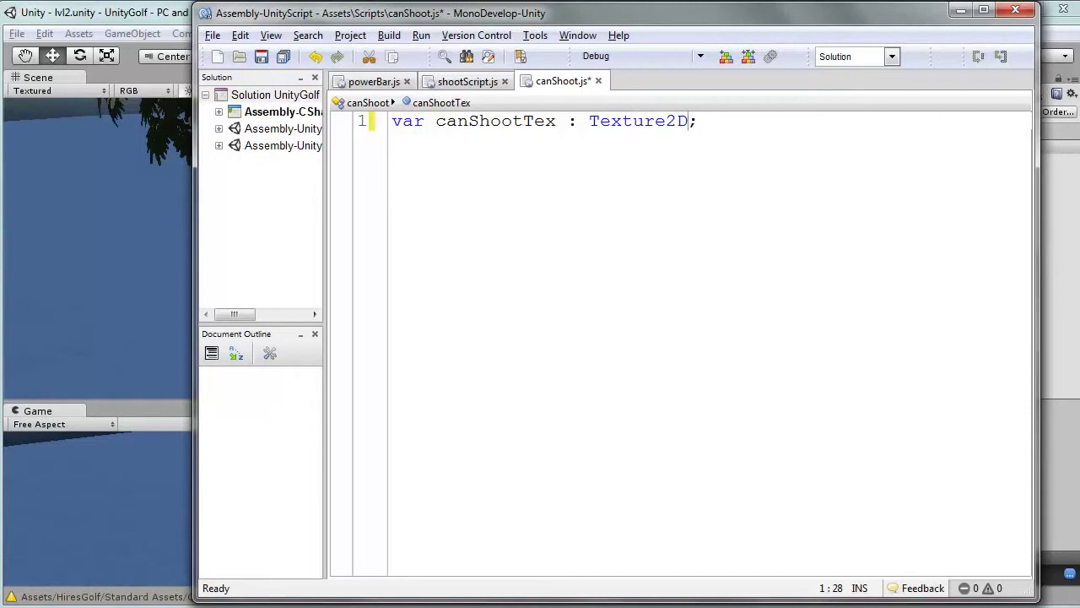
type("[]")
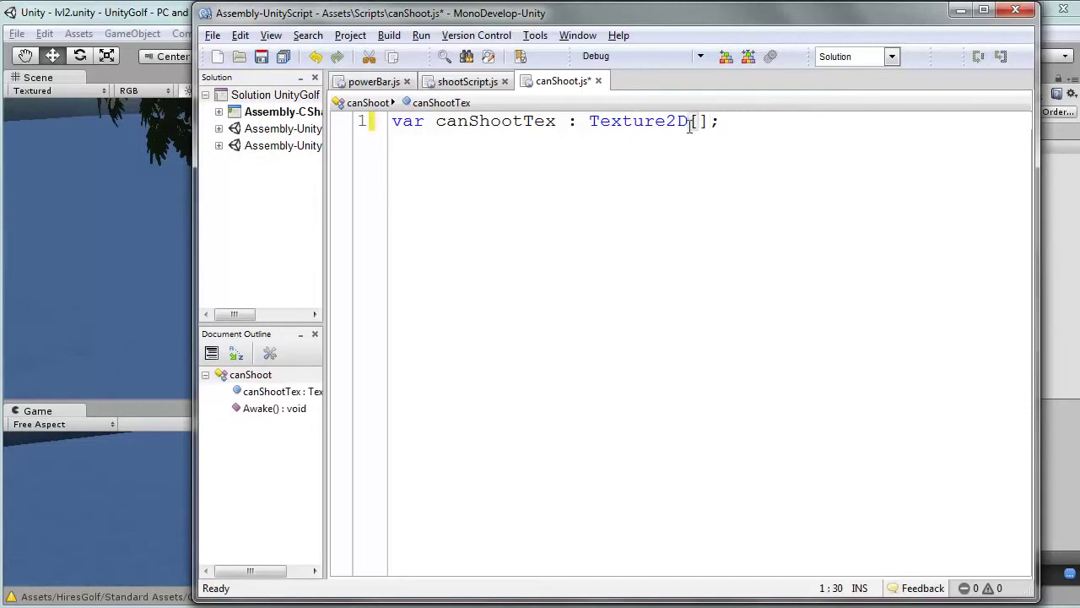
left_click(738, 126)
Step: Add 'function Update()' with an 'if(shootScript.canShoot == true)' condition inside it
key("Return")
key("Return")
type("f")
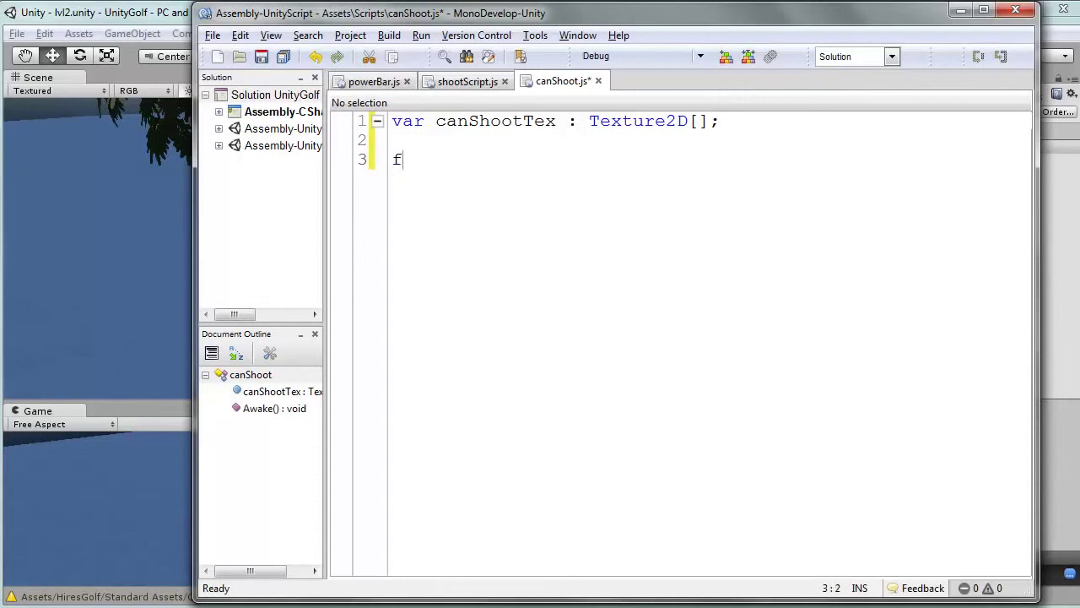
type("unction Up")
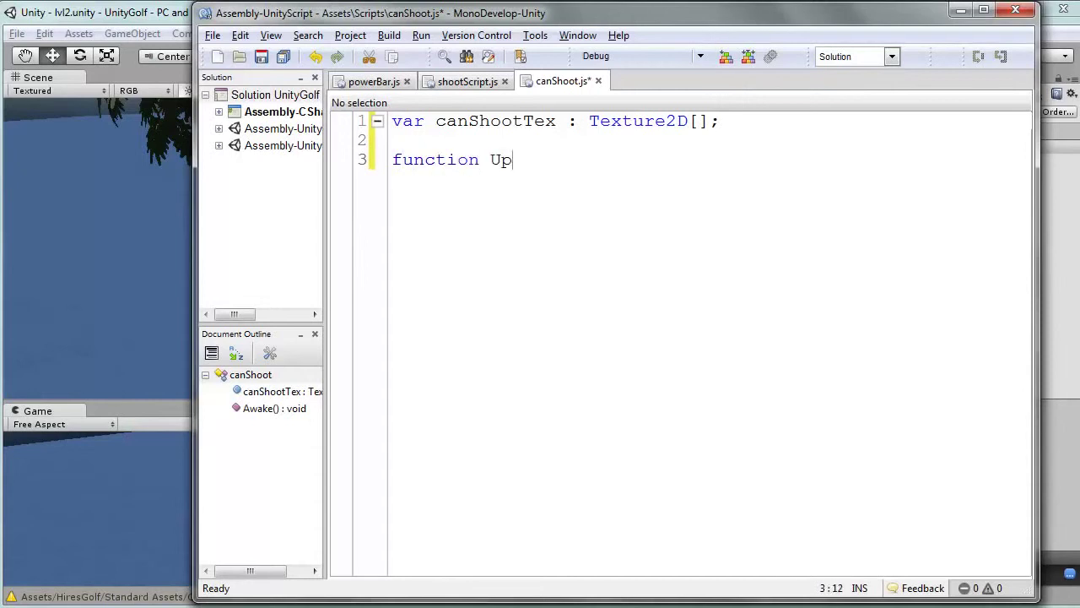
type("date()")
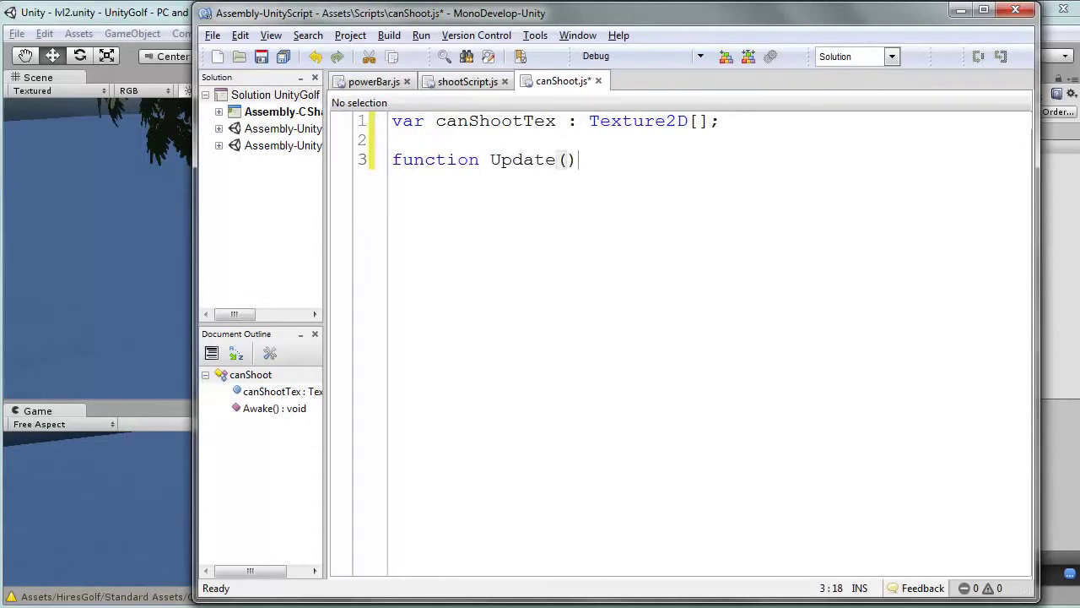
key("Return")
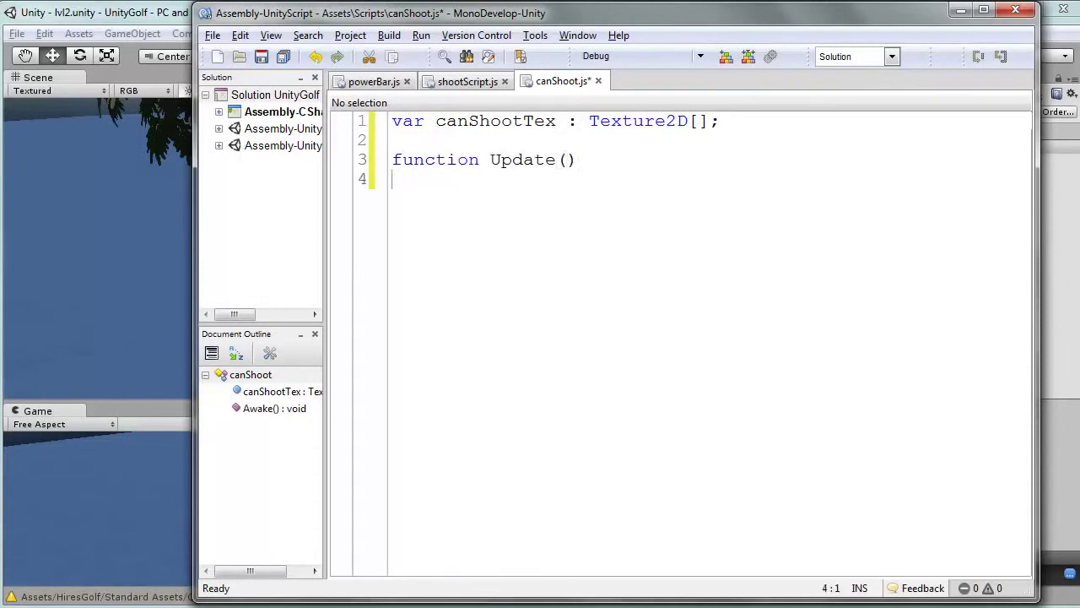
type("{")
key("Return")
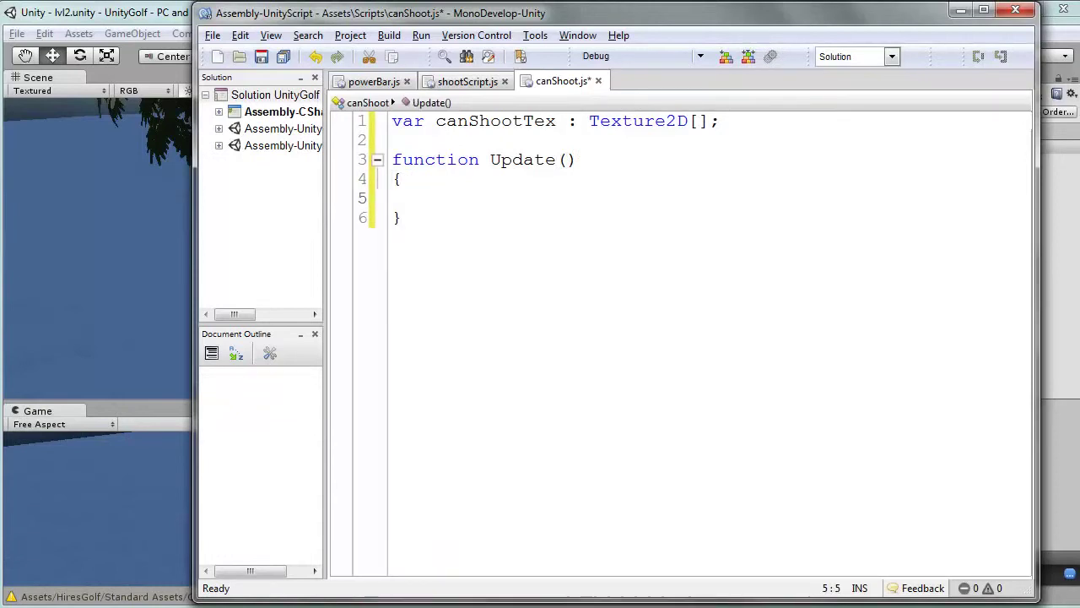
type("if(")
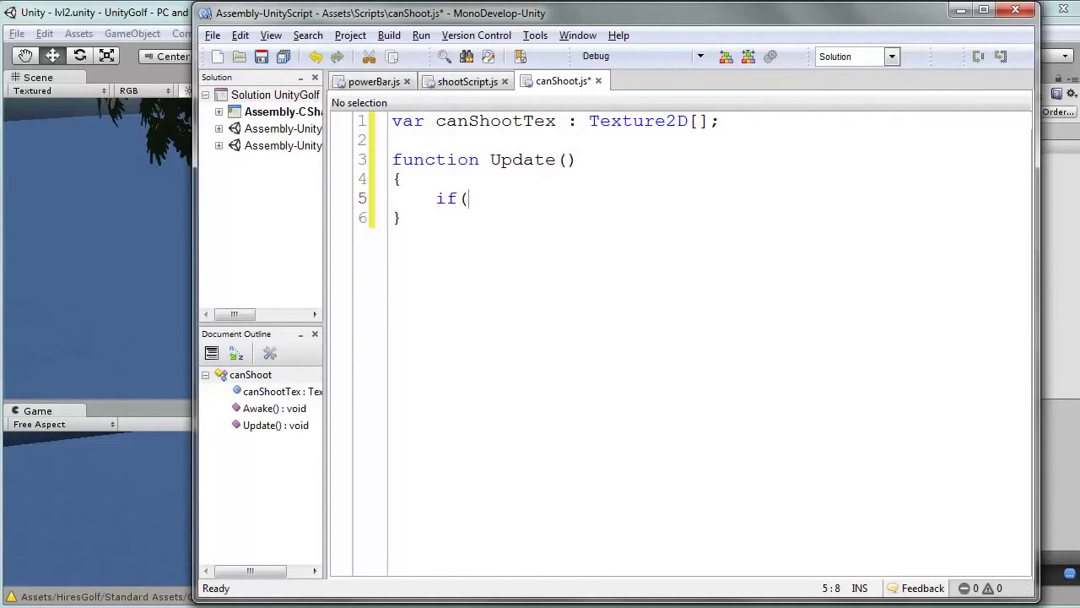
type("shootScr")
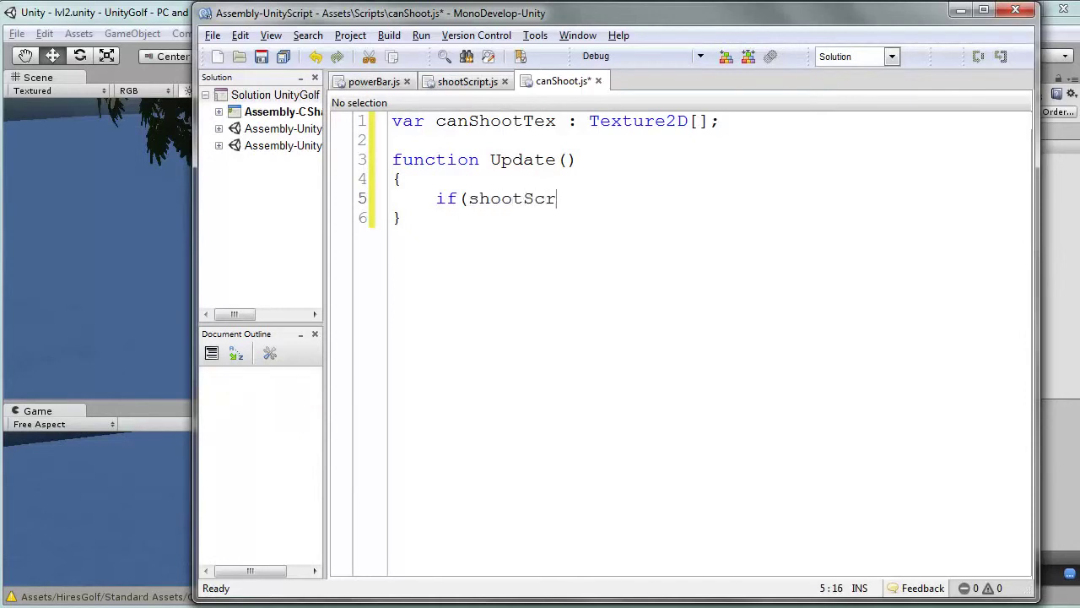
type("ipt.canShoot ")
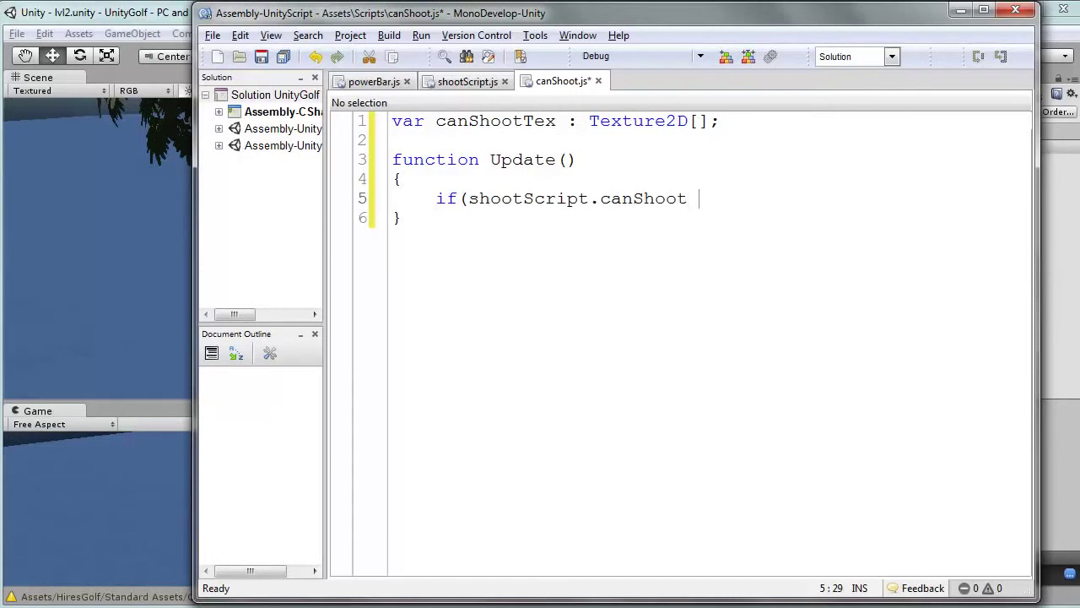
type("== true")
type(")")
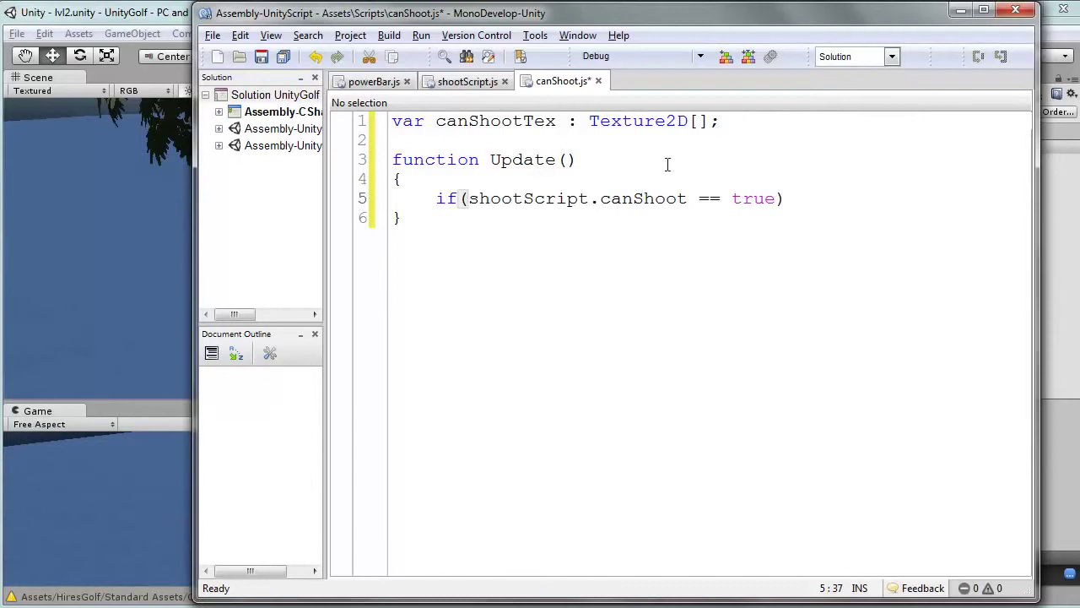
Step: Check shootScript.js to confirm the static canShoot variable name used in the condition
left_click_drag(622, 199, 680, 199)
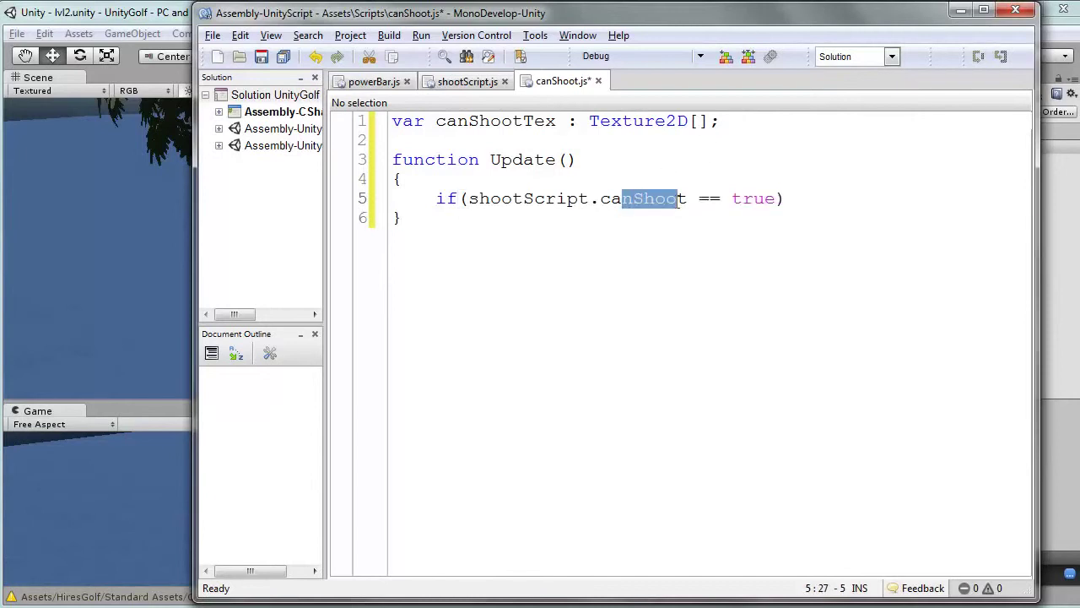
left_click_drag(488, 202, 557, 202)
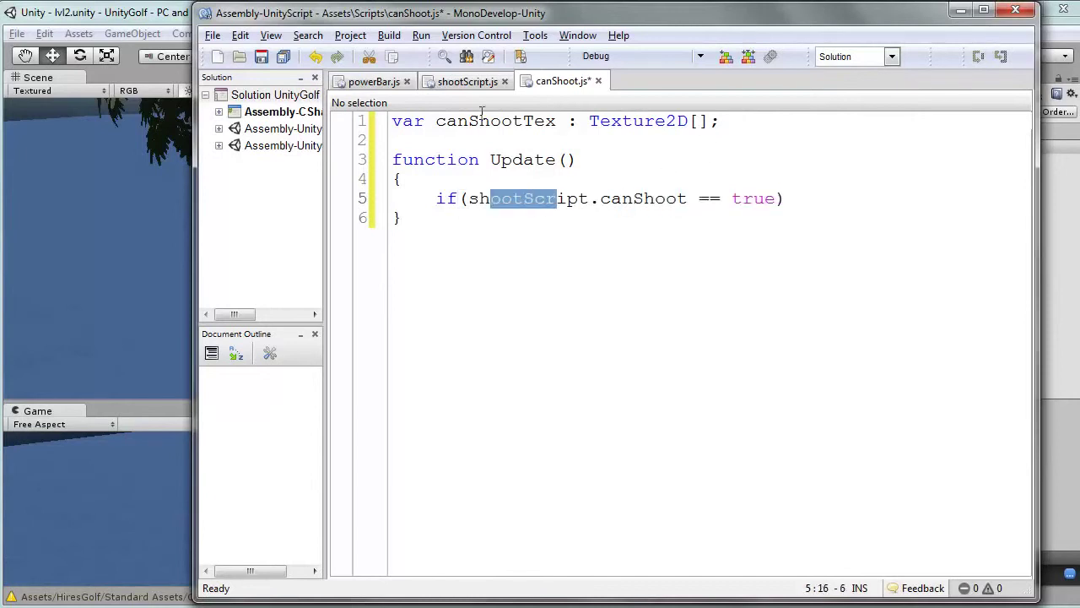
left_click(472, 81)
scroll(564, 184, "up", 8)
scroll(592, 226, "up", 16)
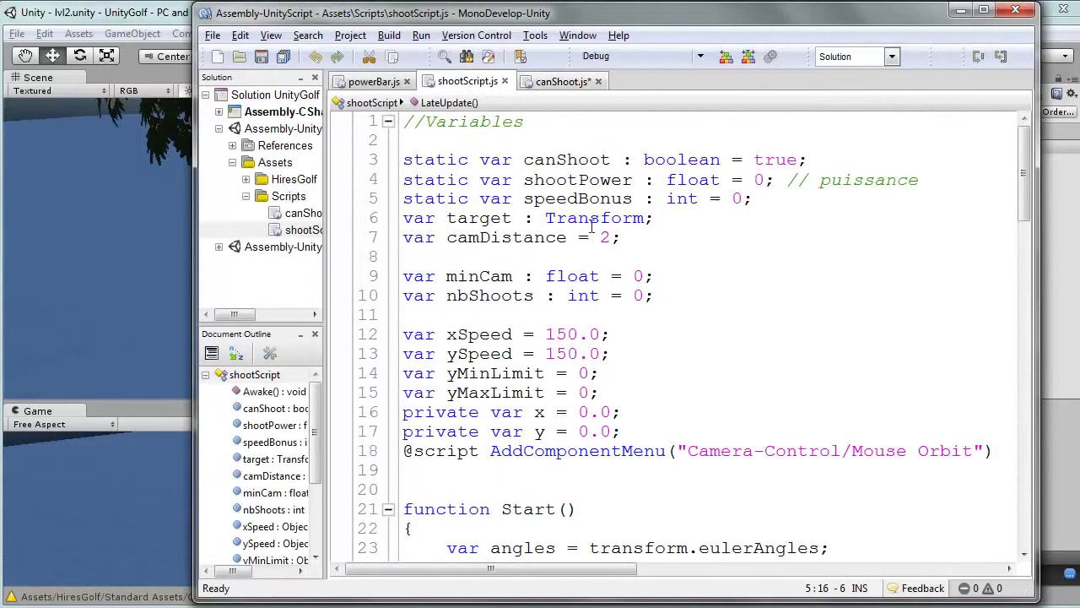
left_click_drag(547, 160, 601, 160)
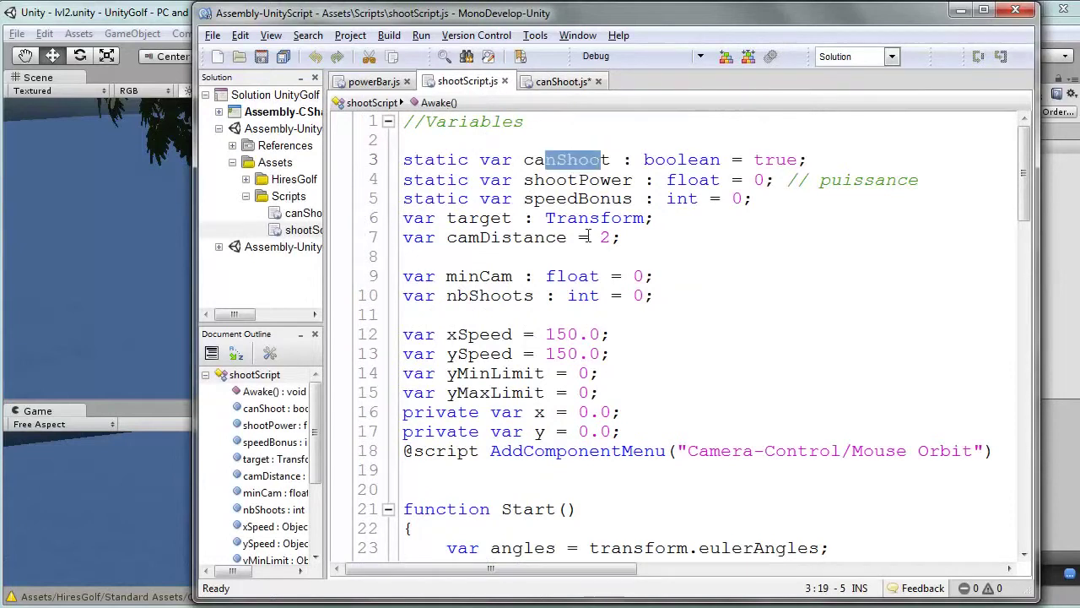
left_click(555, 81)
Step: Give the if block the body 'guiTexture.texture = canShootTex[0]'
left_click(785, 199)
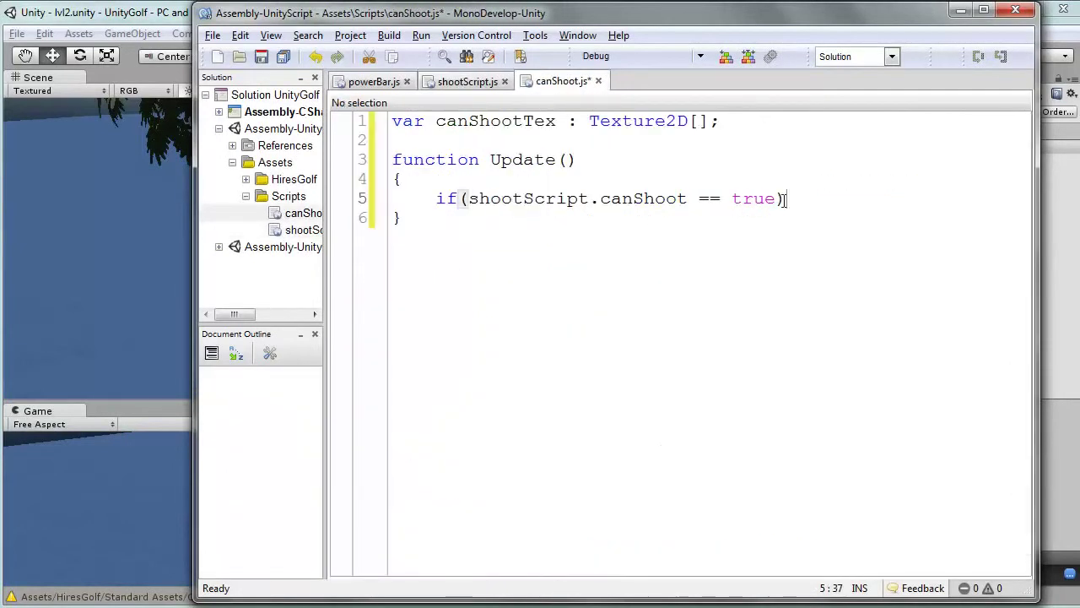
key("Return")
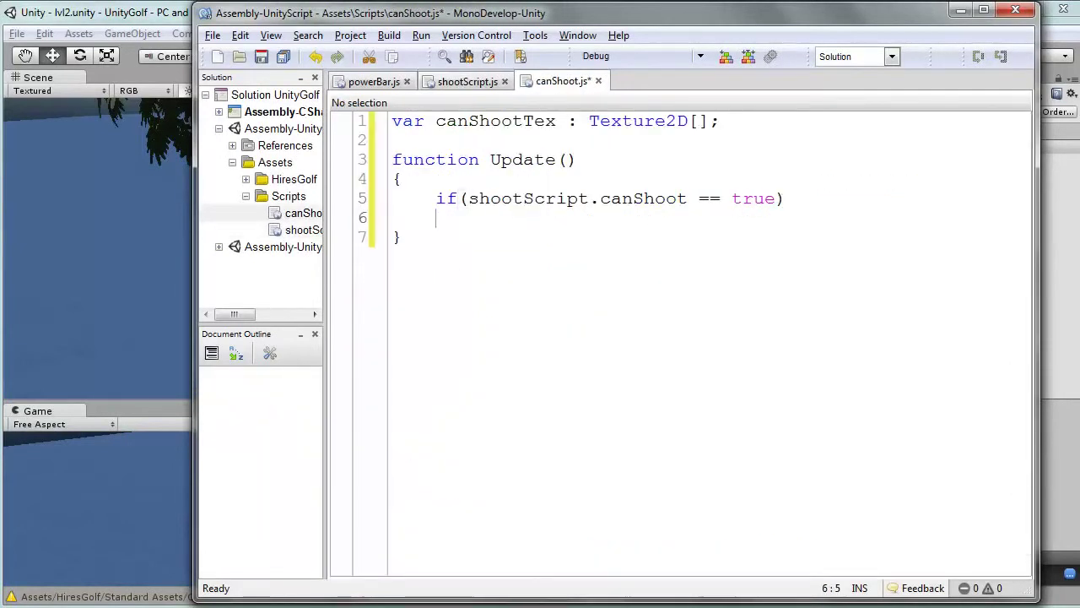
type("{}")
key("Return")
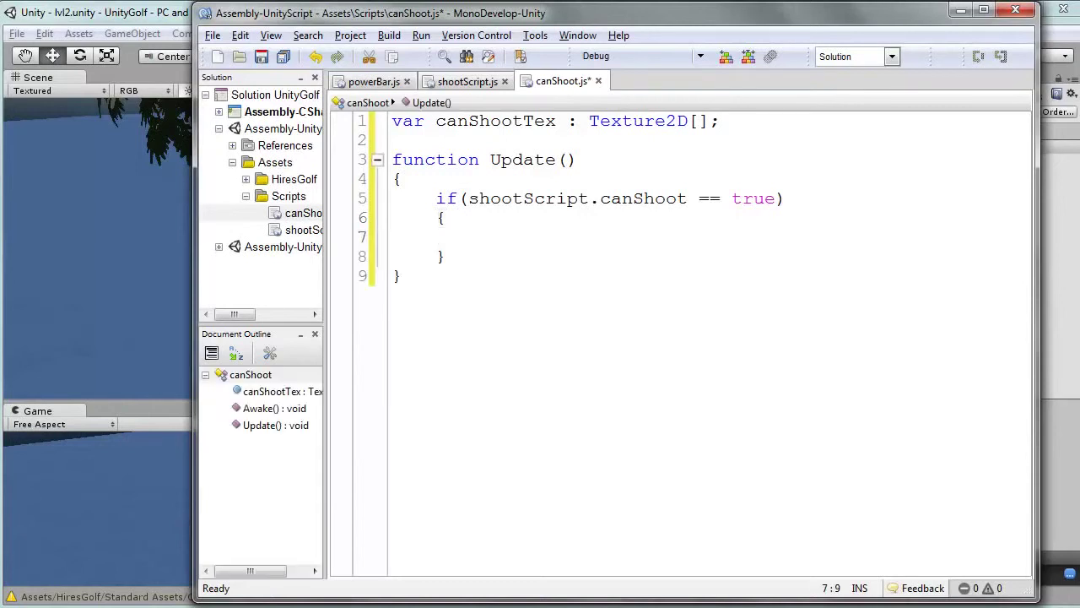
type("gui")
type("Texture")
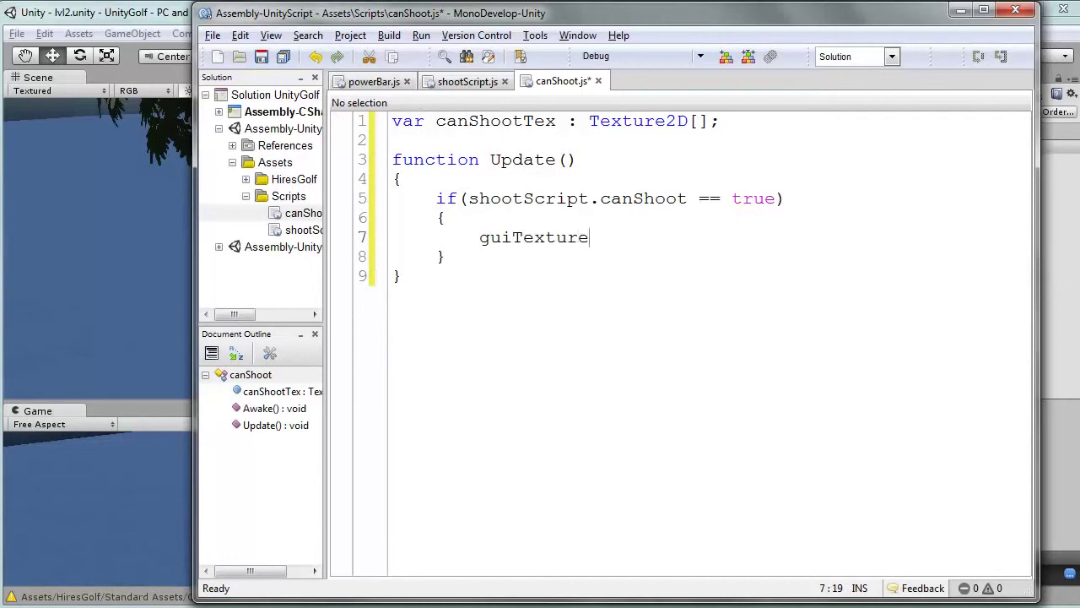
type(".te")
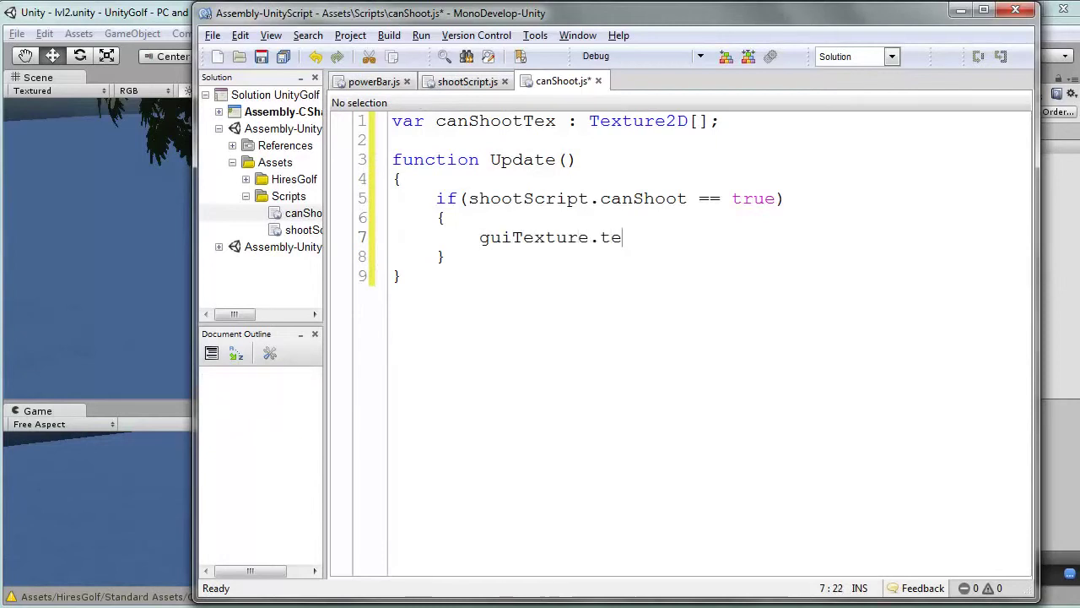
type("xture")
type(" = can")
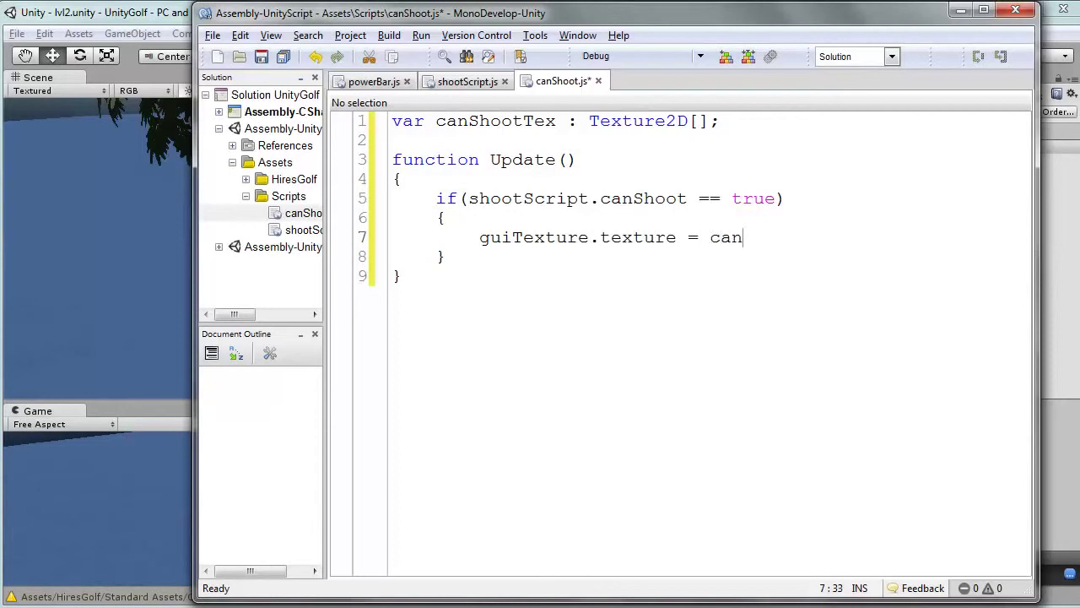
type("Shoot")
type("Tex")
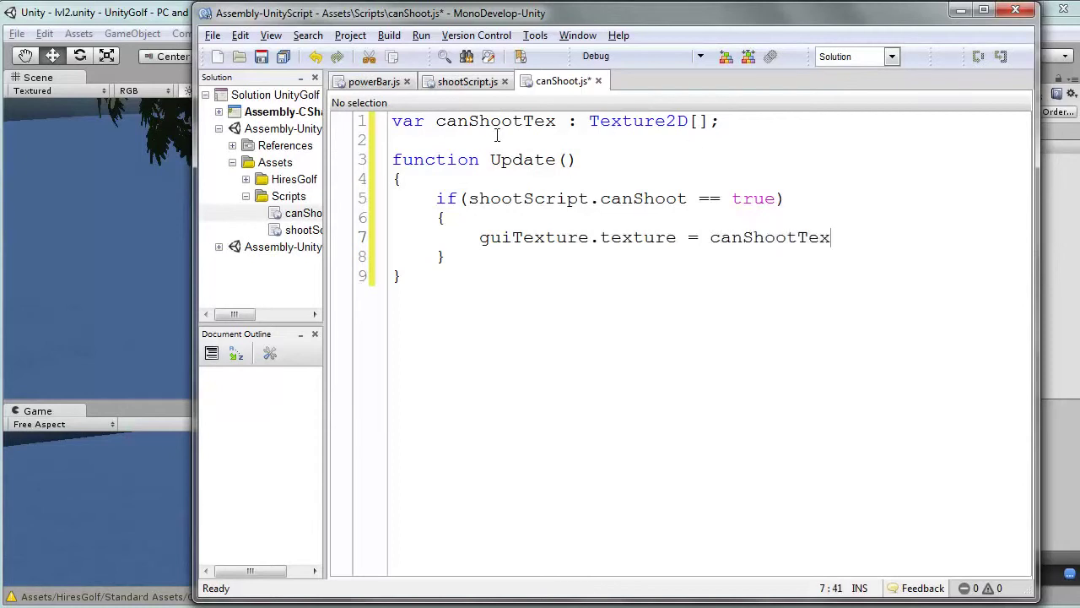
left_click_drag(458, 121, 460, 140)
left_click(840, 244)
type("[]")
type("0")
left_click_drag(841, 238, 855, 240)
left_click(867, 237)
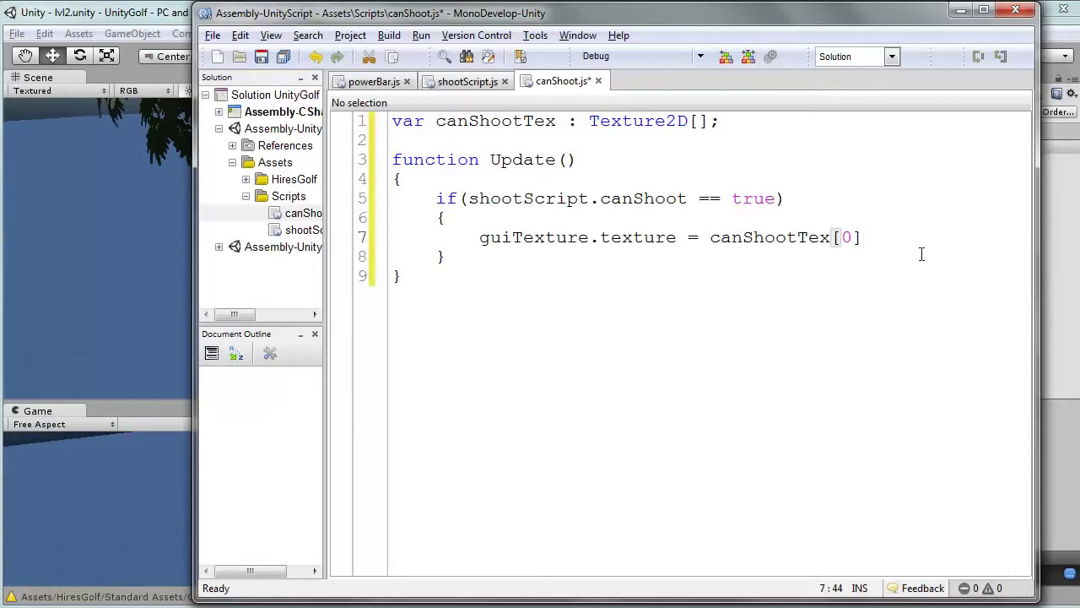
Step: Add the missing semicolon on line 7 and paste a duplicate of the if-block below it
type(";")
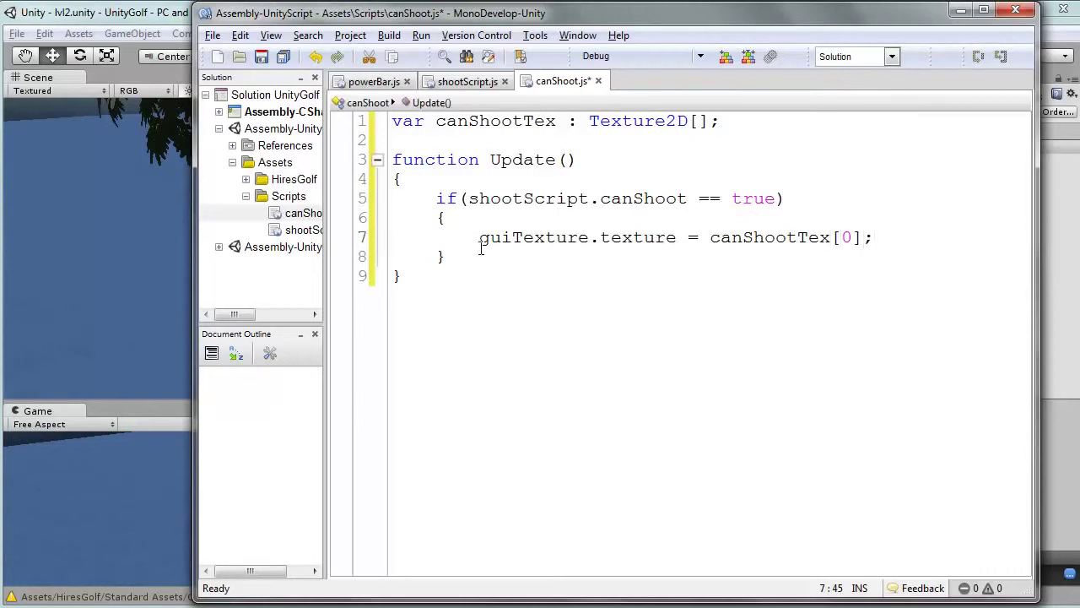
left_click_drag(446, 257, 436, 198)
key("ctrl+c")
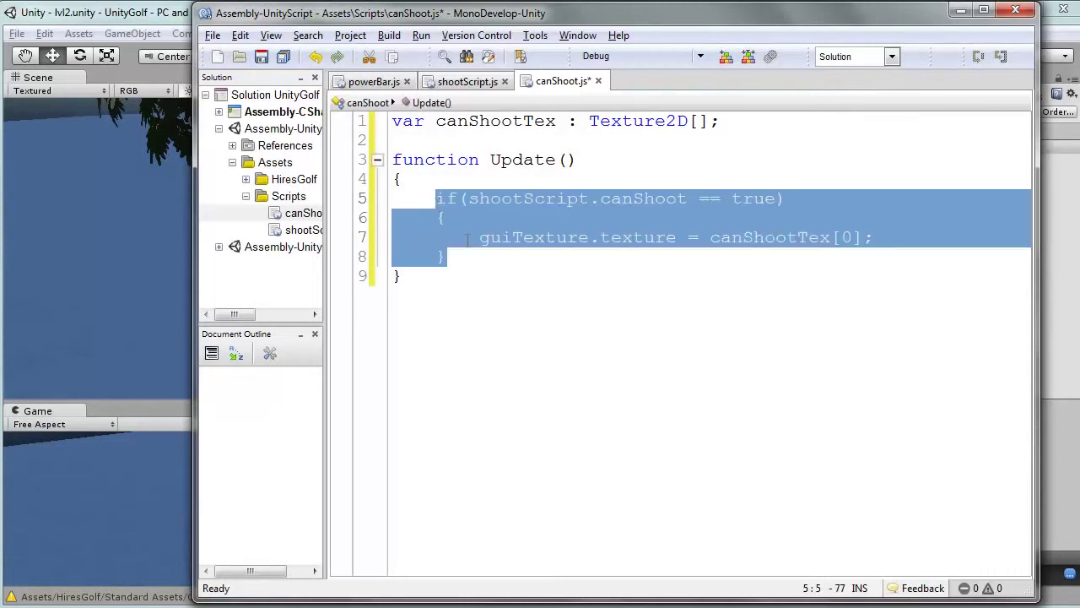
left_click(448, 252)
key("Return")
key("ctrl+v")
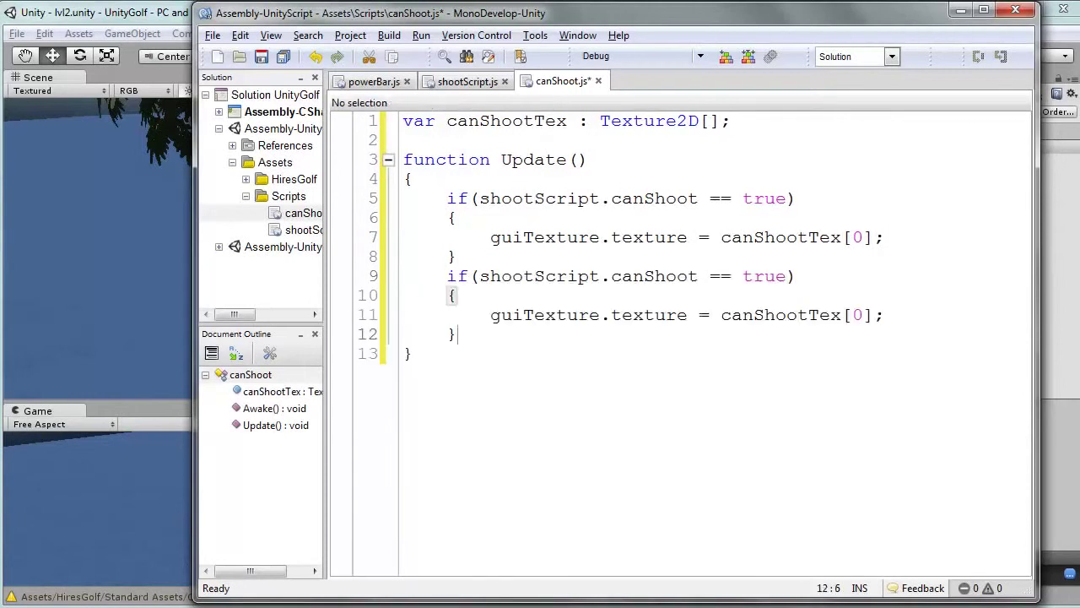
key("Home")
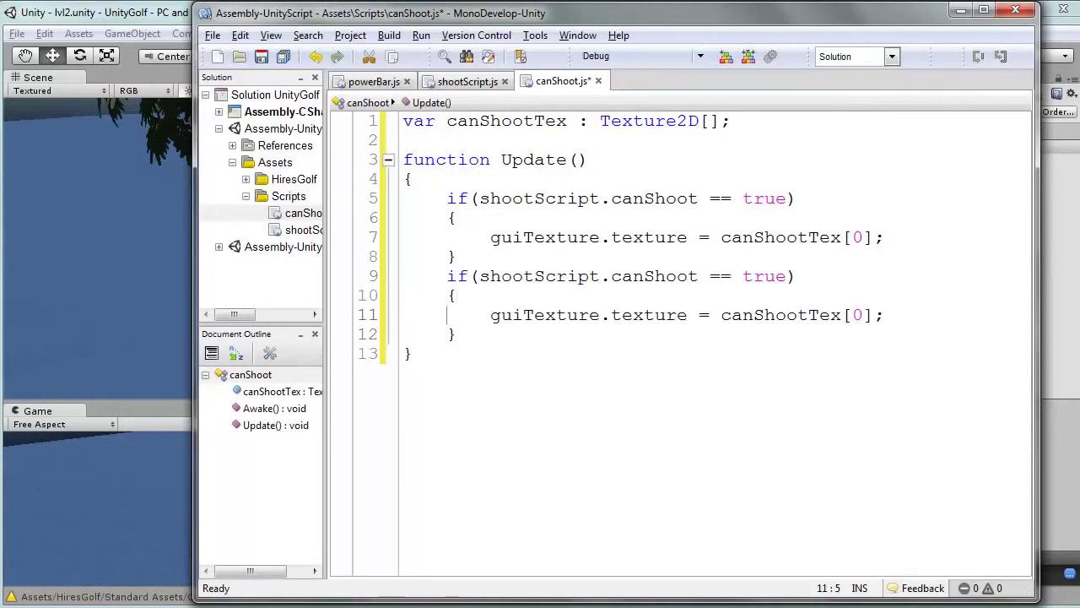
Step: Turn the copy into 'else if (canShoot == false)' using canShootTex[1], and save canShoot.js
left_click(447, 276)
type("els")
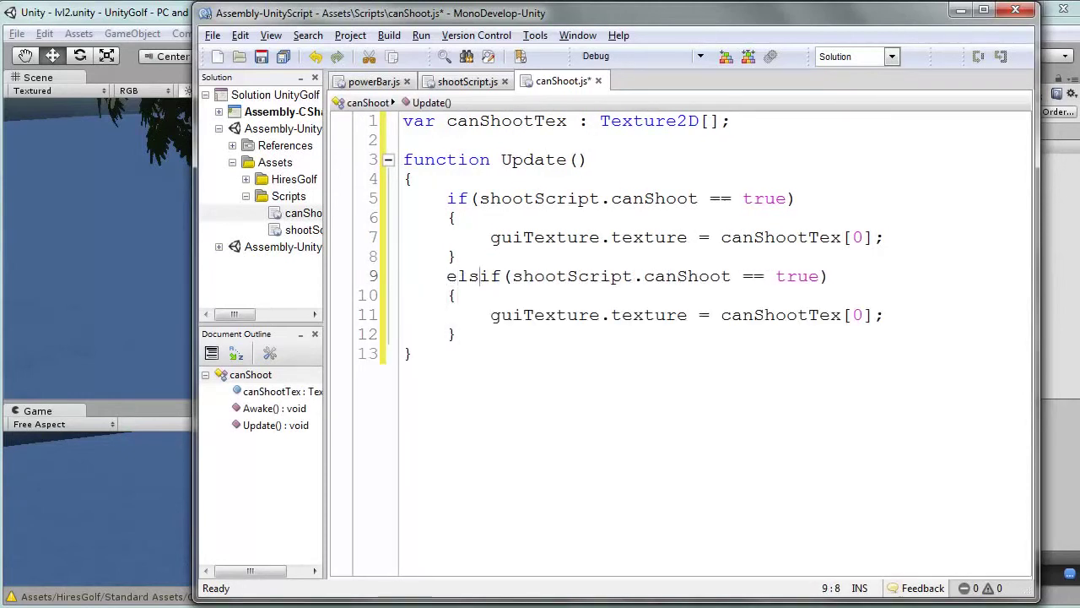
type("e")
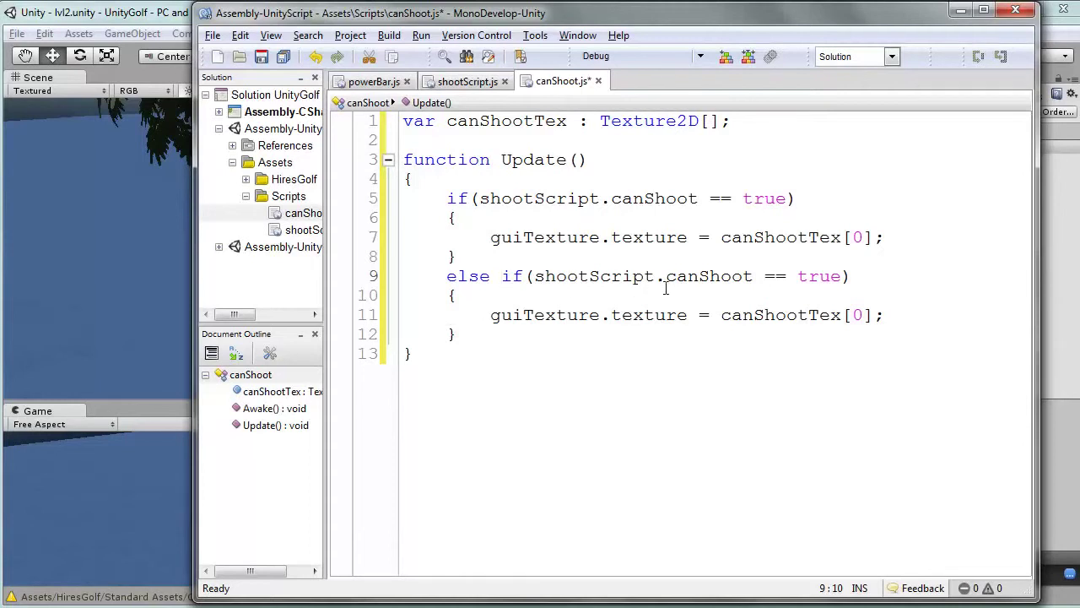
double_click(809, 277)
type("fa")
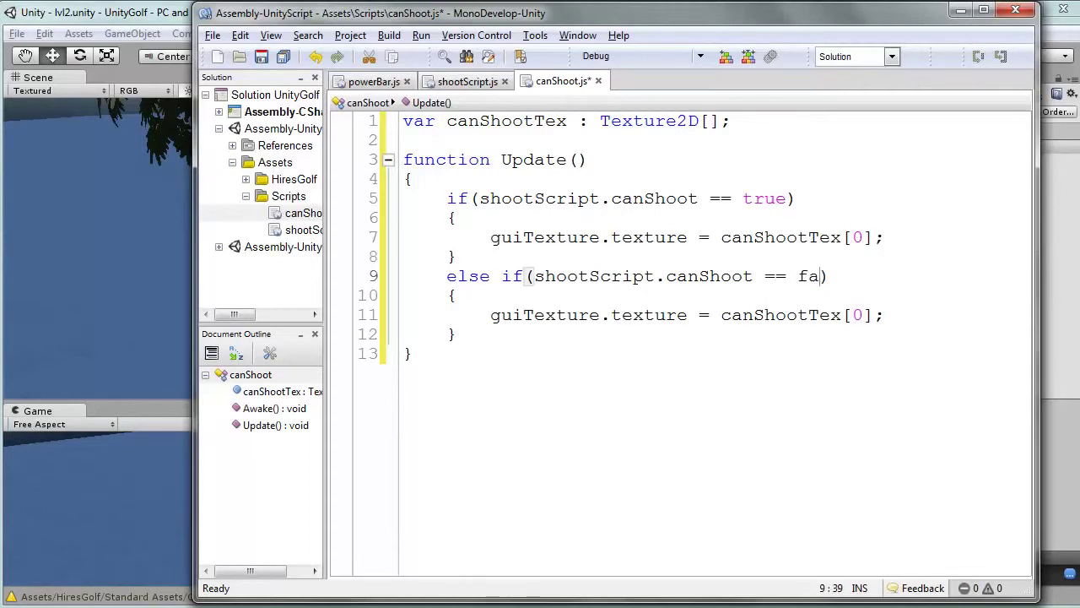
type("lse")
left_click(863, 314)
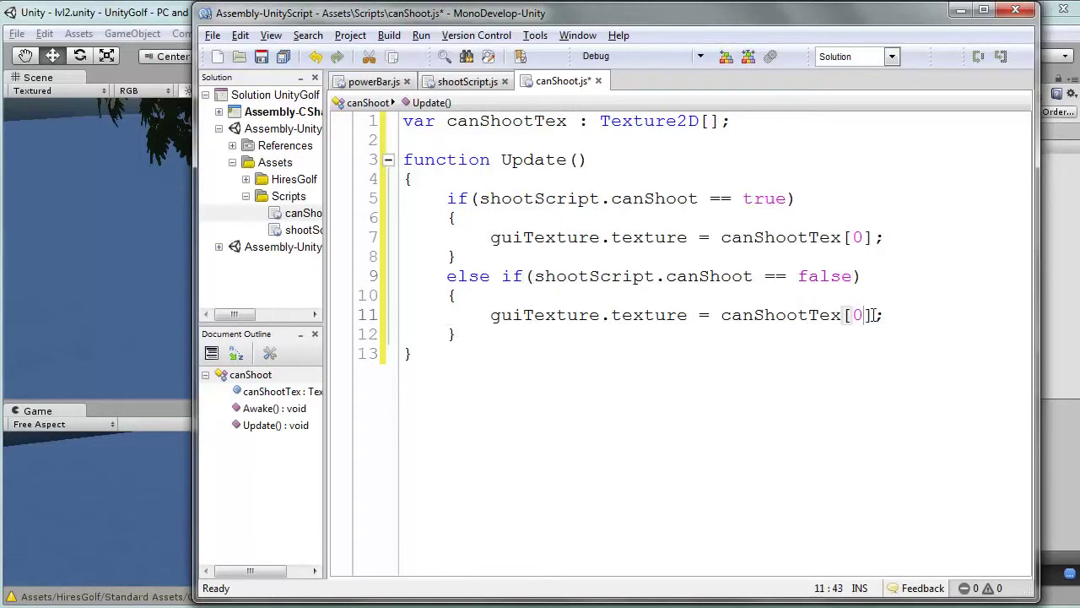
key("BackSpace")
type("1")
key("ctrl+s")
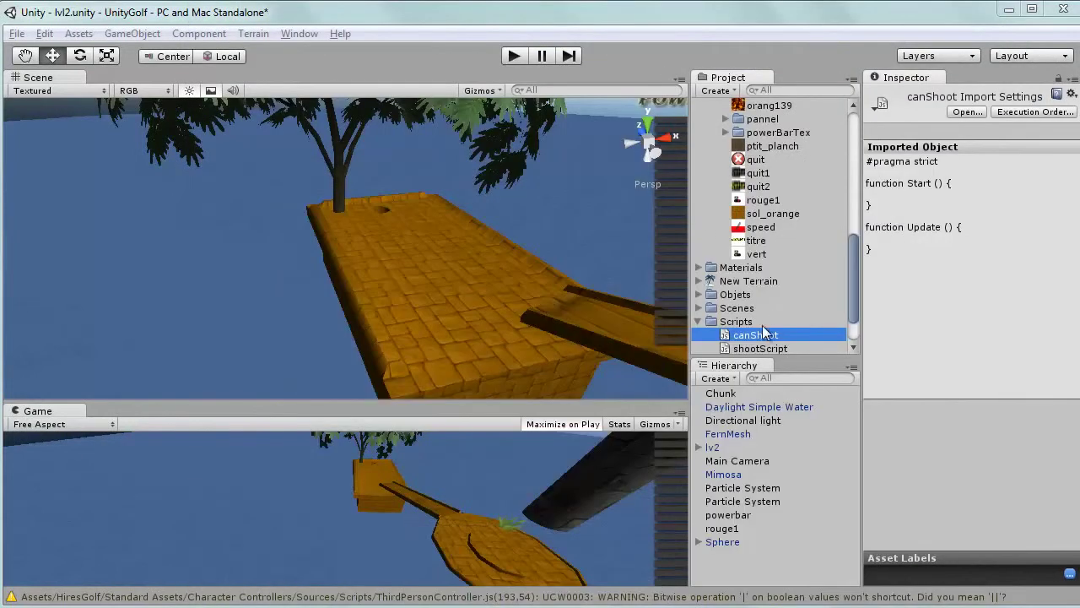
Step: Attach canShoot to rouge1 with a Can Shoot Tex list of 2, vert in Element 0
left_click_drag(743, 334, 723, 538)
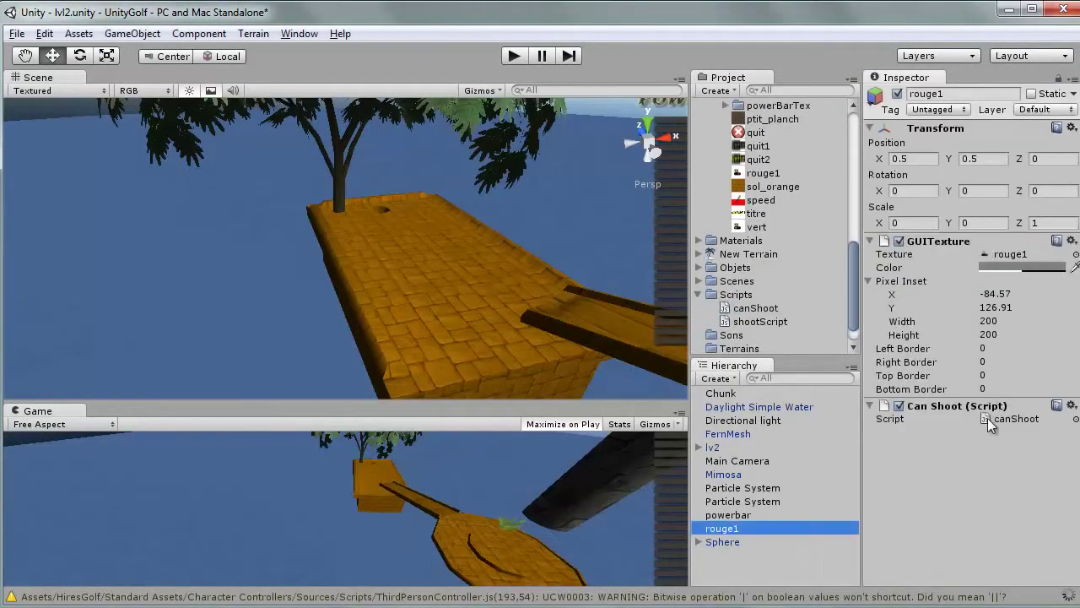
left_click(870, 433)
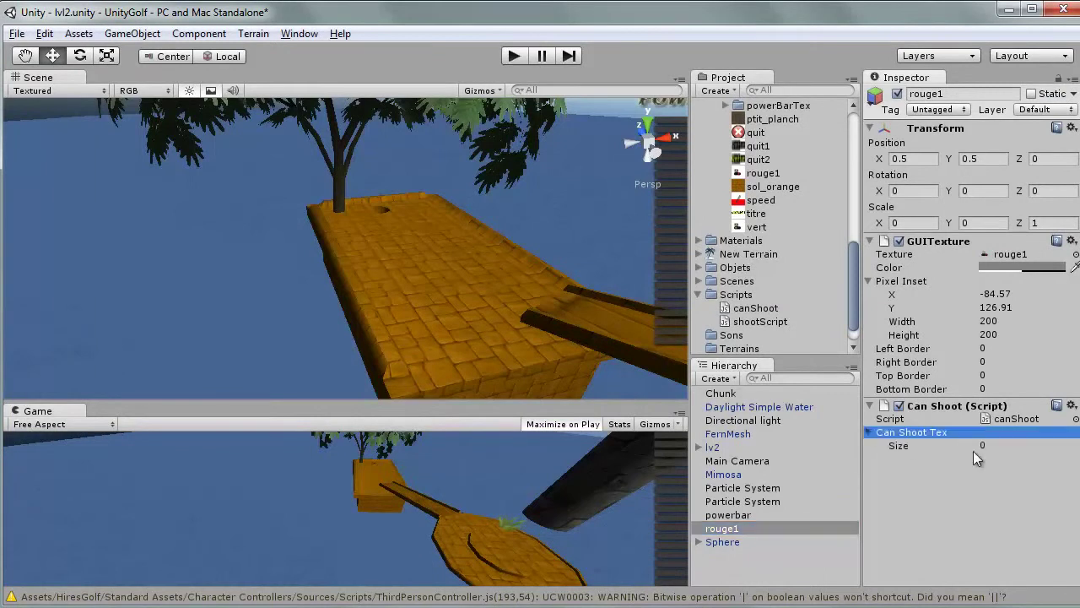
left_click(984, 446)
type("2")
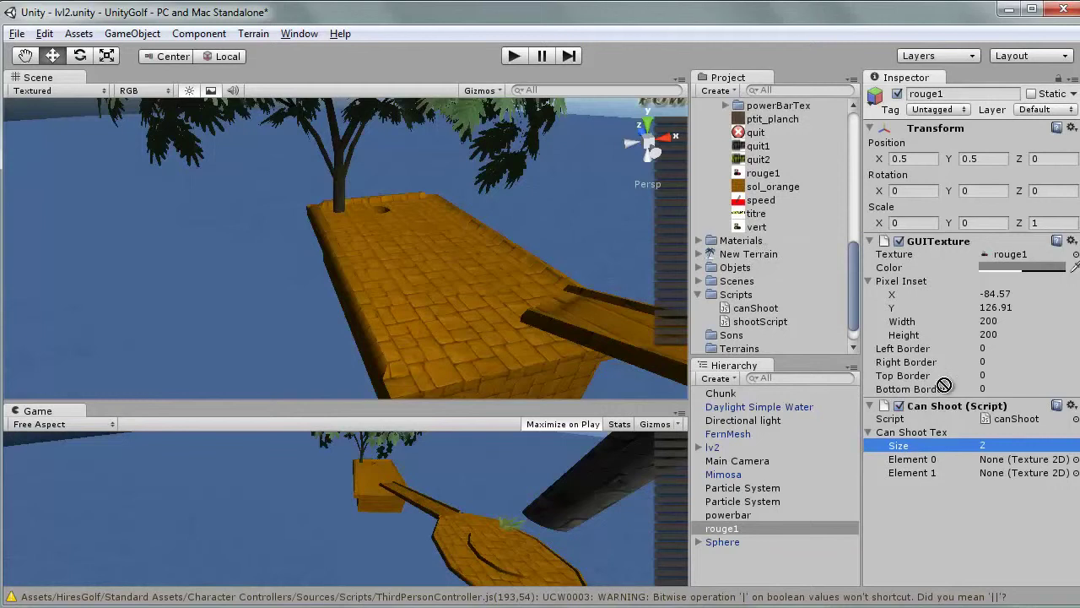
left_click_drag(944, 385, 1025, 464)
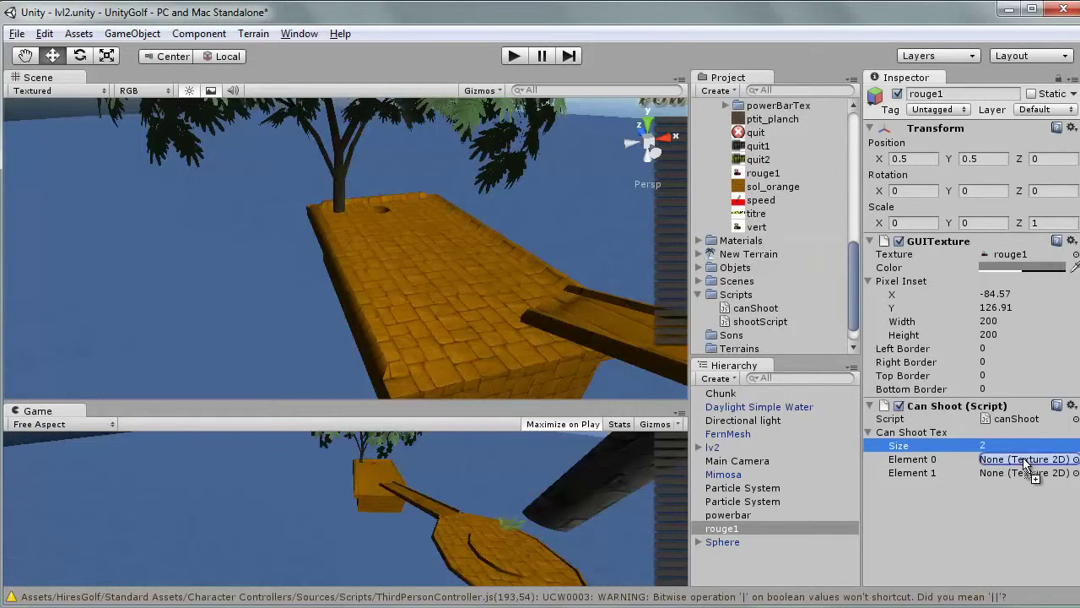
Step: Set the rouge1 and vert textures to GUI type, Trilinear filter, Truecolor format, then start the game
left_click(765, 178)
left_click(757, 228, "ctrl")
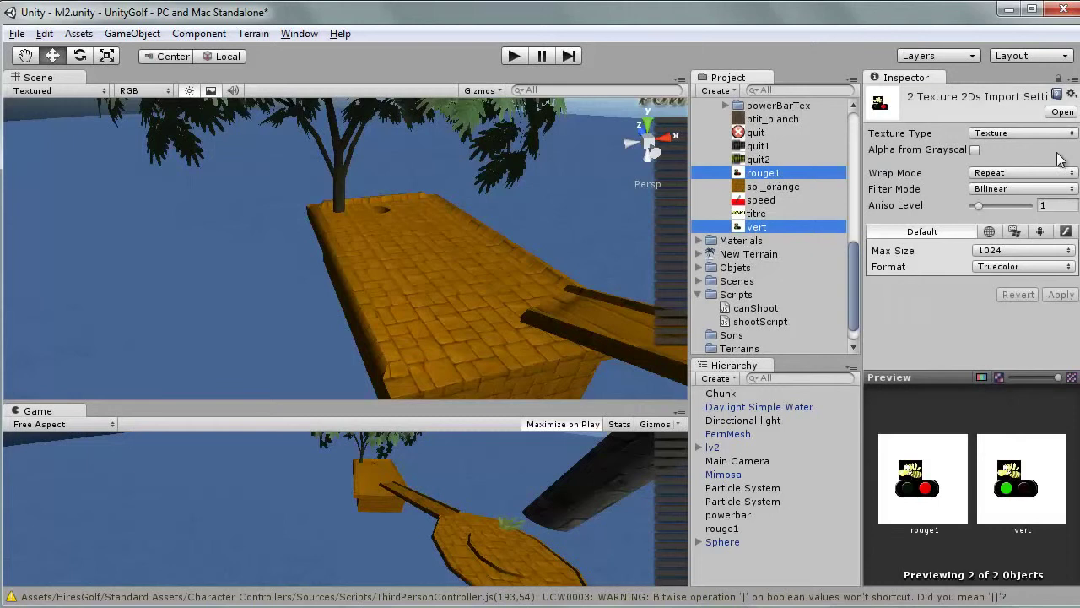
left_click(1036, 135)
left_click(1002, 185)
left_click(1017, 157)
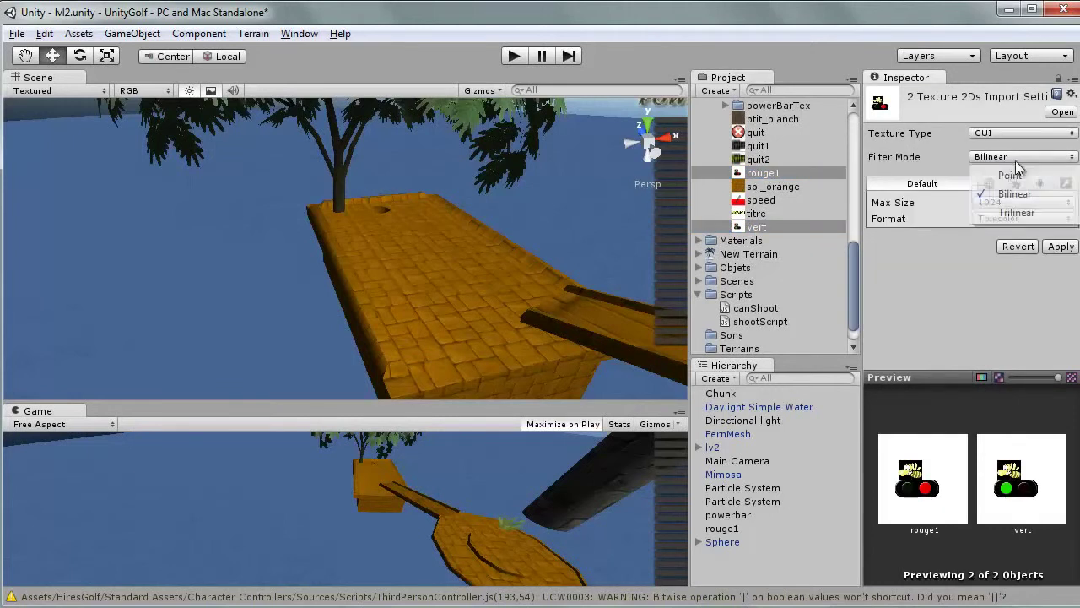
left_click(1002, 215)
left_click(1006, 220)
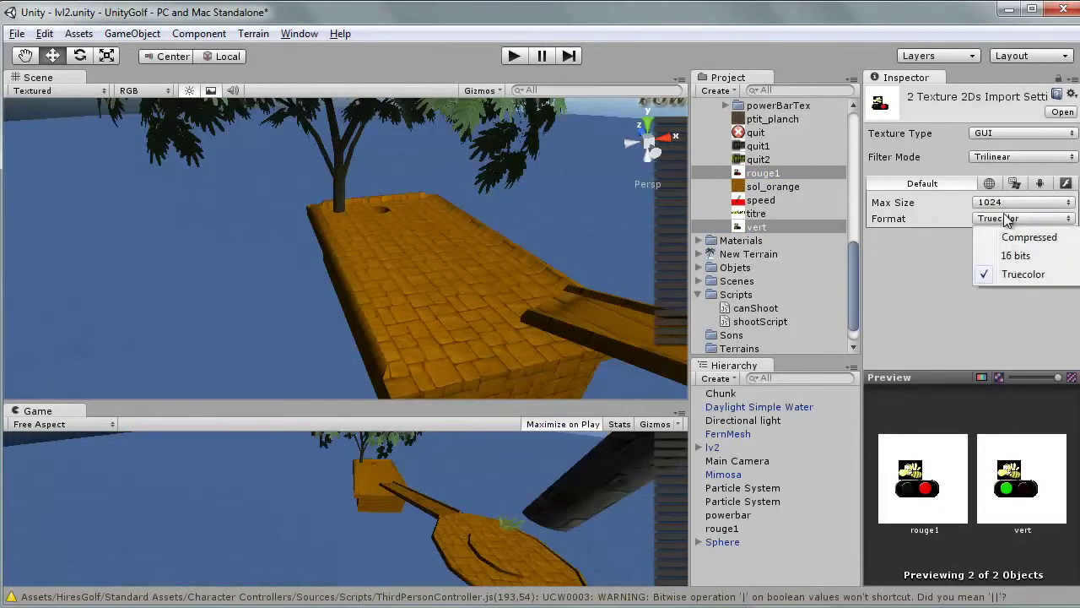
left_click(937, 263)
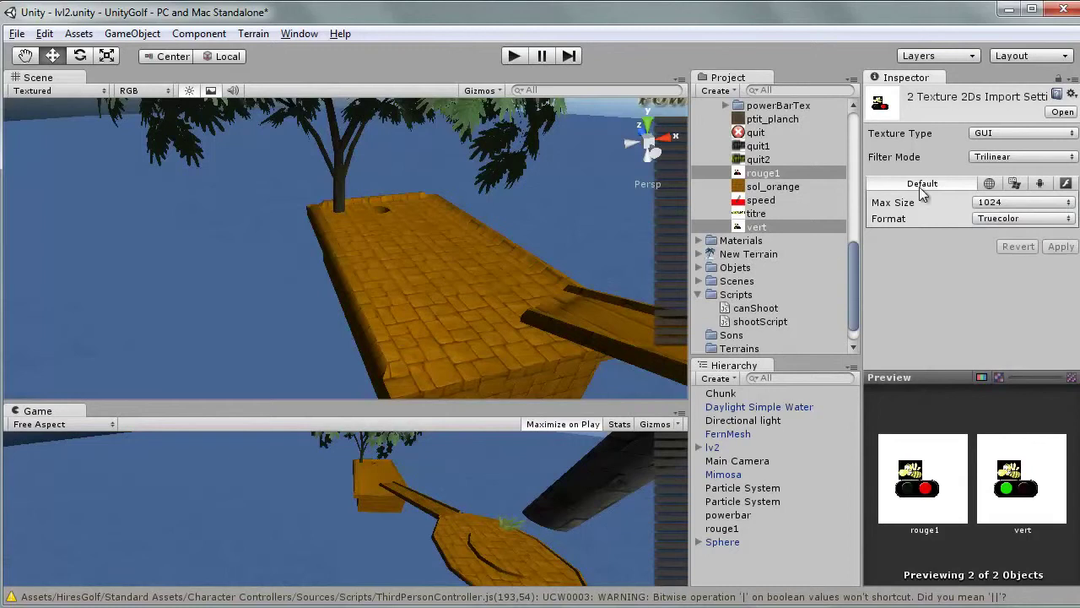
left_click(514, 56)
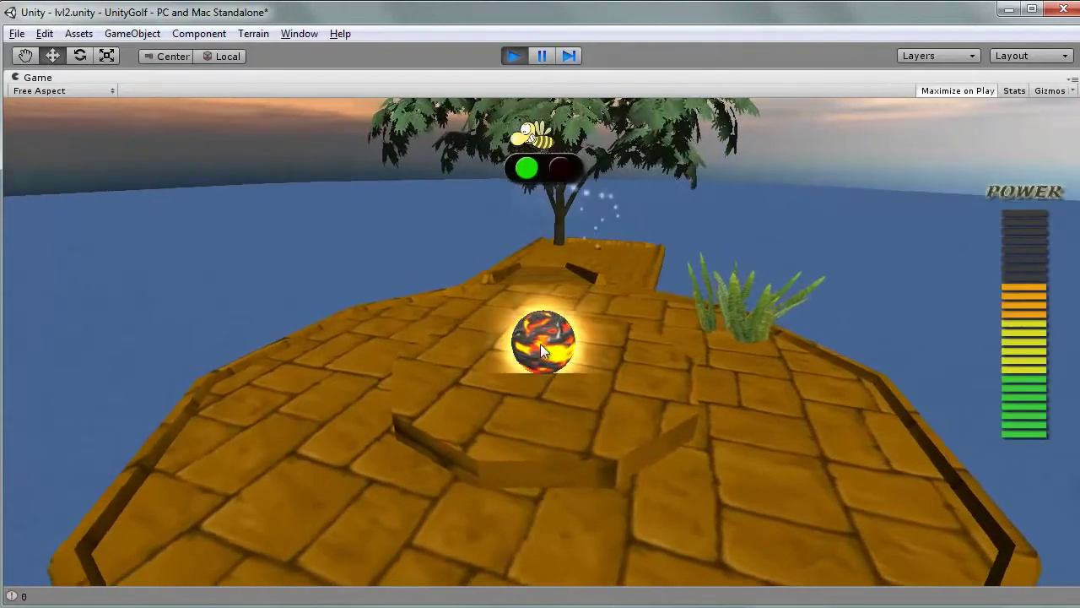
Step: Shoot the ball twice, restart play mode, shoot twice more toward the hole, then stop
left_click(541, 342)
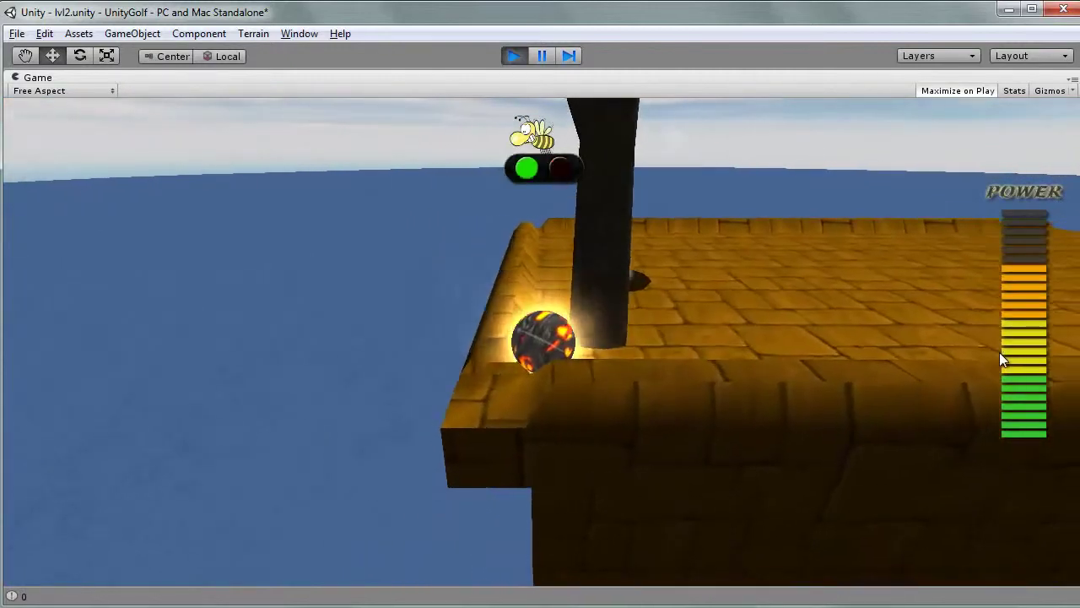
left_click(999, 359)
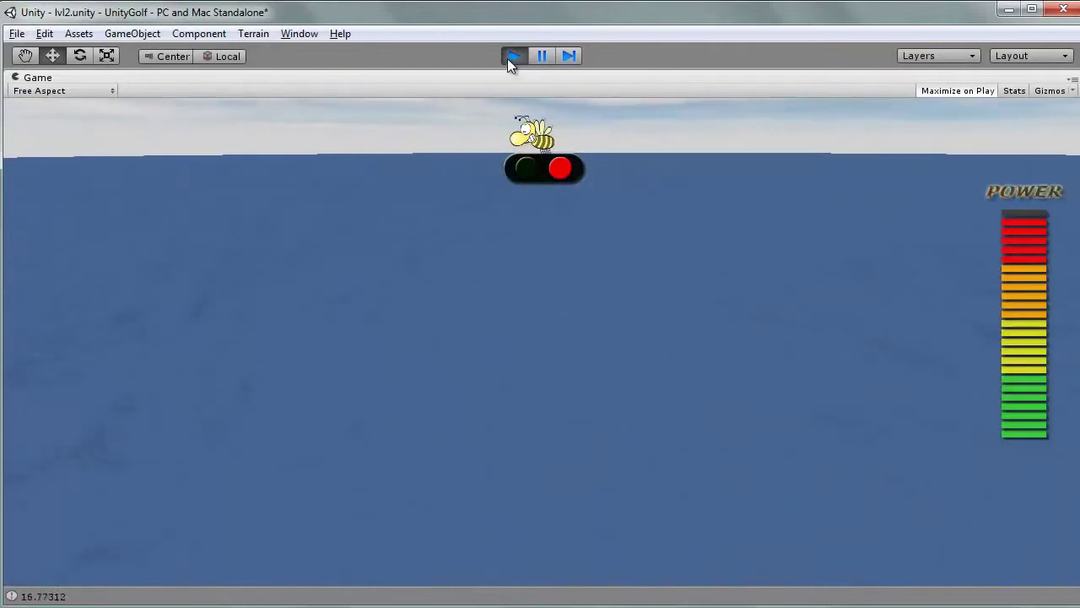
left_click(512, 56)
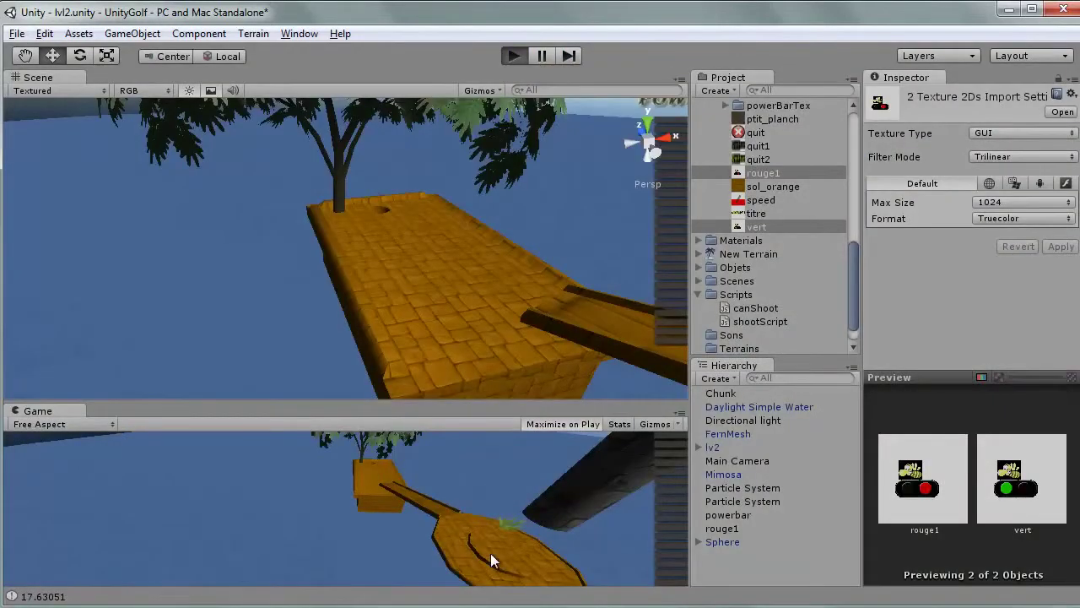
key("ctrl+p")
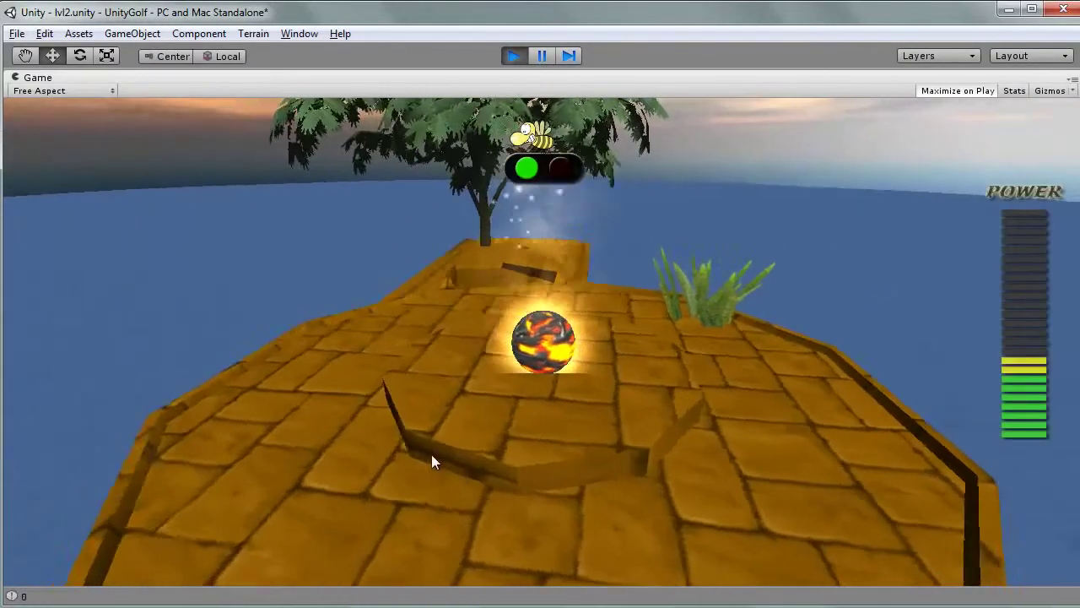
left_click(431, 454)
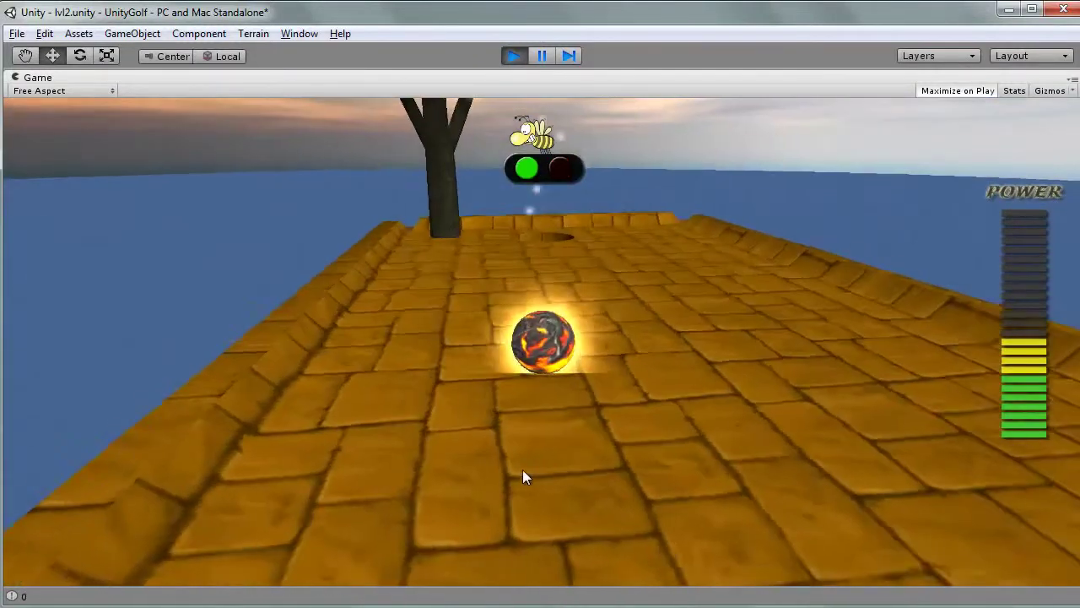
left_click(532, 447)
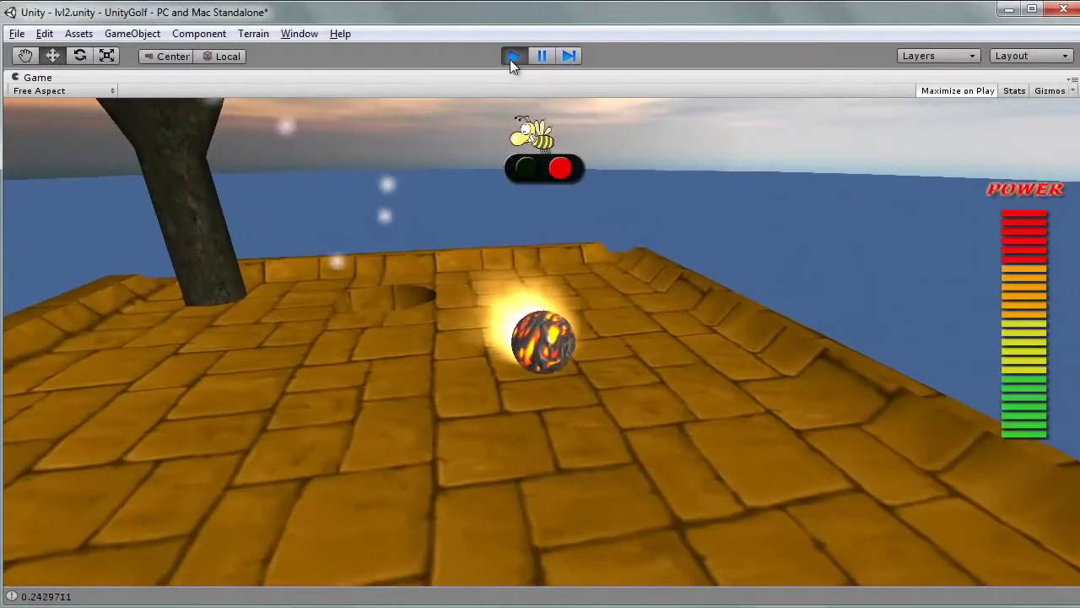
left_click(512, 56)
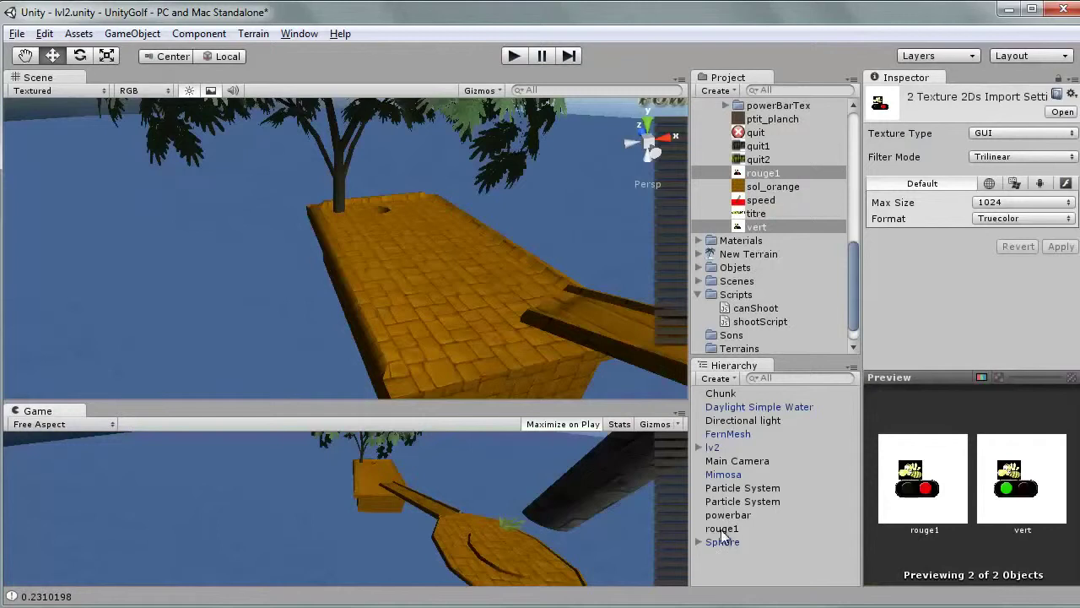
Step: Give the Sphere's Rigidbody mass 0.01, drag 0 and angular drag 0, then run the game
left_click(722, 541)
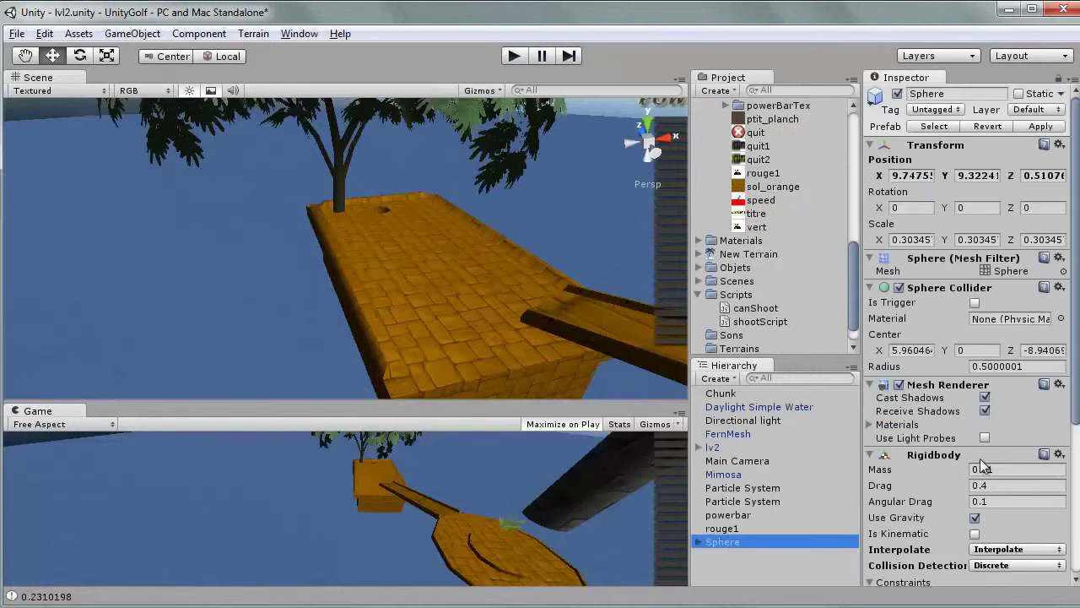
scroll(980, 460, "down", 5)
scroll(963, 405, "up", 4)
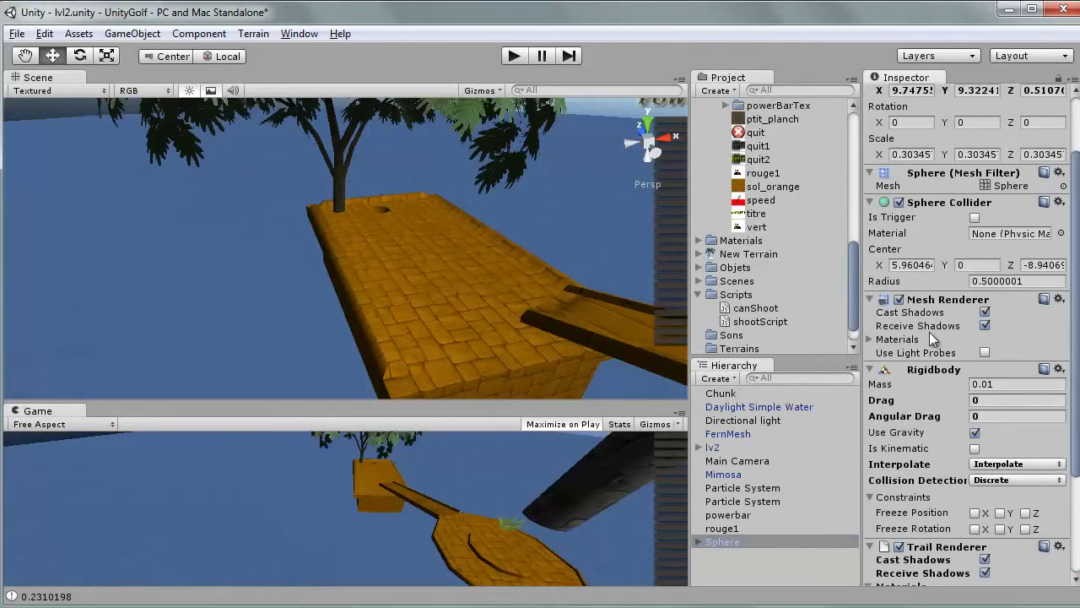
left_click(514, 55)
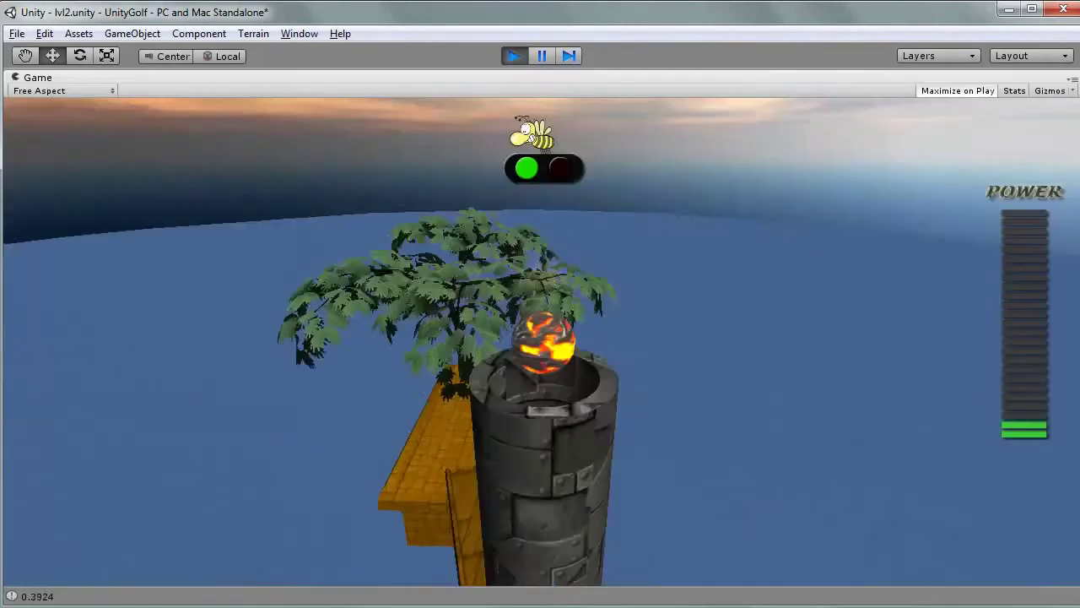
Step: Shoot the ball from the start, swing the camera around it to aim, then stop play mode
left_click(1029, 55)
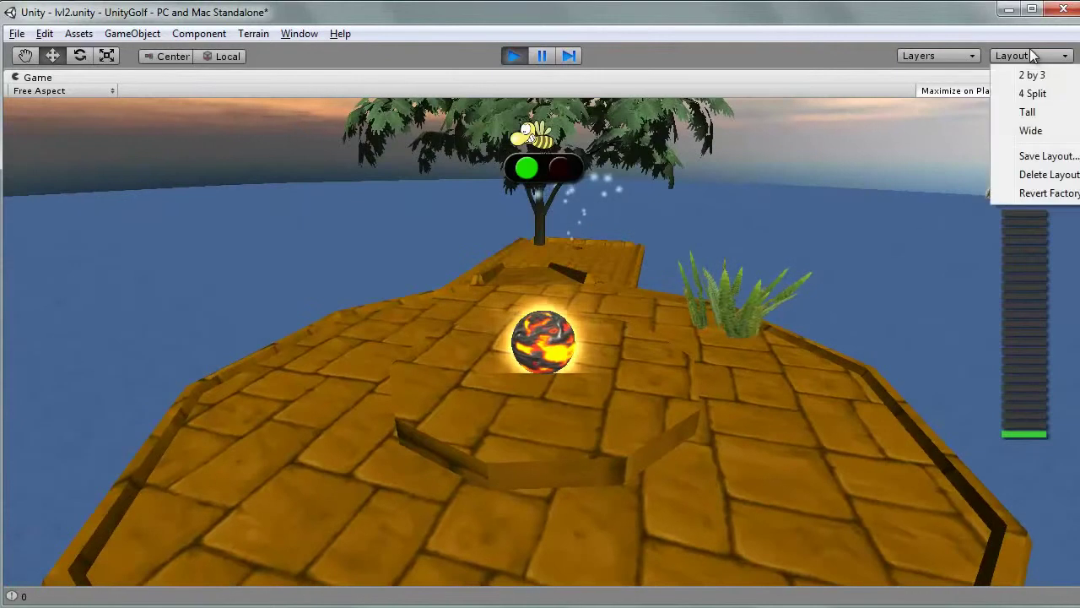
left_click(896, 161)
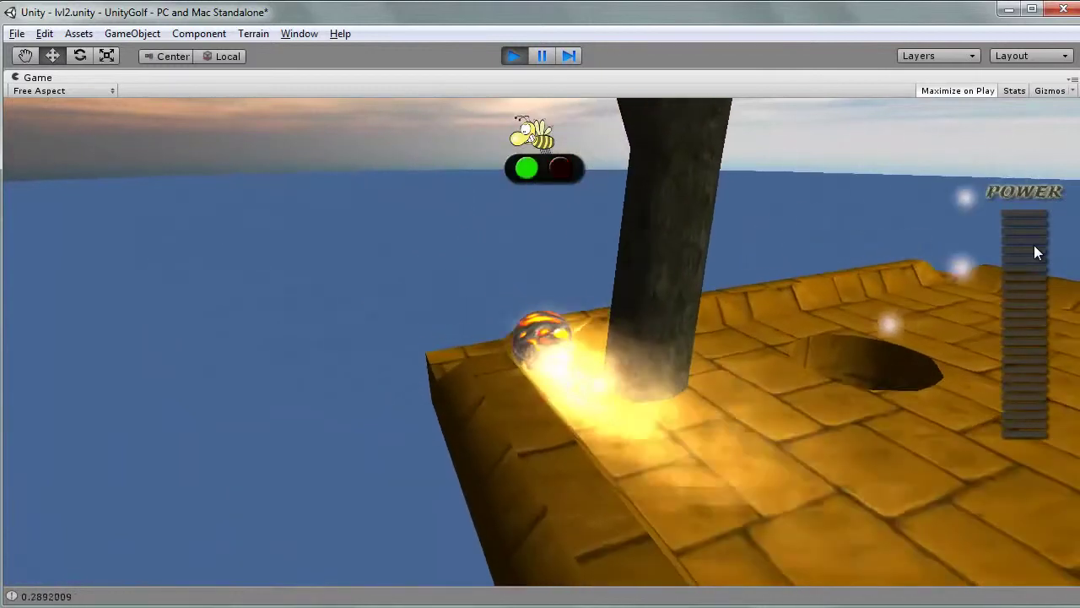
mouse_move(1034, 252)
left_mouse_down()
mouse_move(93, 331)
mouse_move(21, 351)
mouse_move(44, 356)
left_mouse_up()
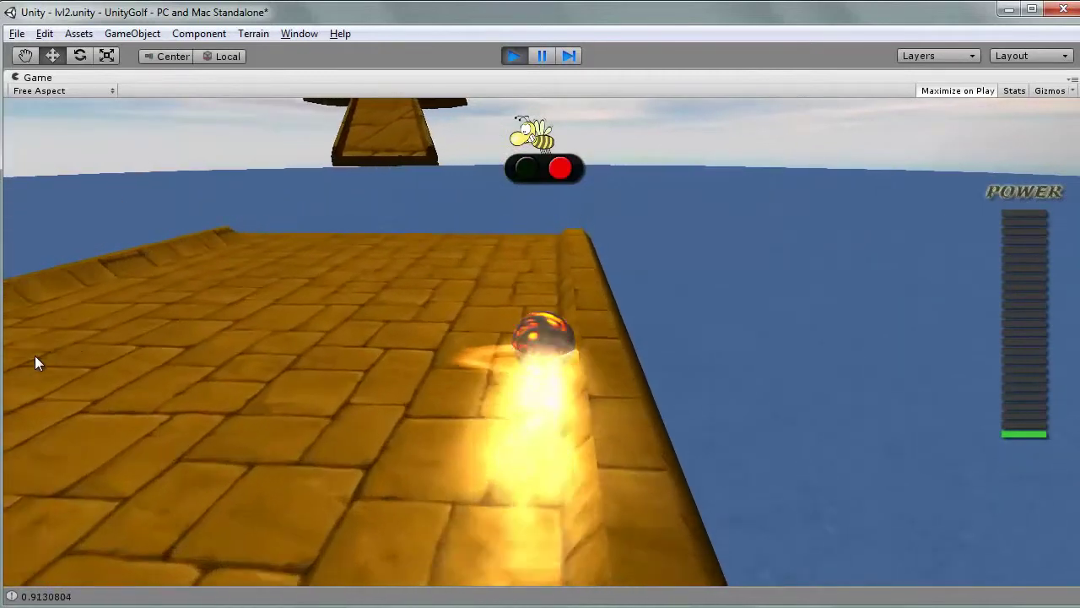
mouse_move(34, 355)
left_mouse_down()
mouse_move(710, 295)
mouse_move(1038, 235)
left_mouse_up()
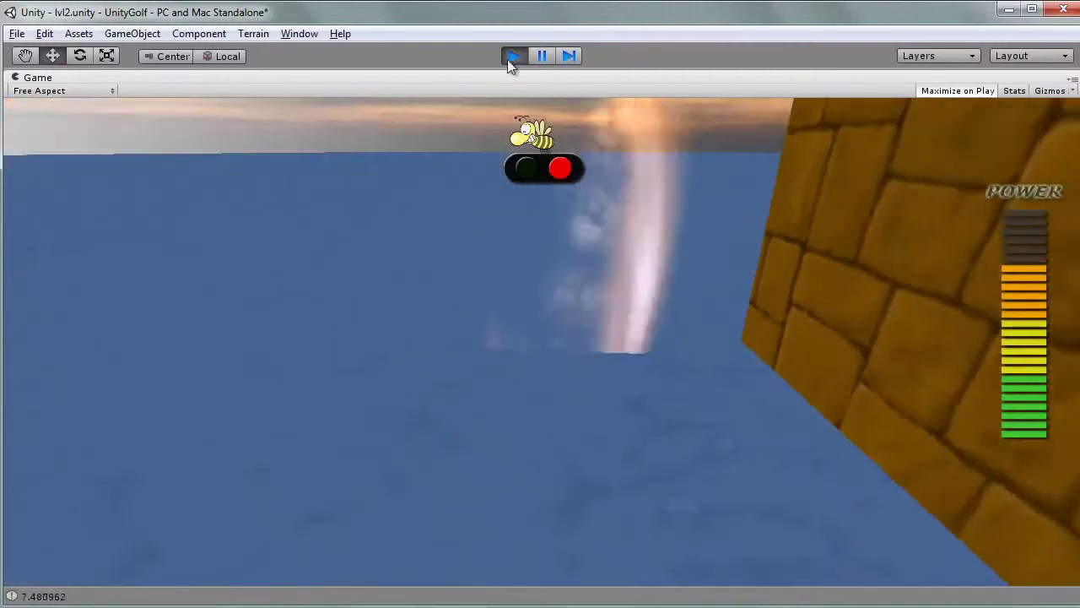
left_click(512, 56)
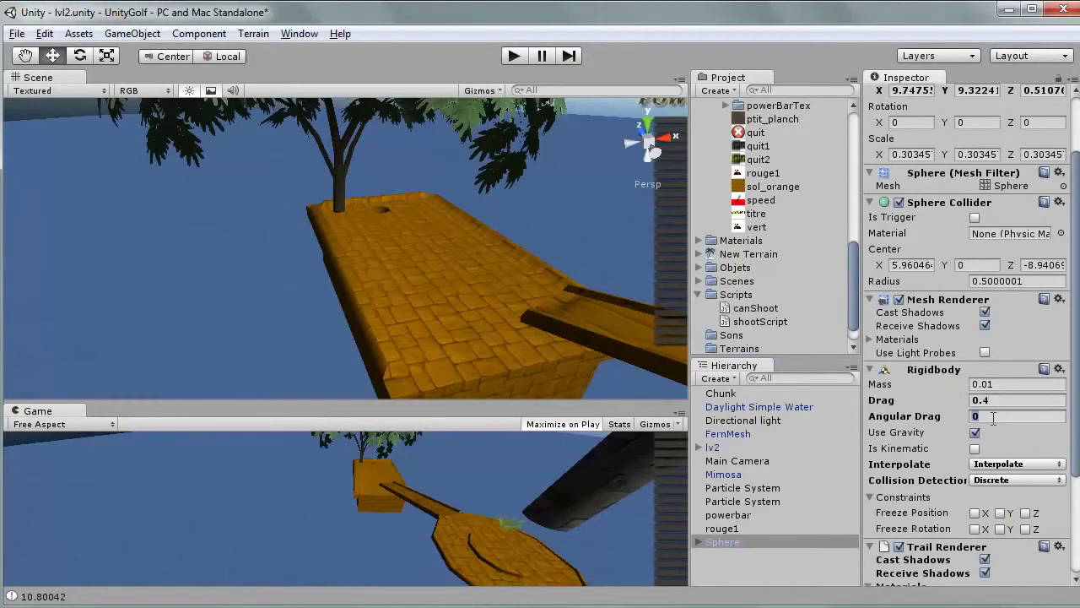
left_click(514, 57)
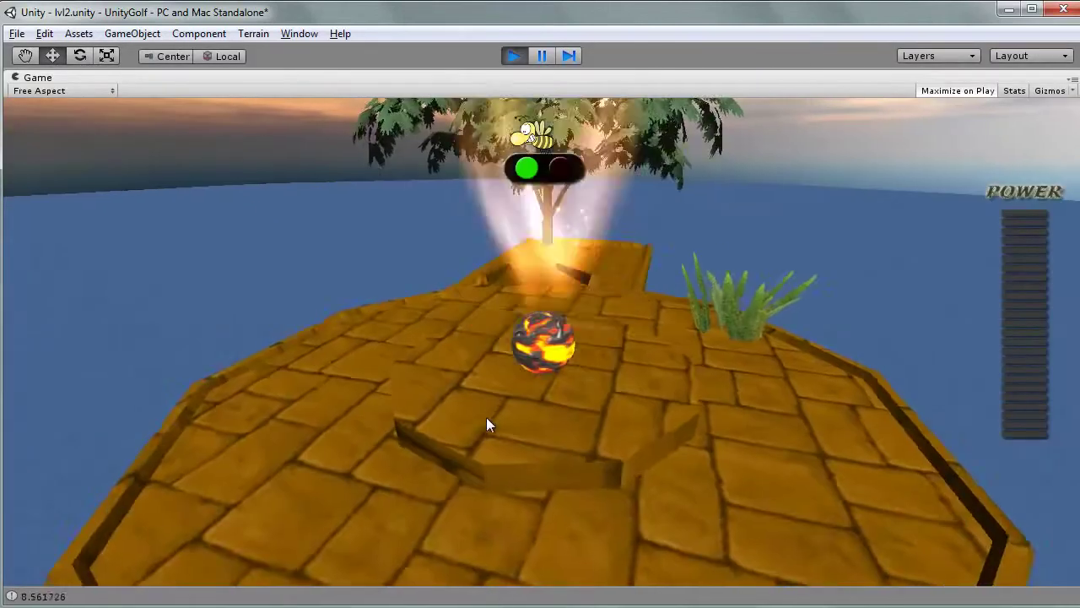
left_click(487, 411)
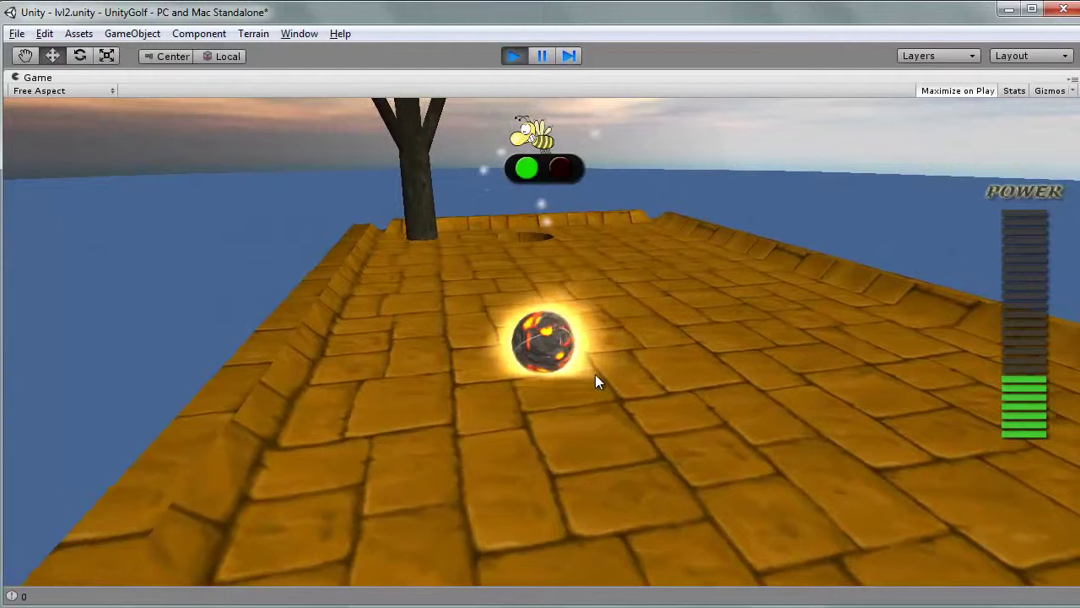
left_click(595, 374)
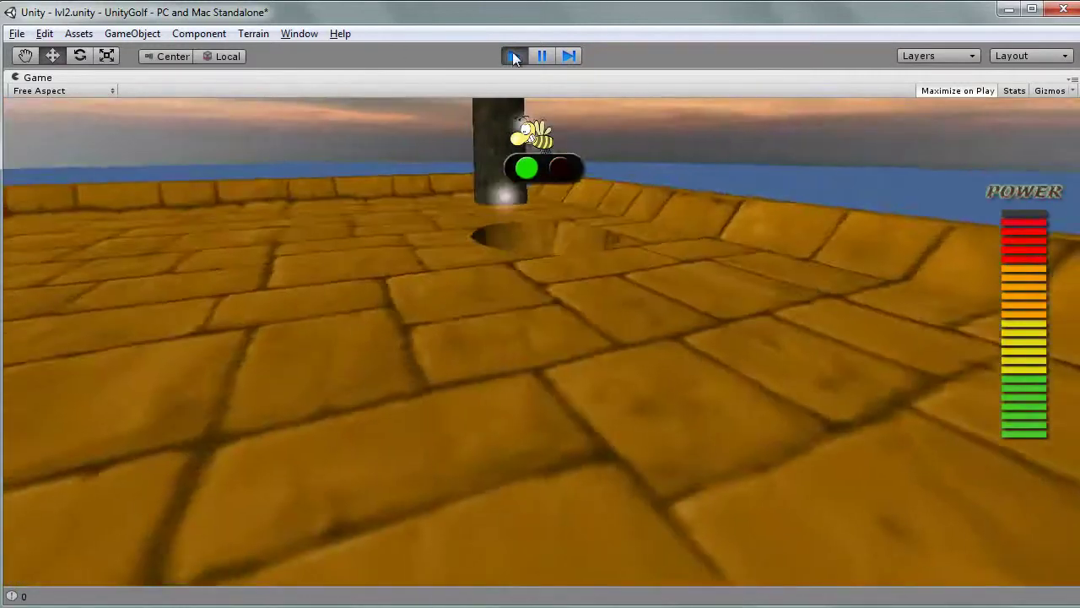
left_click(514, 55)
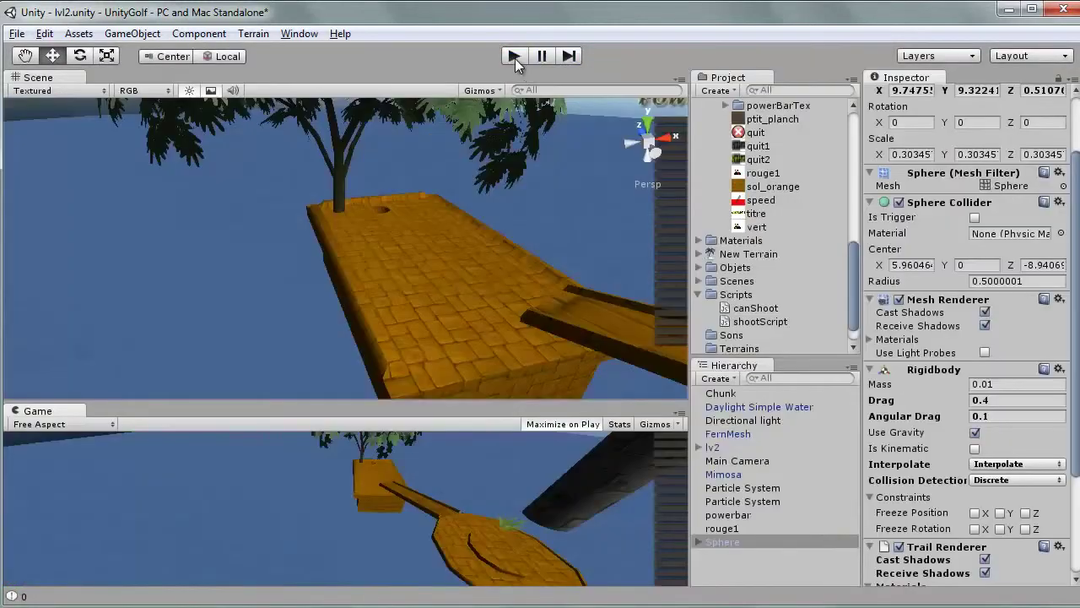
left_click(514, 55)
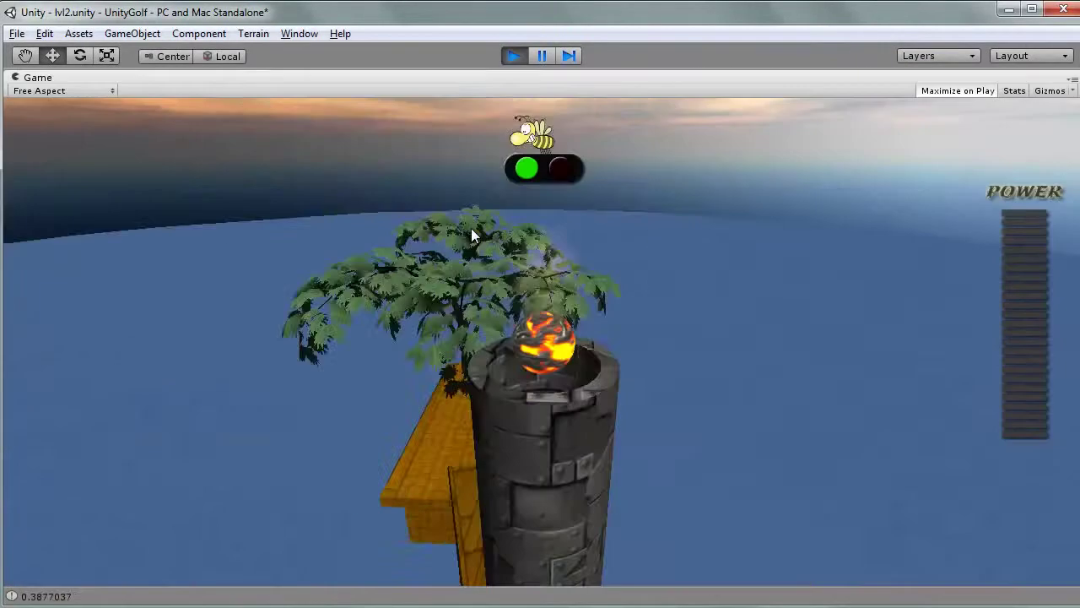
left_click(513, 50)
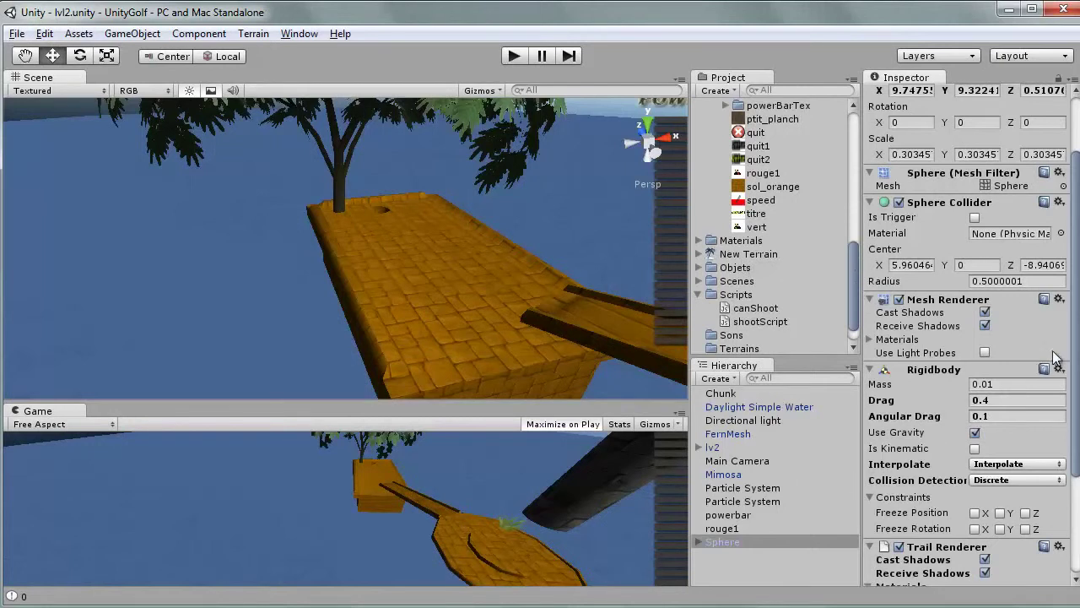
Step: Collapse Textures and HiresGolf, then drag the Sphere ball into Objets as a prefab
left_click_drag(1077, 338, 1068, 483)
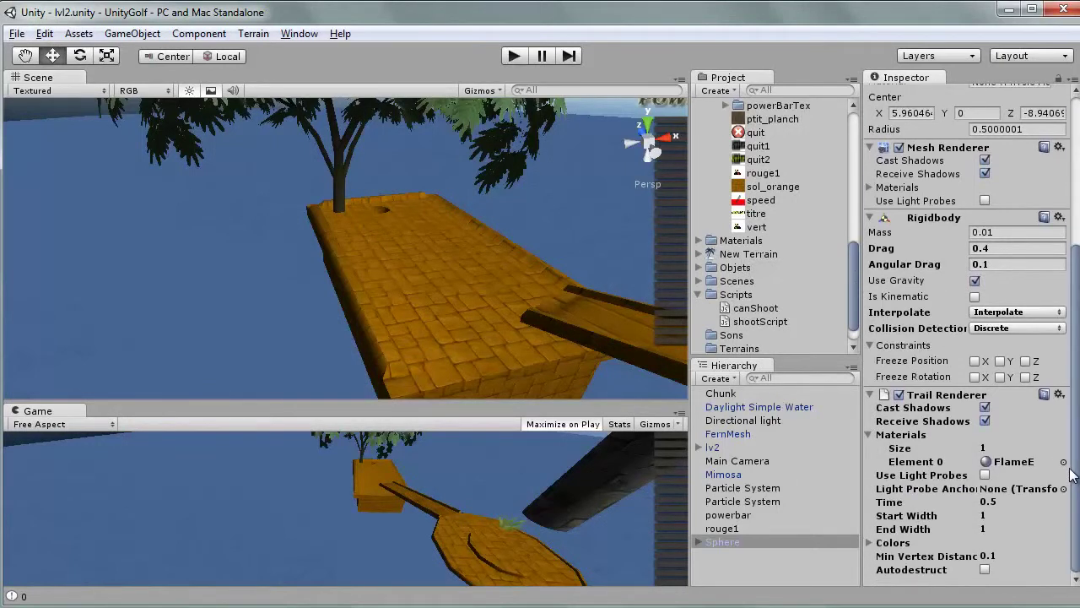
scroll(1070, 475, "up", 3)
scroll(1070, 476, "up", 4)
scroll(1071, 475, "up", 3)
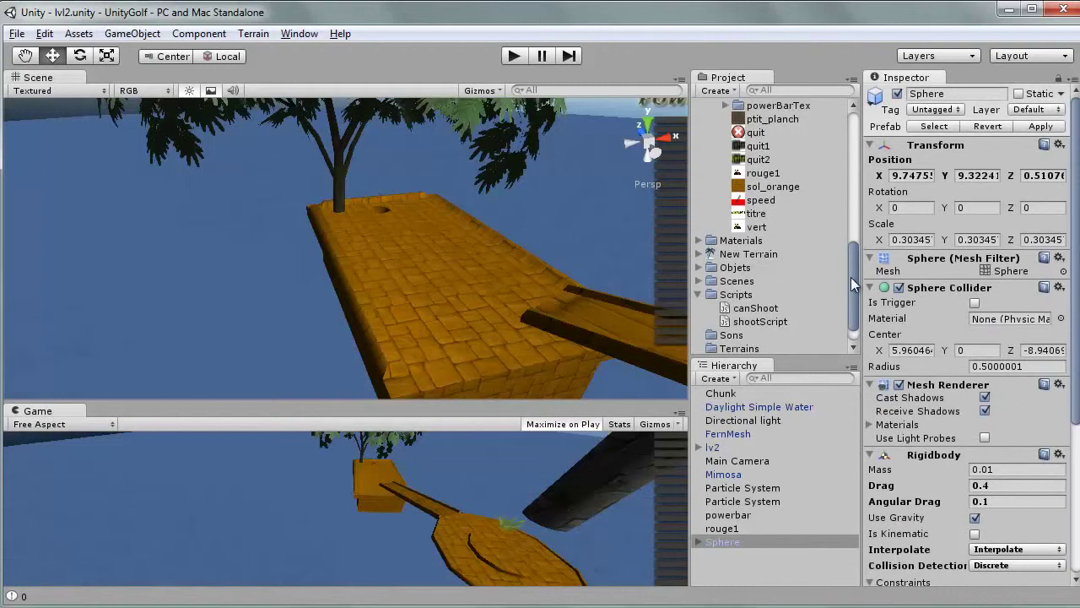
left_click_drag(851, 277, 861, 186)
scroll(781, 198, "up", 3)
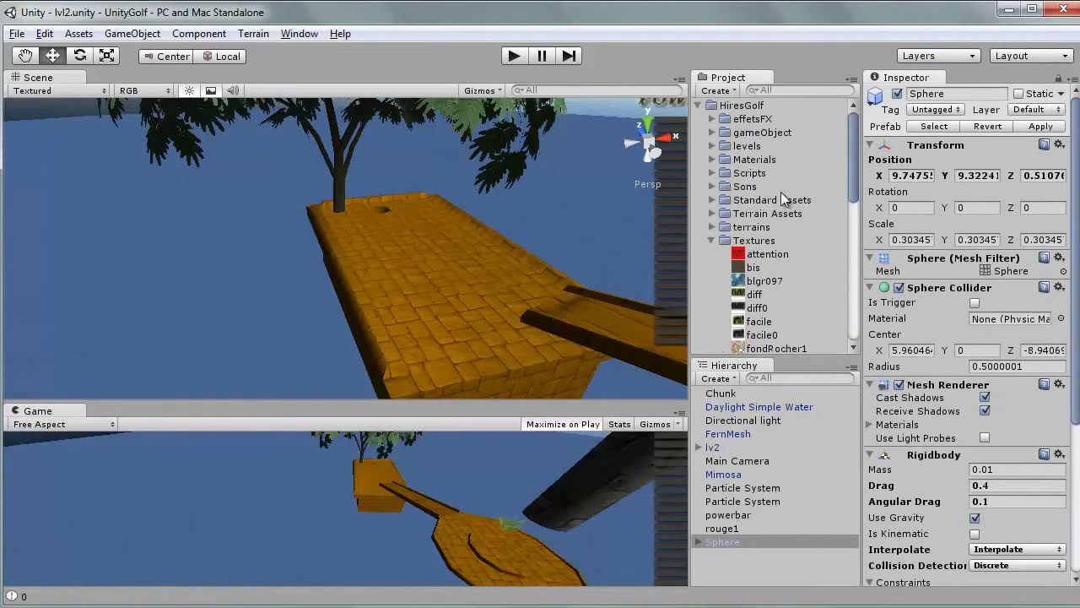
left_click(709, 240)
left_click(698, 105)
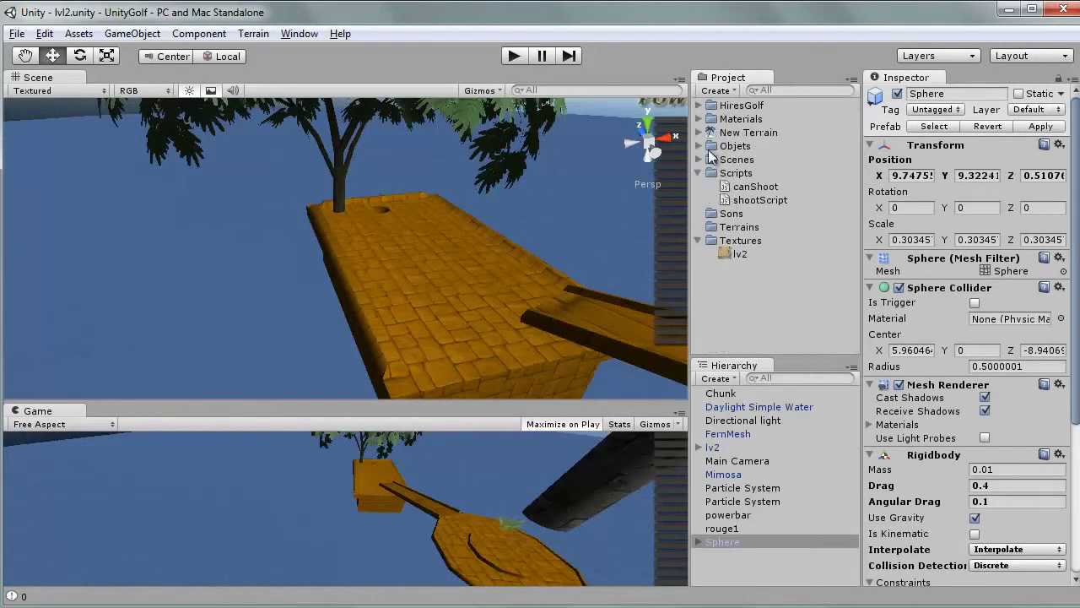
left_click(699, 145)
mouse_move(724, 542)
left_mouse_down()
mouse_move(726, 167)
mouse_move(740, 163)
left_mouse_up()
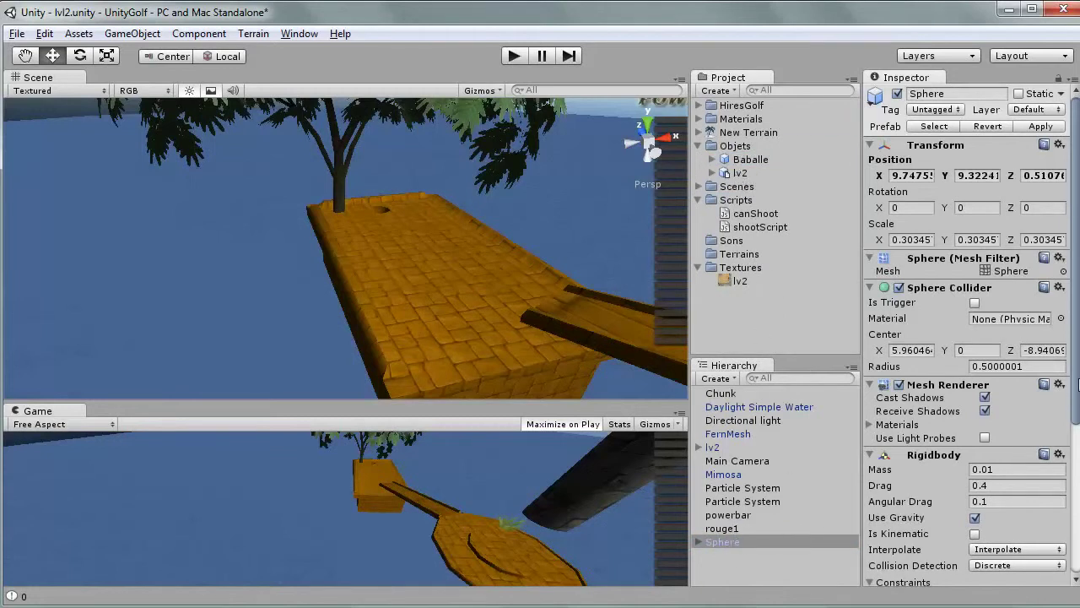
Step: Review the Main Camera's components and rouge1's Can Shoot settings, then select the Objets folder
scroll(970, 384, "down", 2)
scroll(970, 384, "down", 4)
scroll(971, 384, "down", 2)
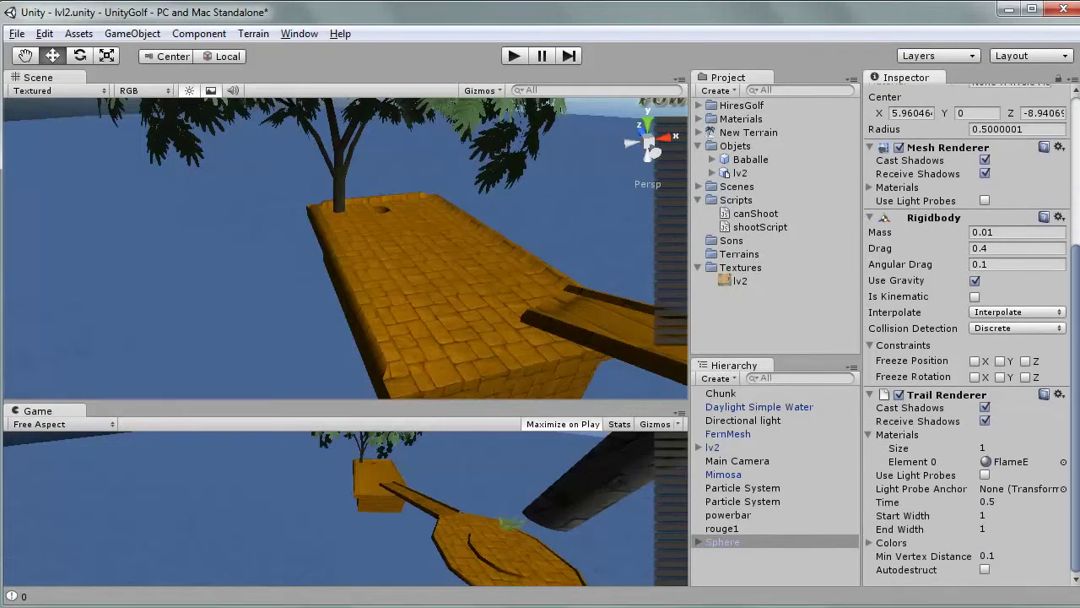
scroll(1072, 482, "up", 1)
scroll(1072, 481, "up", 2)
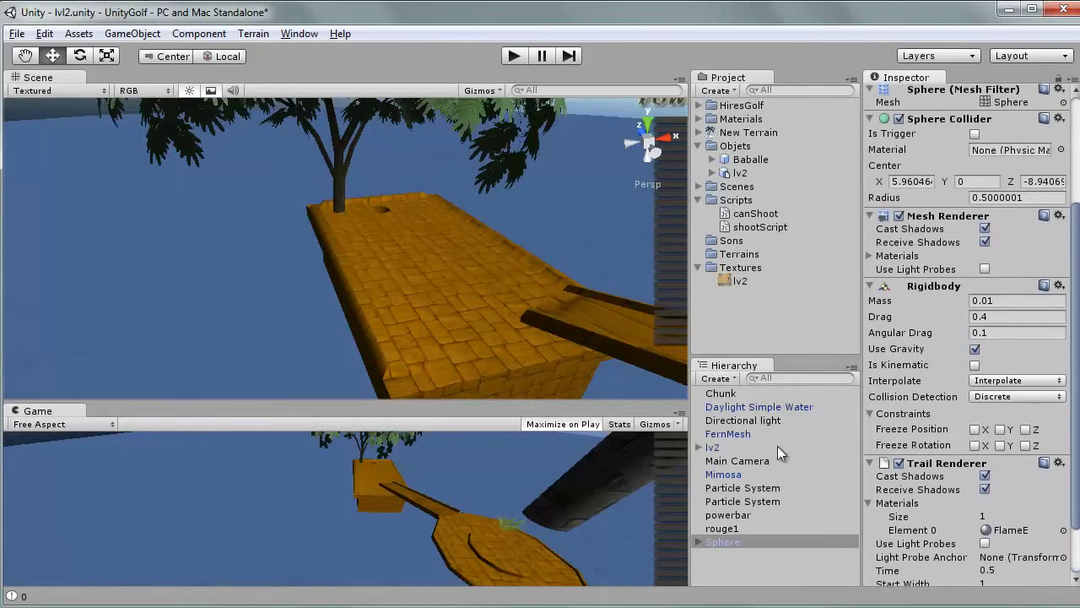
left_click(742, 461)
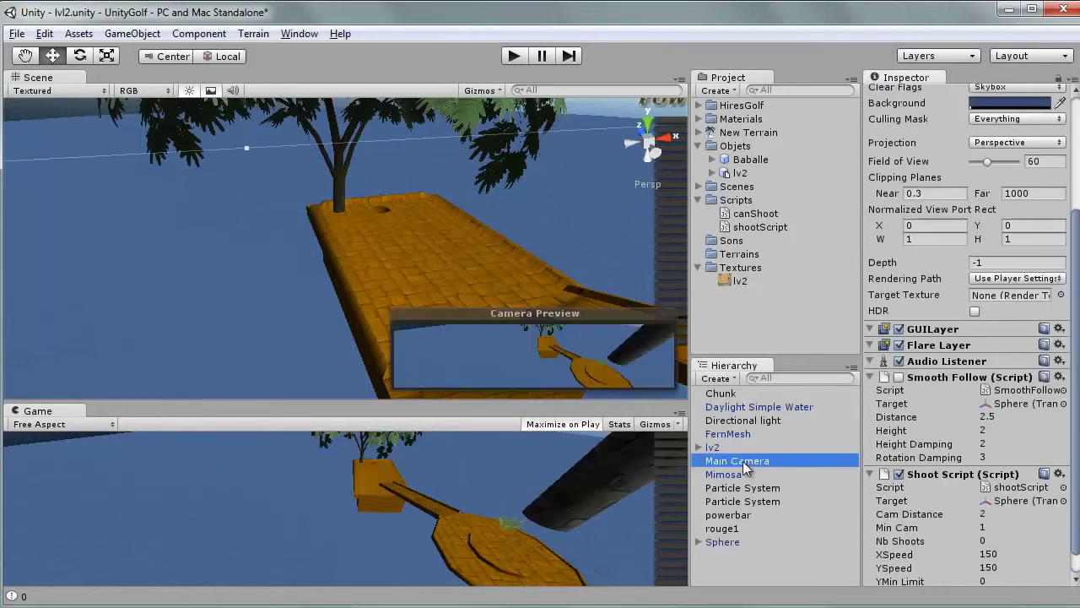
left_click_drag(1077, 367, 1077, 407)
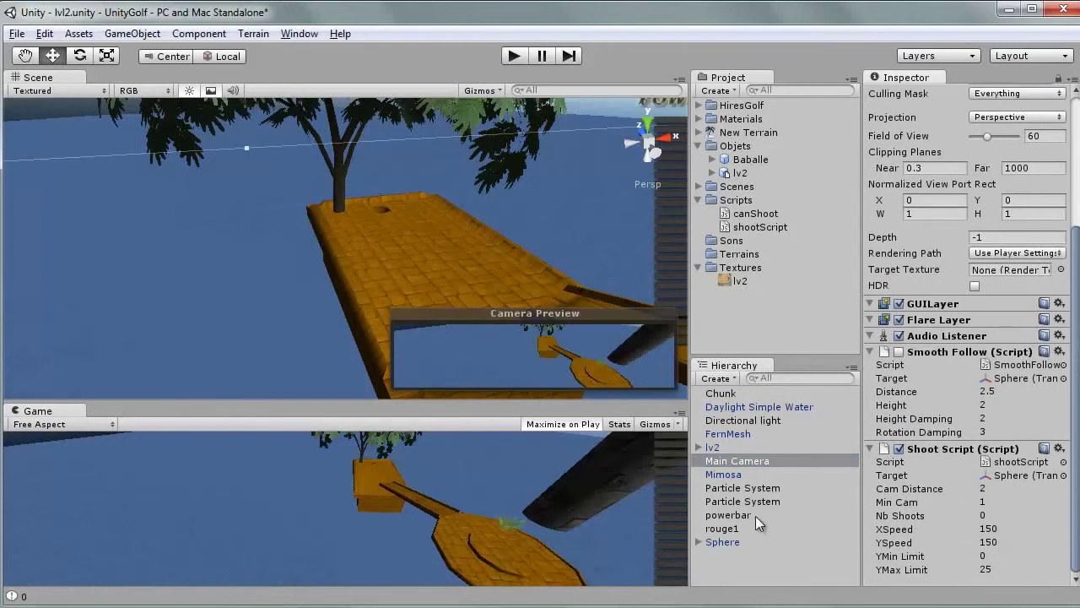
left_click(724, 530)
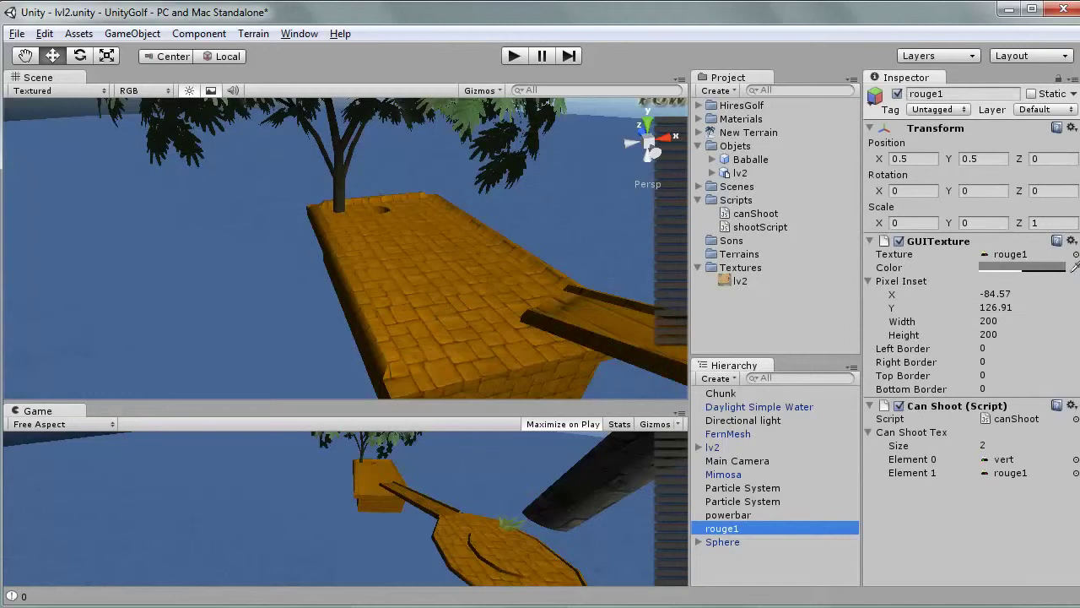
left_click(733, 148)
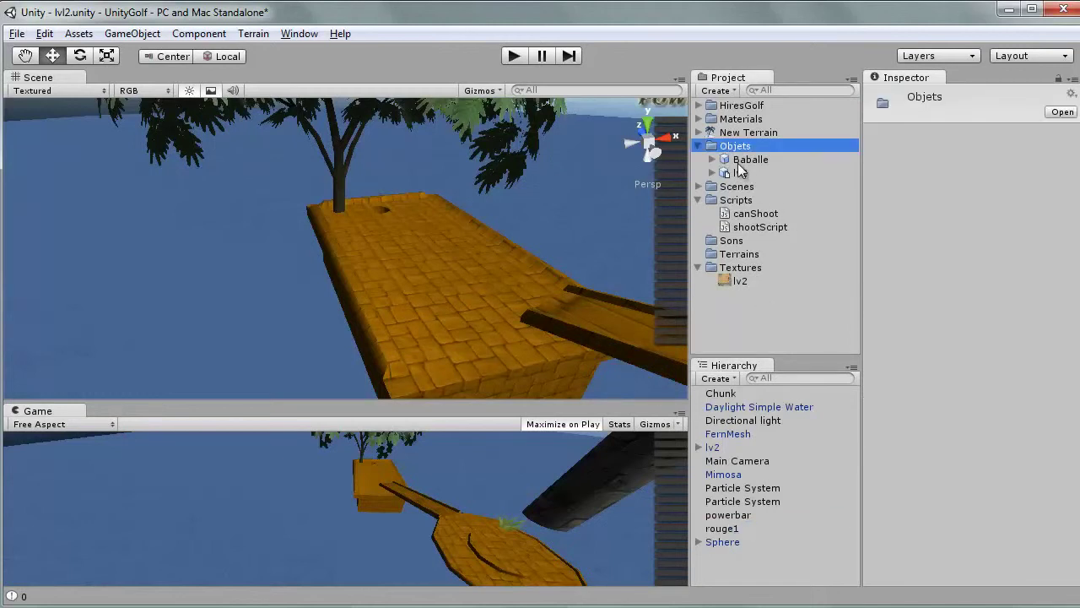
Step: Create a canShoot prefab in Objets and fill it with the rouge1 object
left_click(729, 89)
left_click(757, 215)
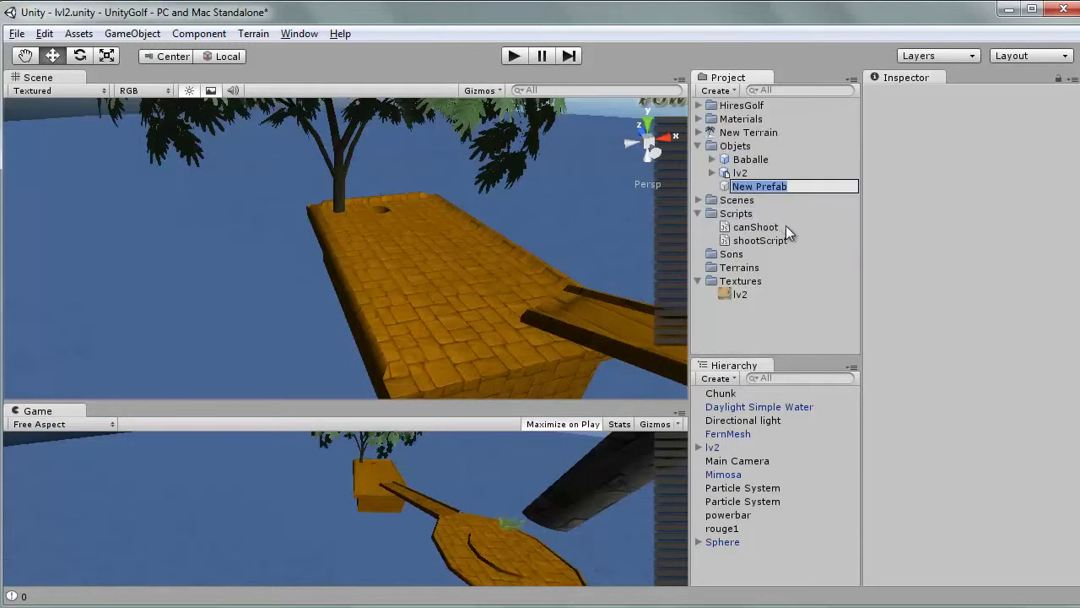
type("canSho")
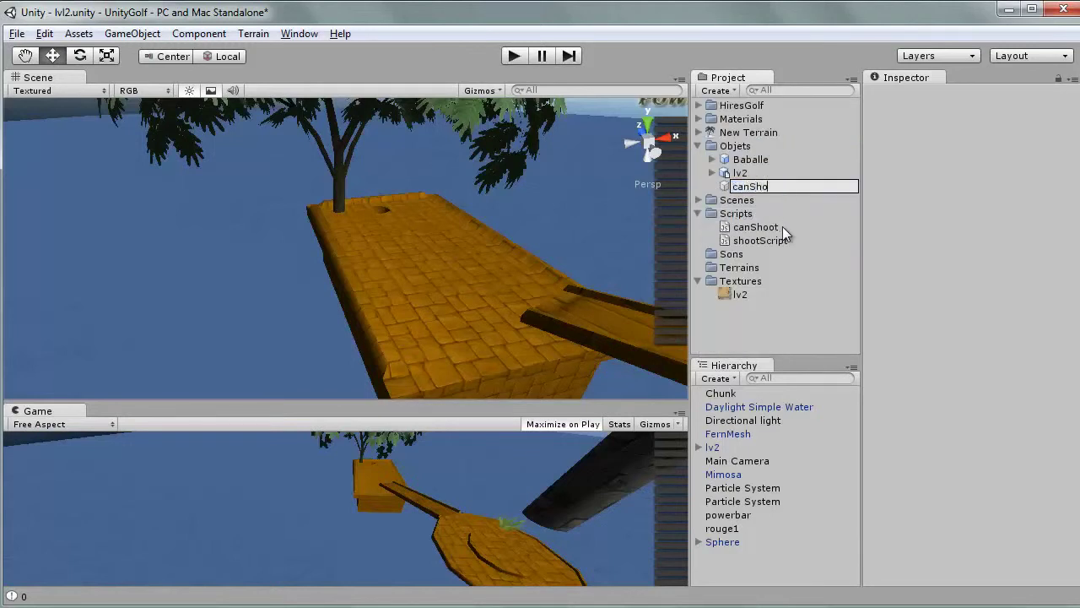
type("ot")
key("Return")
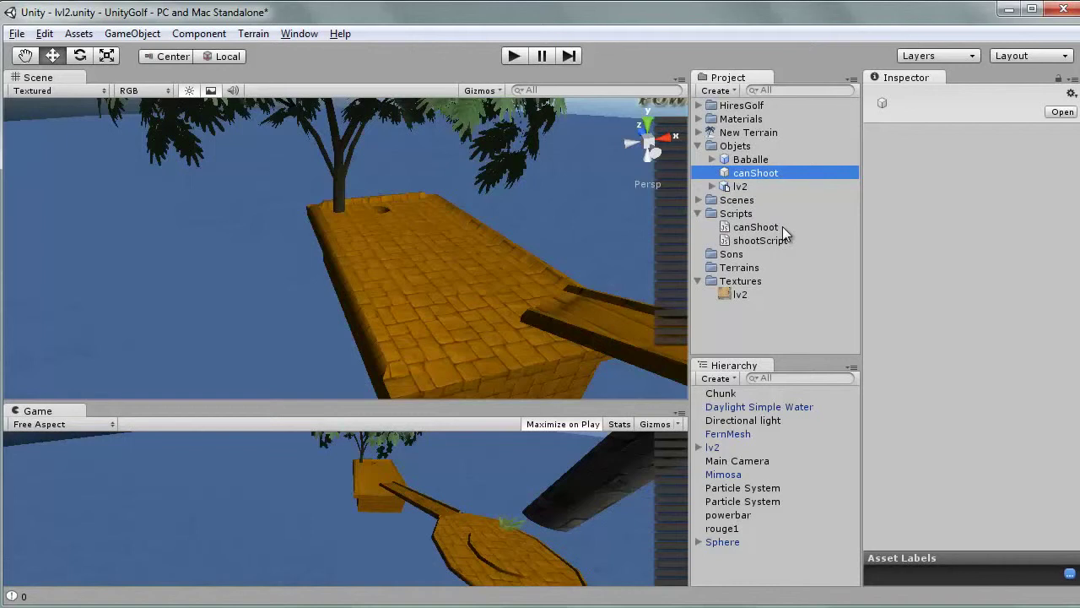
left_click_drag(730, 535, 744, 188)
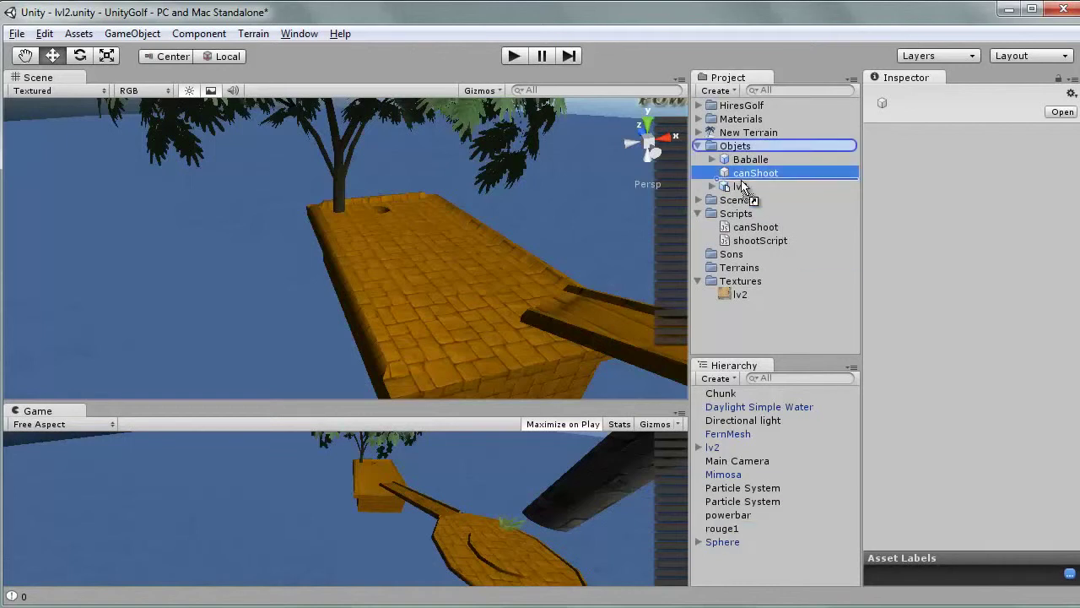
Step: Create a powerBar prefab in Objets holding the powerbar object
left_click(742, 148)
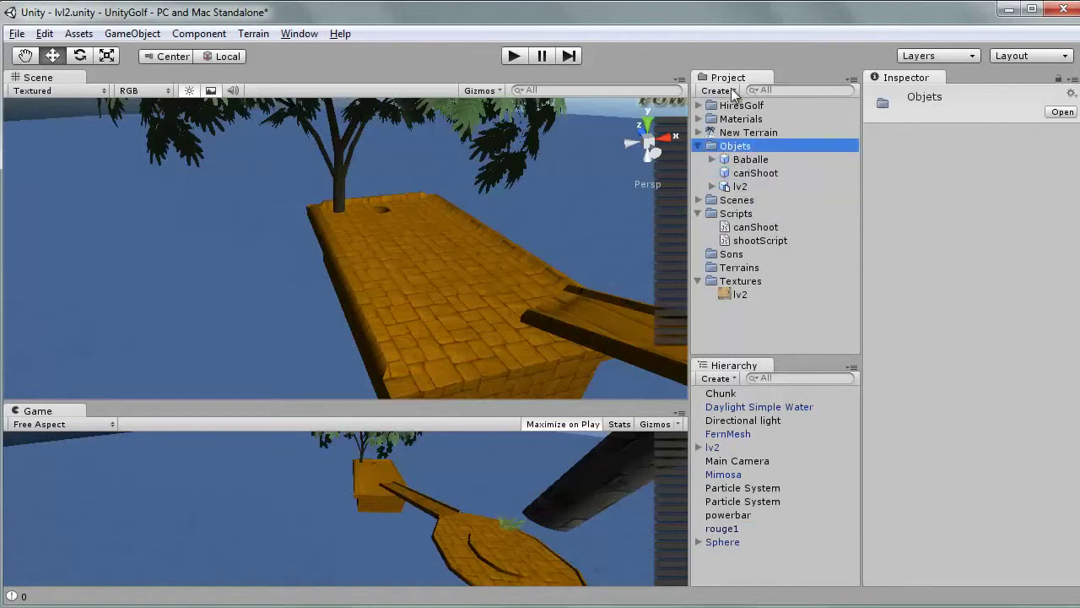
left_click(716, 90)
left_click(755, 214)
type("powerBar")
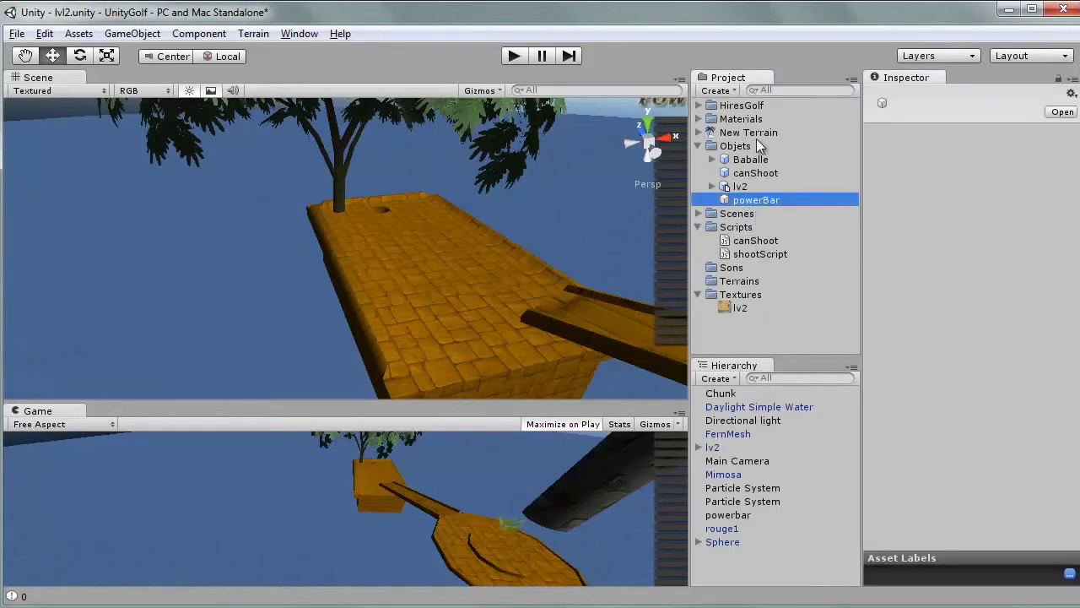
left_click_drag(724, 518, 753, 206)
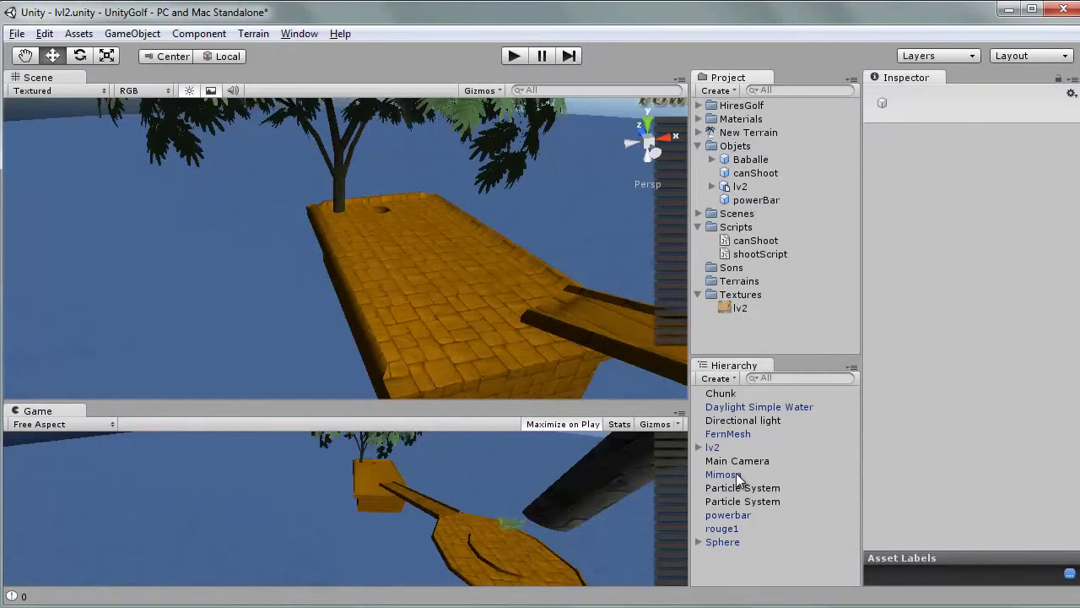
Step: Create a cam prefab in Objets containing the Main Camera
left_click(727, 147)
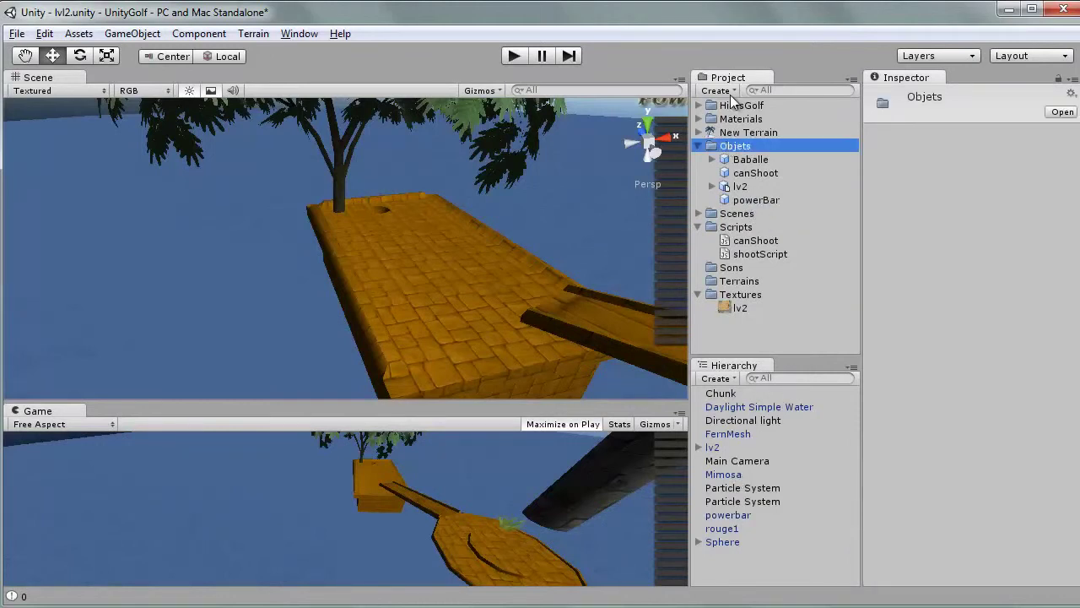
left_click(718, 90)
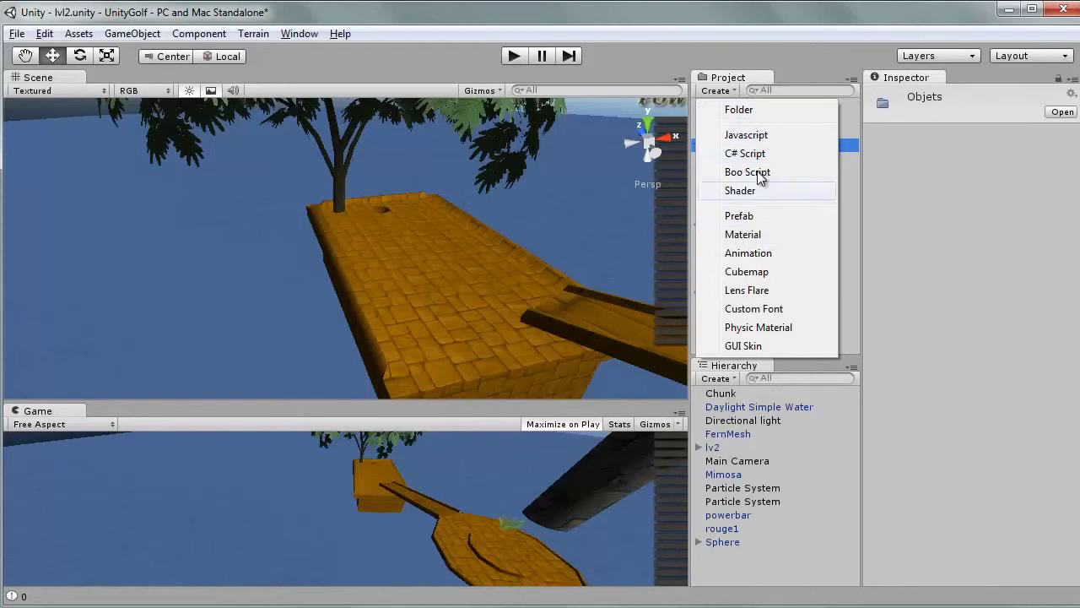
left_click(756, 216)
type("cam")
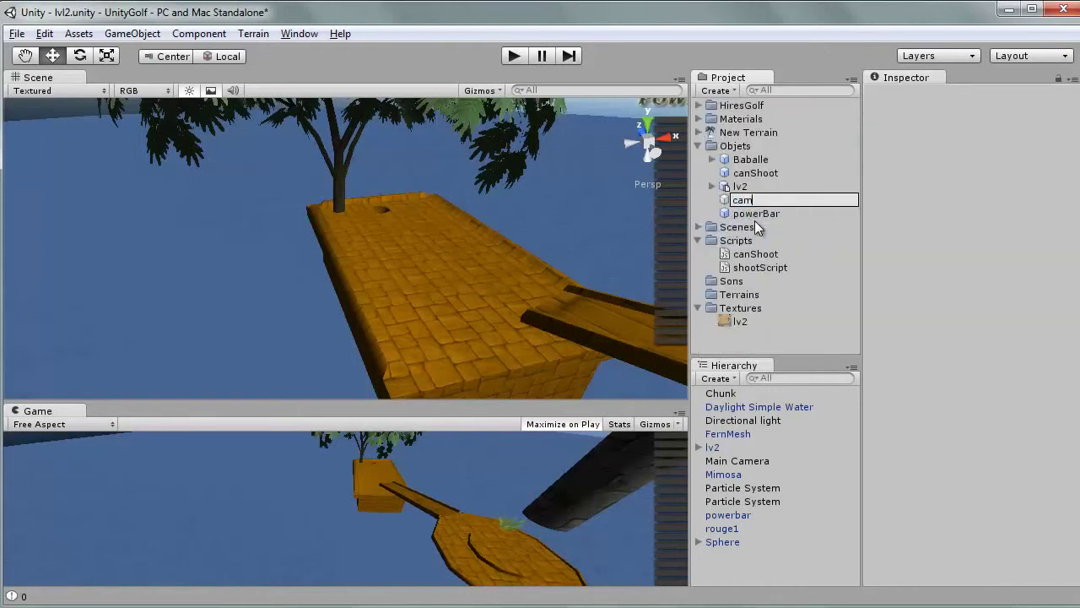
key("Return")
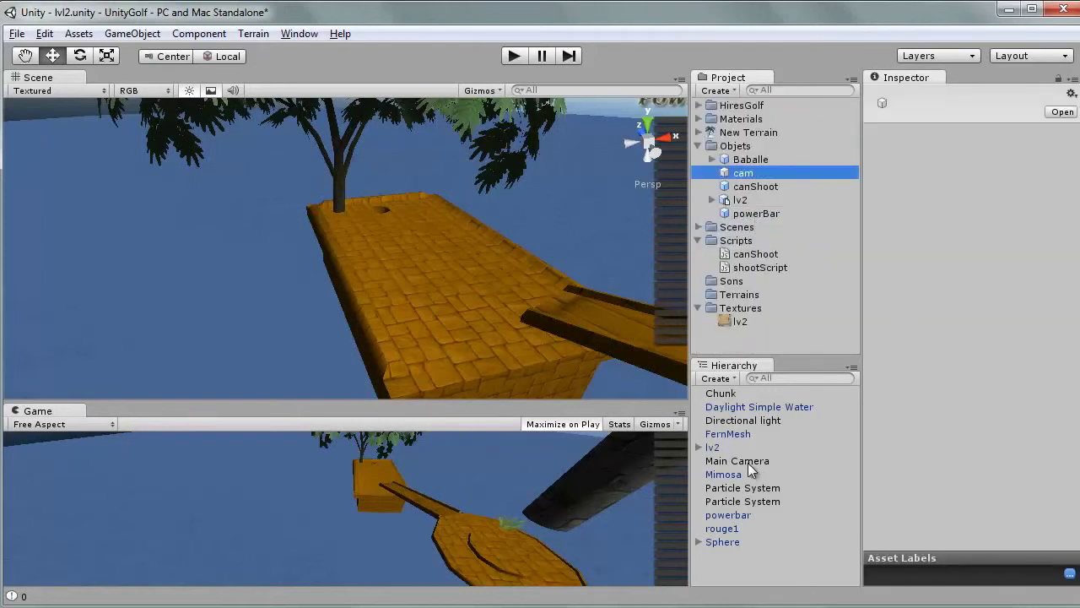
left_click_drag(748, 463, 743, 173)
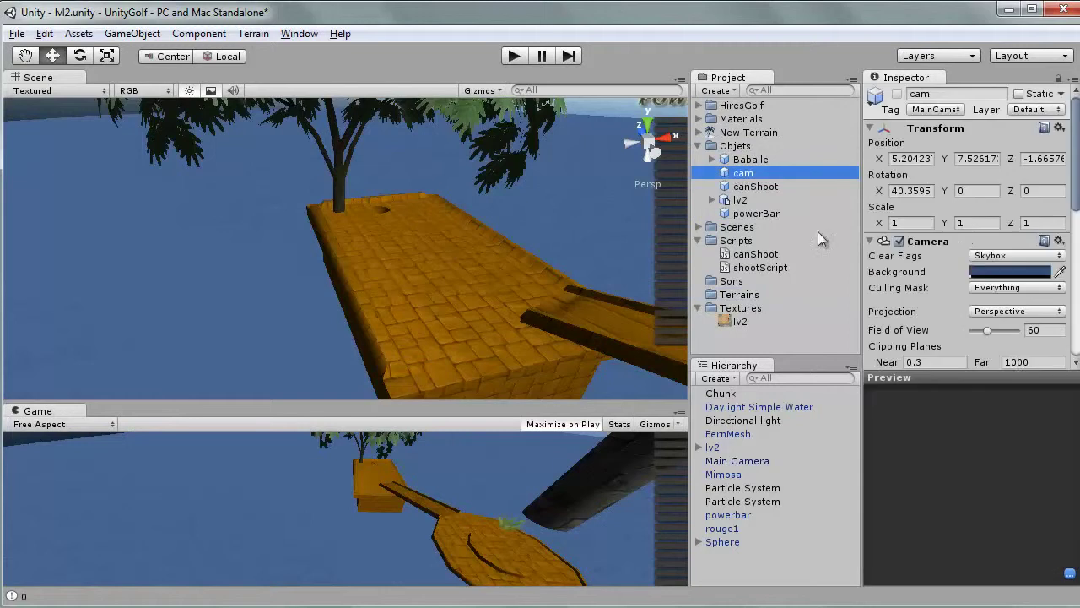
scroll(977, 229, "down", 4)
scroll(977, 229, "down", 3)
scroll(976, 229, "down", 1)
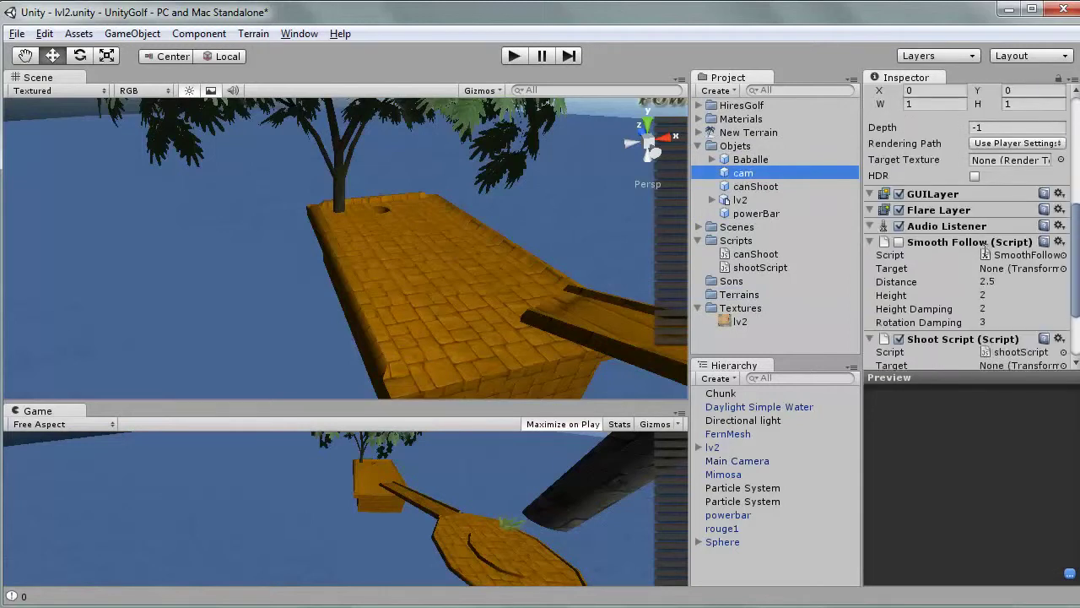
scroll(977, 228, "down", 1)
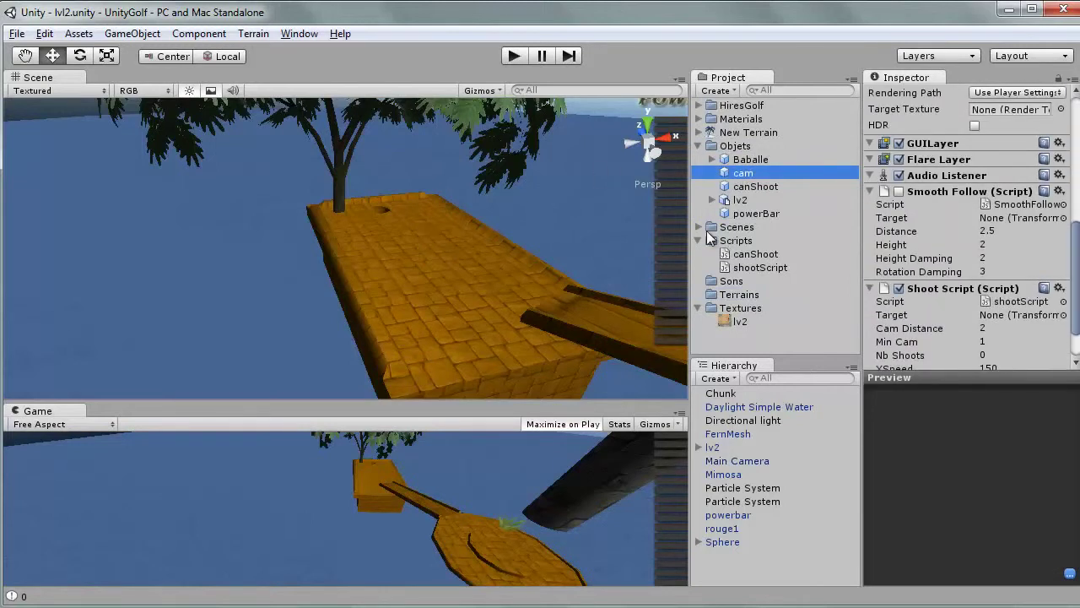
Step: Open the lvl1 scene and delete its old Balle ball and Main Camera
left_click(698, 227)
double_click(741, 241)
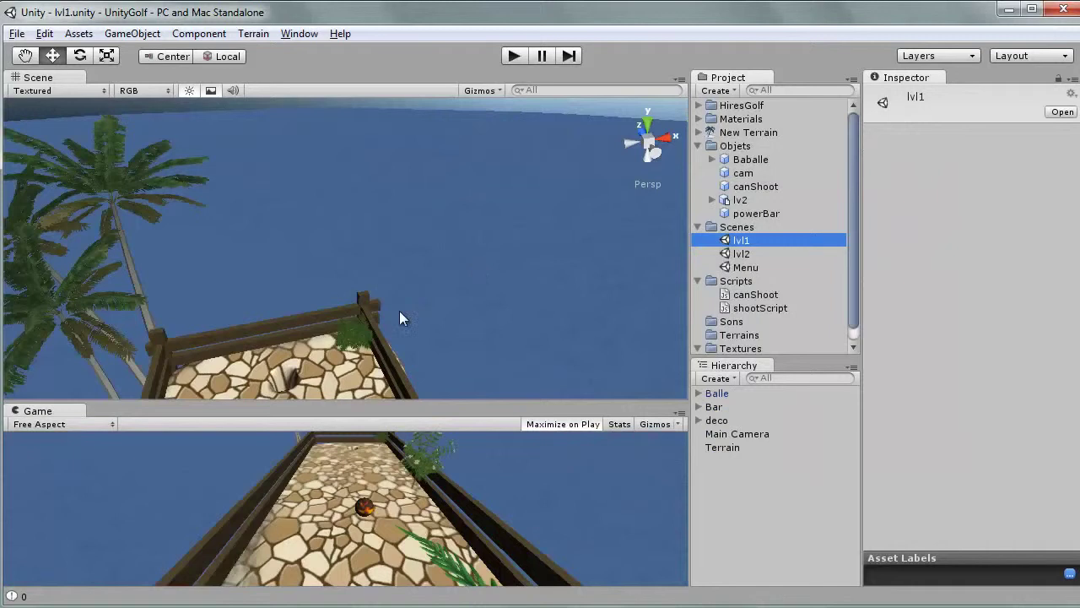
mouse_move(373, 251)
left_mouse_down("alt")
mouse_move(454, 209)
mouse_move(418, 249)
mouse_move(430, 262)
left_mouse_up("alt")
left_click(716, 395)
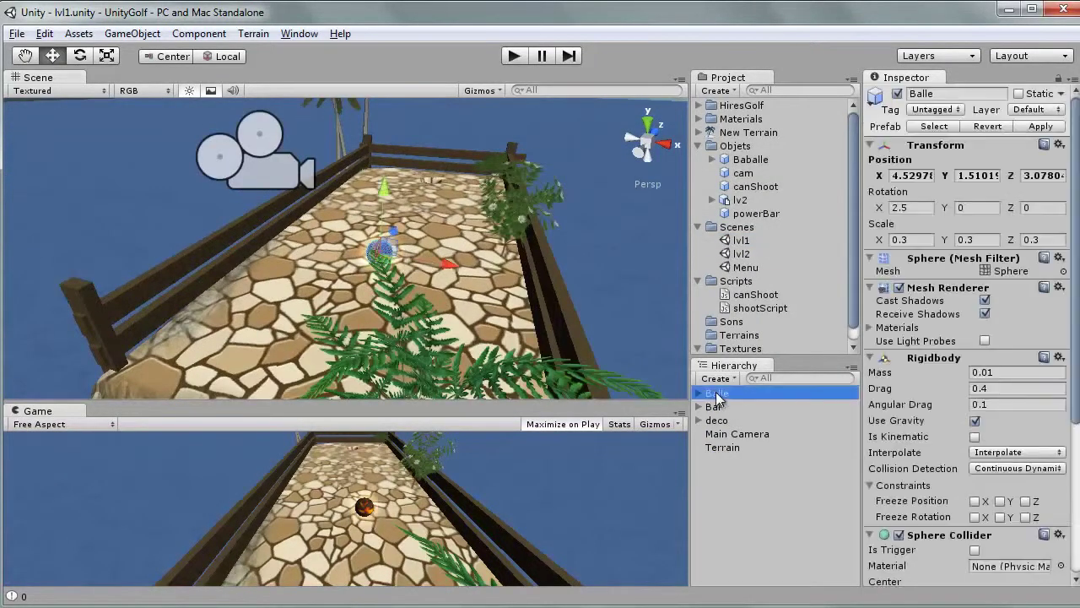
key("Delete")
left_click(734, 420)
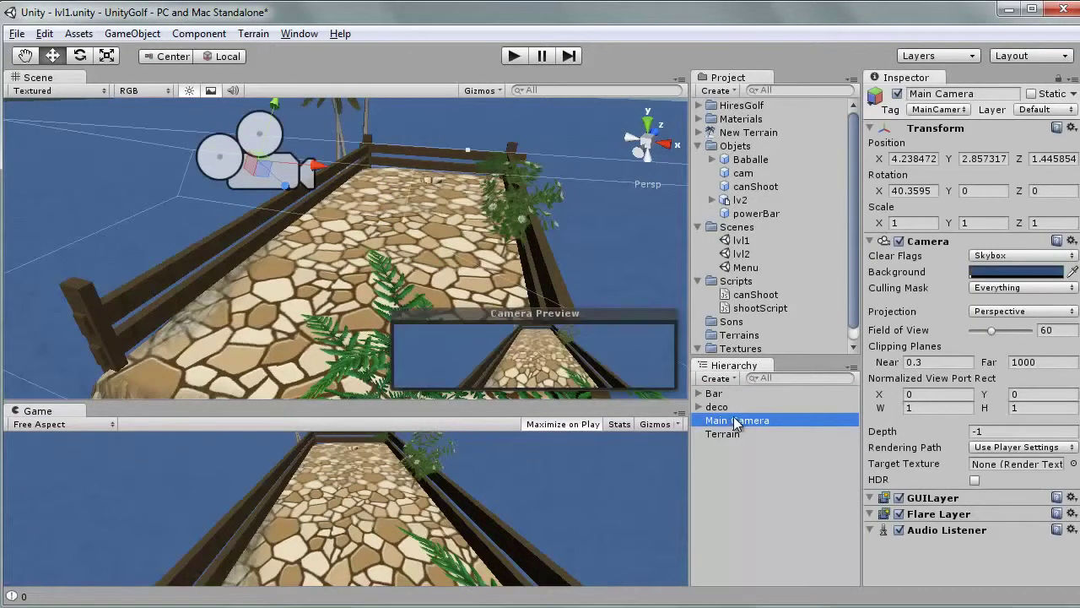
key("Delete")
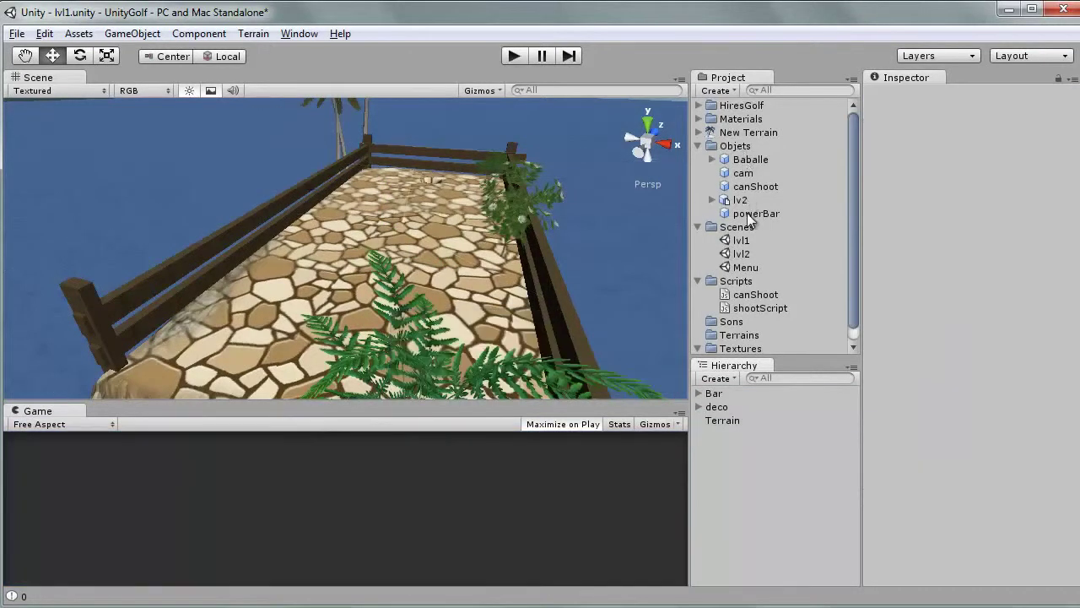
Step: Place the cam prefab in lvl1 and raise it above the path
left_click_drag(746, 170, 464, 287)
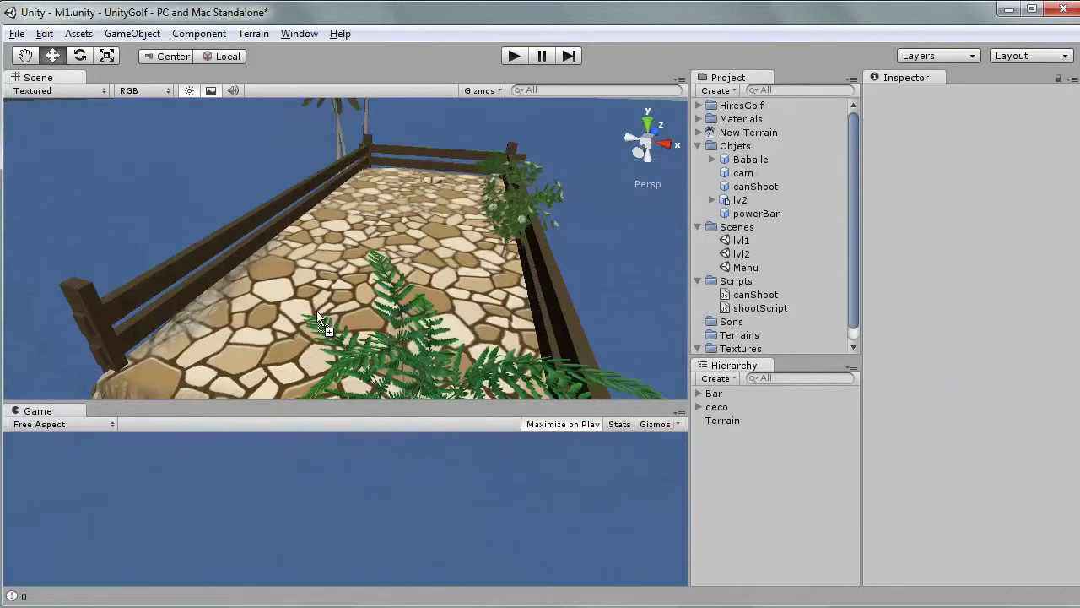
left_click_drag(296, 323, 297, 323)
key("f")
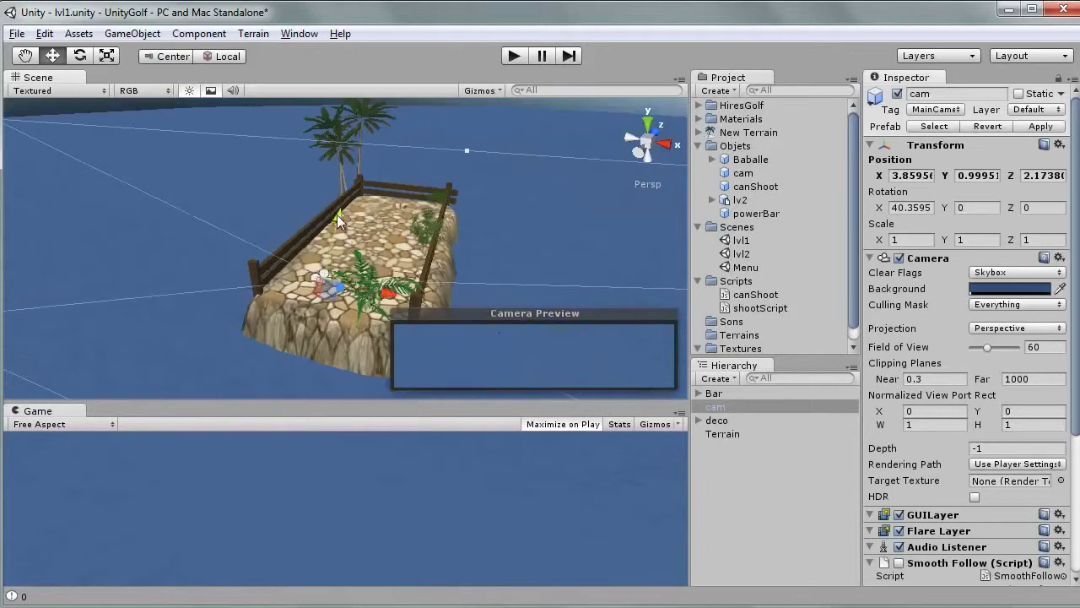
left_click_drag(361, 179, 389, 148)
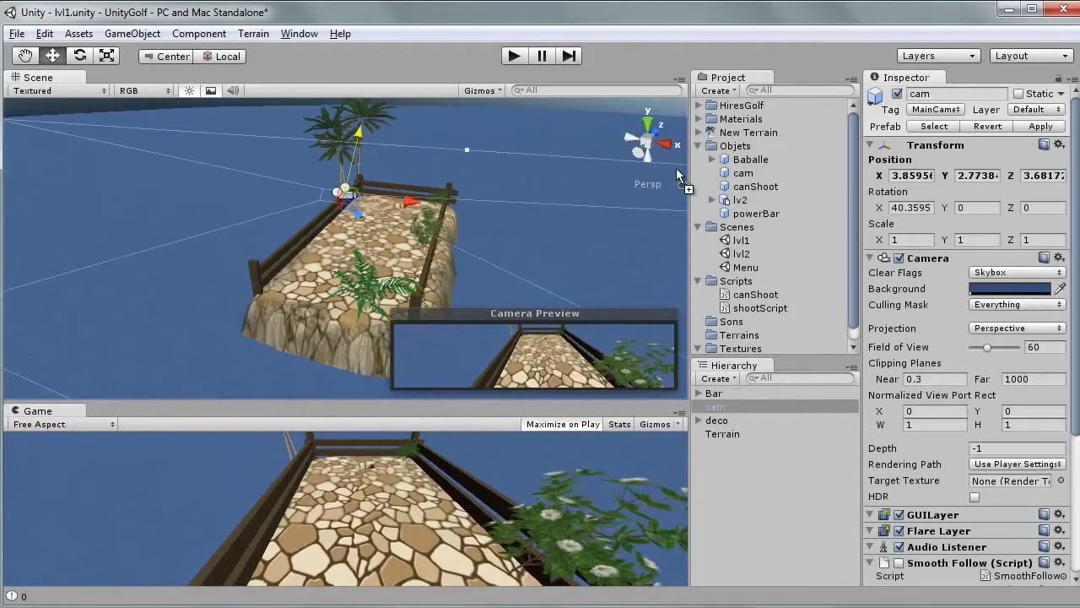
Step: Place the Baballe ball on the path, then add the canShoot and powerBar prefabs
left_click_drag(680, 177, 338, 283)
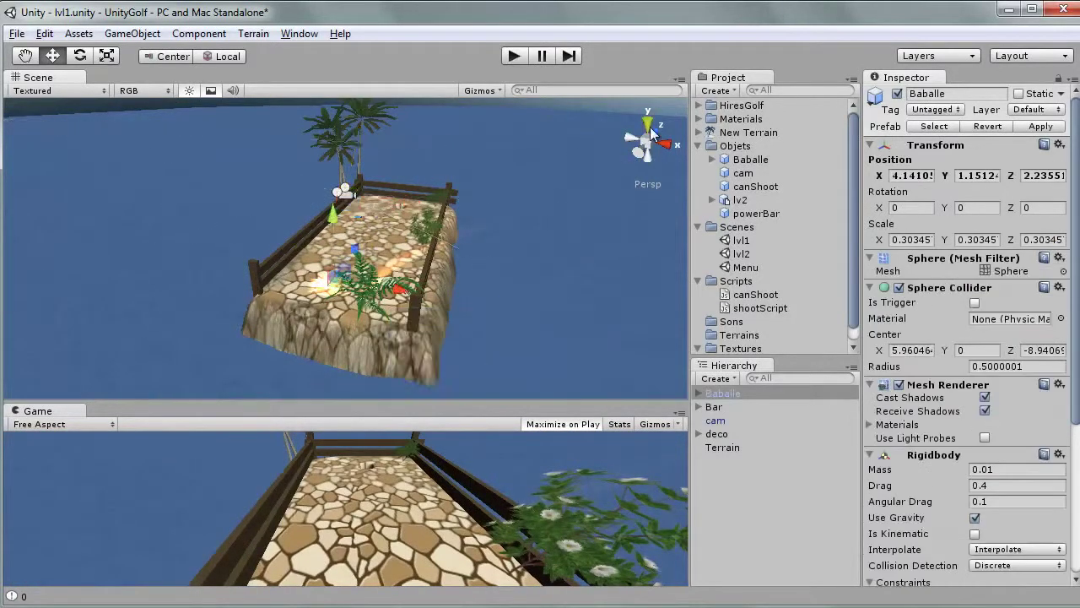
left_click(648, 127)
scroll(392, 302, "up", 3)
scroll(432, 300, "up", 3)
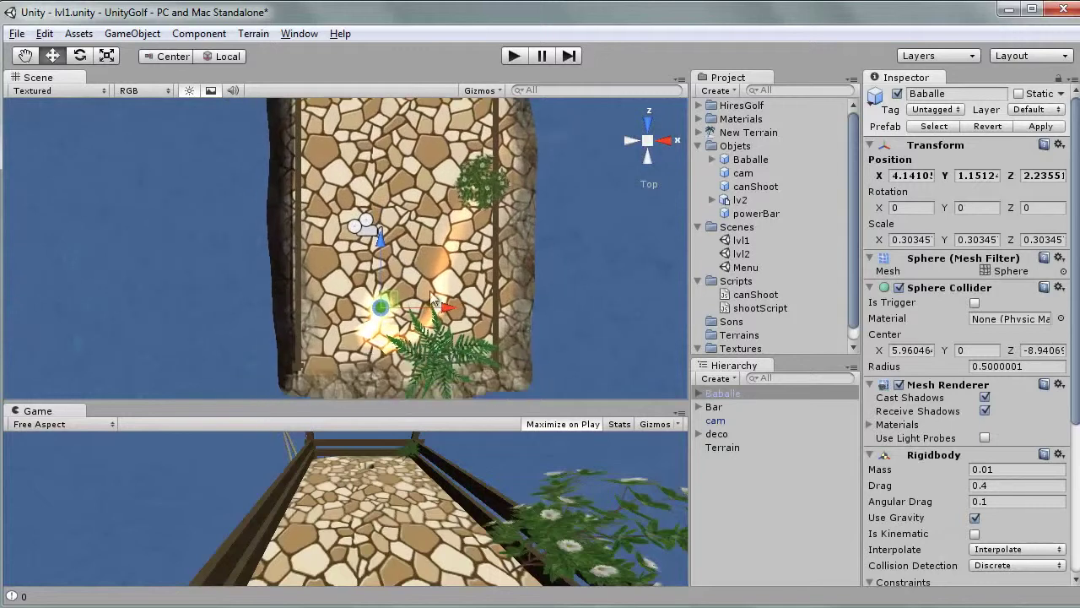
left_click_drag(440, 307, 461, 308)
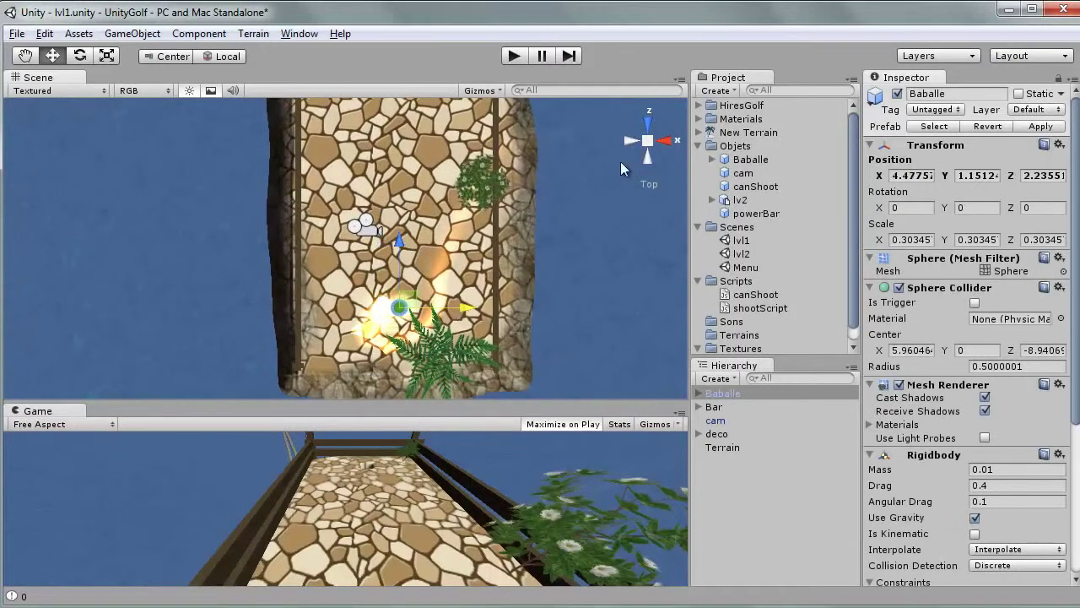
mouse_move(749, 195)
left_mouse_down()
mouse_move(741, 509)
mouse_move(738, 500)
left_mouse_up()
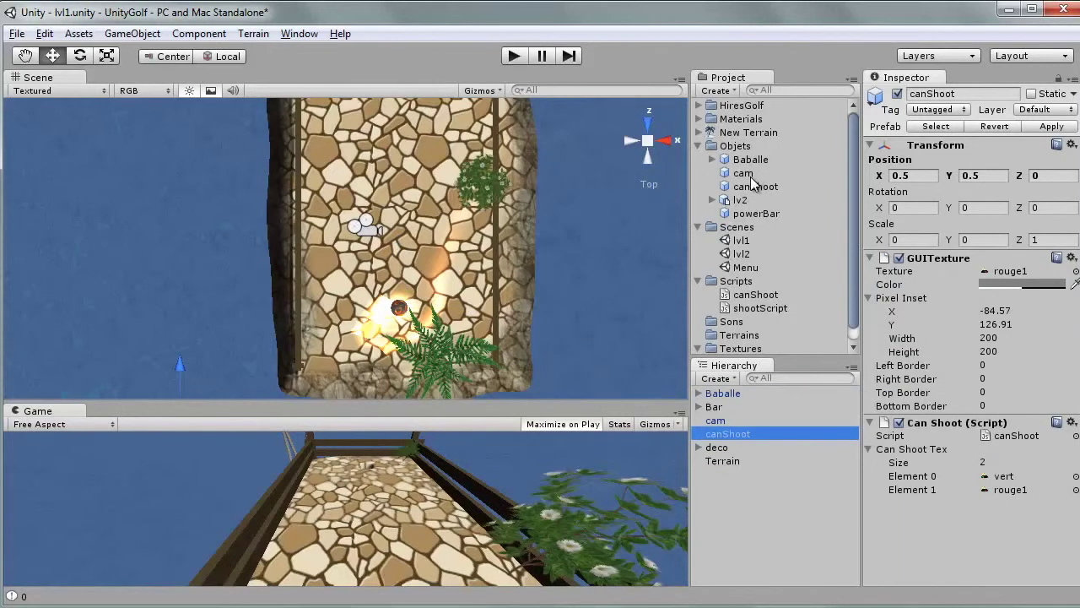
left_click_drag(746, 216, 734, 429)
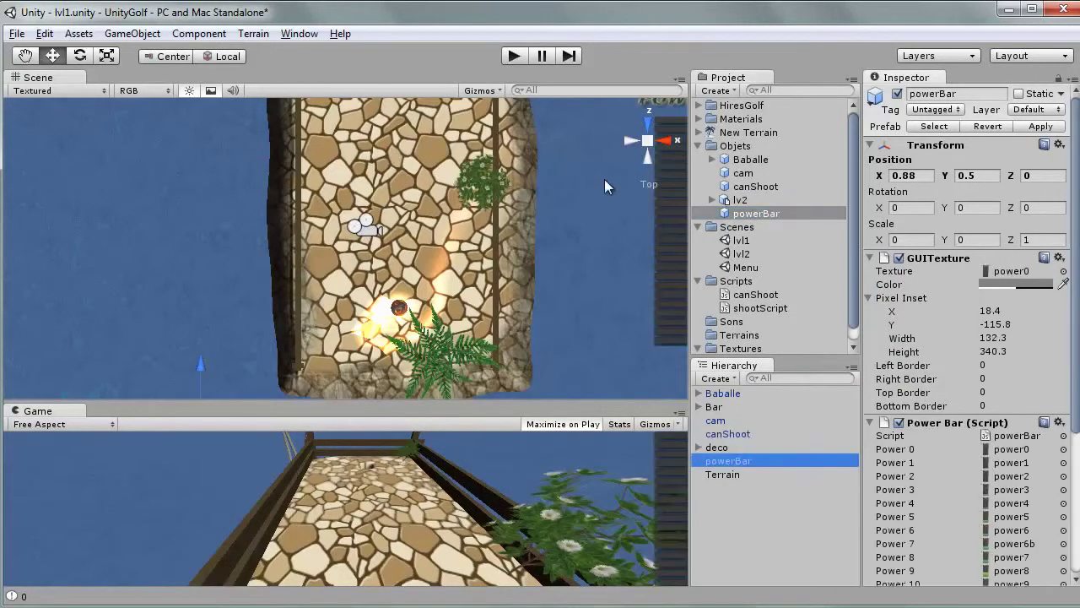
Step: Play-test lvl1, set cam's Smooth Follow Target to Baballe, then play-test again
left_click(514, 59)
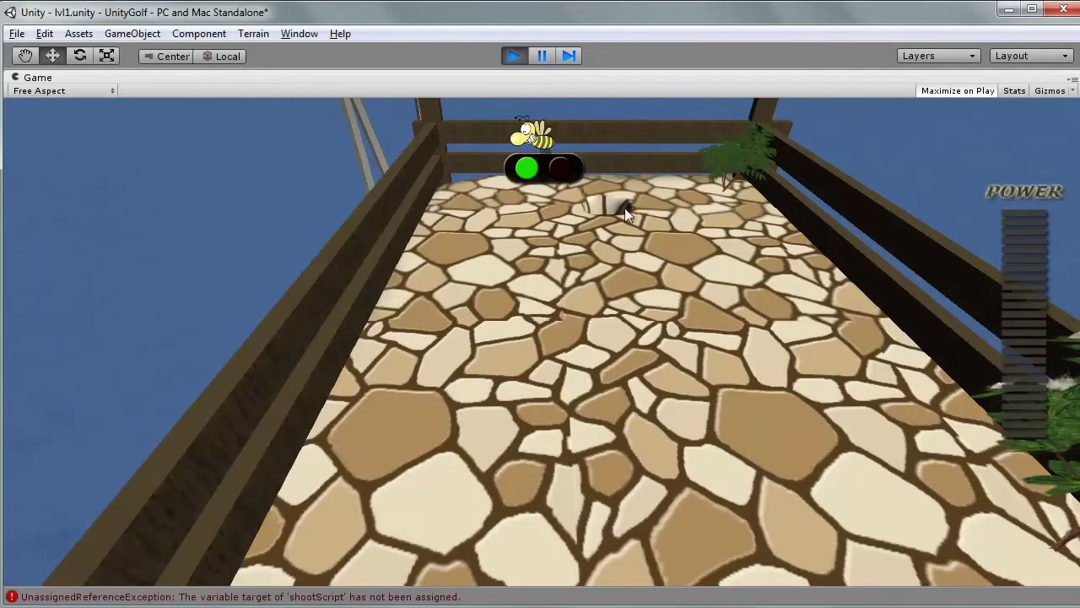
left_click(515, 56)
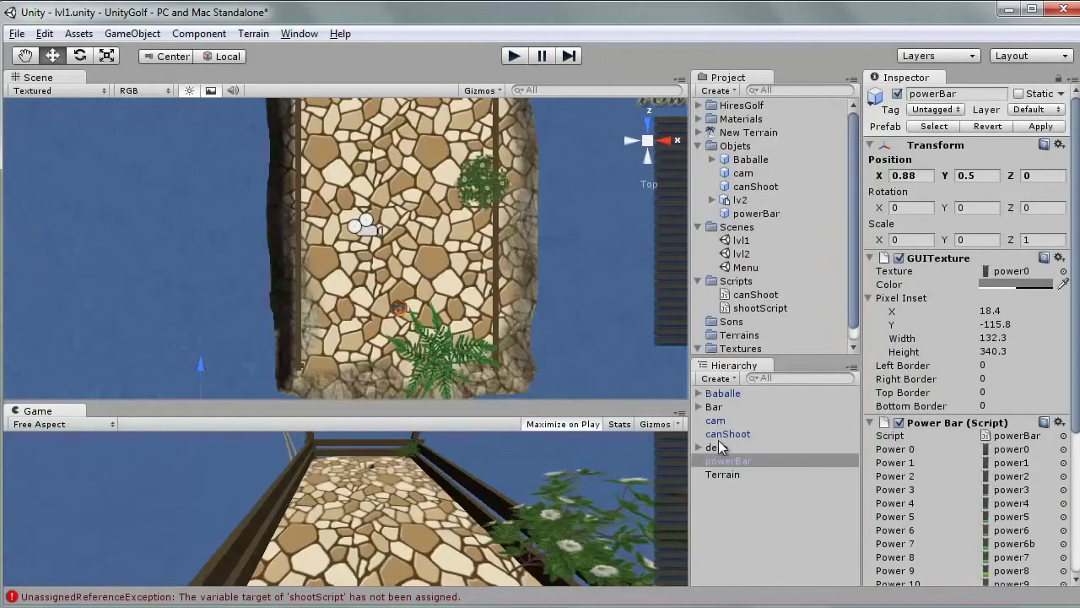
left_click(726, 422)
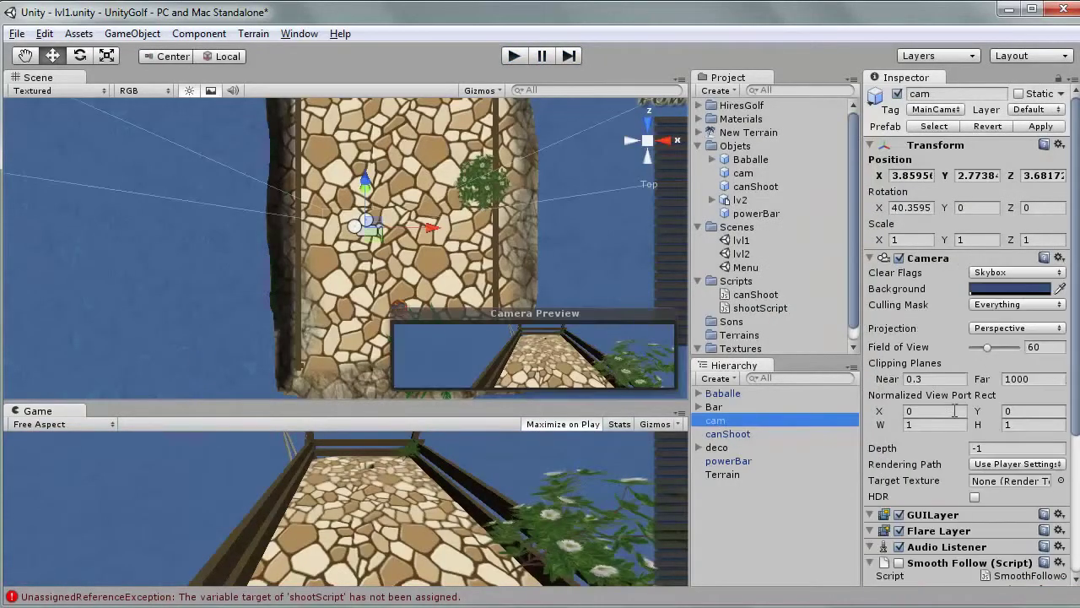
left_click_drag(1070, 372, 1071, 519)
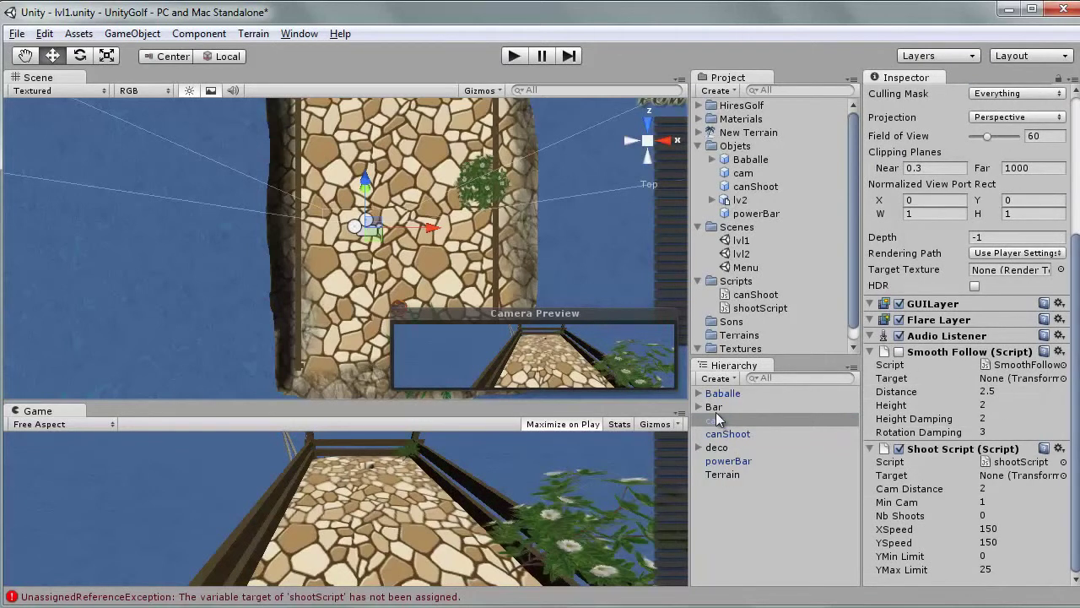
left_click_drag(725, 395, 1021, 378)
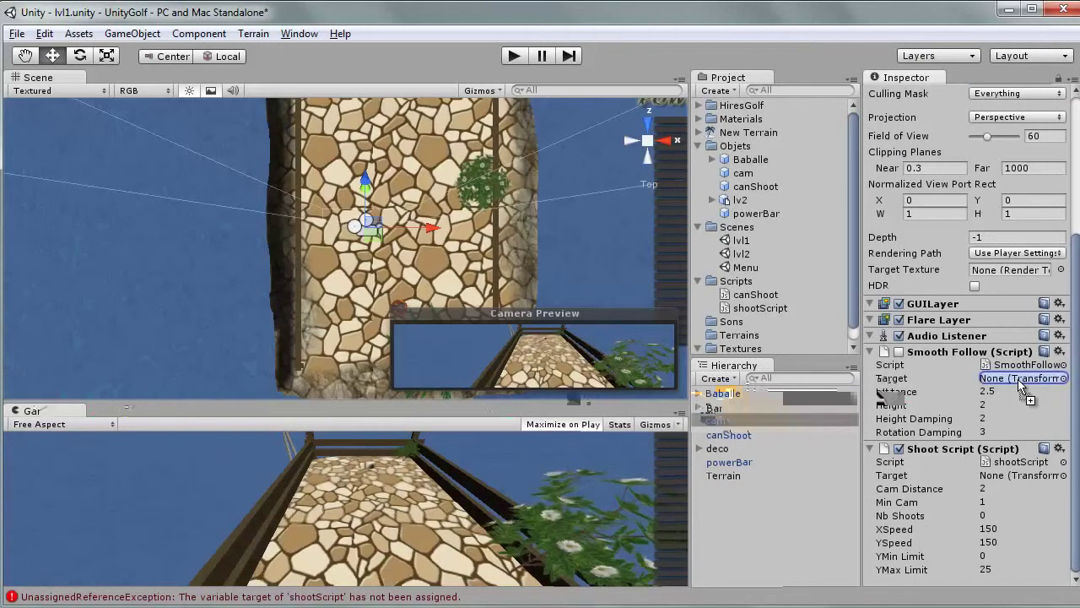
left_click(514, 56)
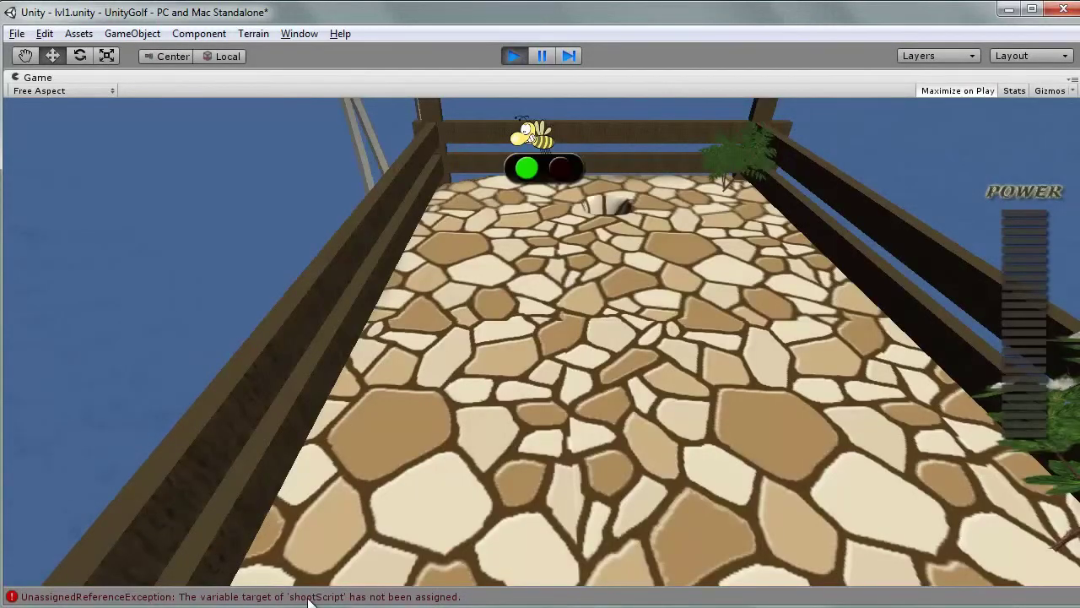
left_click(515, 56)
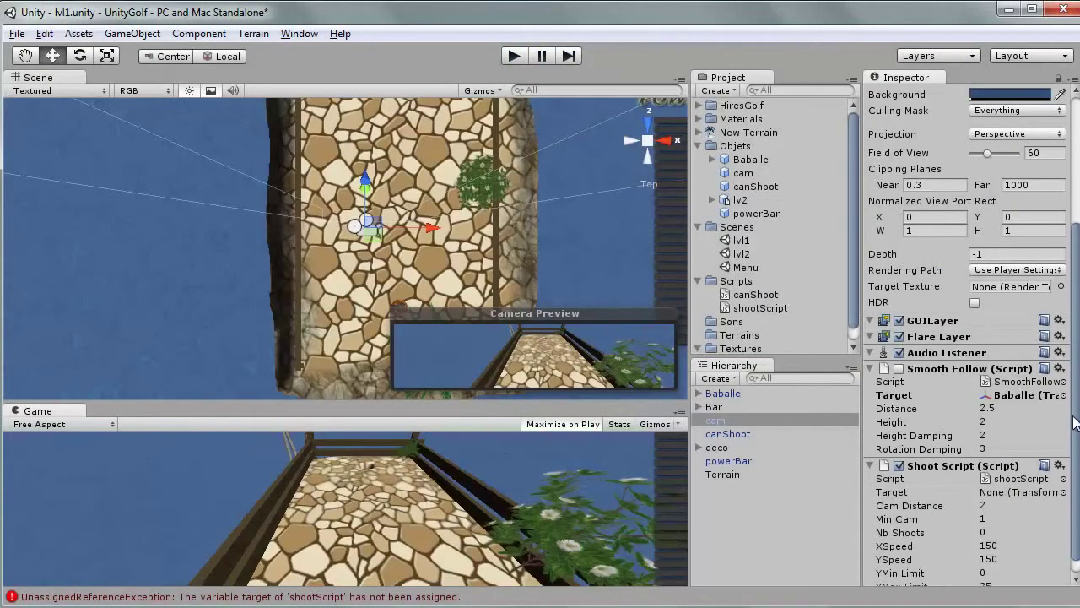
left_click_drag(1076, 422, 1077, 448)
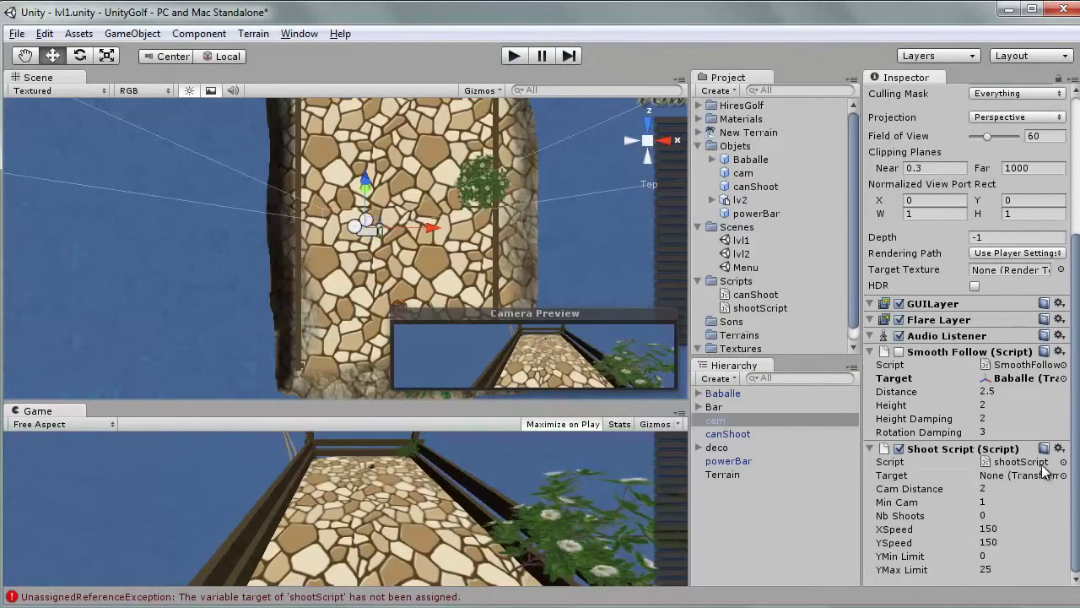
Step: Set Baballe as the target of cam's Shoot Script
left_click_drag(715, 420, 731, 398)
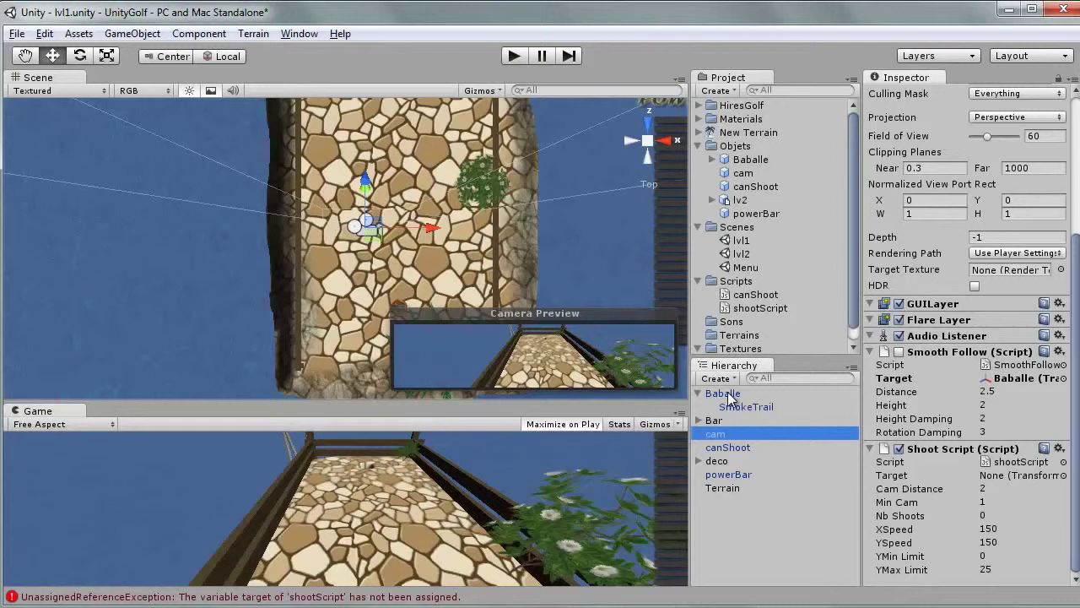
left_click(713, 395)
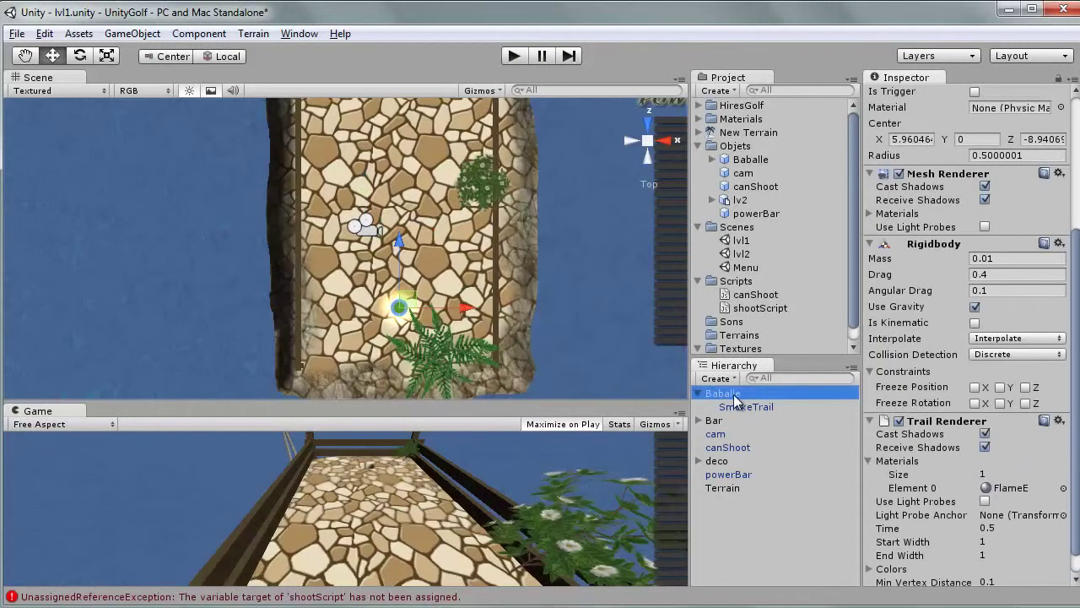
left_click(733, 450)
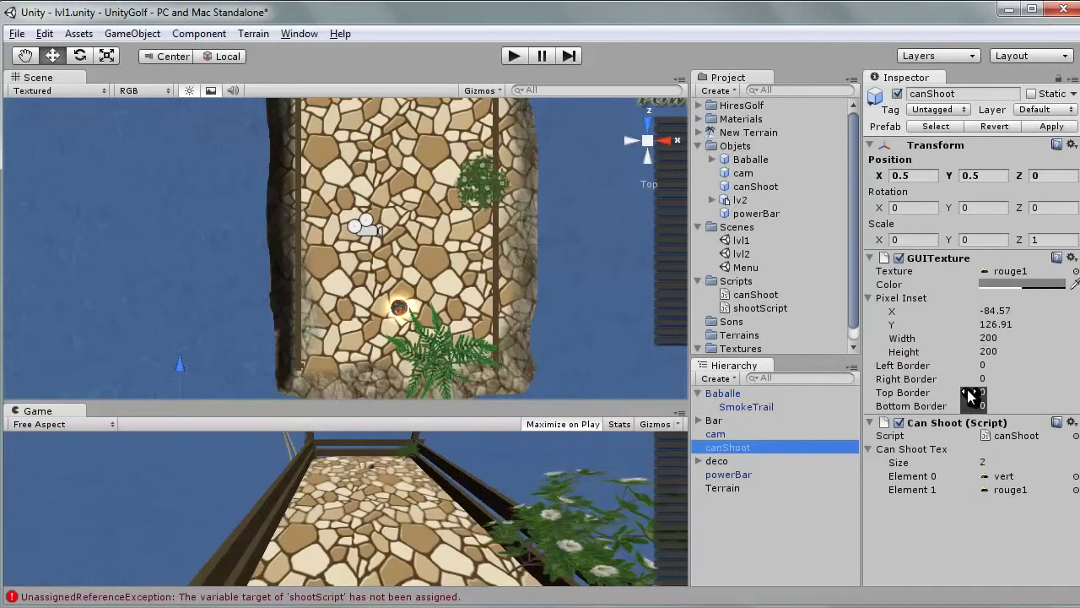
left_click(717, 435)
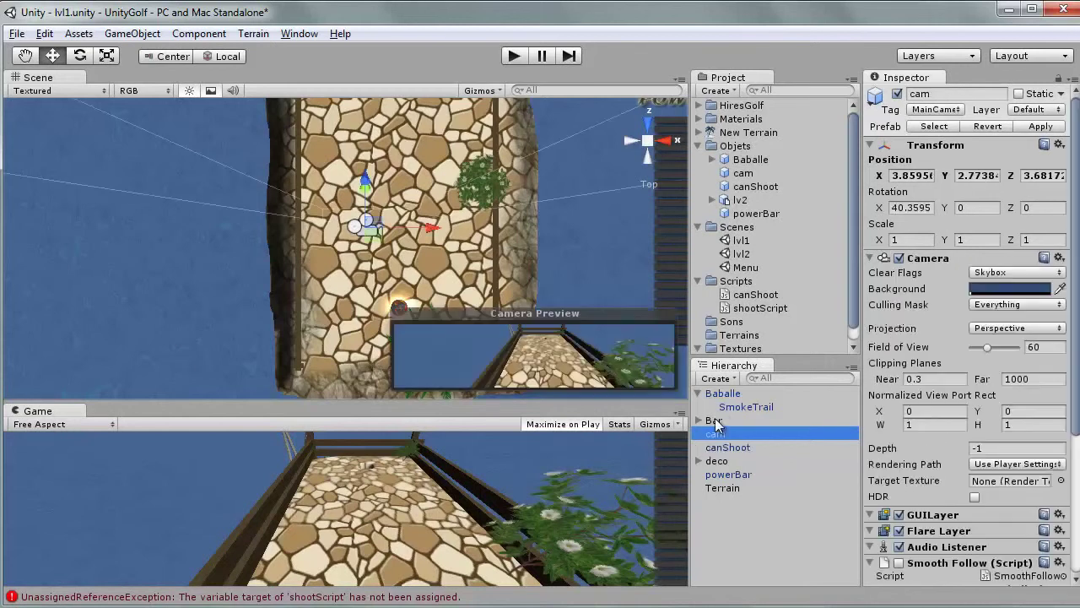
left_click_drag(725, 398, 930, 466)
left_click_drag(991, 574, 992, 588)
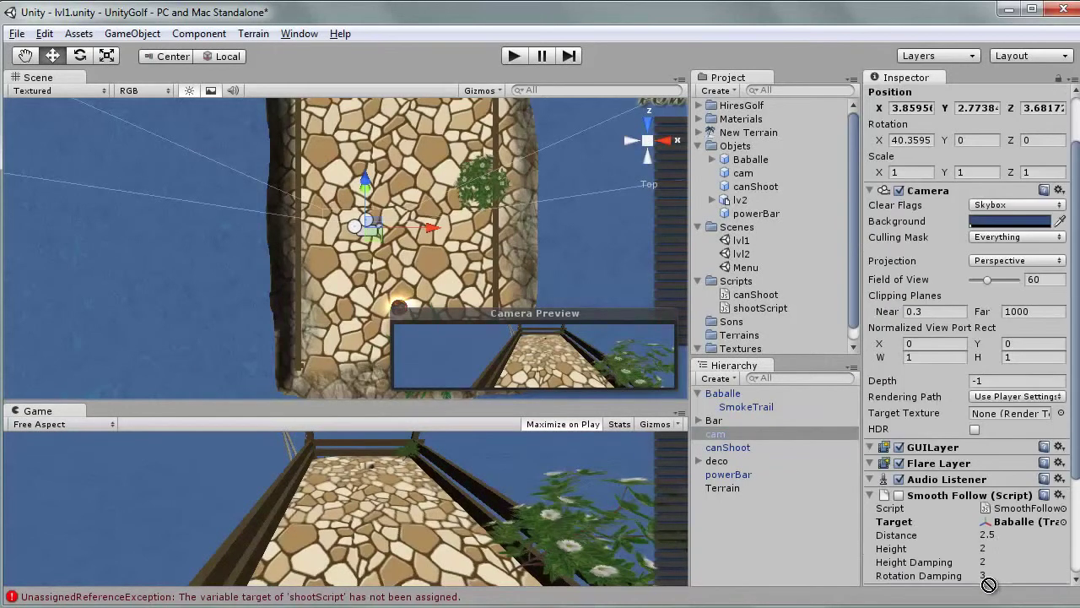
scroll(983, 582, "down", 5)
scroll(980, 588, "down", 1)
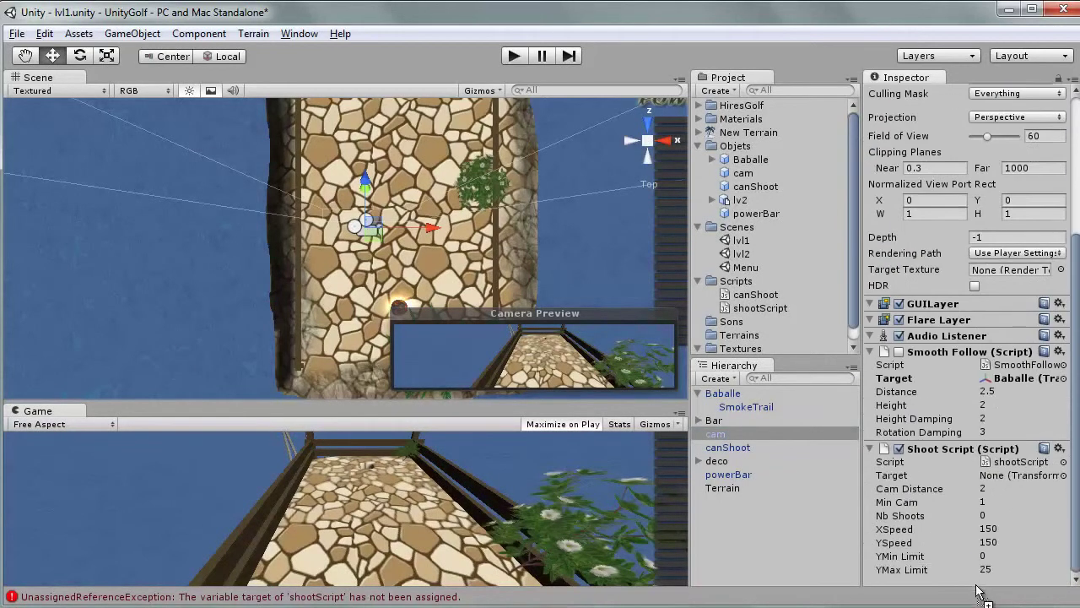
left_click_drag(994, 505, 1009, 475)
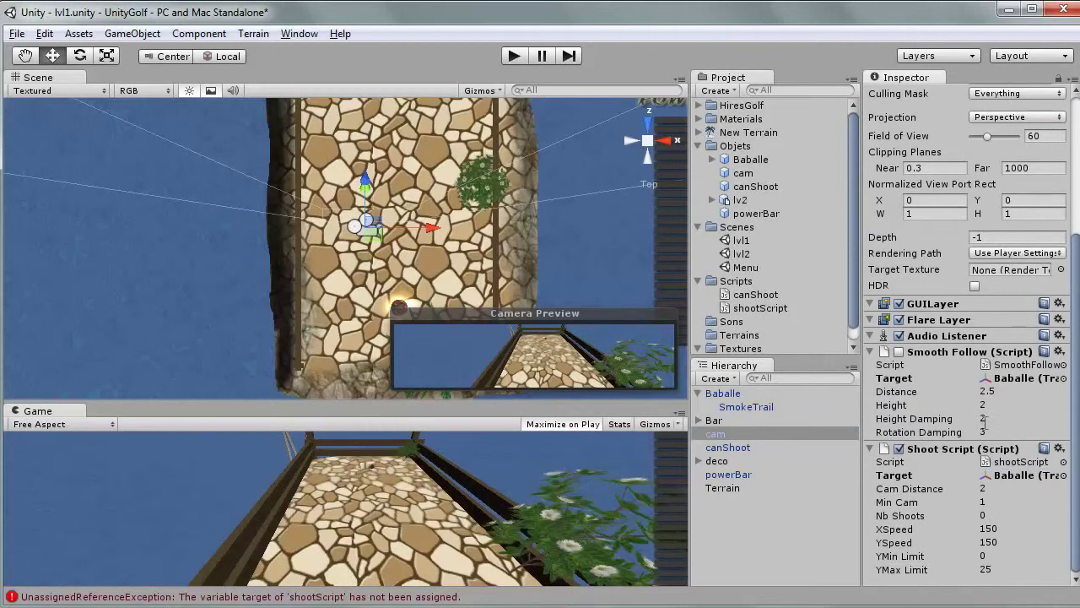
Step: Remove the Smooth Follow component from cam and start a play test
right_click(947, 353)
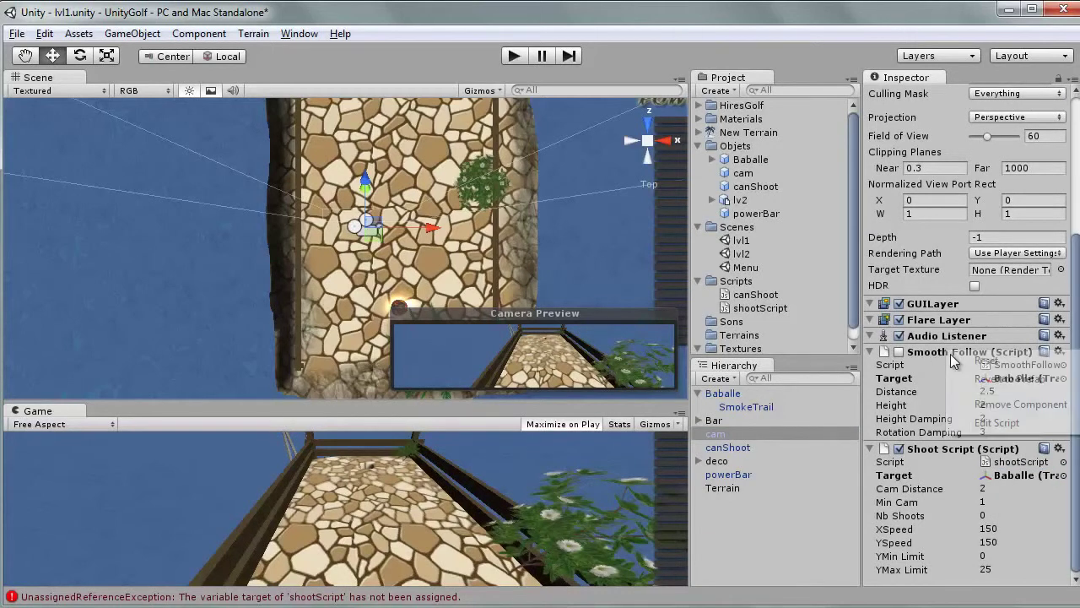
left_click(988, 407)
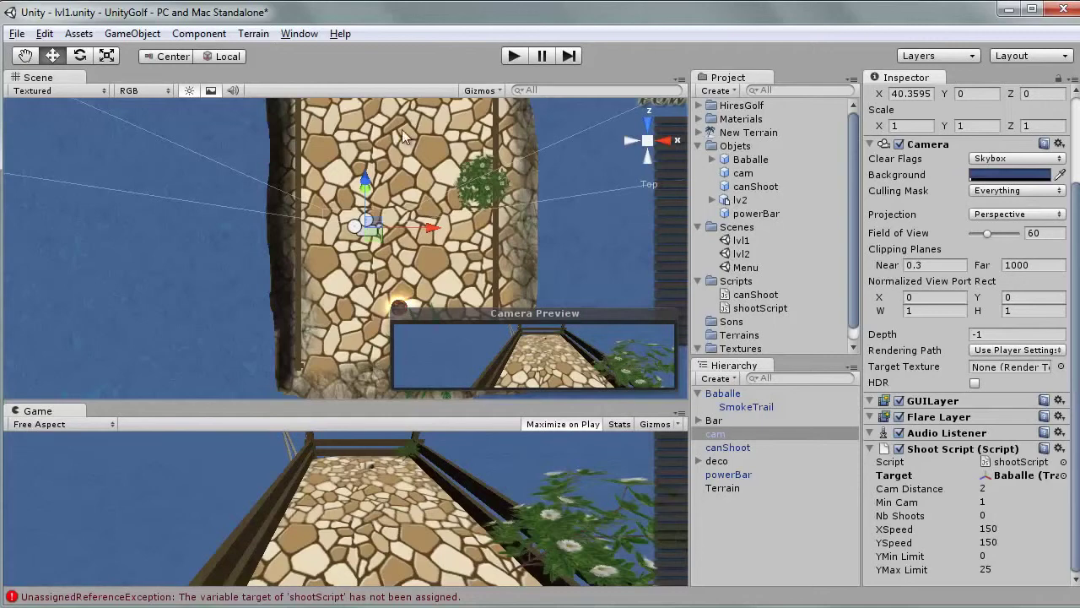
left_click(515, 56)
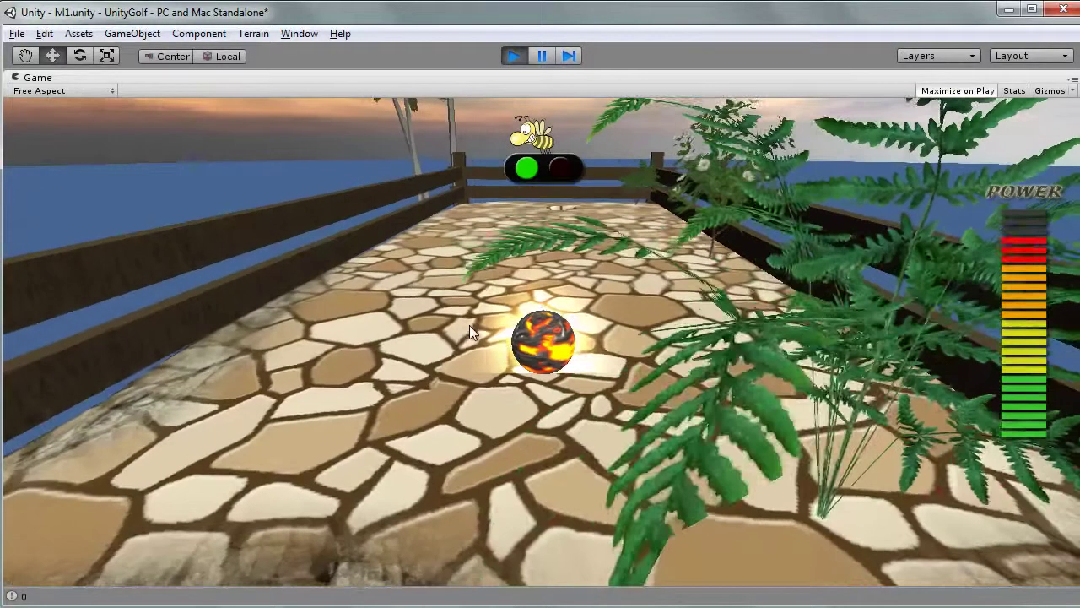
Step: Shoot the ball twice through the tube into the hole, then stop the game
left_click(479, 357)
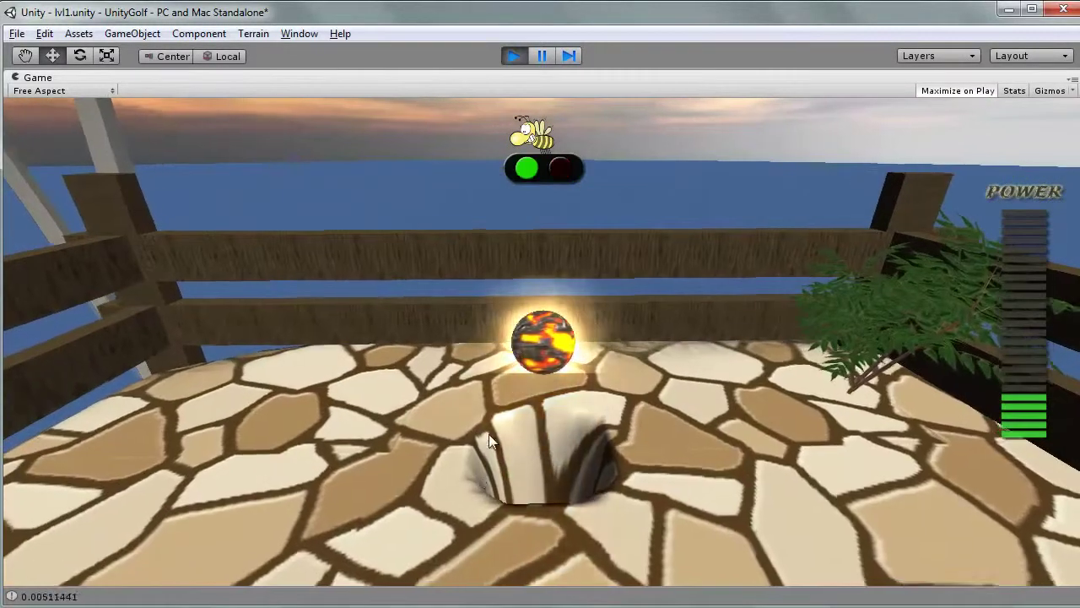
left_click(489, 434)
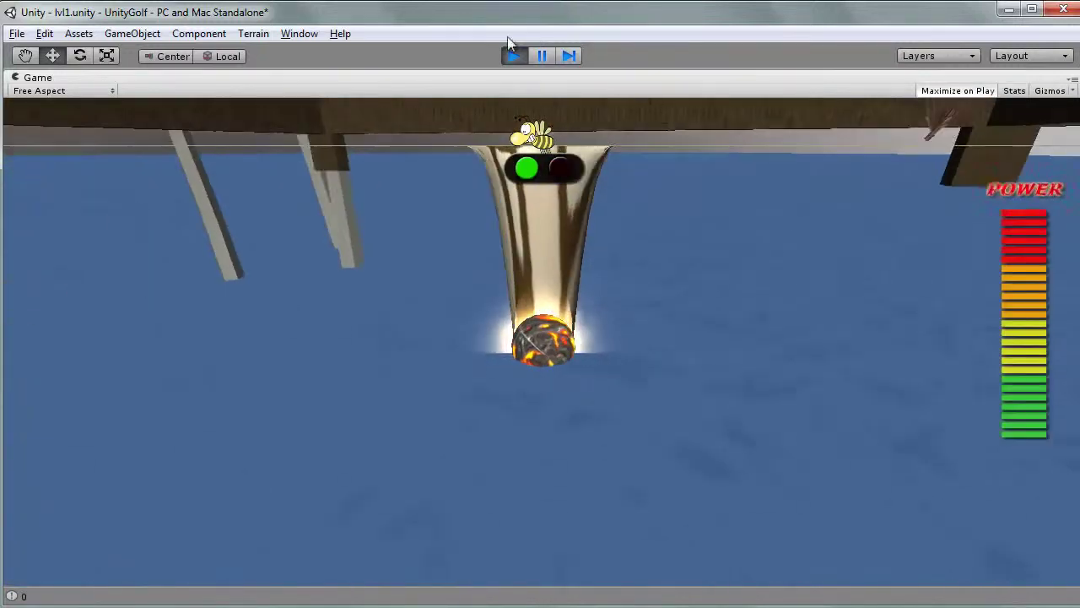
left_click(513, 56)
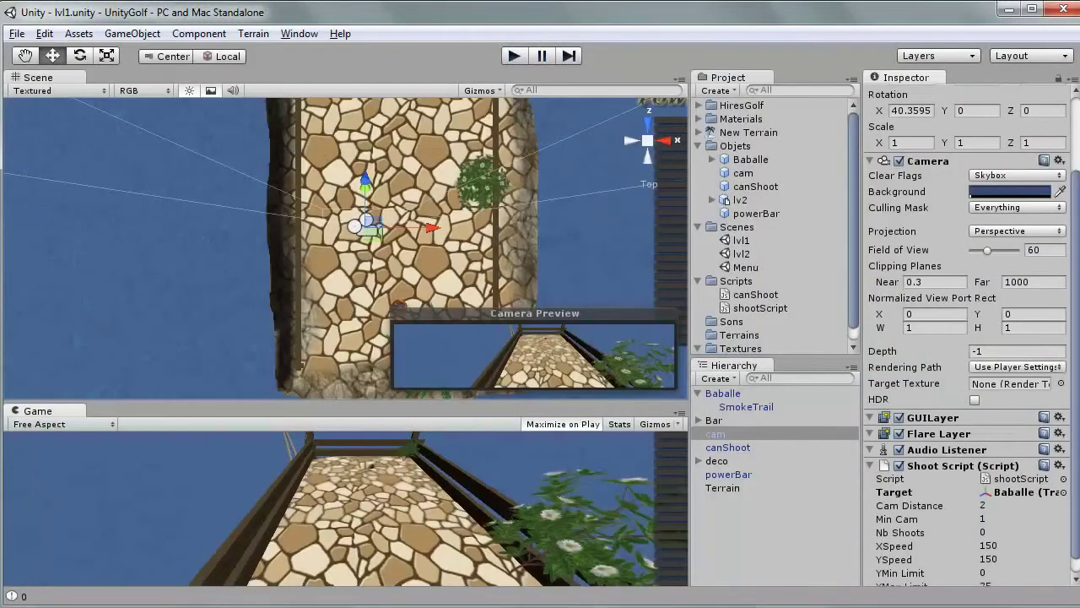
Step: Set the camera Shoot Script's Min Cam to 2 and test one charged shot
scroll(1078, 437, "down", 1)
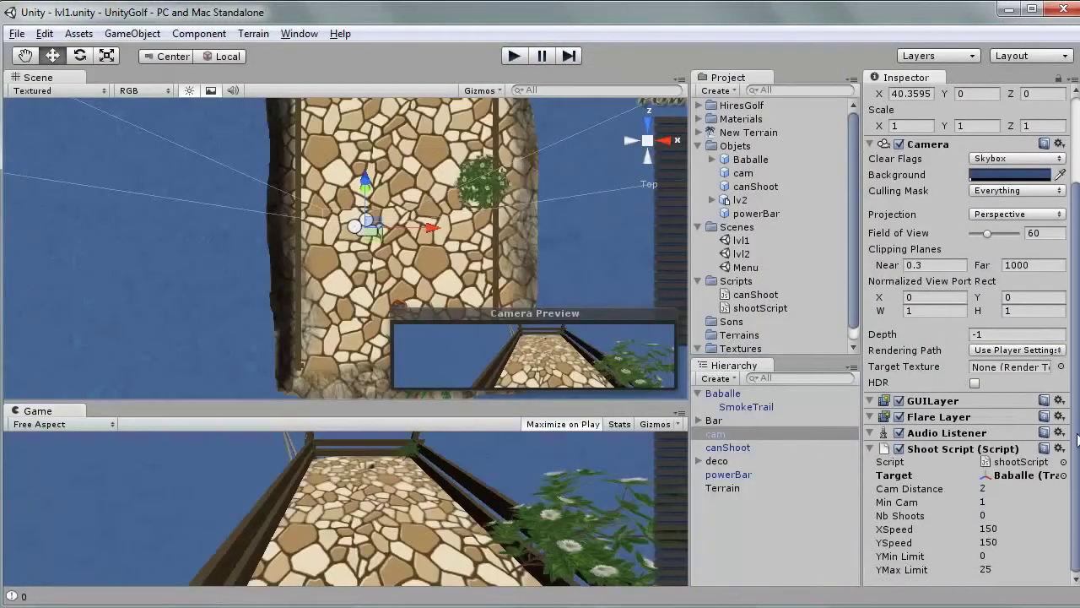
left_click(990, 501)
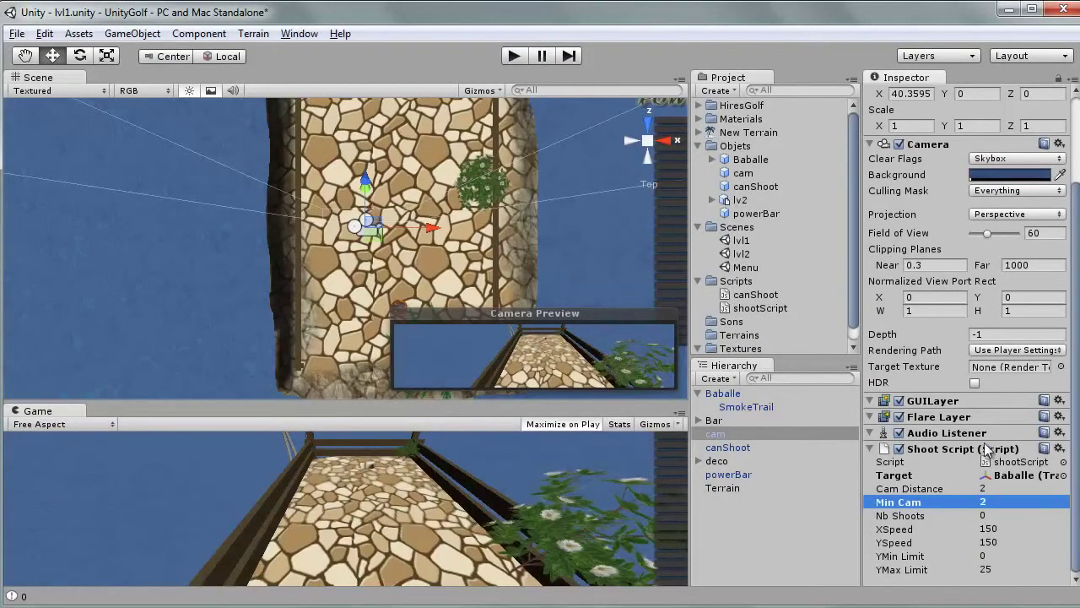
left_click(514, 56)
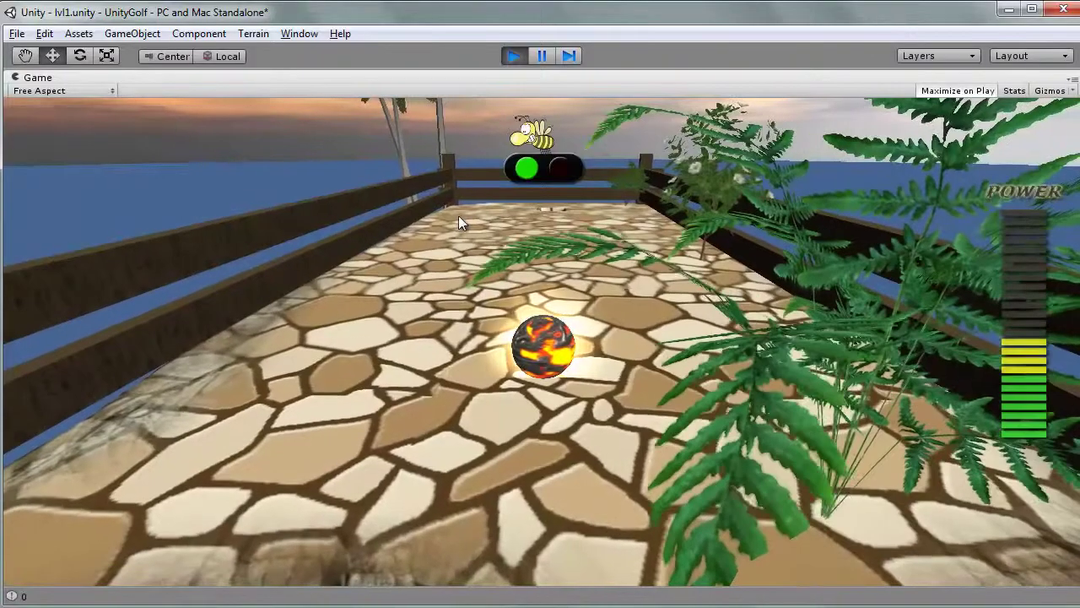
left_click_drag(466, 281, 459, 215)
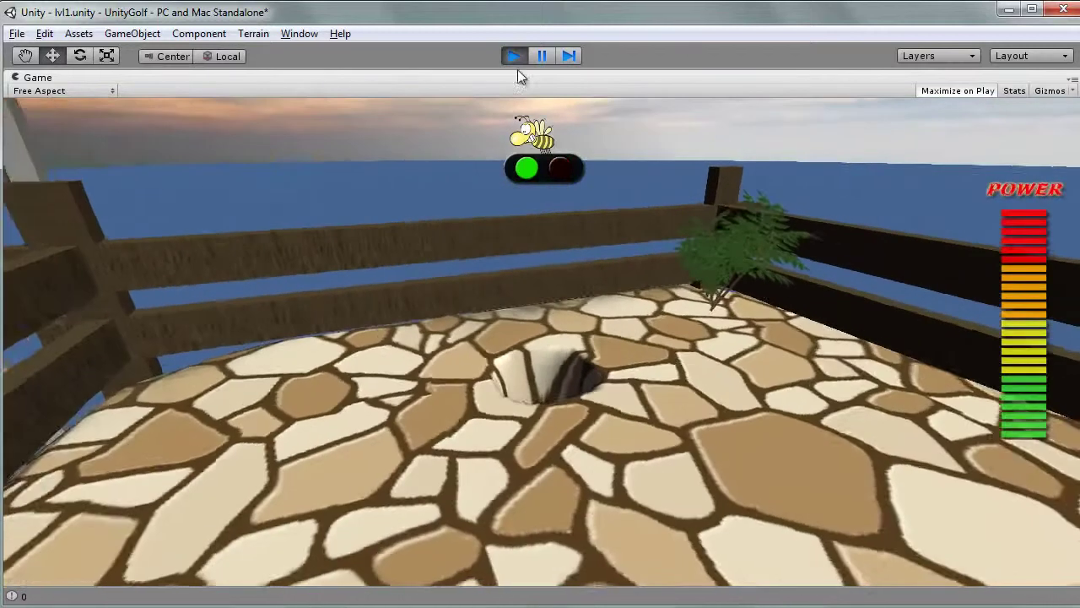
left_click(513, 55)
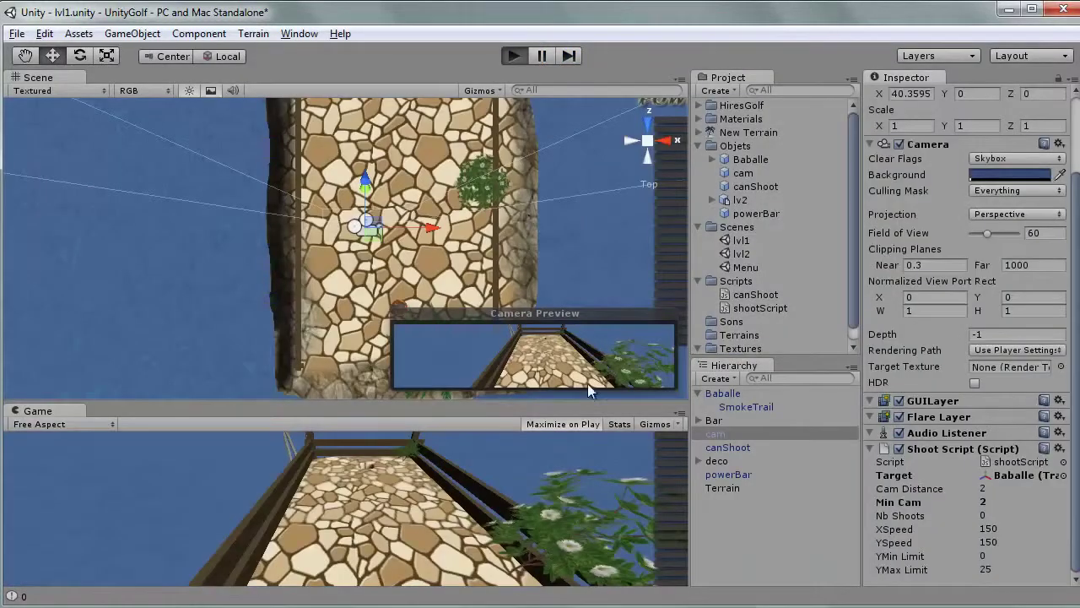
Step: Run another play test with Ctrl+P, shoot the ball forward, then stop
key("ctrl+p")
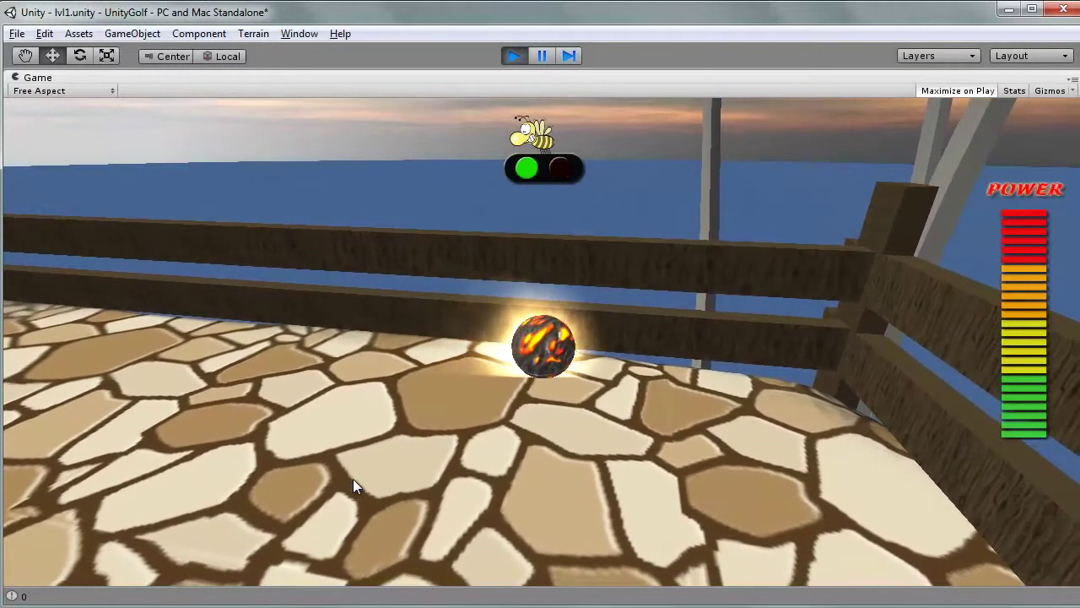
left_click(352, 479)
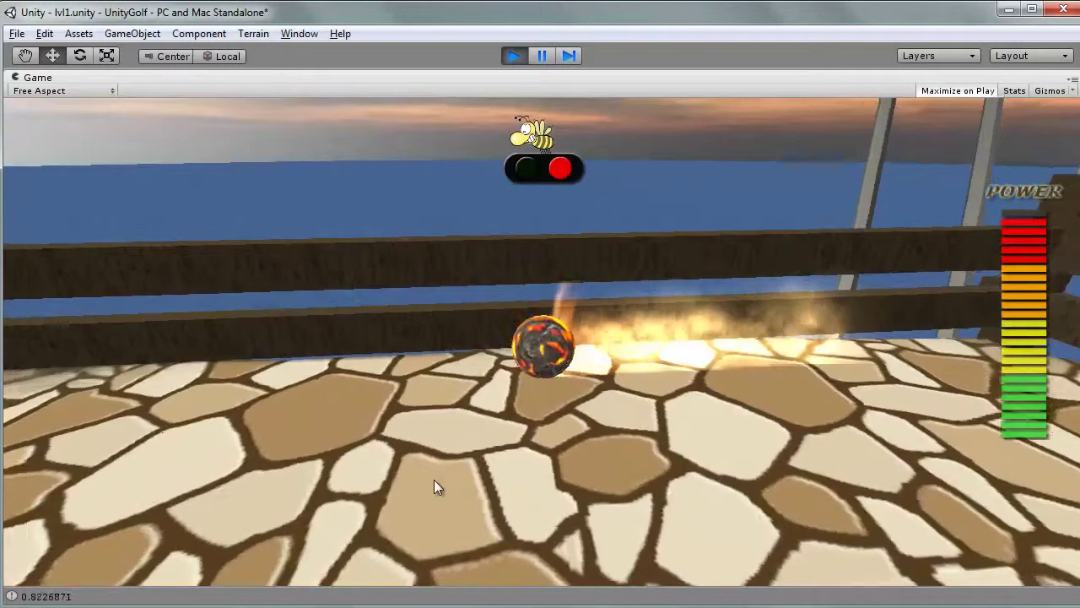
left_click(513, 59)
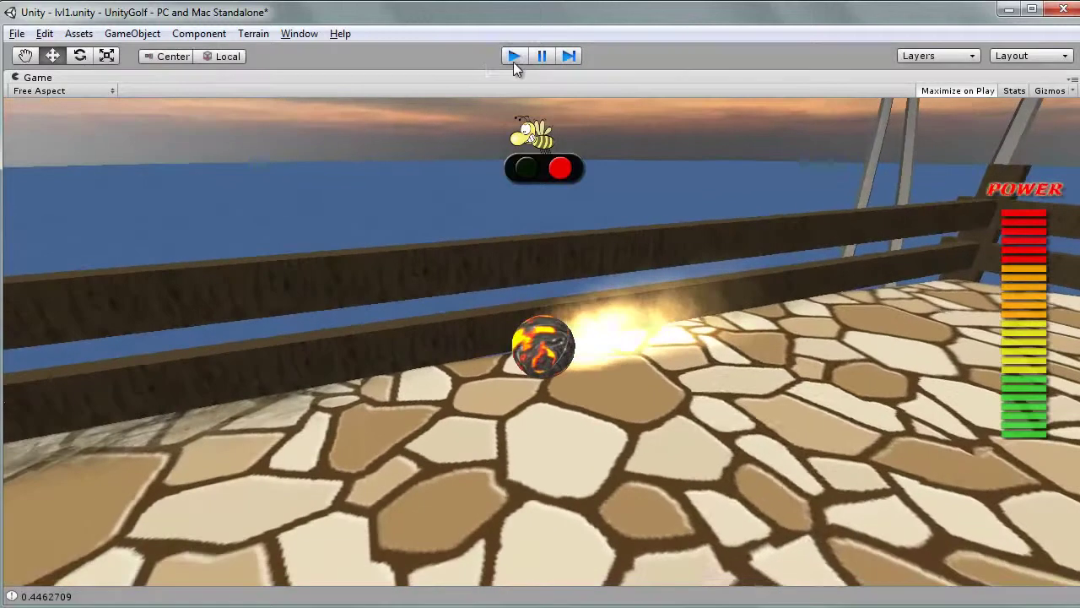
left_click(513, 58)
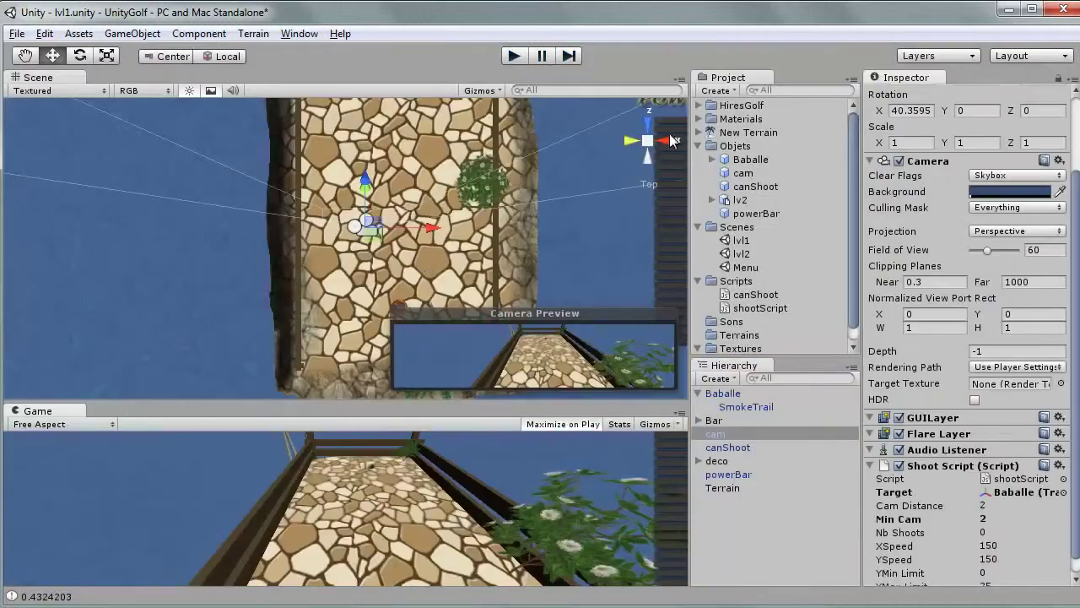
Step: Expand Standard Assets > Physic Materials and drop Bouncy onto the first fence rail cube
mouse_move(654, 145)
left_mouse_down("alt")
mouse_move(518, 189)
mouse_move(427, 255)
mouse_move(429, 195)
left_mouse_up("alt")
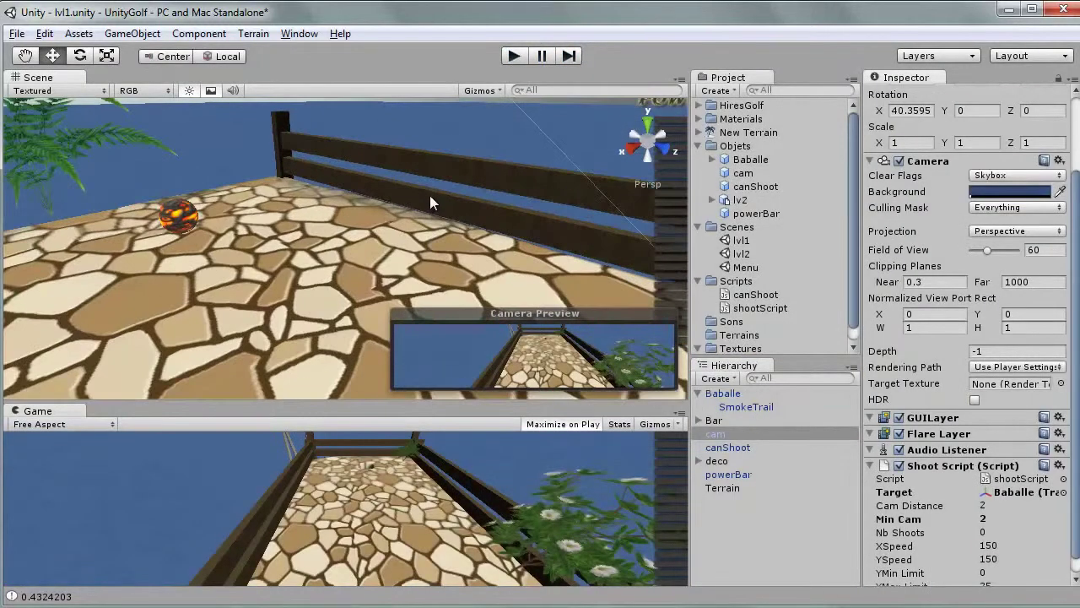
left_click(429, 195)
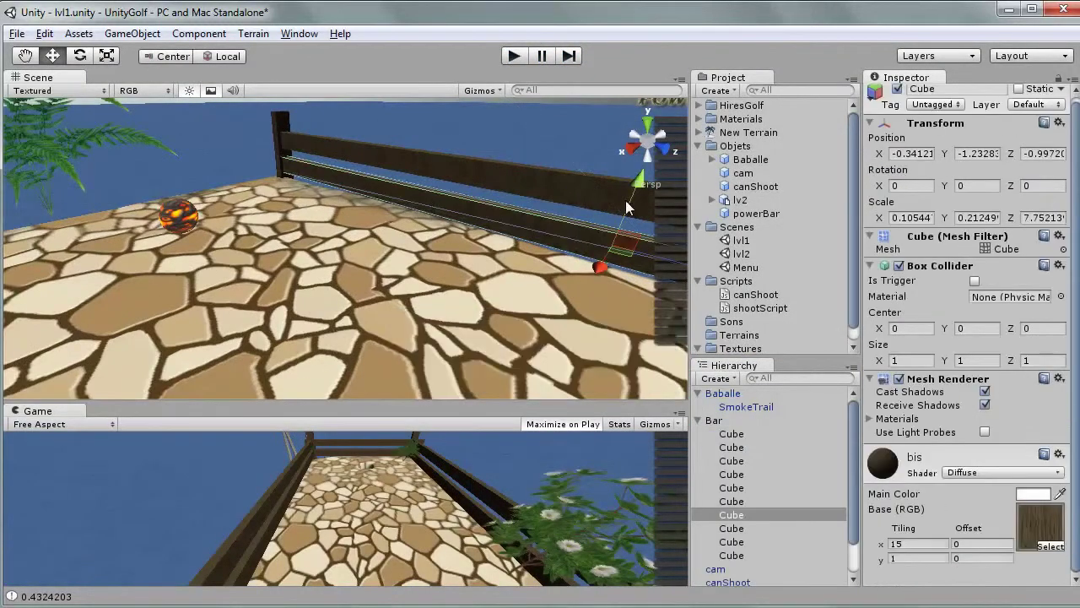
left_click(701, 105)
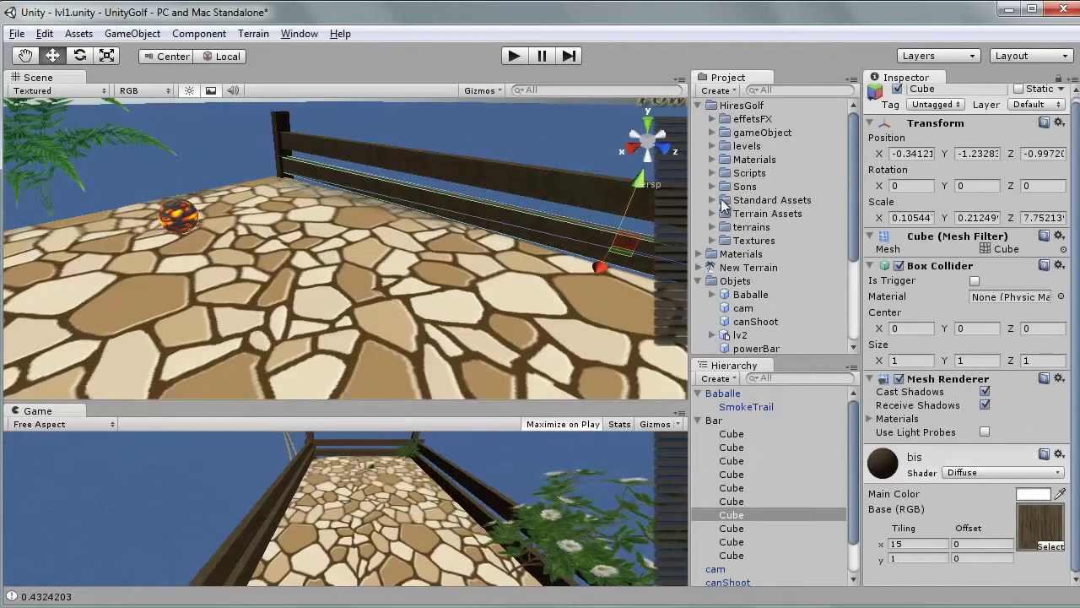
left_click(713, 200)
left_click(724, 228)
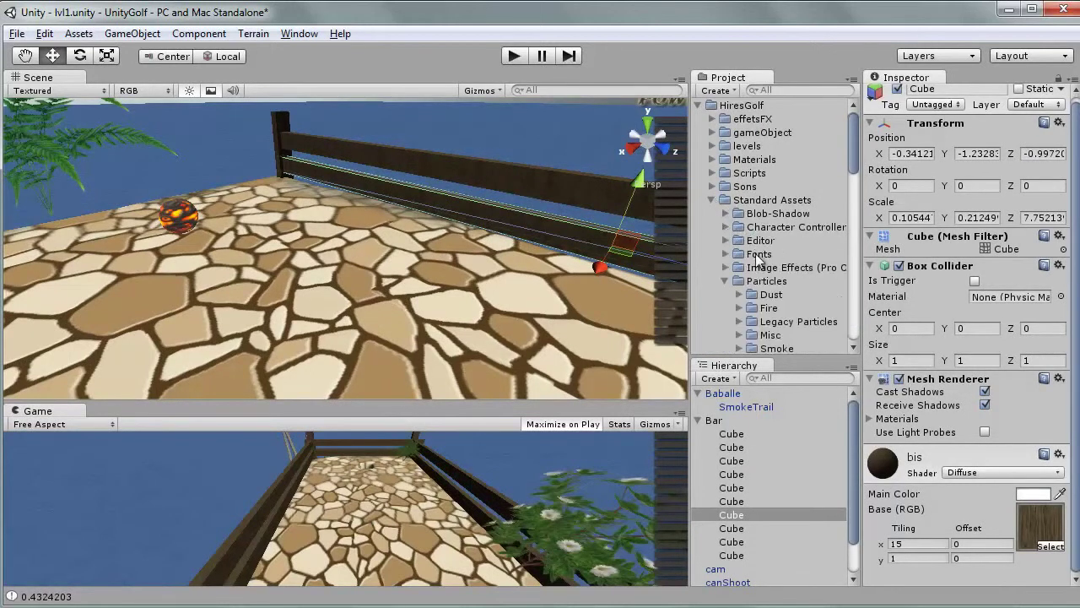
left_click(726, 282)
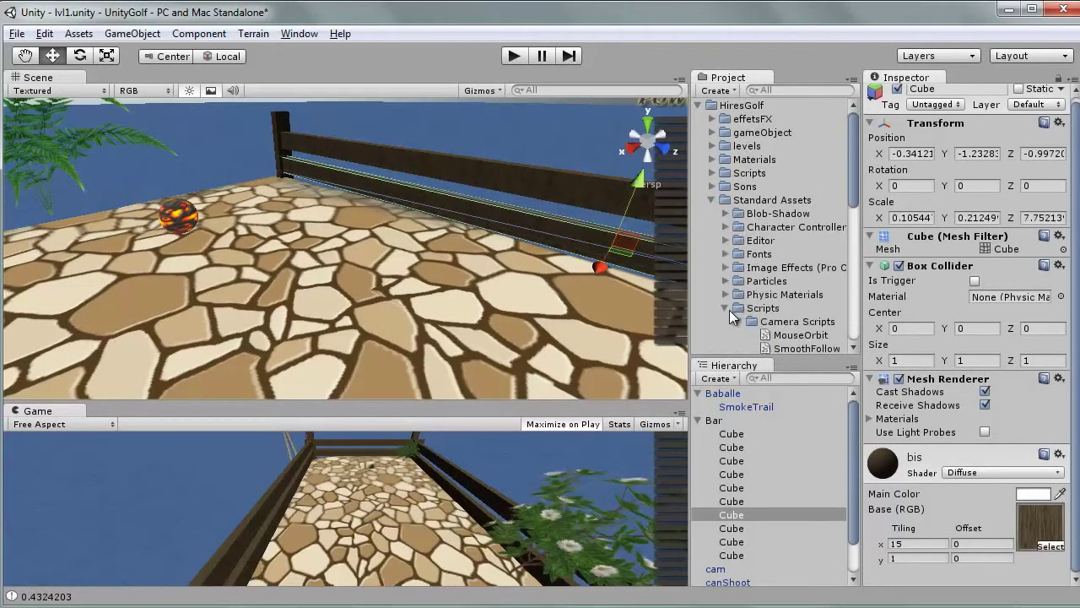
left_click_drag(851, 200, 851, 230)
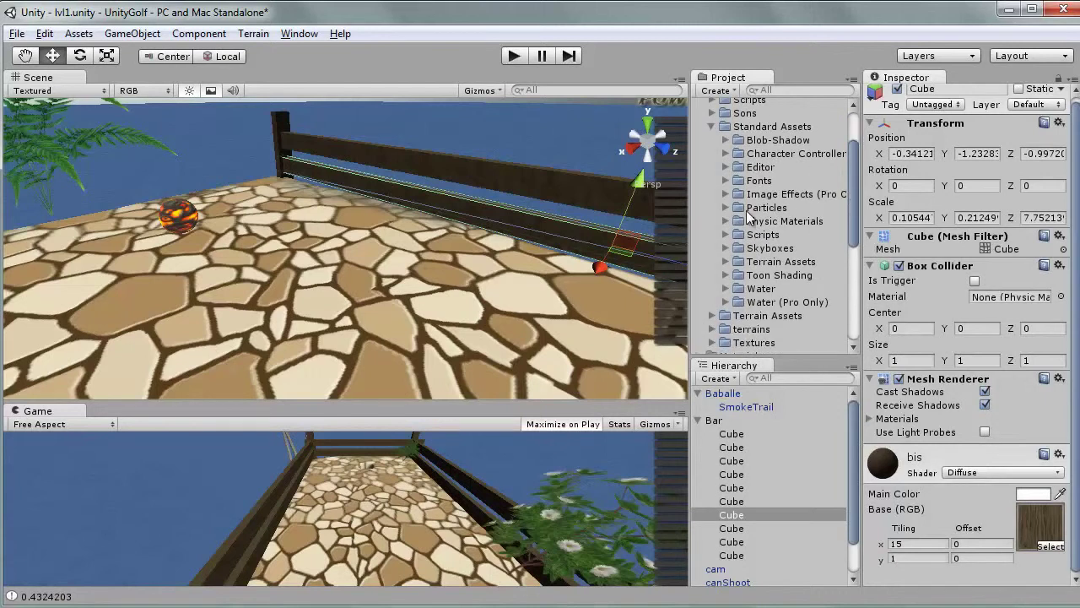
left_click(726, 222)
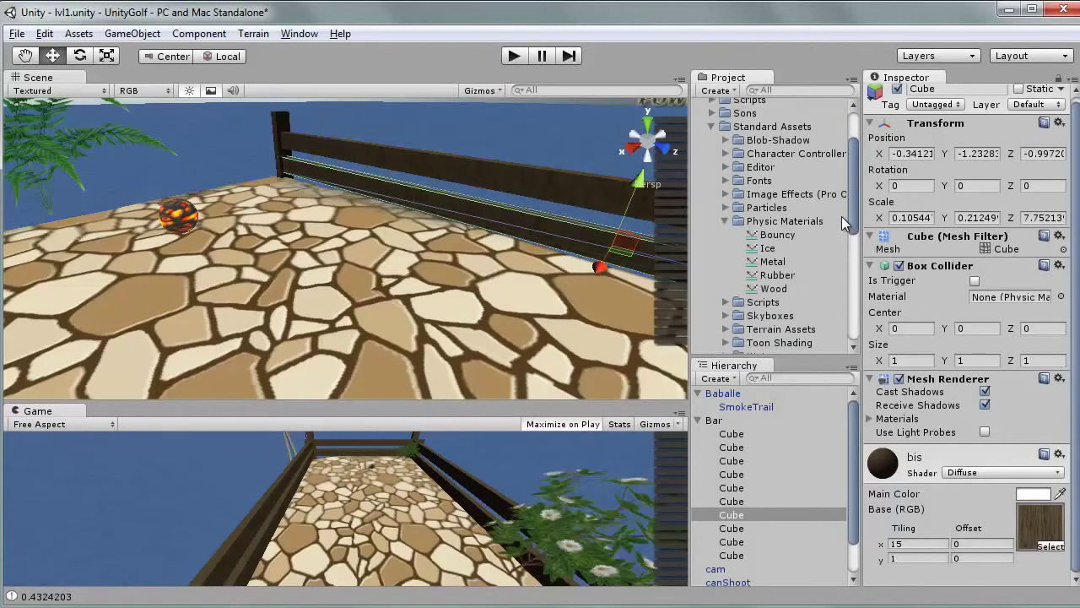
scroll(853, 203, "down", 2)
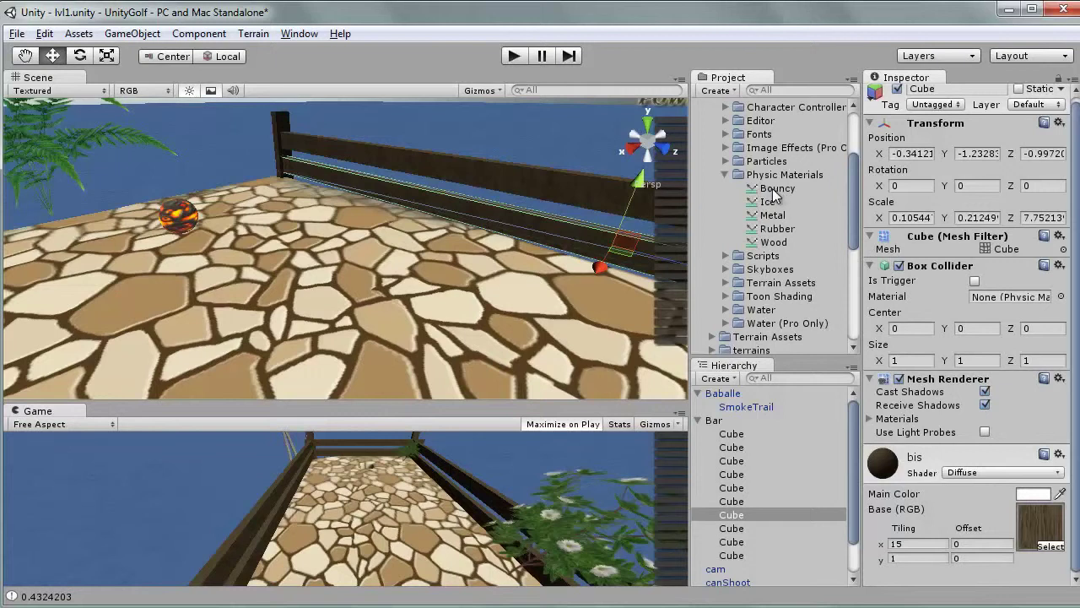
left_click_drag(773, 193, 577, 235)
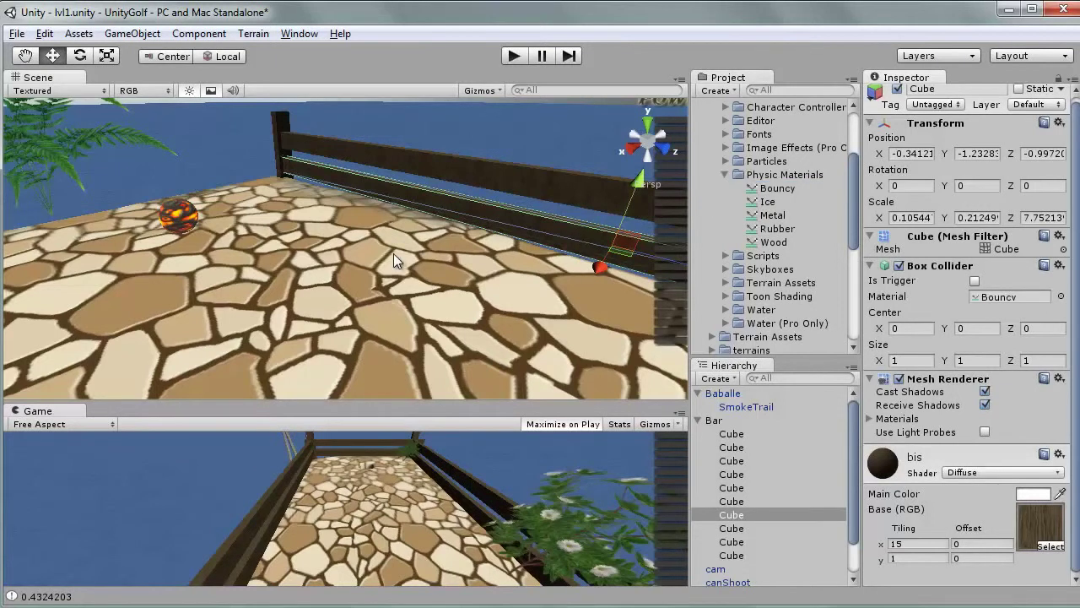
Step: Apply Bouncy to the far end fence bar and the right-side fence rail
left_click_drag(374, 247, 490, 228, "alt")
right_click_drag(792, 227, 681, 191)
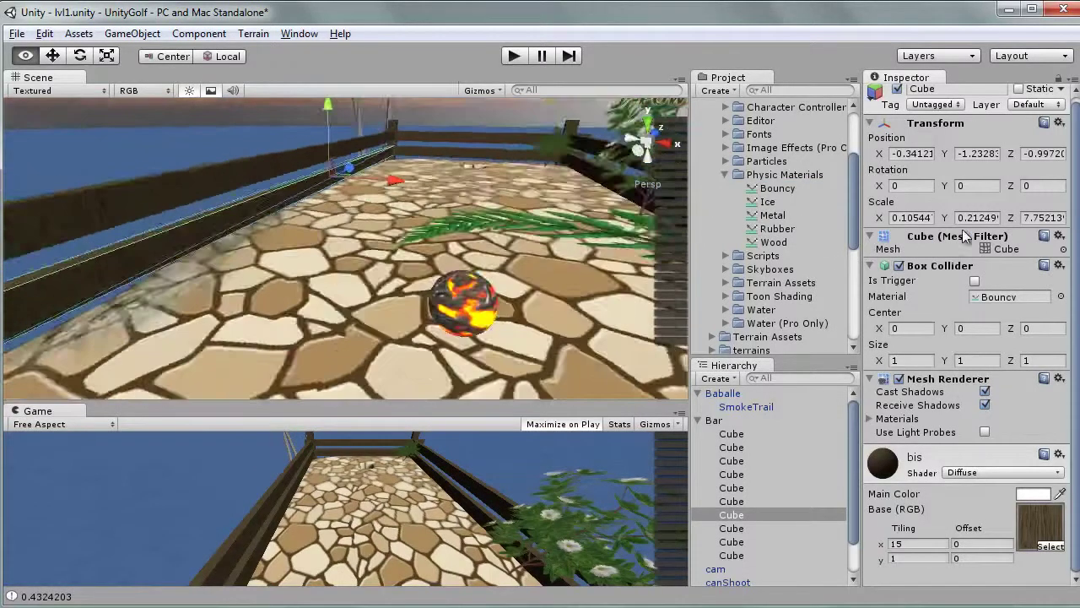
left_click(382, 152)
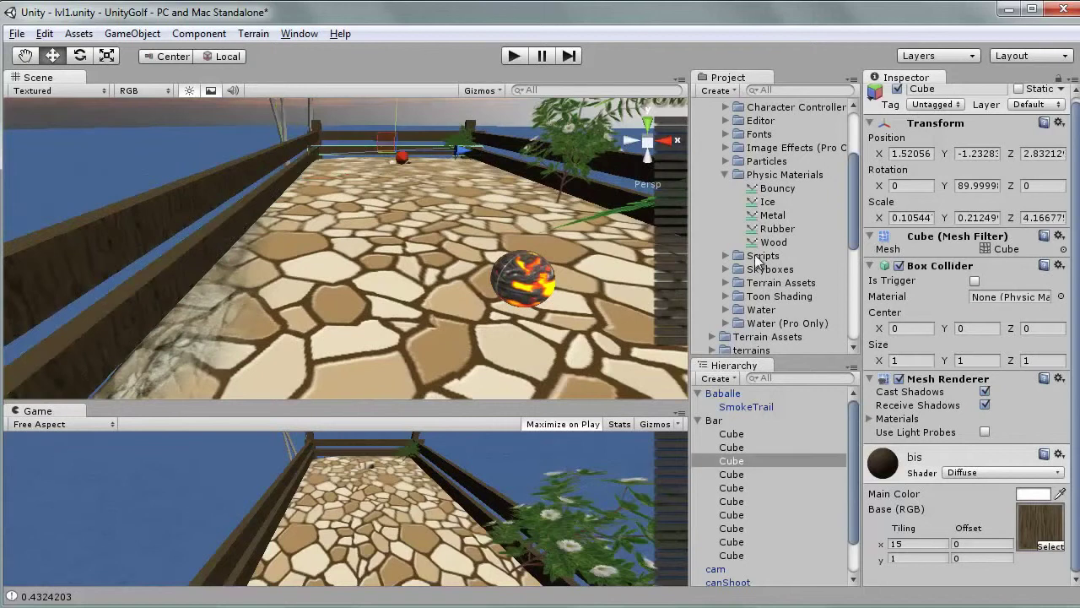
left_click_drag(775, 188, 358, 145)
left_click(599, 198)
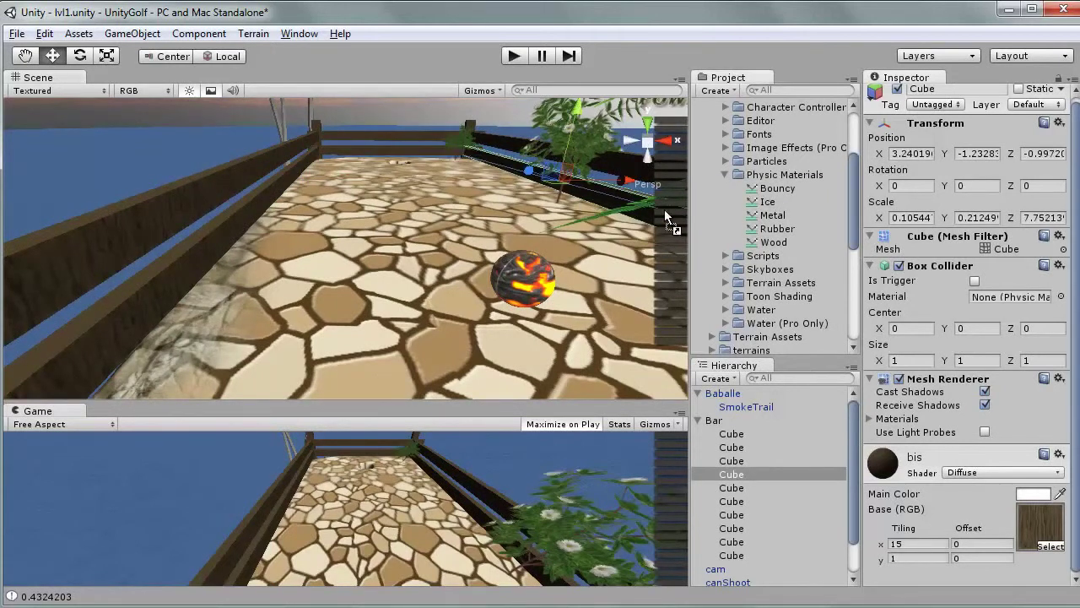
left_click_drag(621, 207, 619, 205)
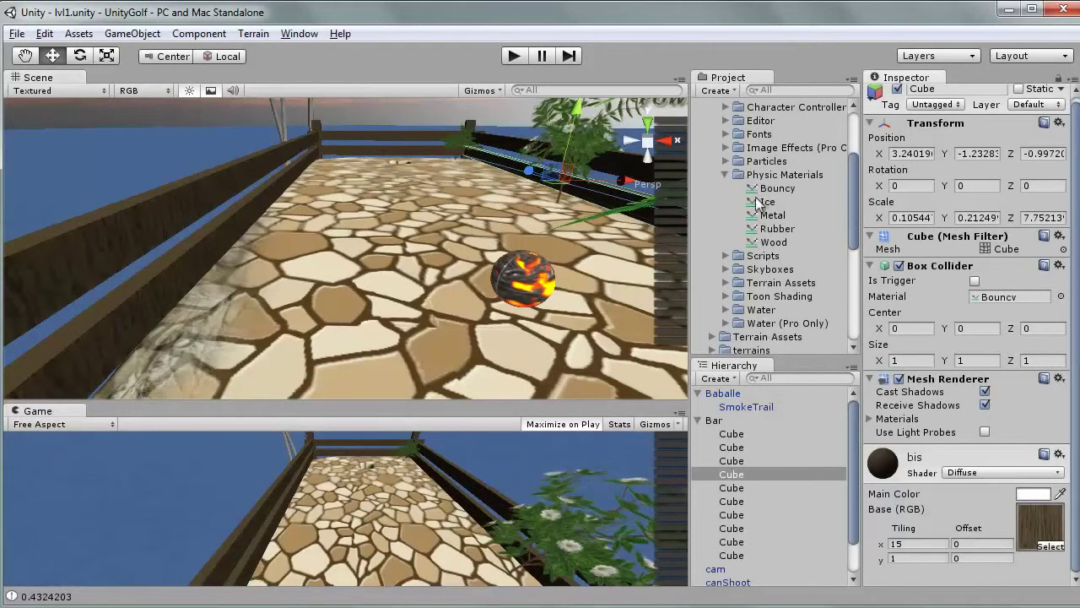
Step: Test a shot that lands in the water, inspect the left fence rail's collider, then replay
left_click(512, 57)
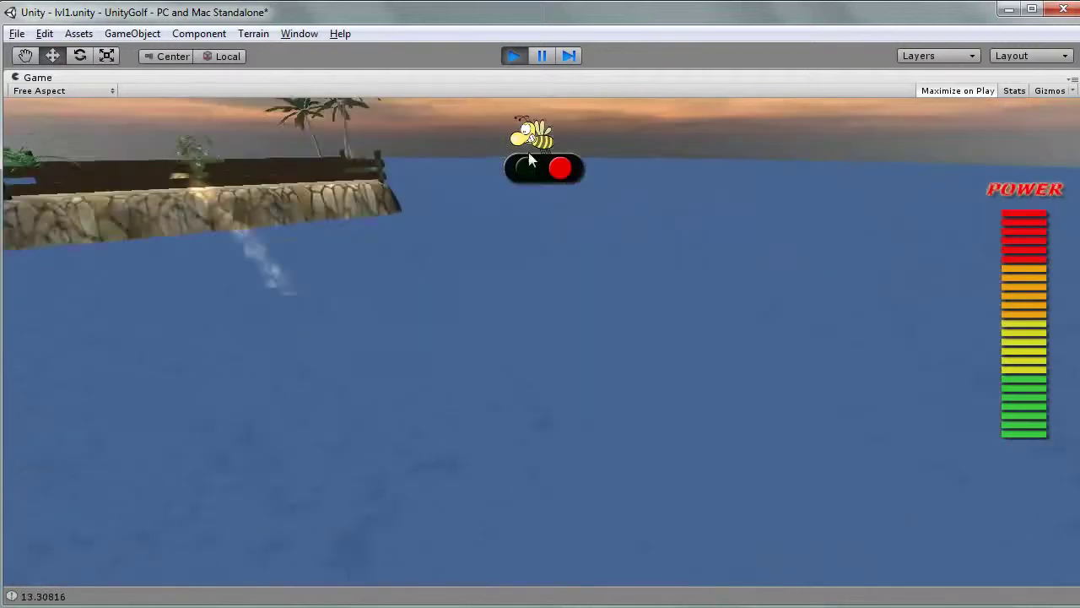
left_click(517, 58)
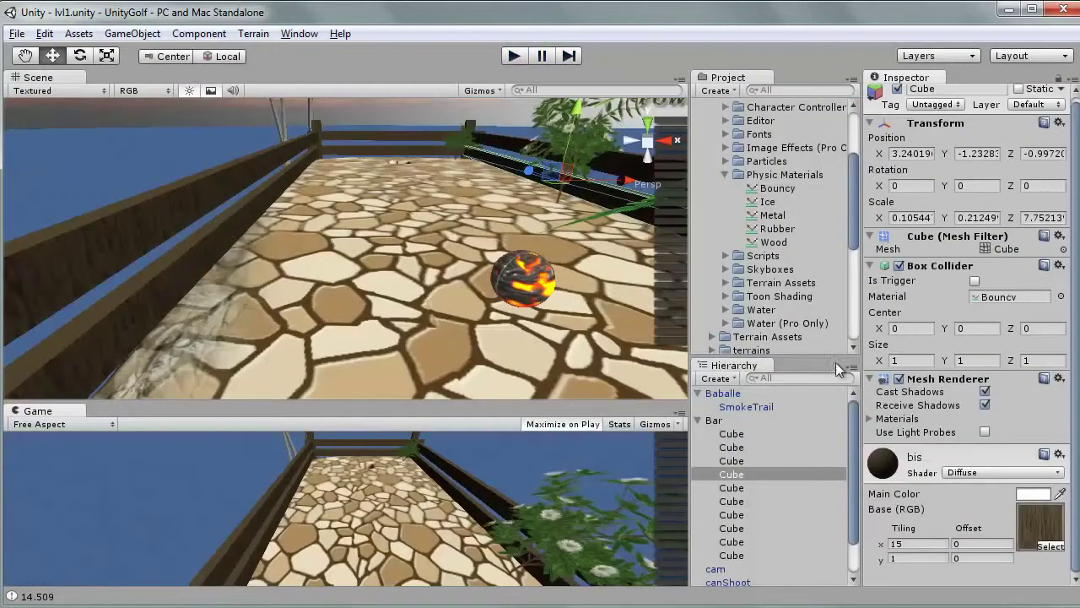
left_click(257, 249)
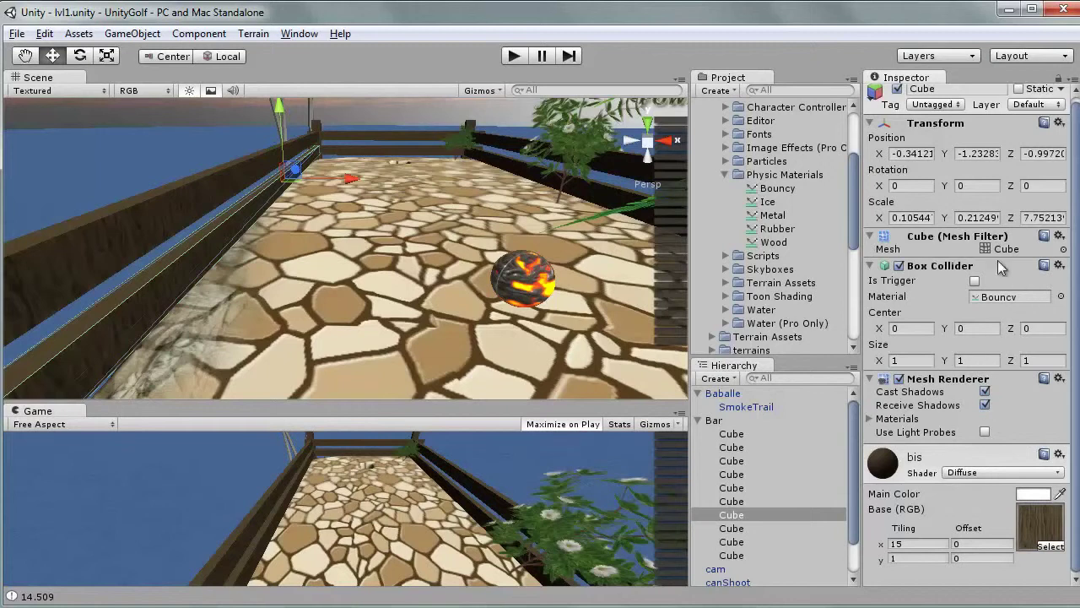
left_click(513, 55)
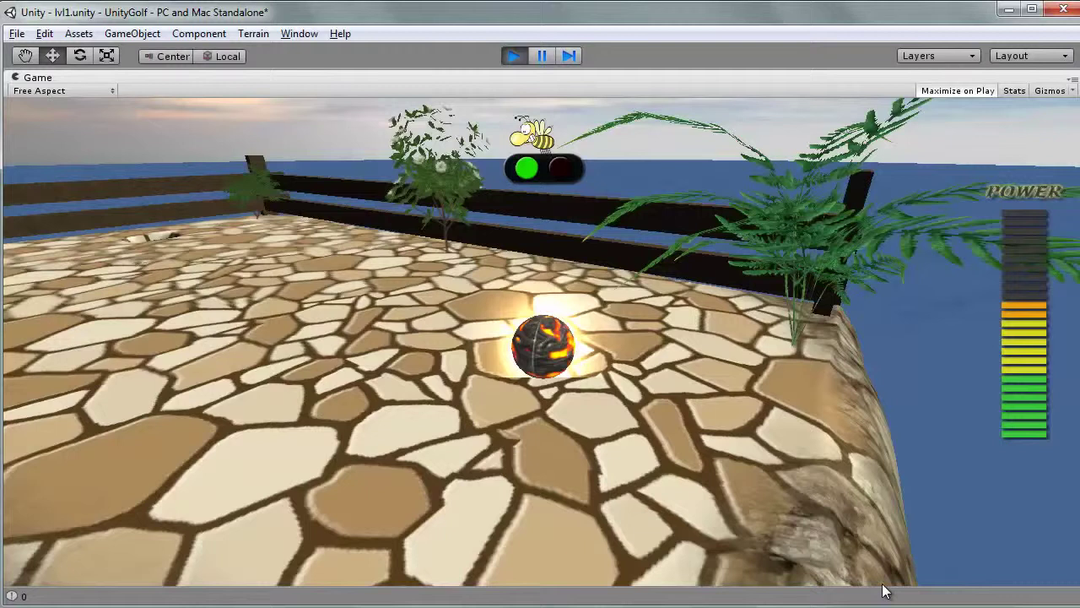
Step: Shoot the ball three times along the bouncy-railed course, then stop play mode
left_click(882, 583)
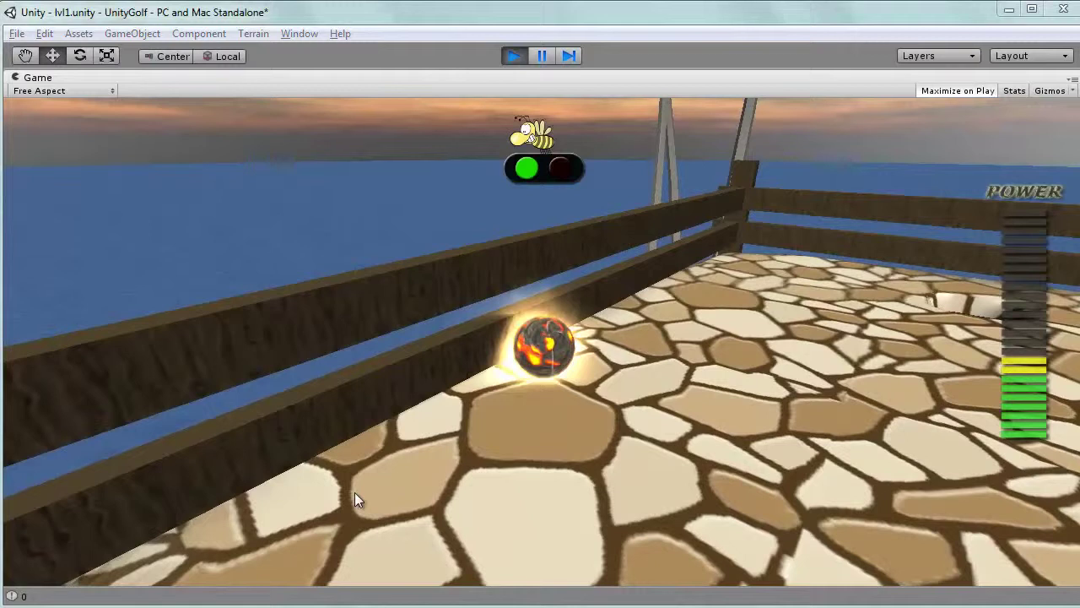
left_click(355, 498)
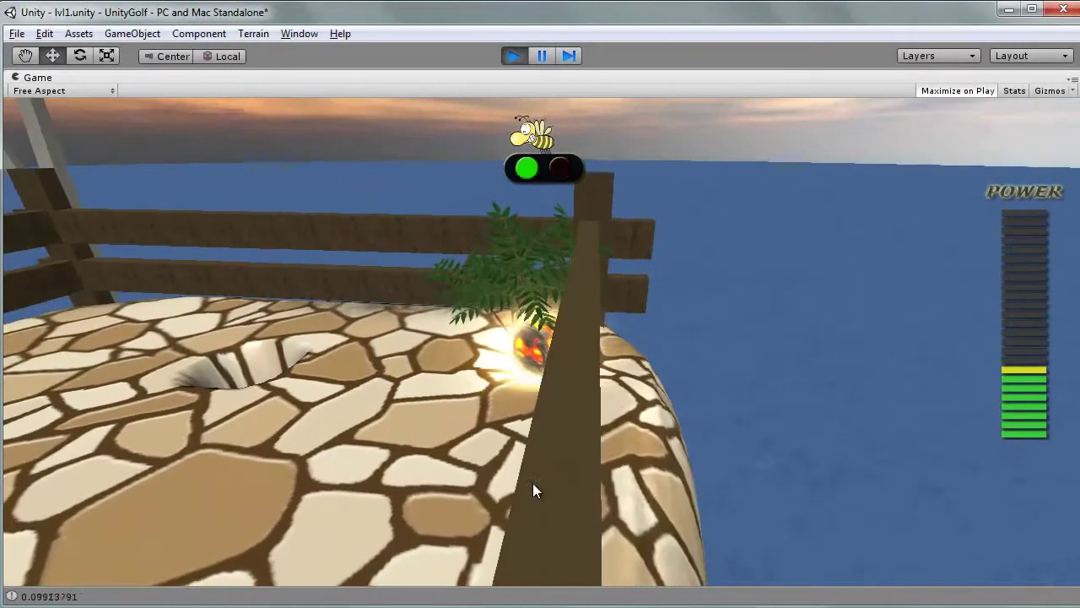
left_click(533, 483)
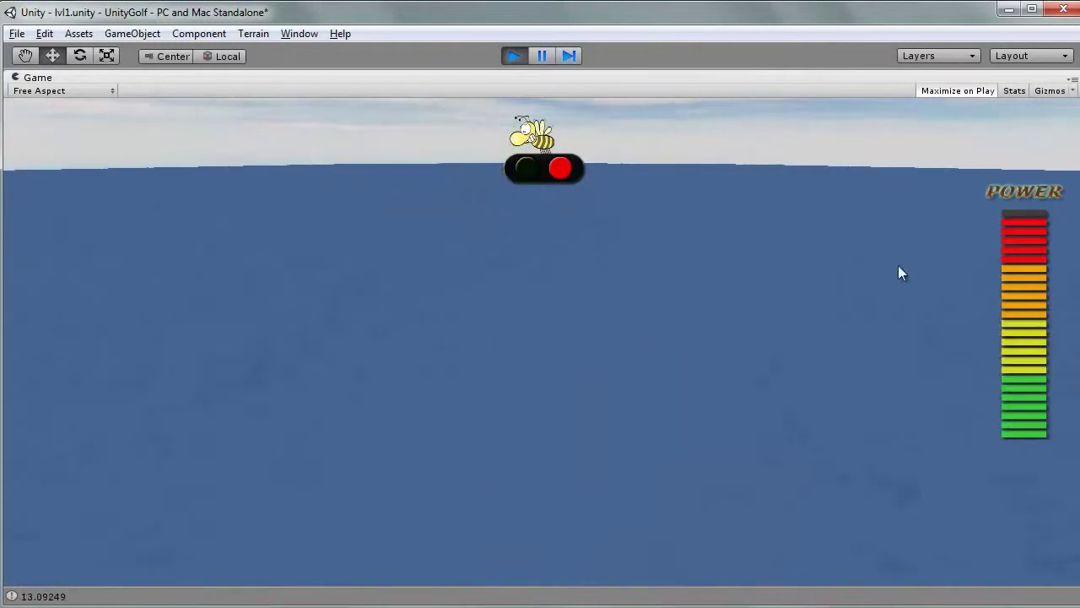
left_click(512, 52)
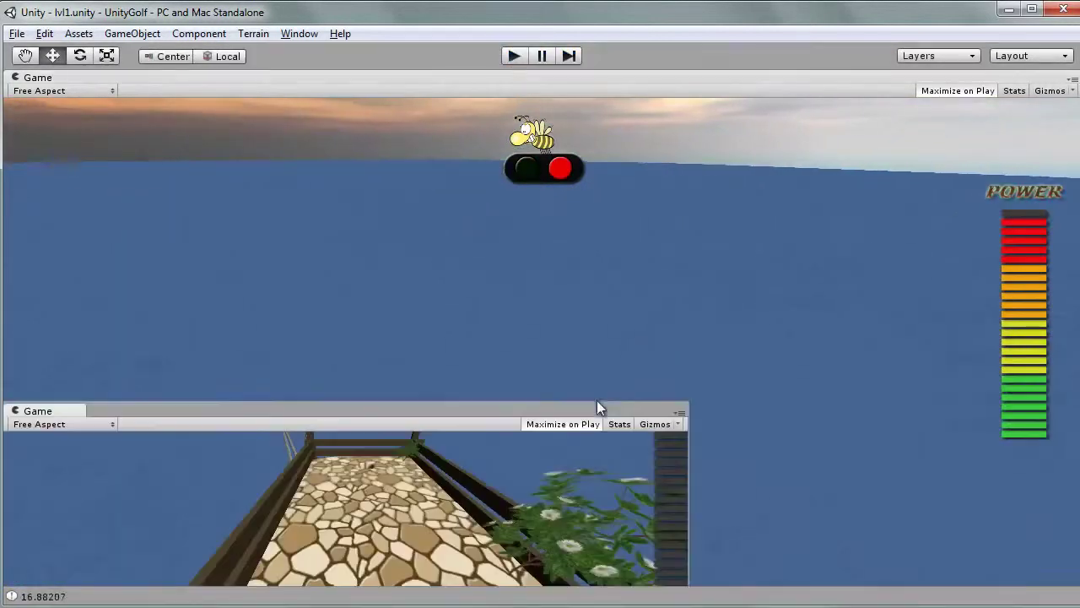
Step: Select the fence rail beside the walkway and give its Box Collider the Wood material
left_click(639, 205)
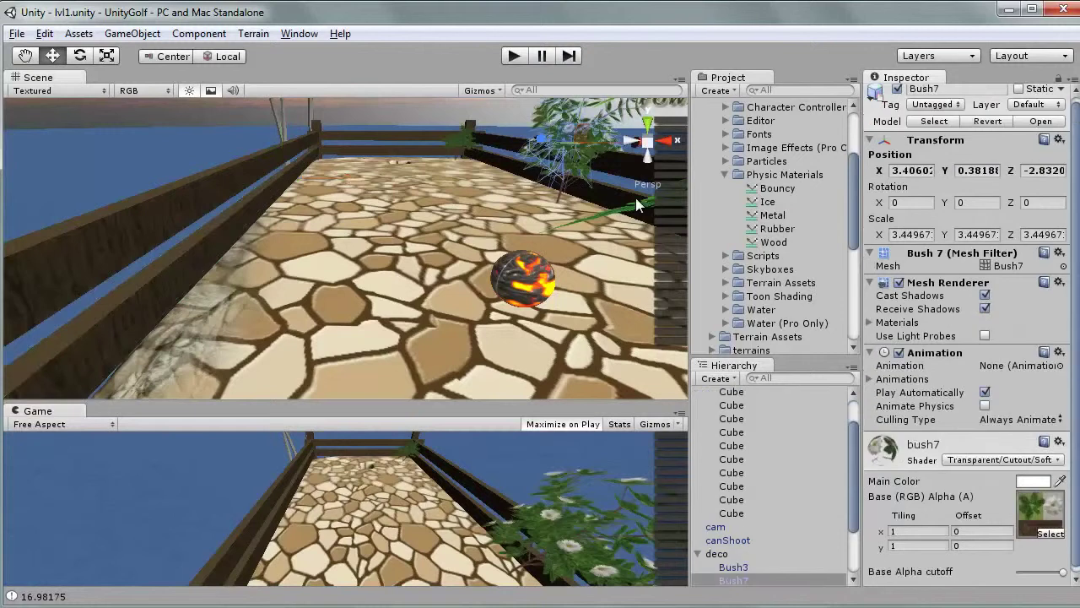
left_click(621, 201)
left_click(612, 199)
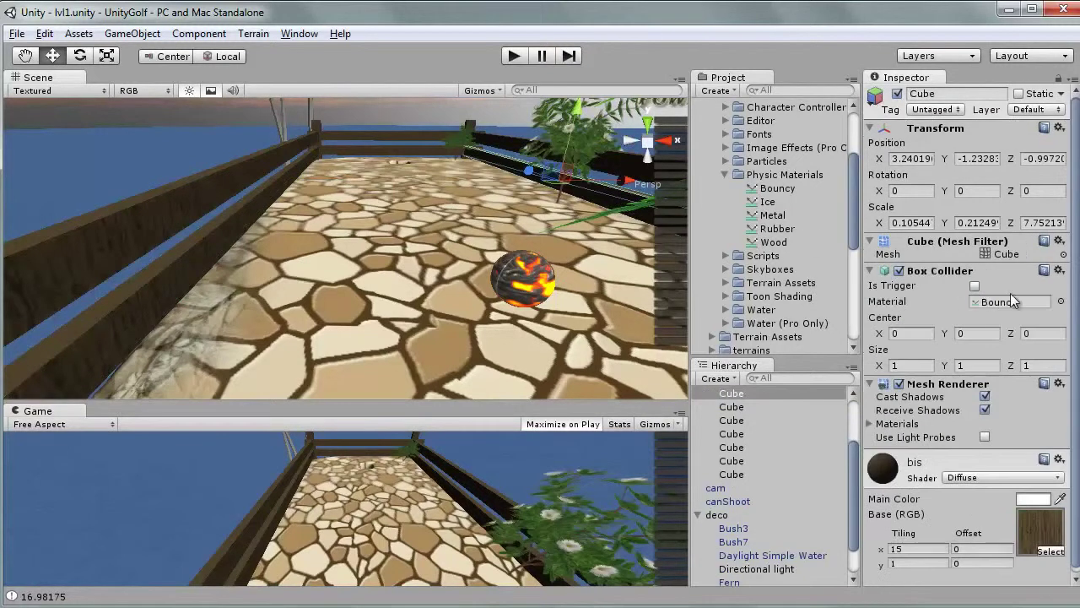
scroll(1012, 301, "down", 1)
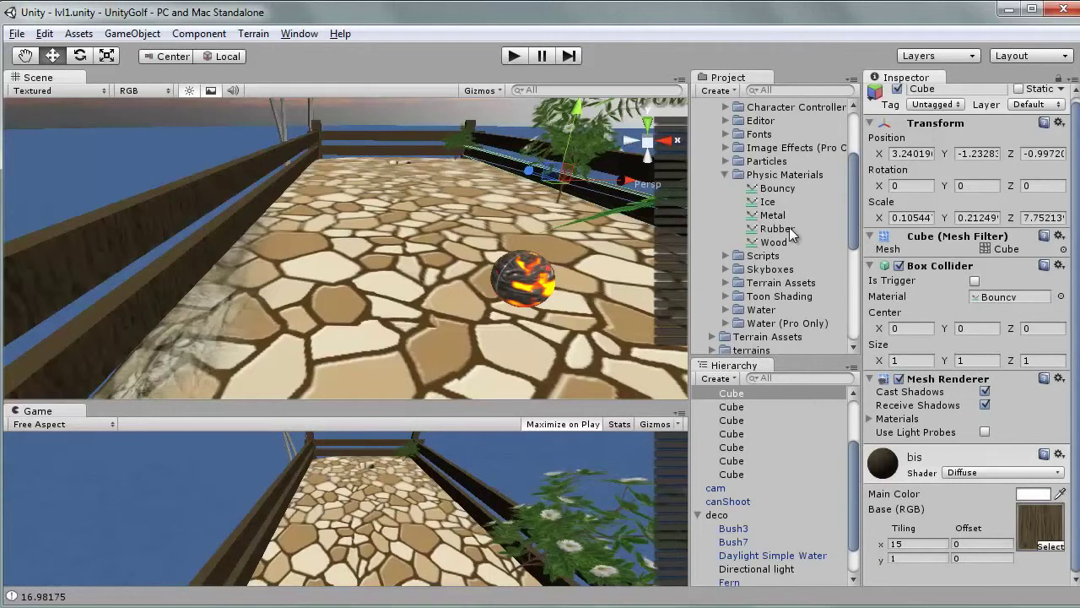
left_click_drag(775, 242, 1008, 296)
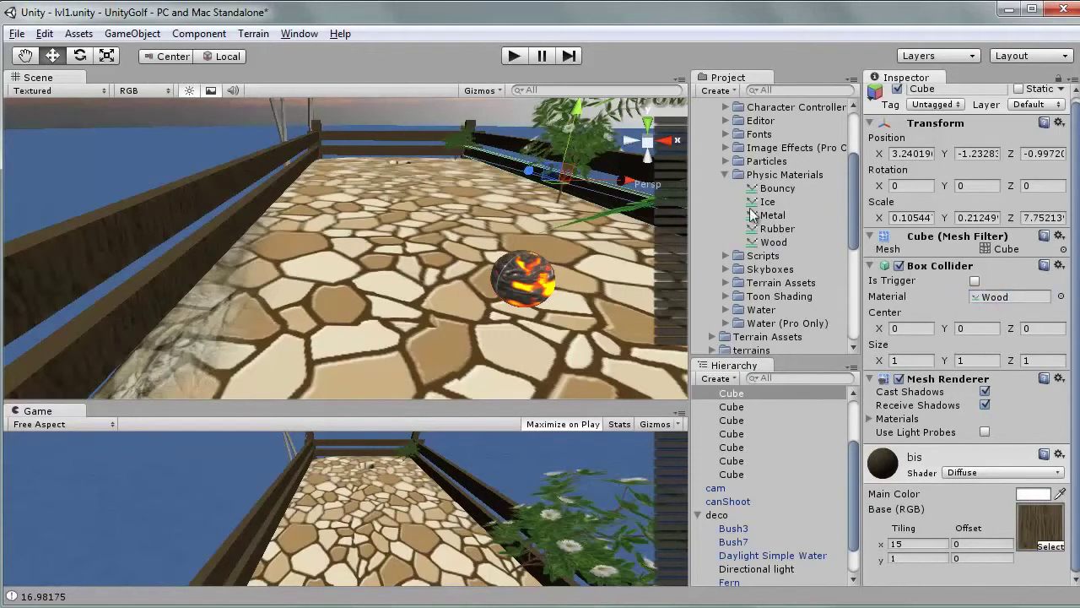
Step: Test a shot at the Wood rail, then switch its collider material back to Bouncy
left_click(514, 55)
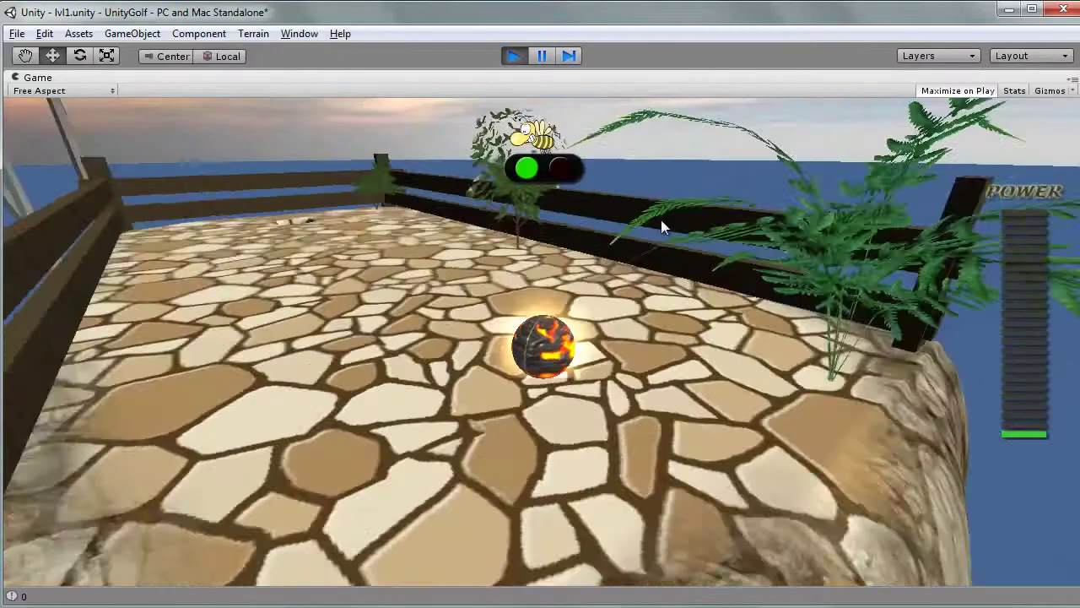
mouse_move(661, 220)
left_mouse_down()
mouse_move(751, 143)
mouse_move(786, 258)
mouse_move(794, 230)
mouse_move(866, 153)
mouse_move(843, 141)
left_mouse_up()
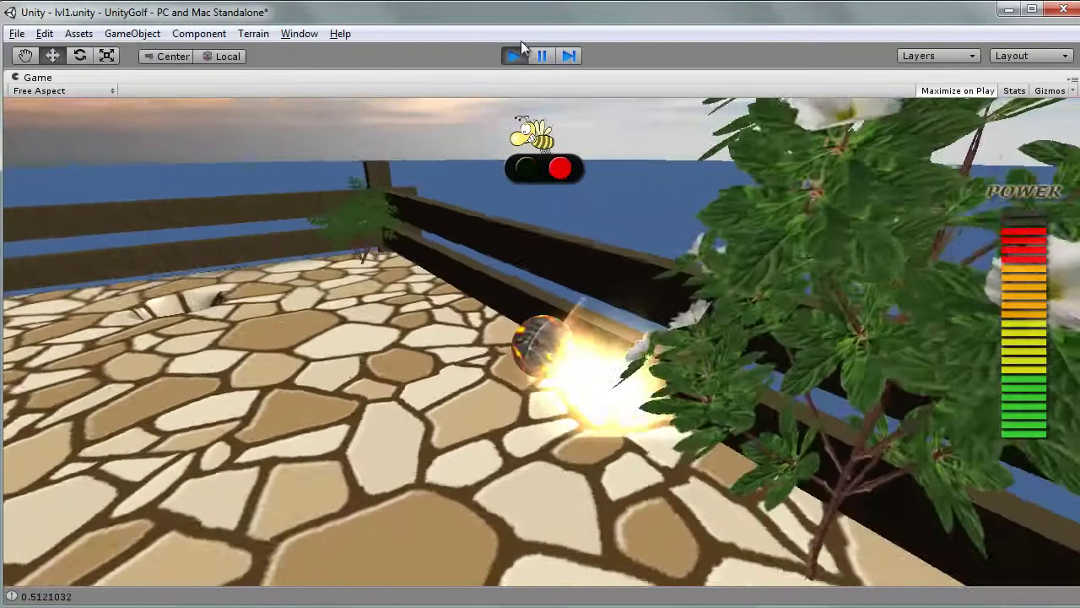
left_click(515, 54)
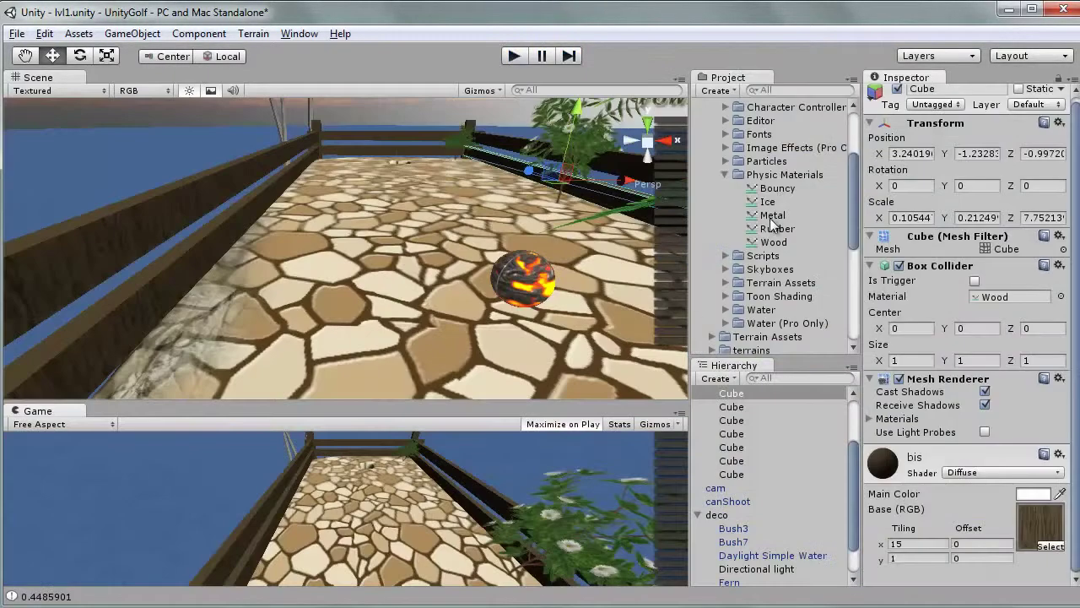
left_click_drag(782, 189, 1008, 296)
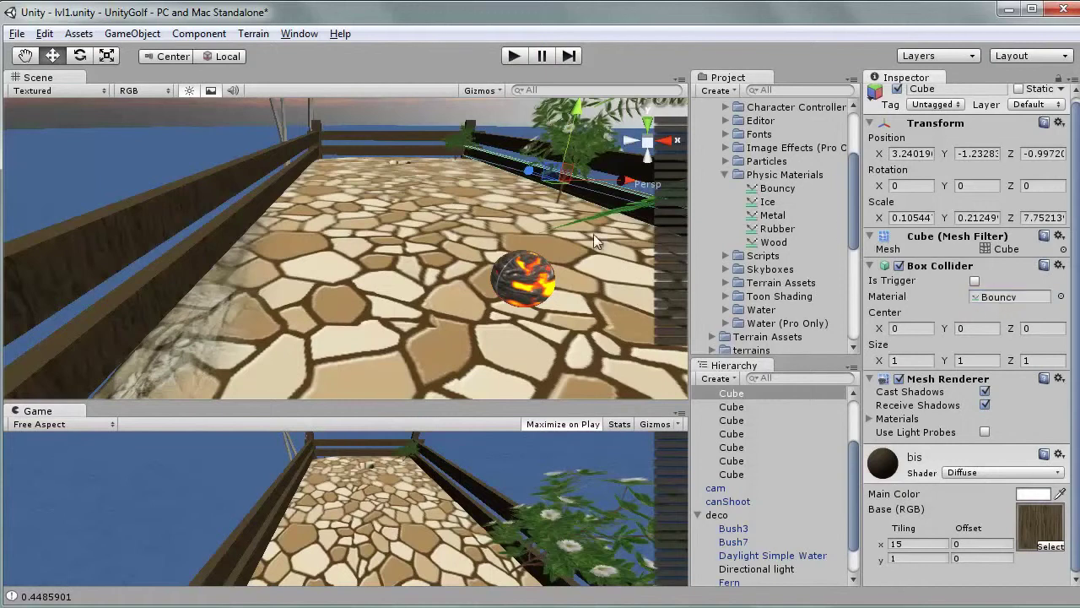
mouse_move(593, 234)
left_mouse_down("alt")
mouse_move(524, 225)
mouse_move(294, 252)
mouse_move(375, 242)
left_mouse_up("alt")
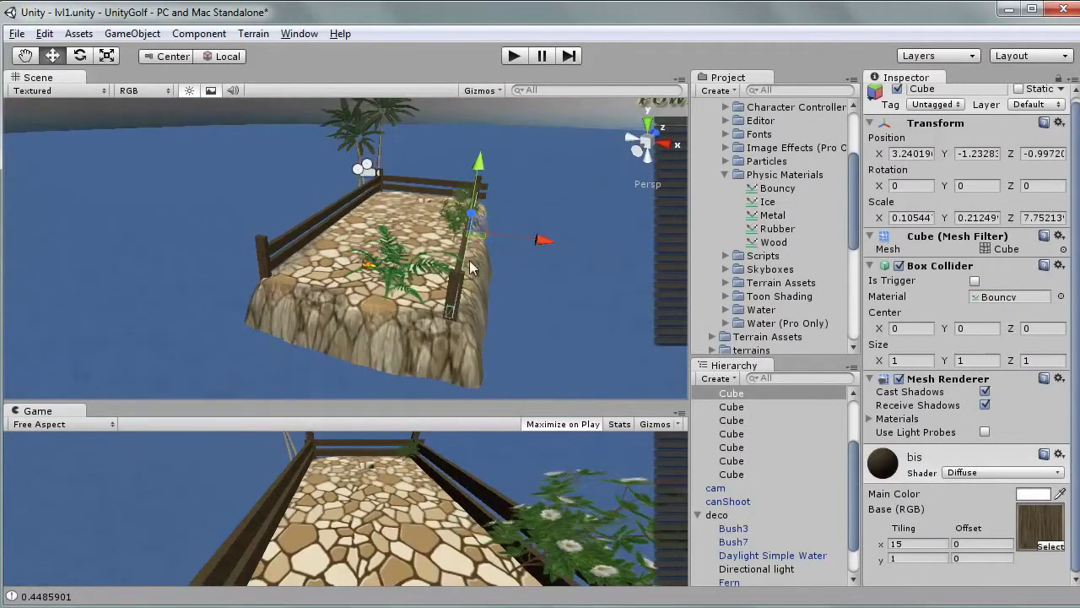
Step: Create a cube, move it to the walkway's right edge and stretch it into a long bar
left_click(133, 34)
mouse_move(205, 73)
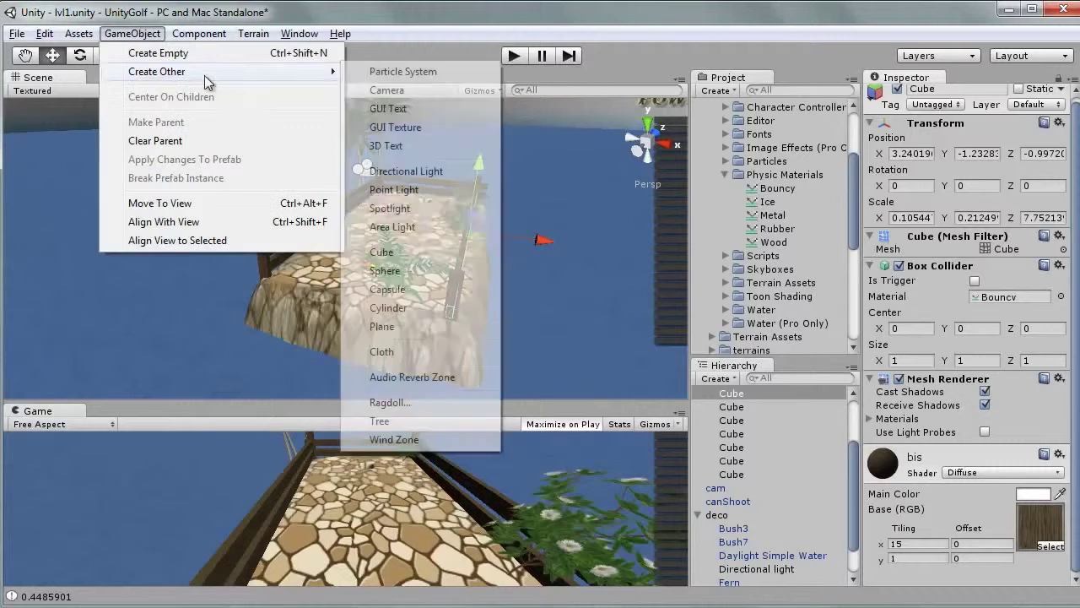
left_click(409, 257)
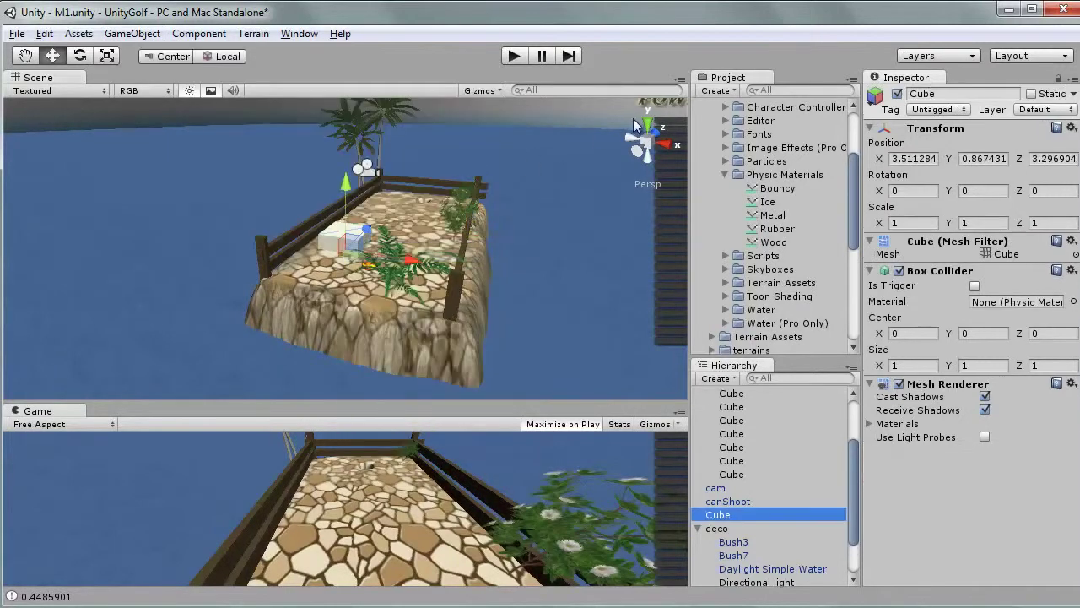
key("f")
left_click_drag(414, 247, 517, 246)
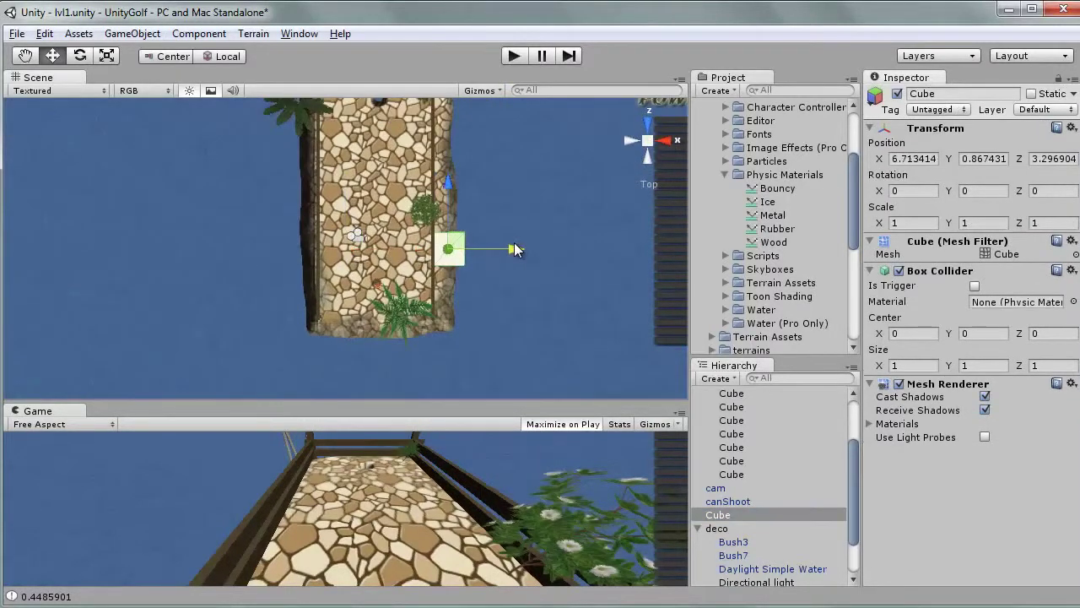
left_click_drag(446, 194, 447, 127)
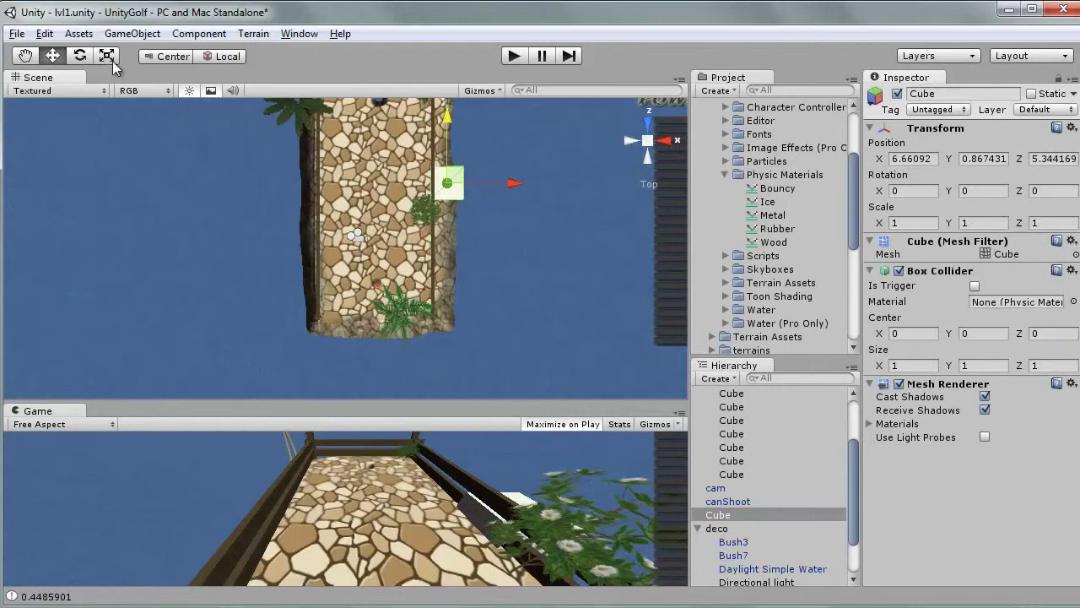
key("r")
scroll(436, 137, "down", 2)
scroll(436, 169, "down", 2)
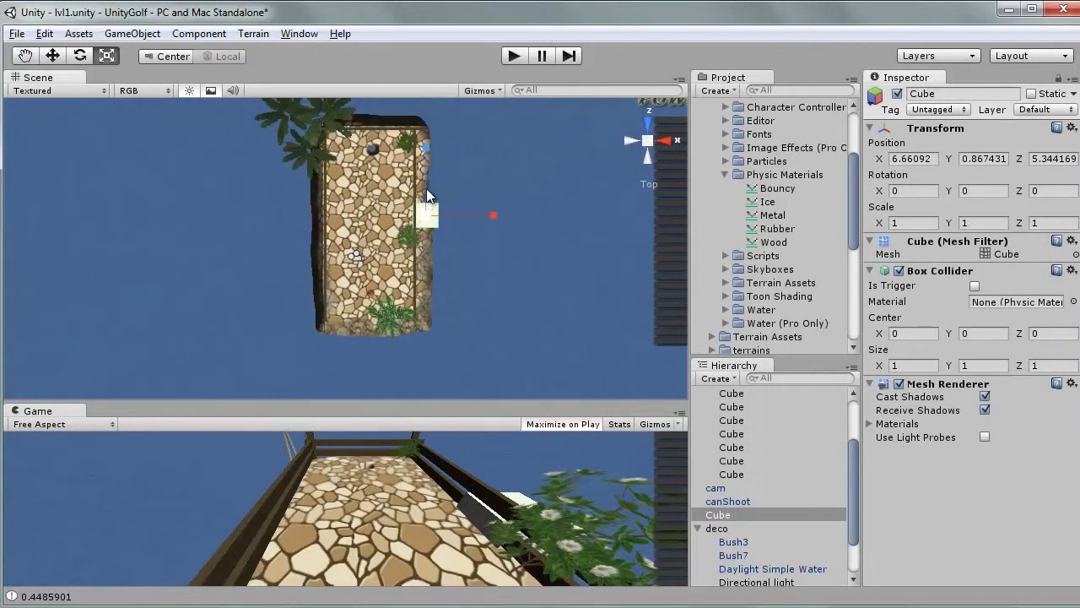
left_click_drag(427, 195, 431, 49)
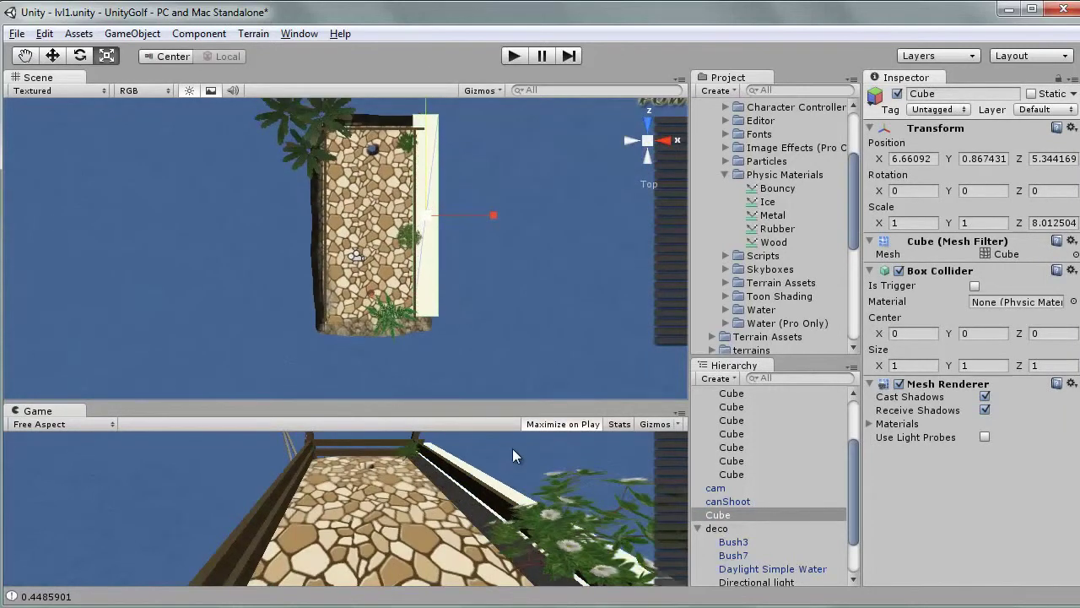
left_click_drag(513, 448, 515, 435)
Step: Raise the bar against the fence and disable its Mesh Renderer to make it invisible
left_click(53, 56)
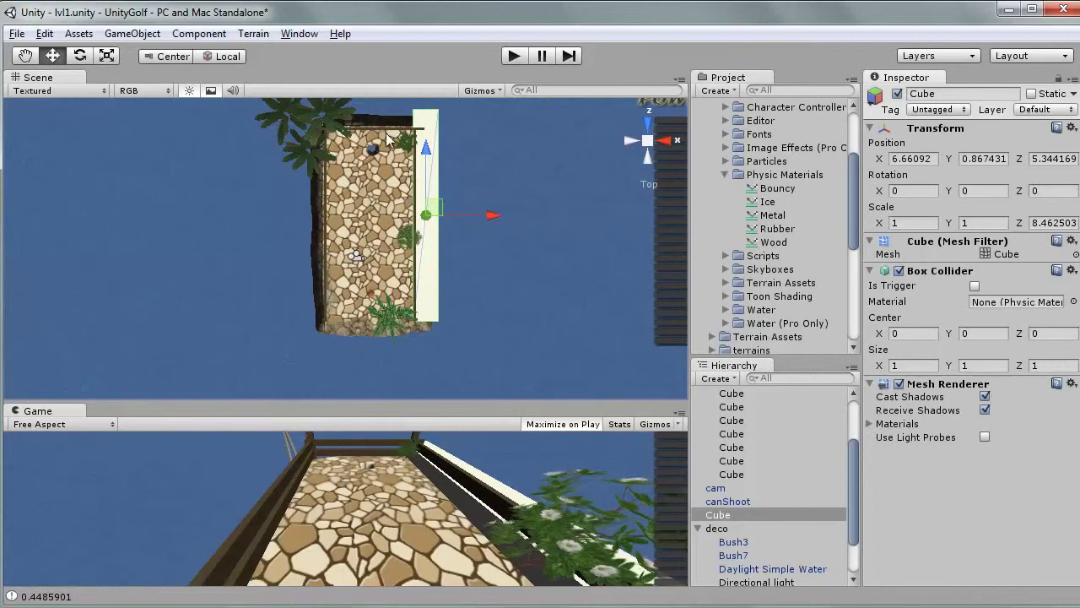
left_click_drag(428, 151, 428, 156)
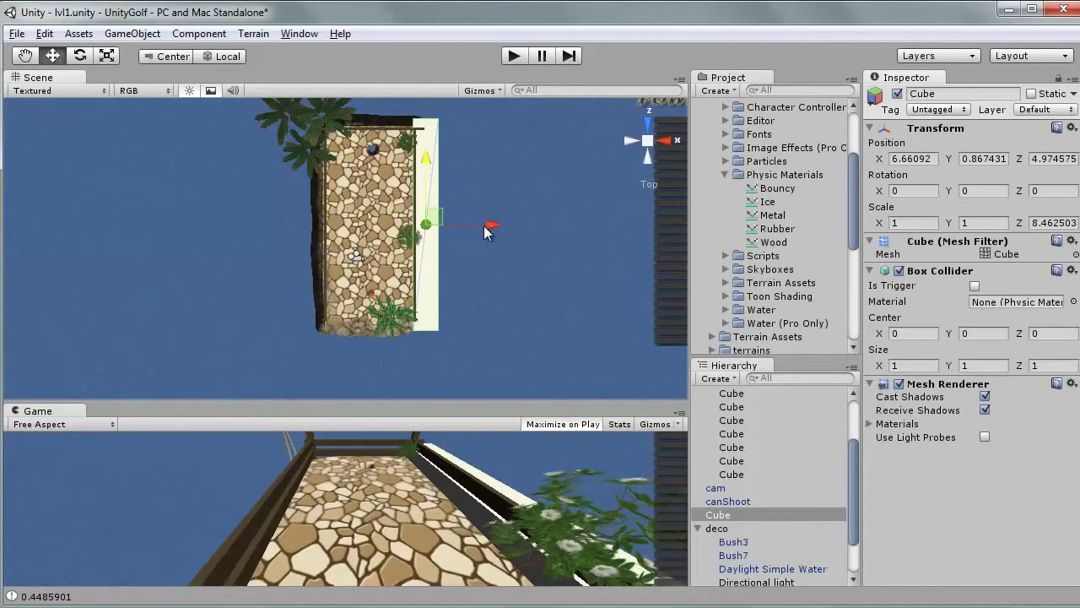
mouse_move(489, 228)
left_mouse_down()
mouse_move(478, 229)
mouse_move(492, 225)
mouse_move(527, 535)
left_mouse_up()
scroll(452, 271, "up", 2)
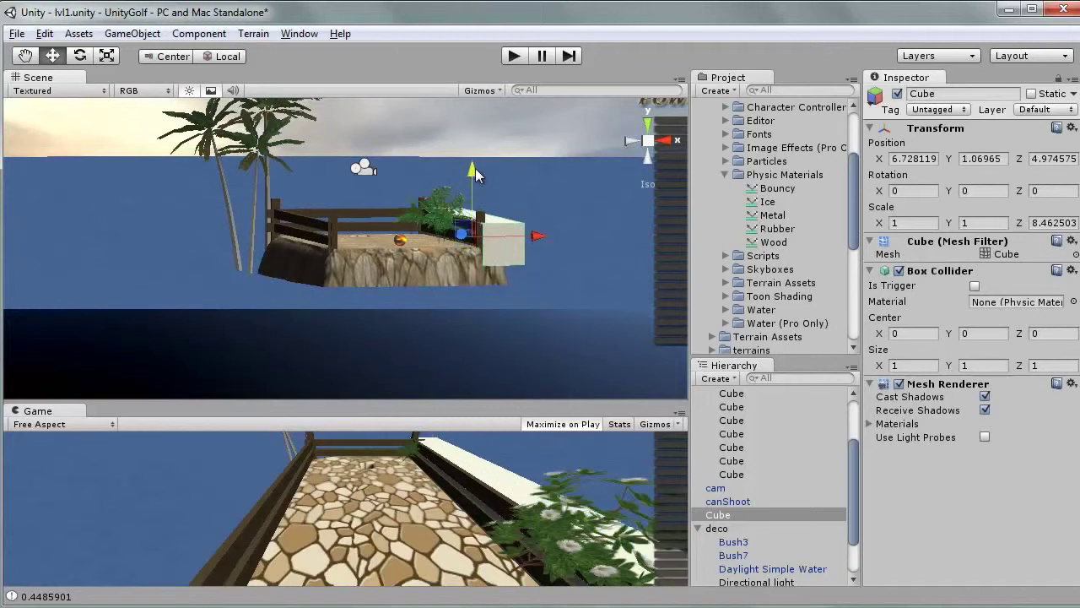
left_click_drag(476, 187, 476, 163)
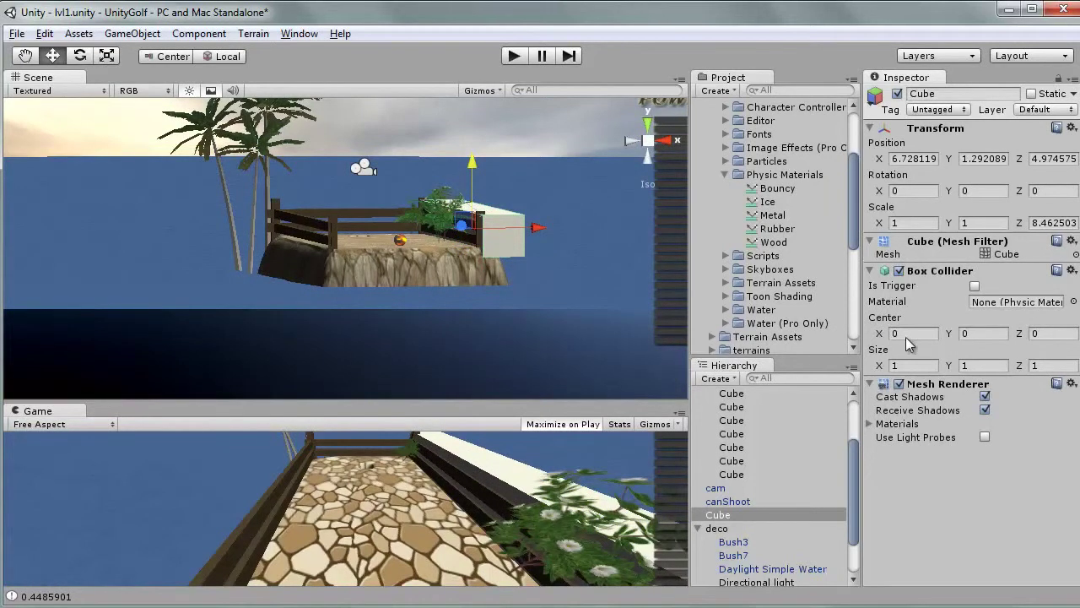
left_click(899, 384)
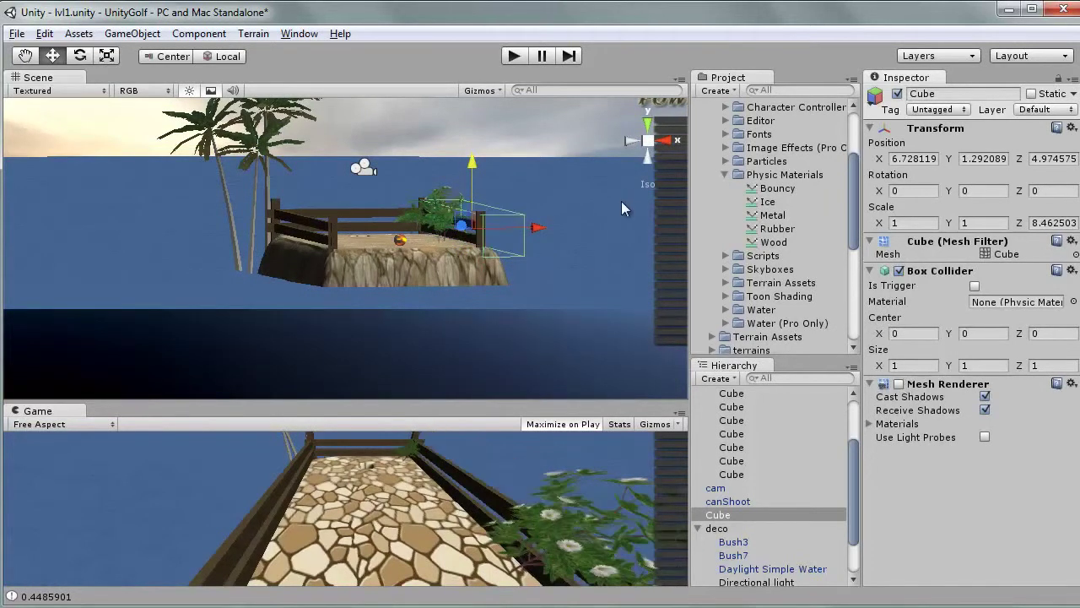
mouse_move(540, 225)
left_mouse_down()
mouse_move(364, 232)
mouse_move(362, 218)
left_mouse_up()
Step: Duplicate the invisible bar onto the walkway's opposite side and start a play test
left_click(639, 123)
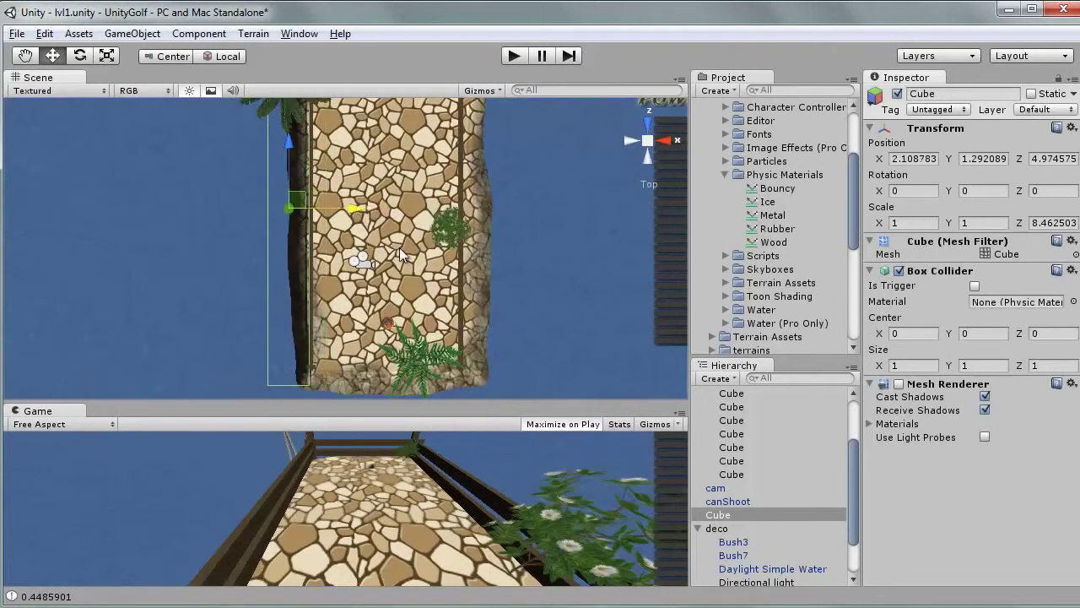
left_click(728, 514)
key("ctrl+d")
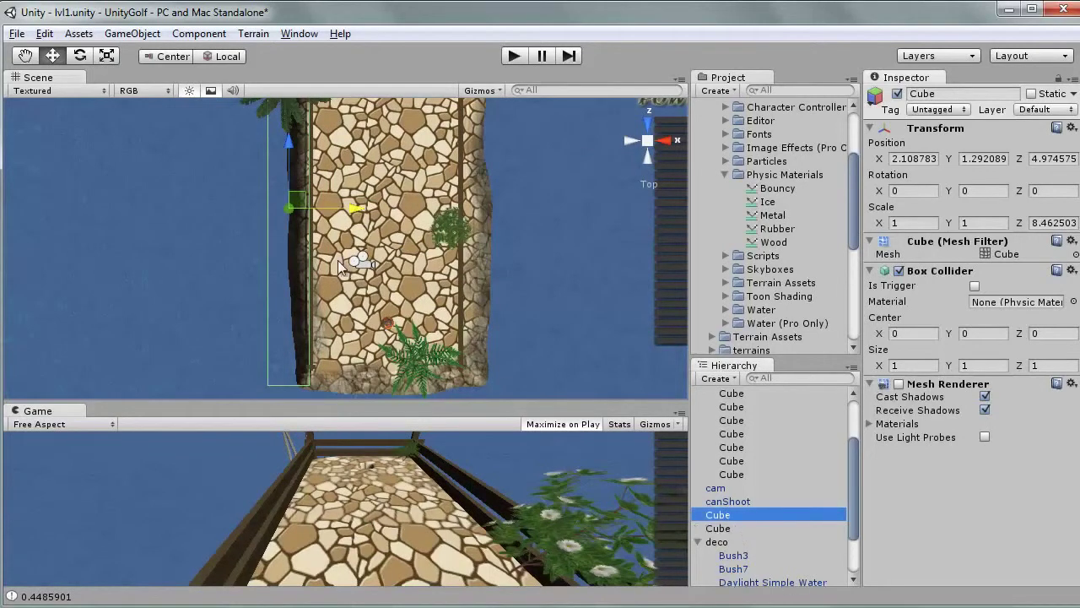
left_click_drag(359, 208, 552, 263)
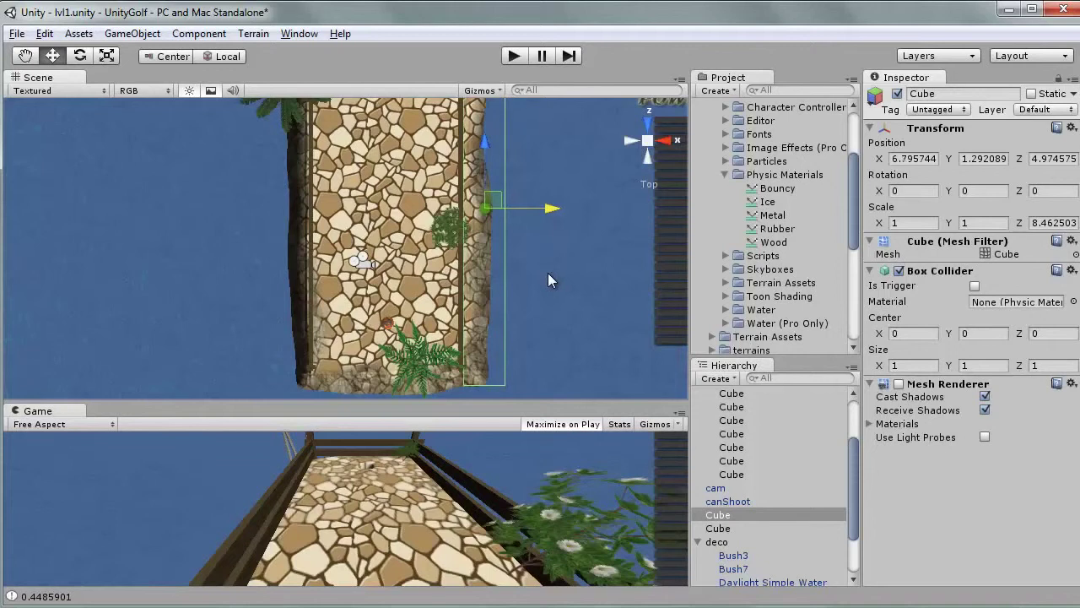
left_click_drag(551, 274, 548, 272)
left_click(515, 56)
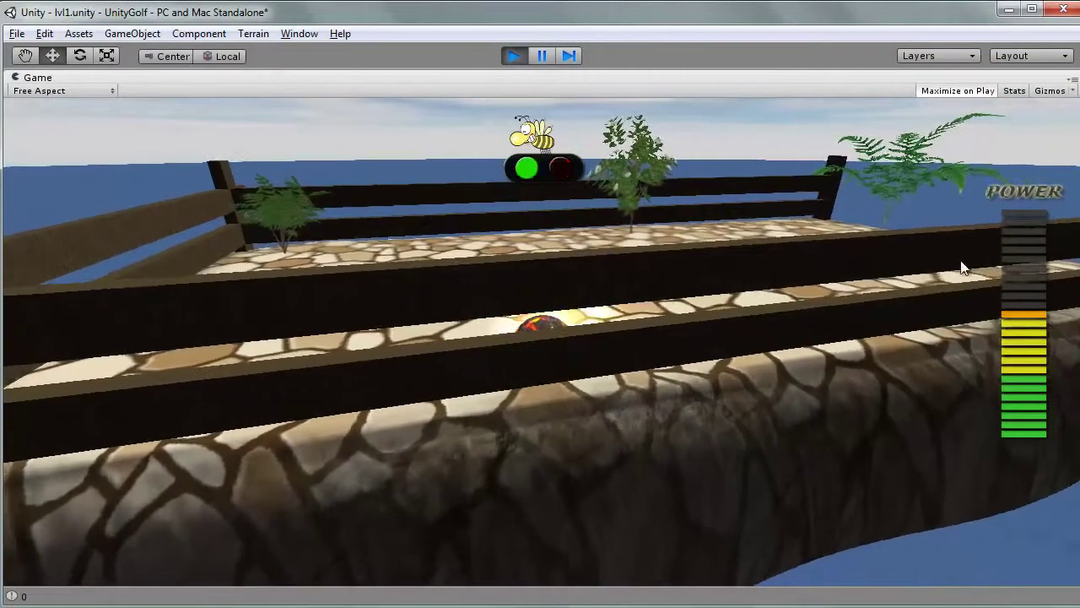
Step: Shoot the ball three times along the walled walkway toward the hole, then stop
left_click(962, 267)
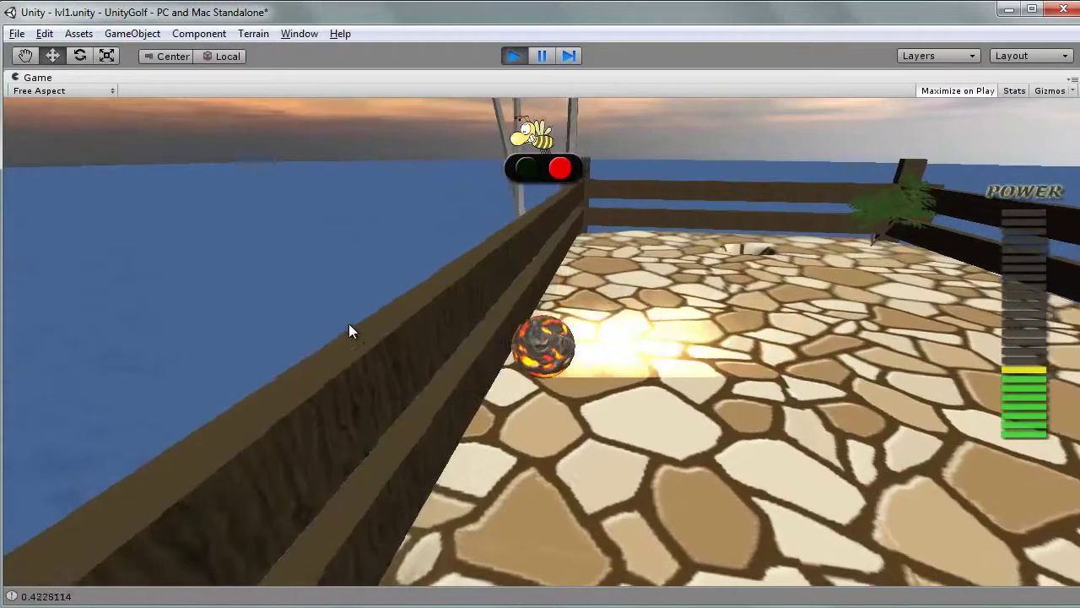
left_click(435, 300)
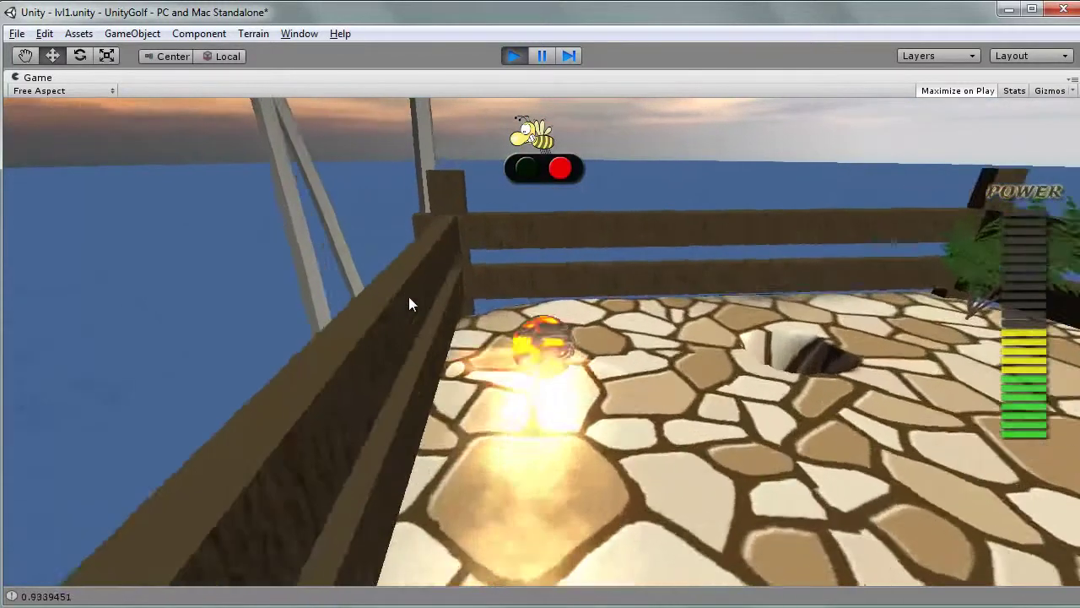
left_click(400, 305)
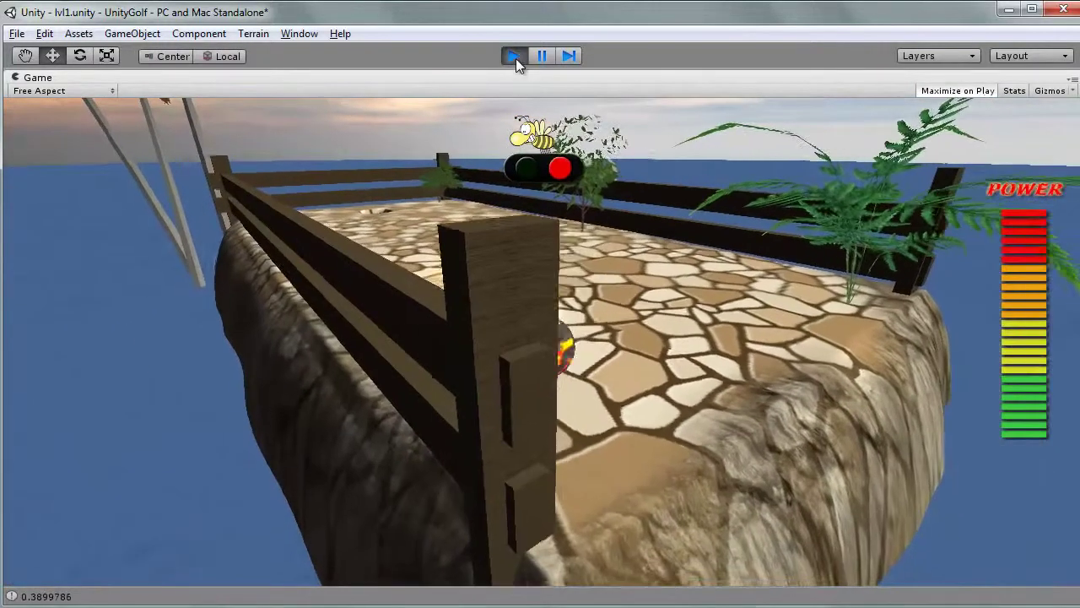
left_click(514, 57)
left_click_drag(400, 276, 515, 68, "alt")
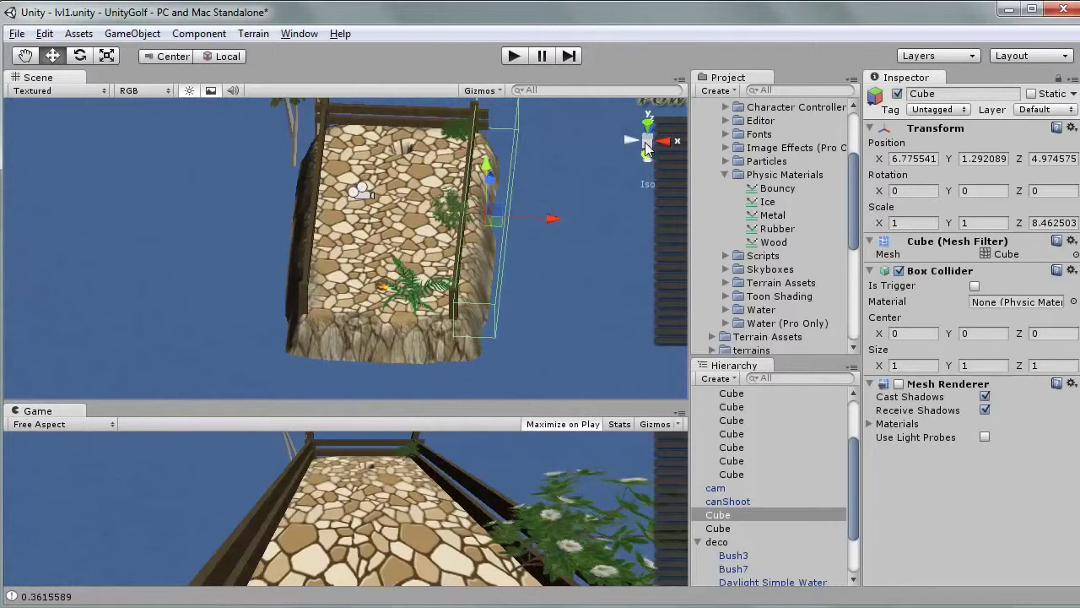
Step: Duplicate the lvl2 scene asset as lvl3 and open it
left_click(647, 149)
left_click_drag(646, 148, 556, 169, "alt")
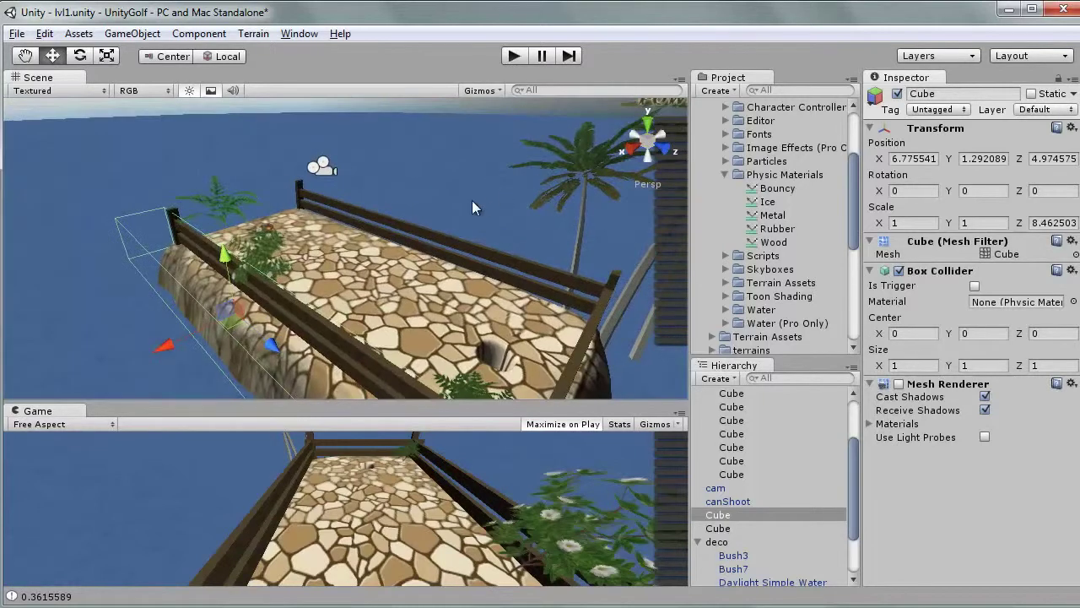
scroll(850, 192, "up", 5)
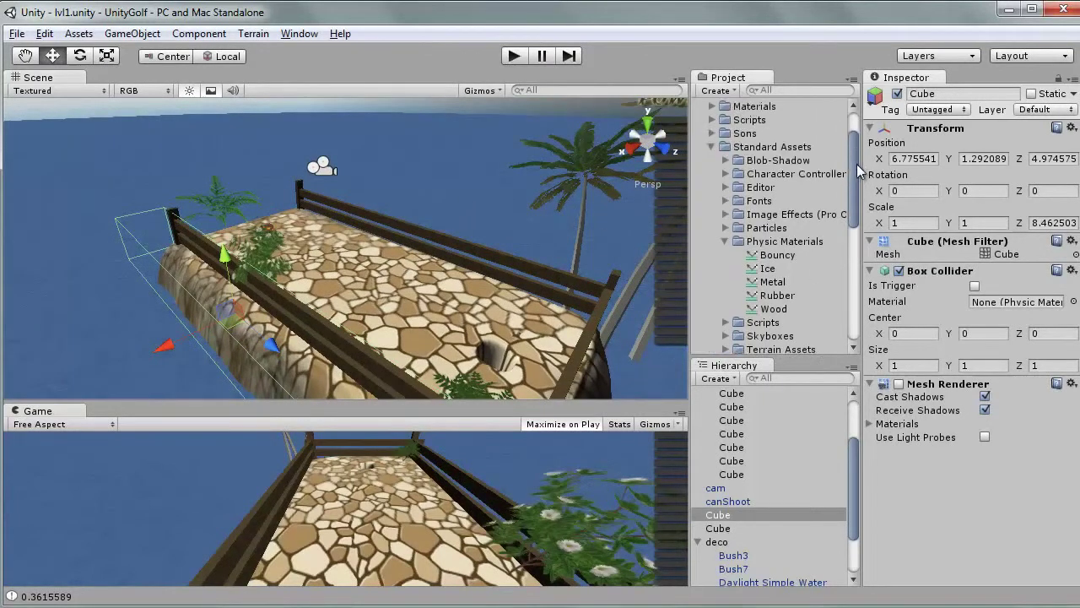
left_click(714, 171)
scroll(714, 168, "up", 1)
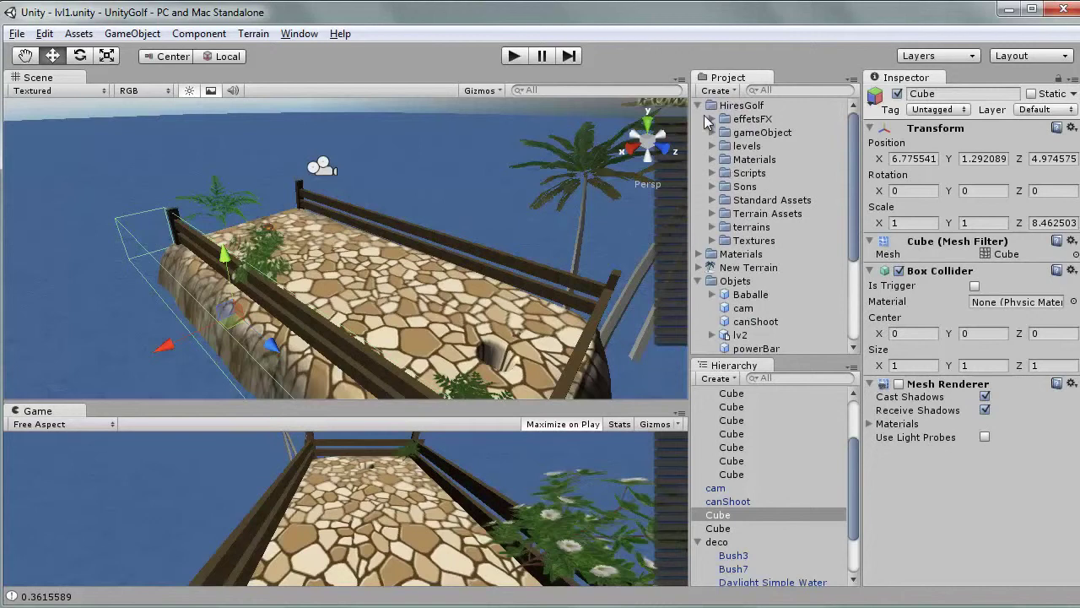
left_click(698, 106)
left_click(740, 254)
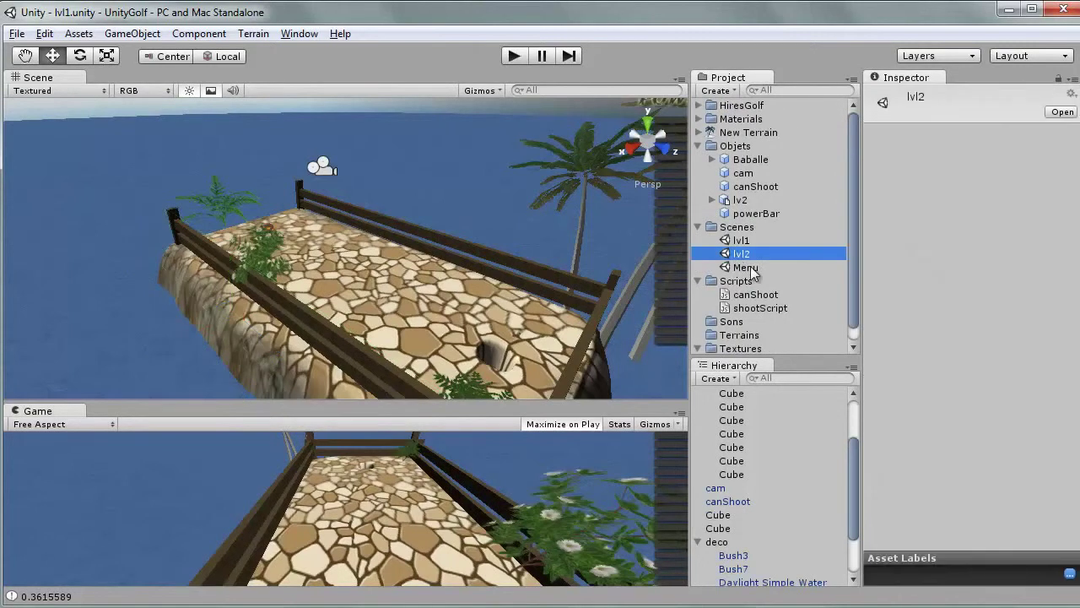
key("ctrl+d")
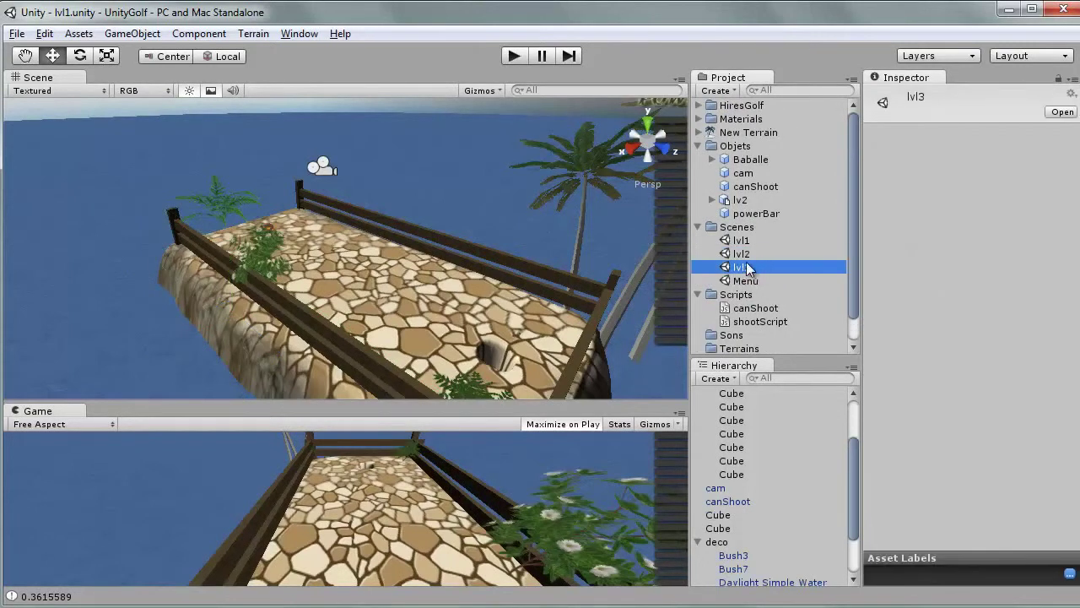
double_click(743, 268)
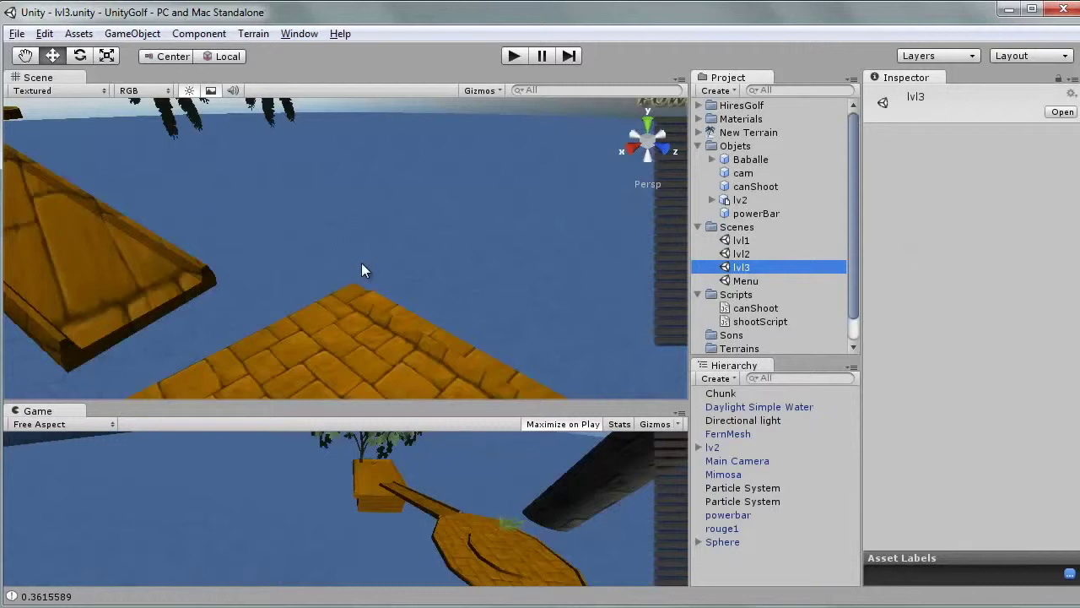
Step: Rotate the round Cylindre platform around its vertical axis to Y -65.37
mouse_move(361, 262)
left_mouse_down("alt")
mouse_move(602, 287)
mouse_move(552, 306)
left_mouse_up("alt")
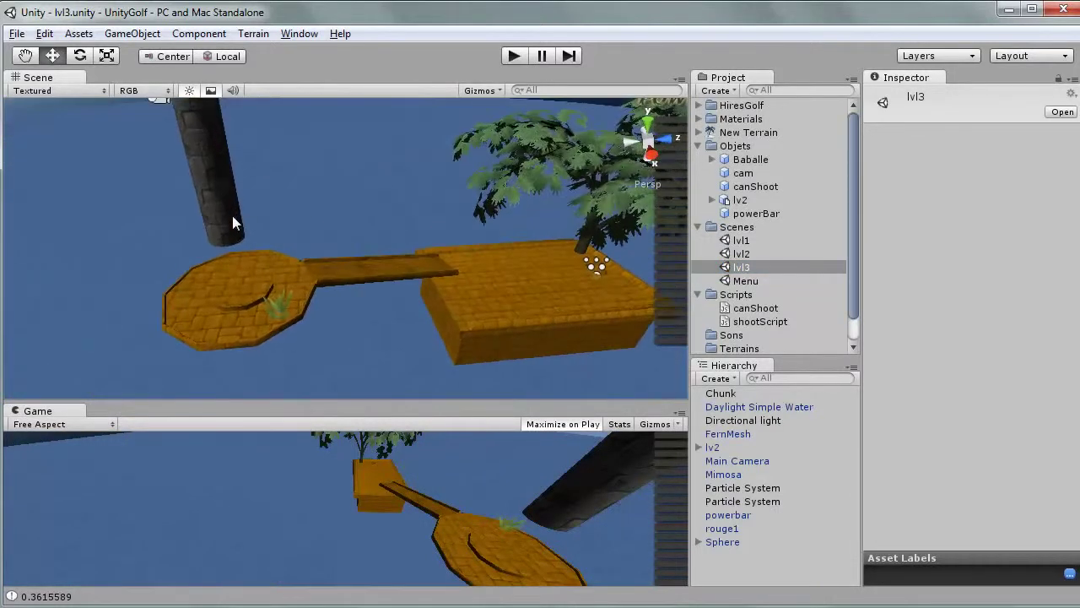
left_click(234, 222)
left_click(224, 217)
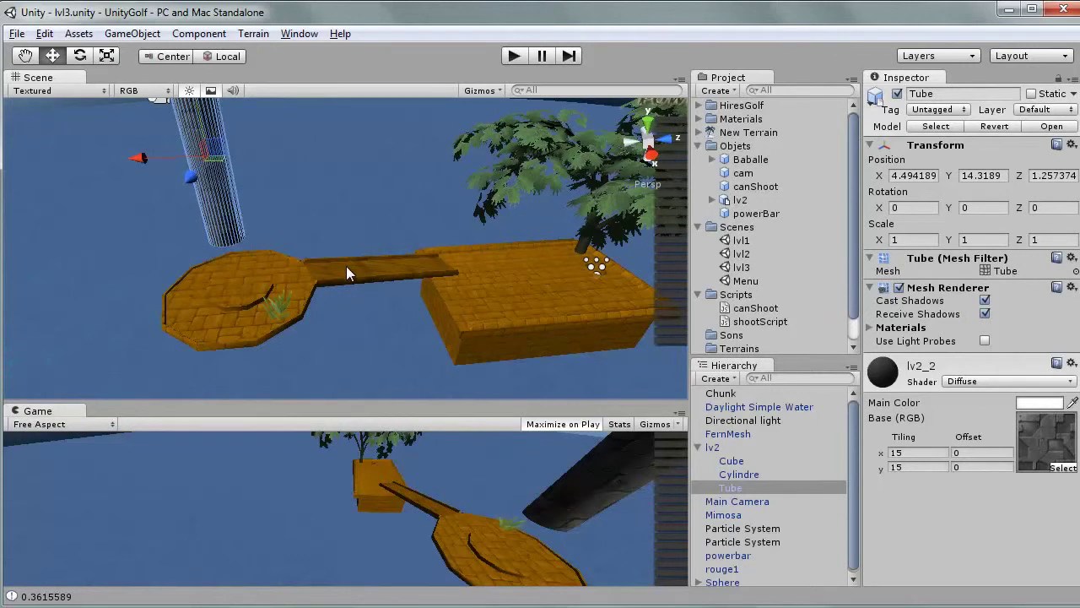
left_click(346, 273)
left_click(241, 221)
key("f")
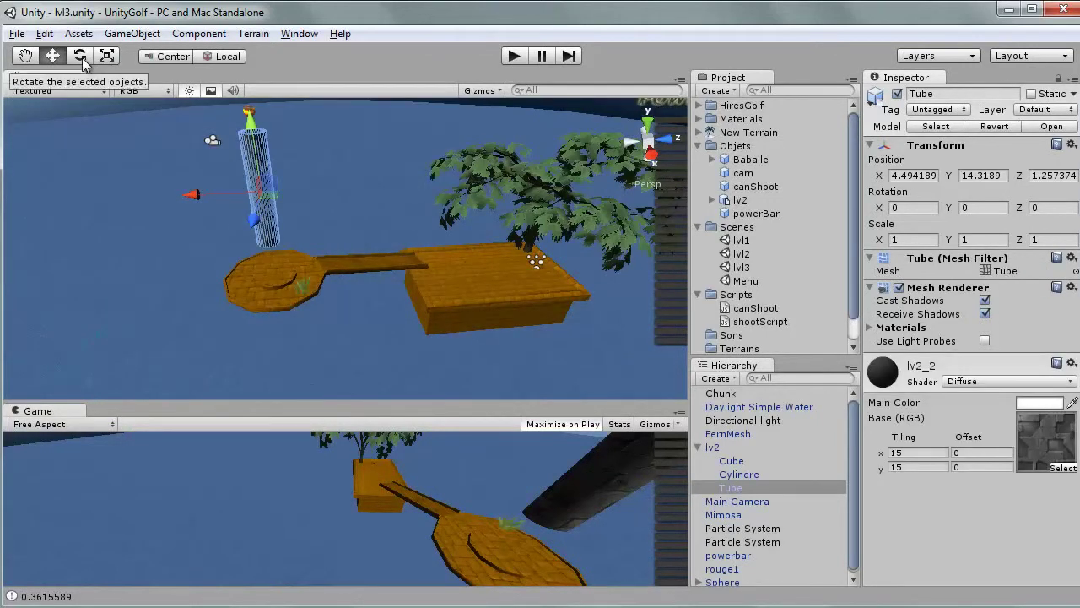
left_click(275, 293)
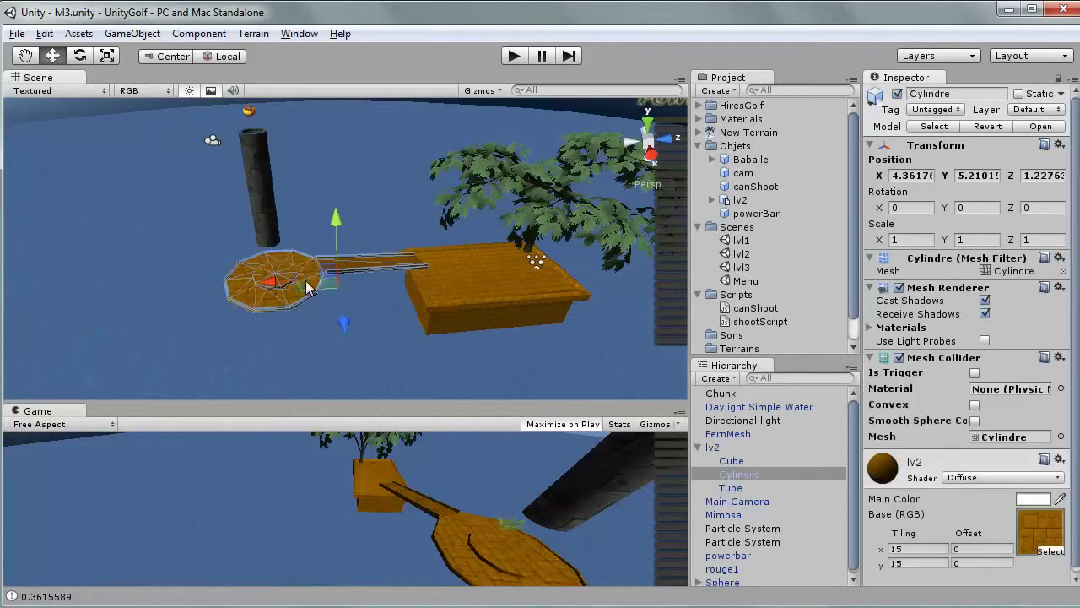
left_click(80, 59)
mouse_move(338, 329)
left_mouse_down()
mouse_move(520, 339)
mouse_move(371, 240)
left_mouse_up()
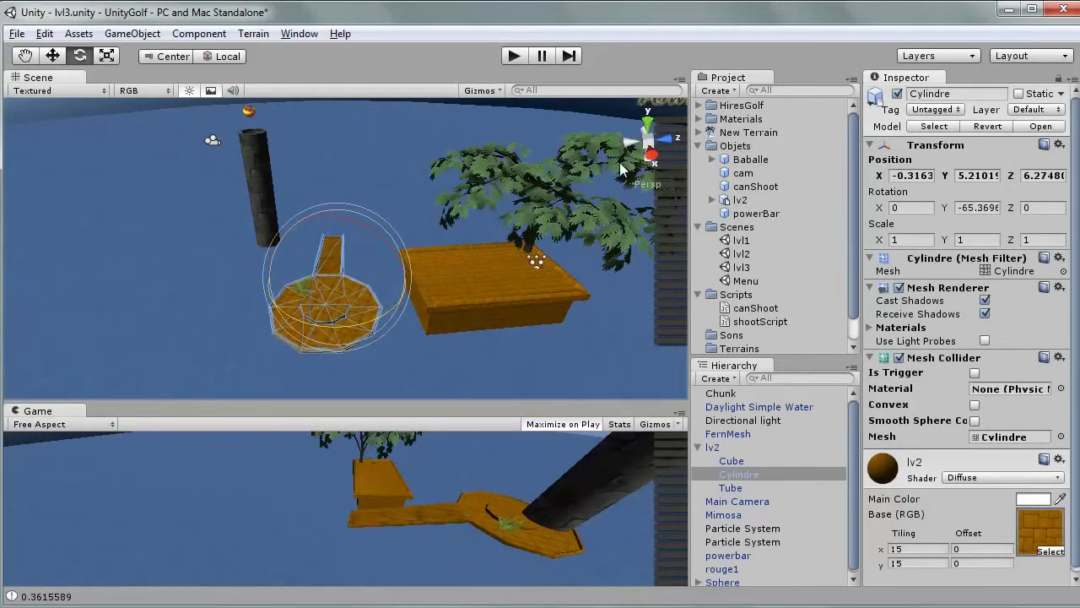
left_click(650, 128)
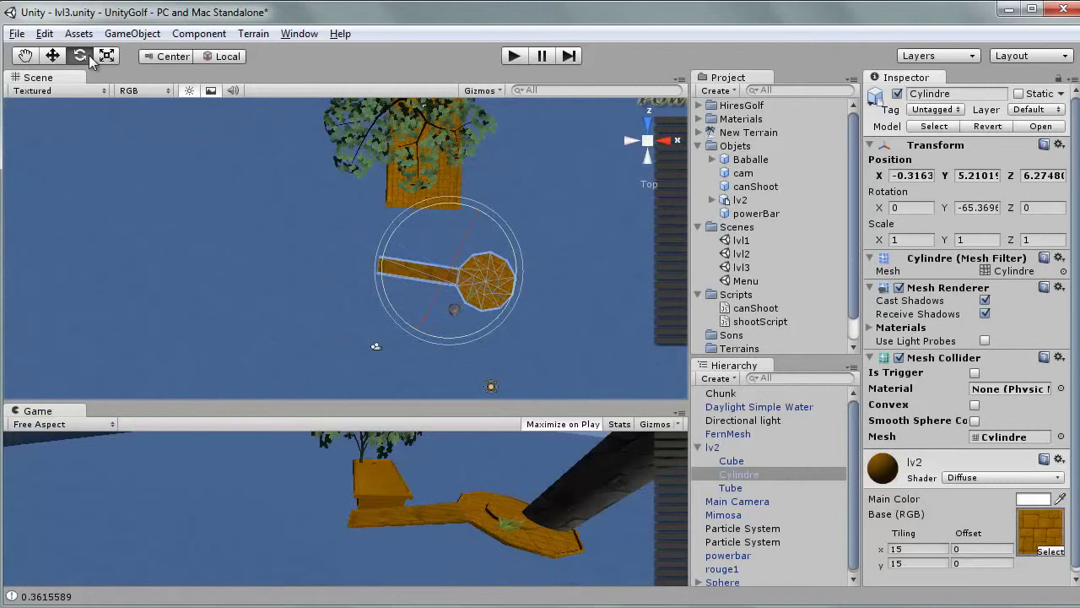
left_click(54, 56)
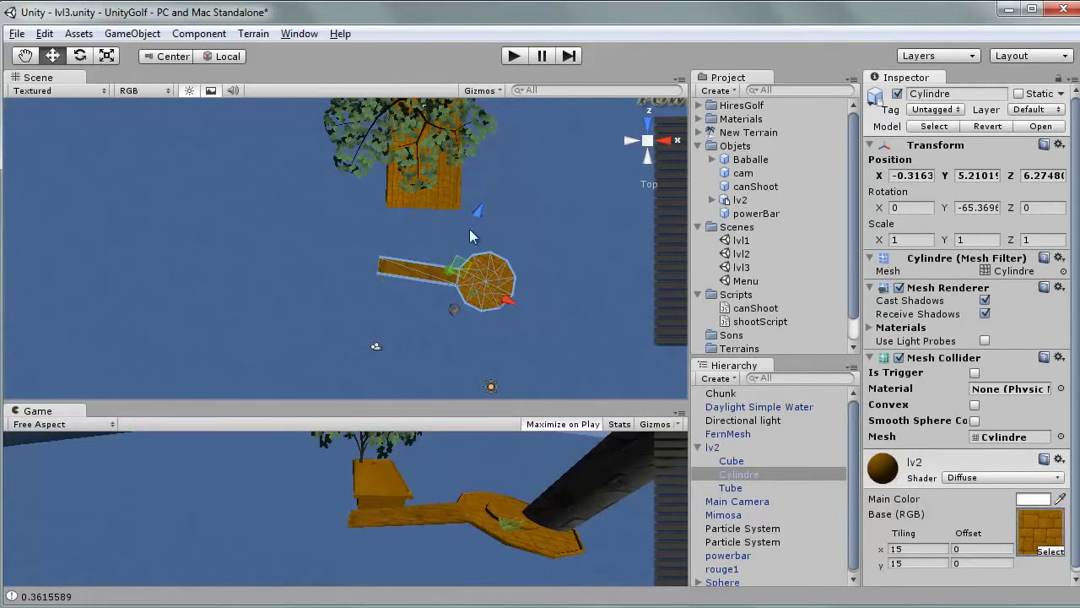
Step: Move the round platform, then lower the Tube beside the tree platform between the platforms
mouse_move(507, 297)
left_mouse_down()
mouse_move(570, 273)
mouse_move(589, 280)
left_mouse_up()
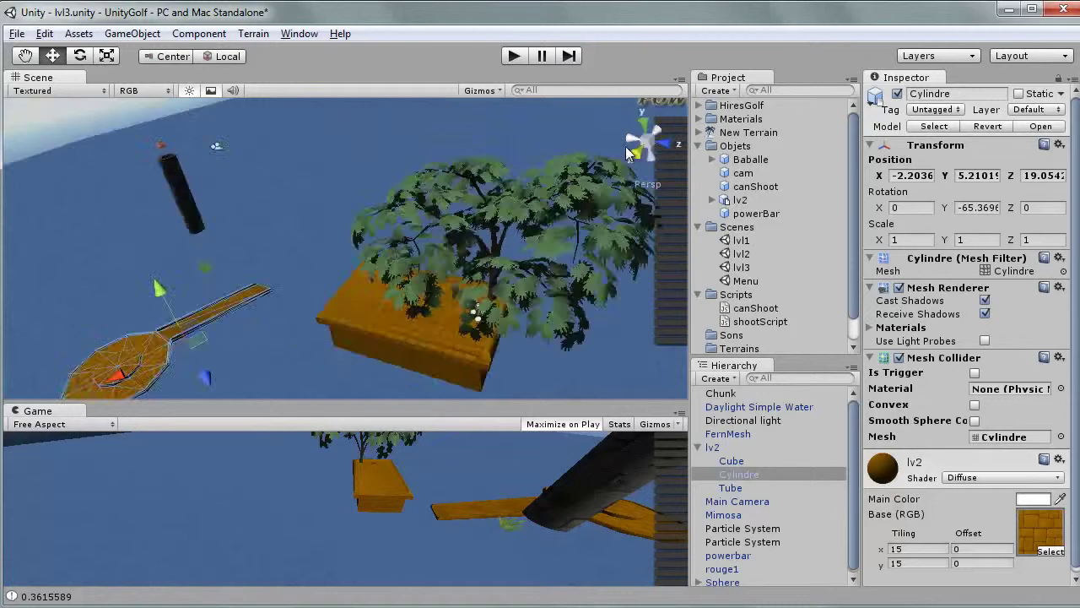
left_click_drag(650, 145, 197, 168, "alt")
left_click(189, 152)
mouse_move(169, 120)
left_mouse_down()
mouse_move(193, 213)
mouse_move(479, 201)
left_mouse_up()
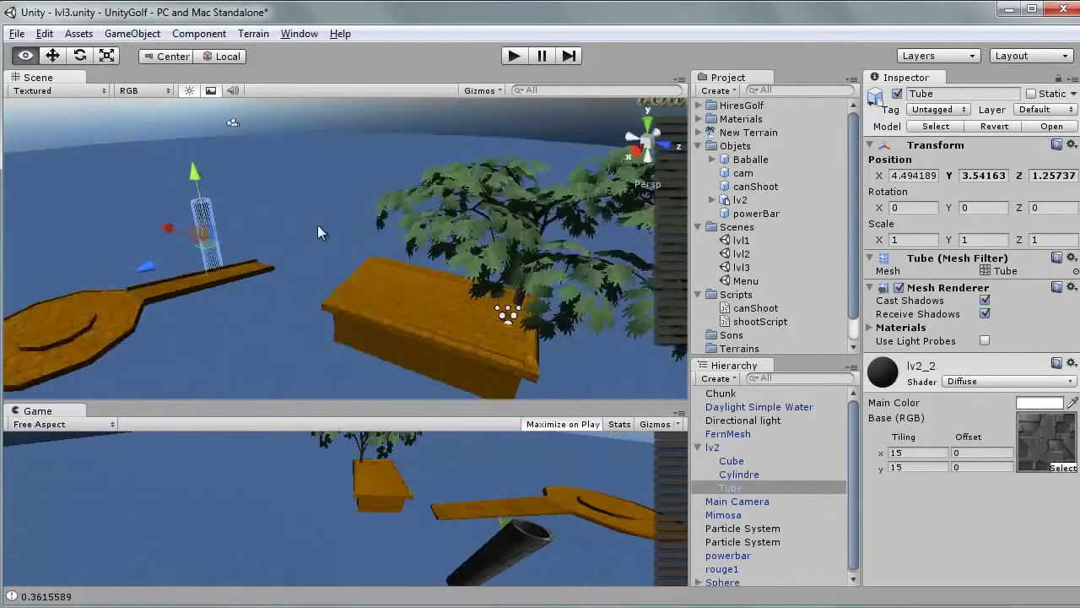
mouse_move(237, 254)
left_mouse_down()
mouse_move(550, 211)
mouse_move(562, 306)
mouse_move(481, 361)
mouse_move(522, 363)
mouse_move(494, 317)
left_mouse_up()
key("e")
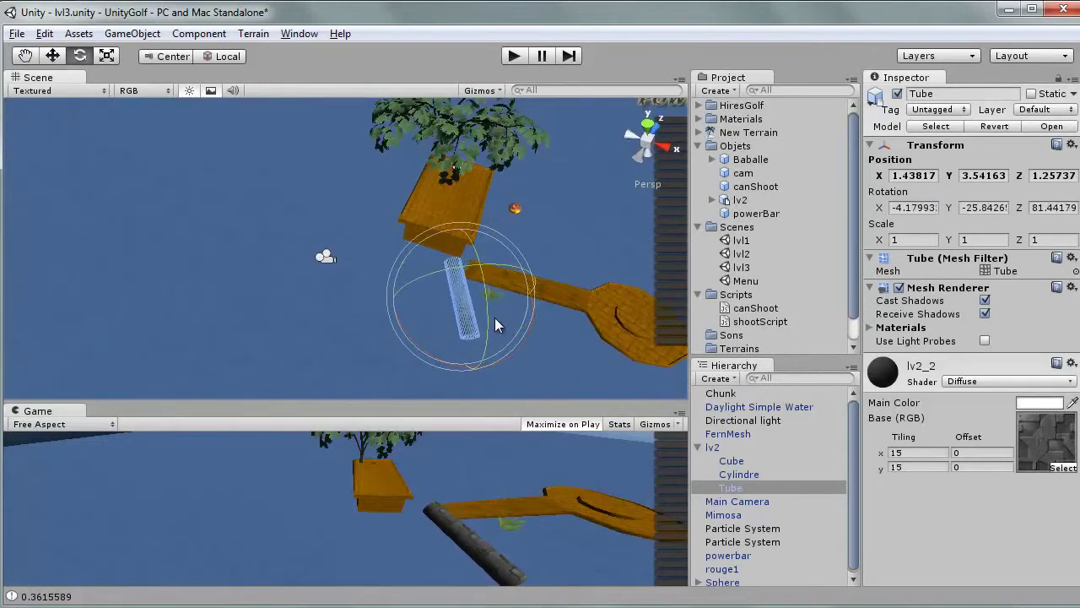
left_click_drag(608, 141, 513, 225, "alt")
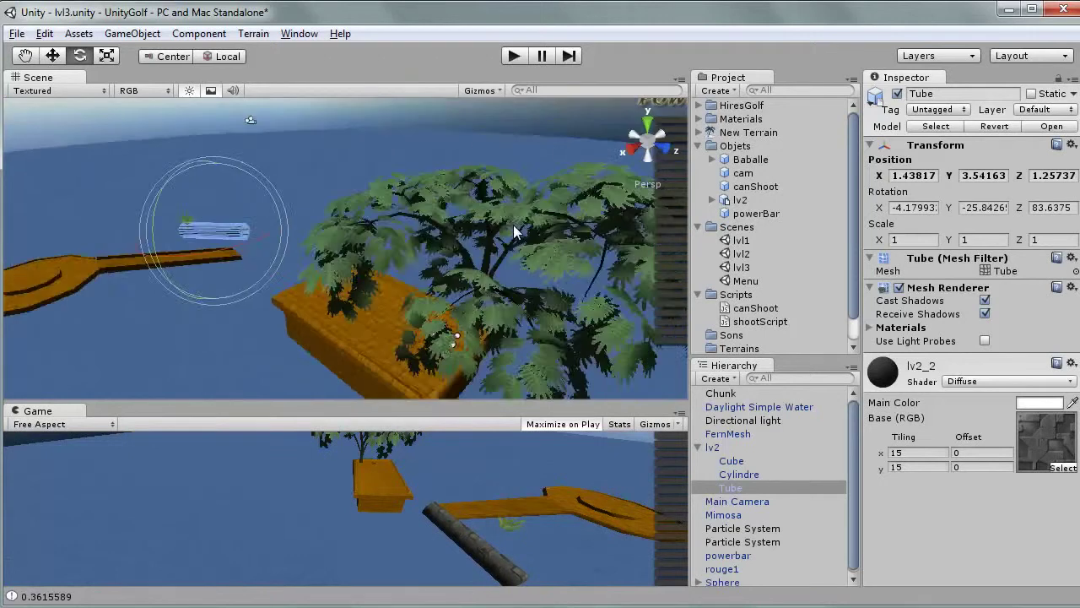
left_click(53, 55)
left_click_drag(224, 192, 239, 211)
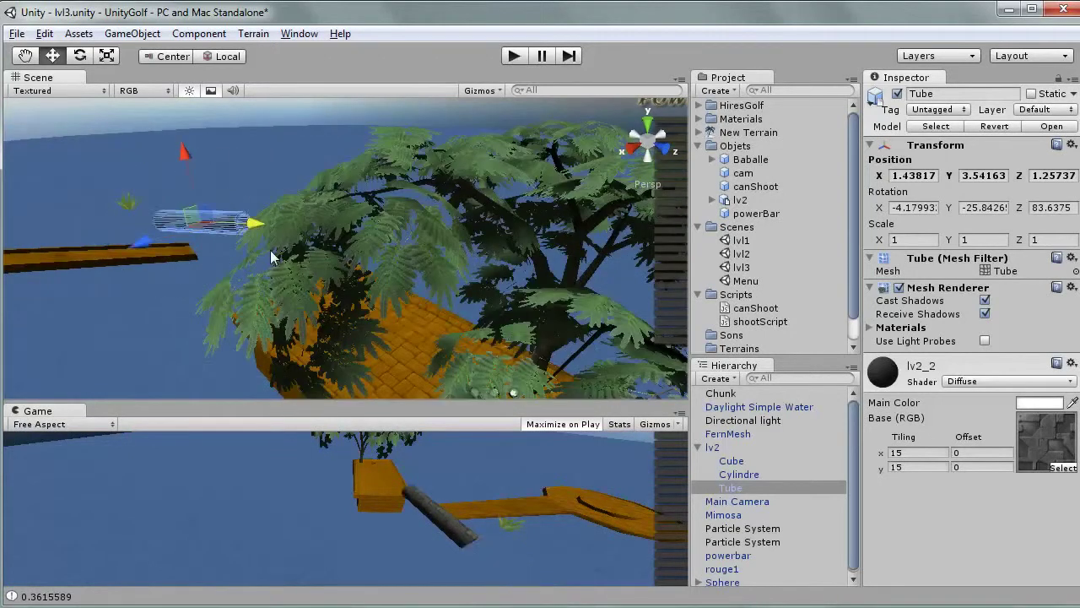
left_click(648, 123)
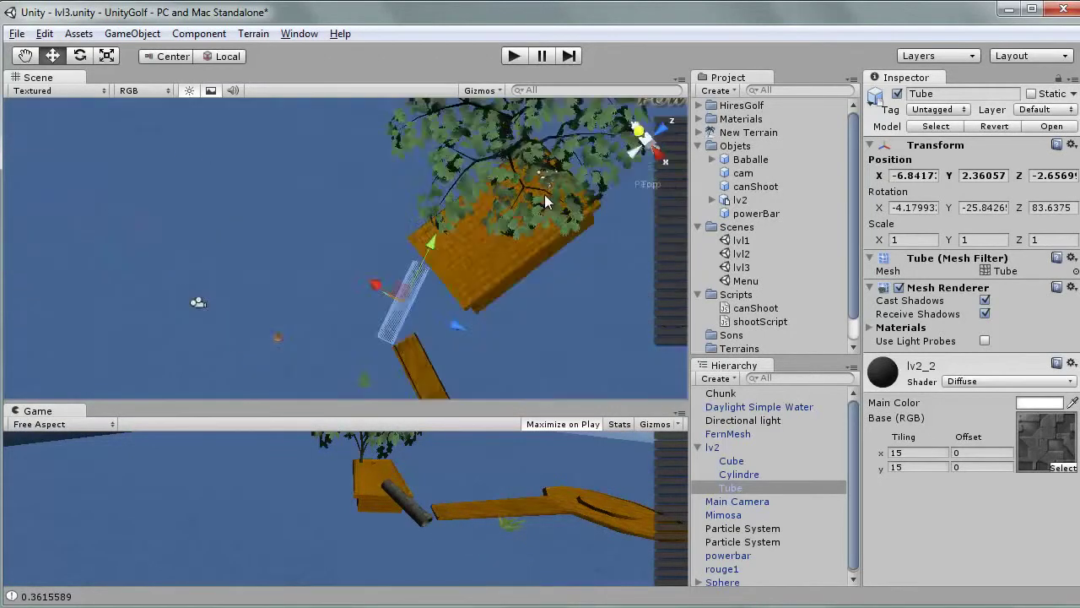
left_click_drag(558, 216, 586, 207)
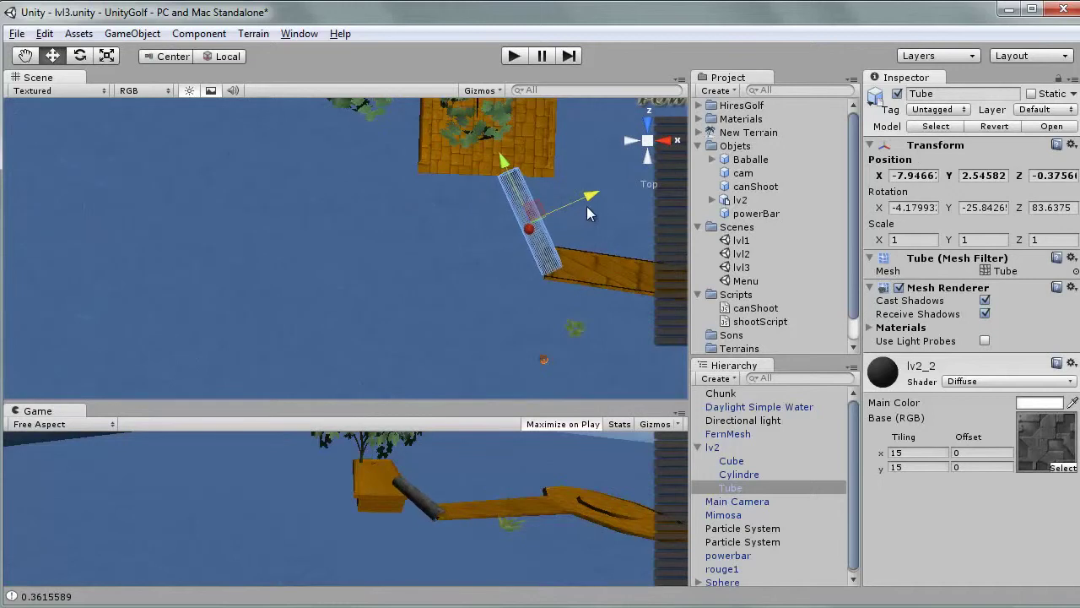
Step: Tilt the Tube into a slope, lengthen it, and lower it onto the platform edge
left_click(626, 141)
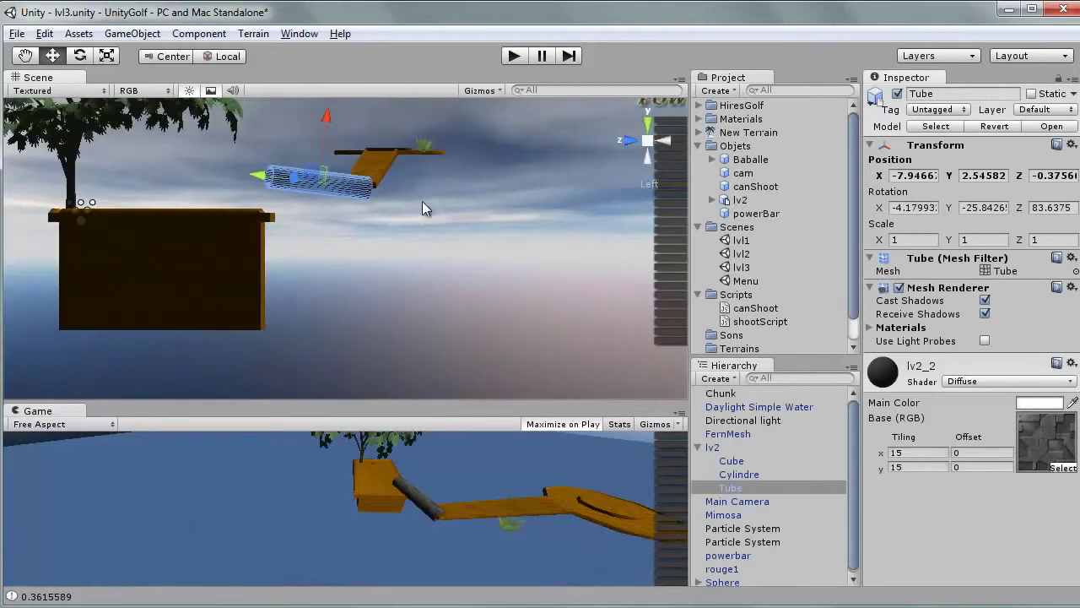
left_click(81, 56)
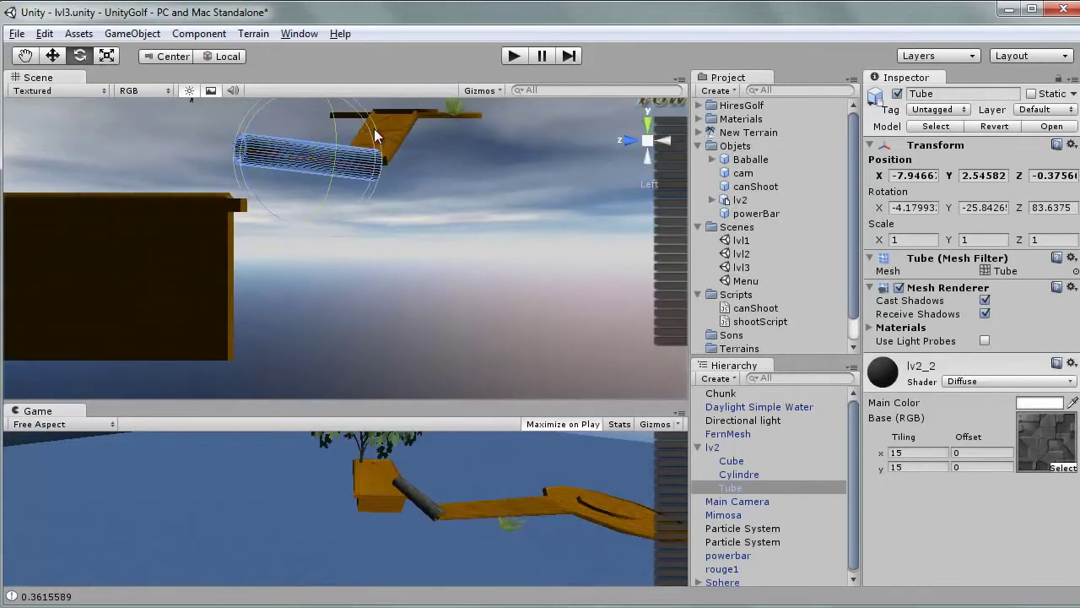
left_click_drag(374, 128, 347, 81)
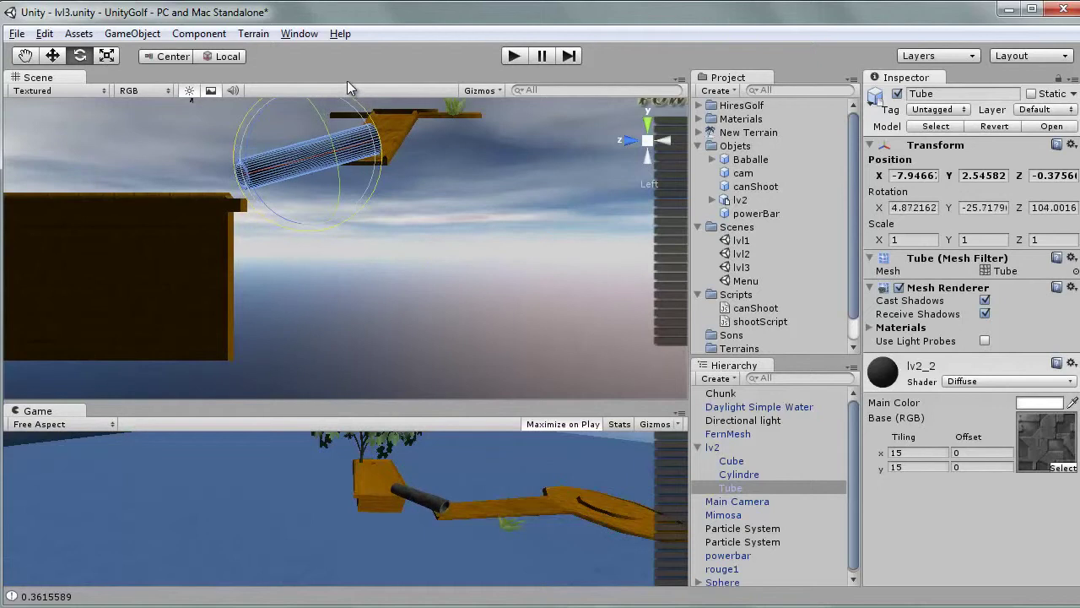
key("r")
left_click_drag(253, 173, 238, 178)
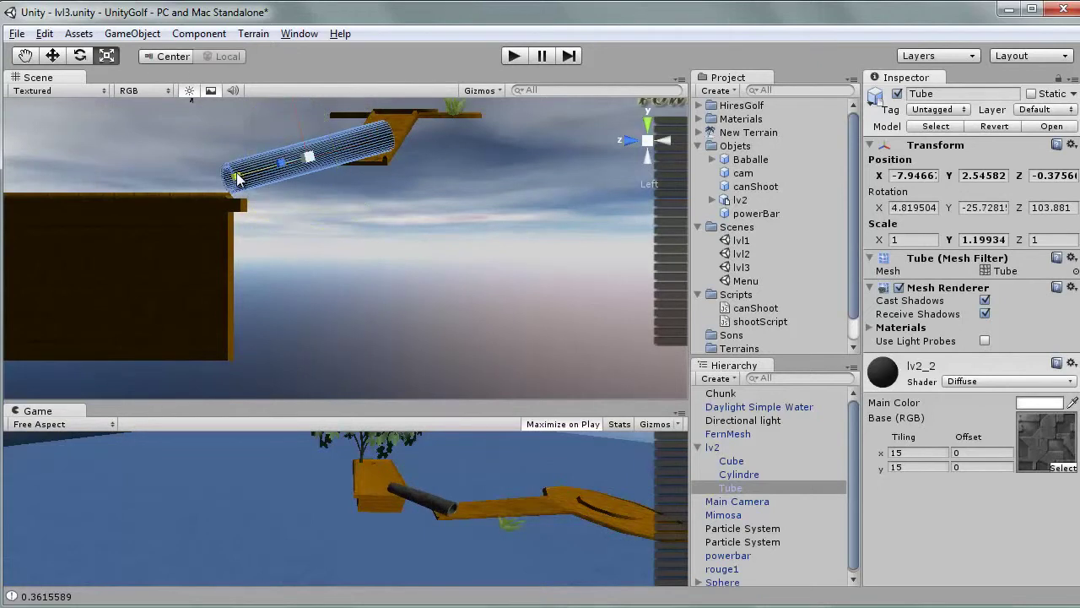
left_click(52, 56)
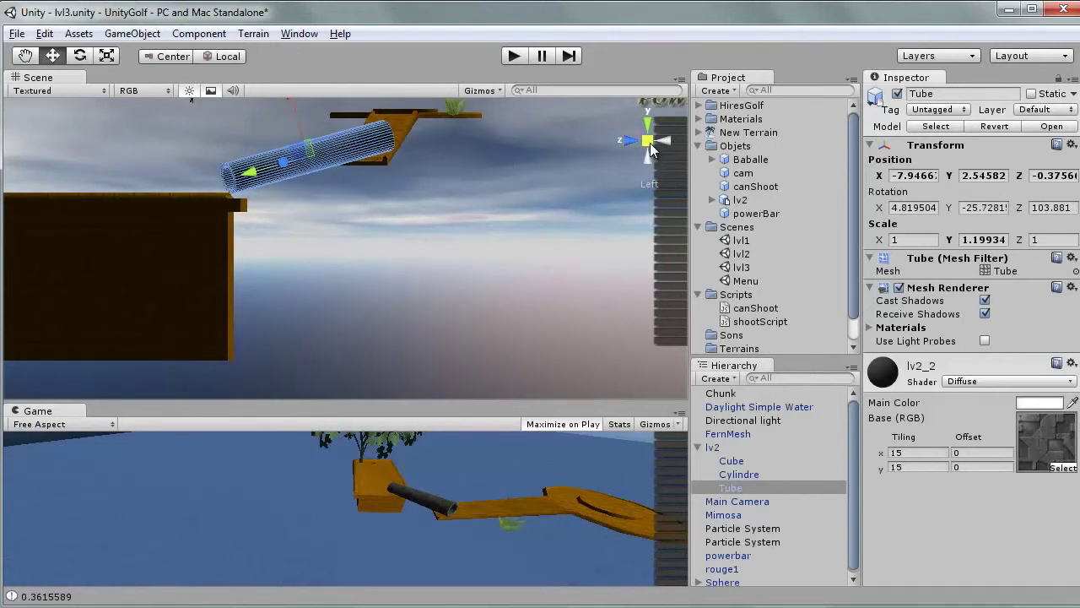
mouse_move(652, 149)
right_mouse_down()
mouse_move(507, 210)
mouse_move(541, 168)
right_mouse_up()
mouse_move(541, 168)
left_mouse_down()
mouse_move(563, 256)
mouse_move(591, 278)
left_mouse_up()
mouse_move(595, 287)
right_mouse_down()
mouse_move(711, 306)
mouse_move(580, 274)
mouse_move(562, 197)
right_mouse_up()
Step: Reselect the Tube, raising it slightly, sliding it along its length and adjusting its tilt
left_click(560, 190)
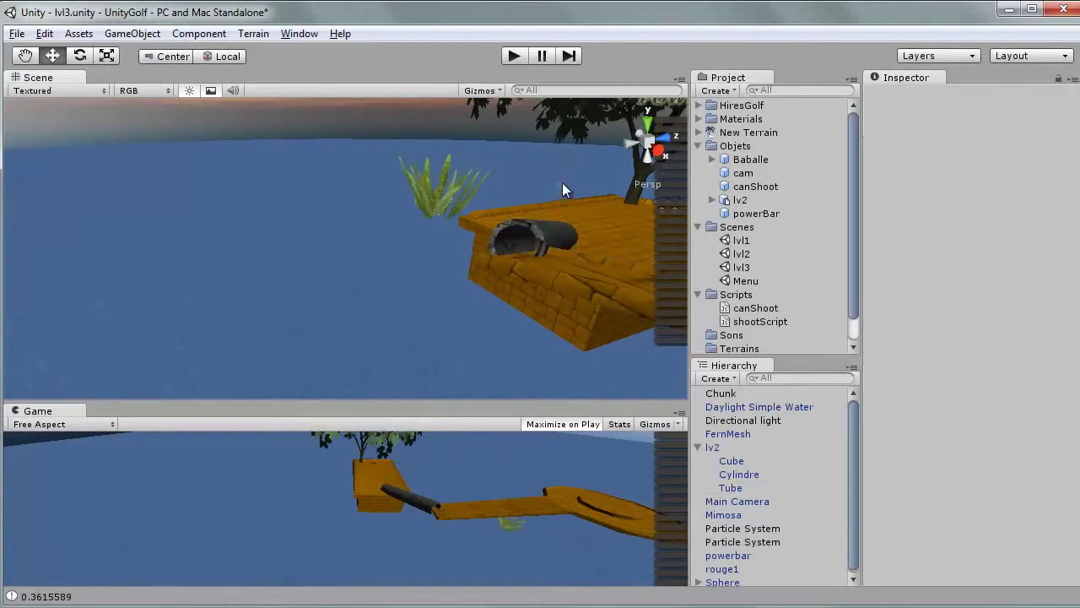
left_click(538, 233)
left_click(538, 233)
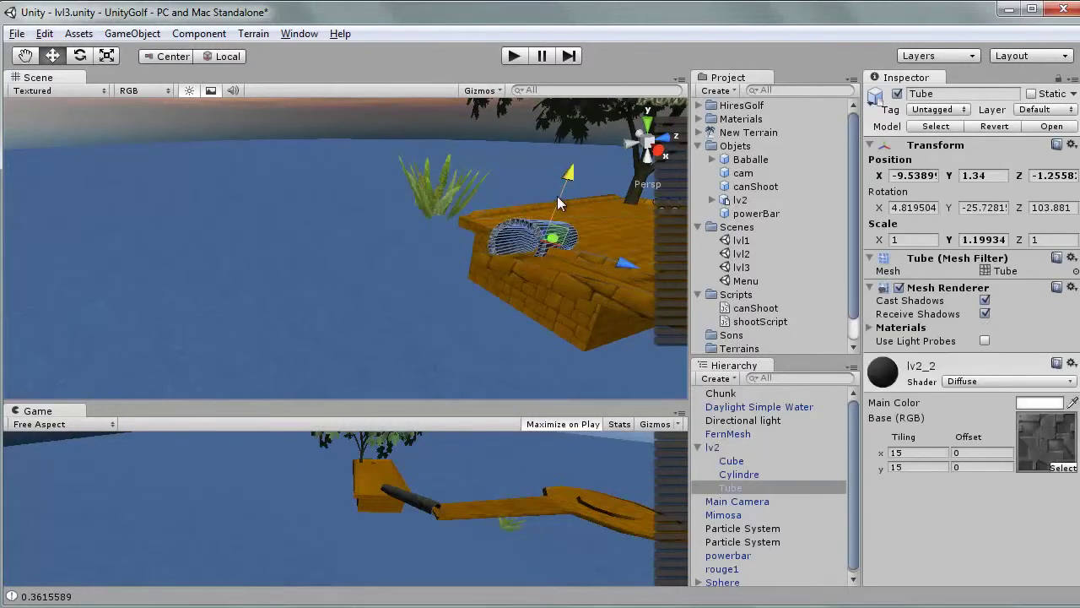
left_click_drag(558, 202, 560, 195)
mouse_move(559, 196)
right_mouse_down()
mouse_move(549, 250)
mouse_move(471, 208)
mouse_move(492, 248)
right_mouse_up()
left_click_drag(492, 248, 498, 254)
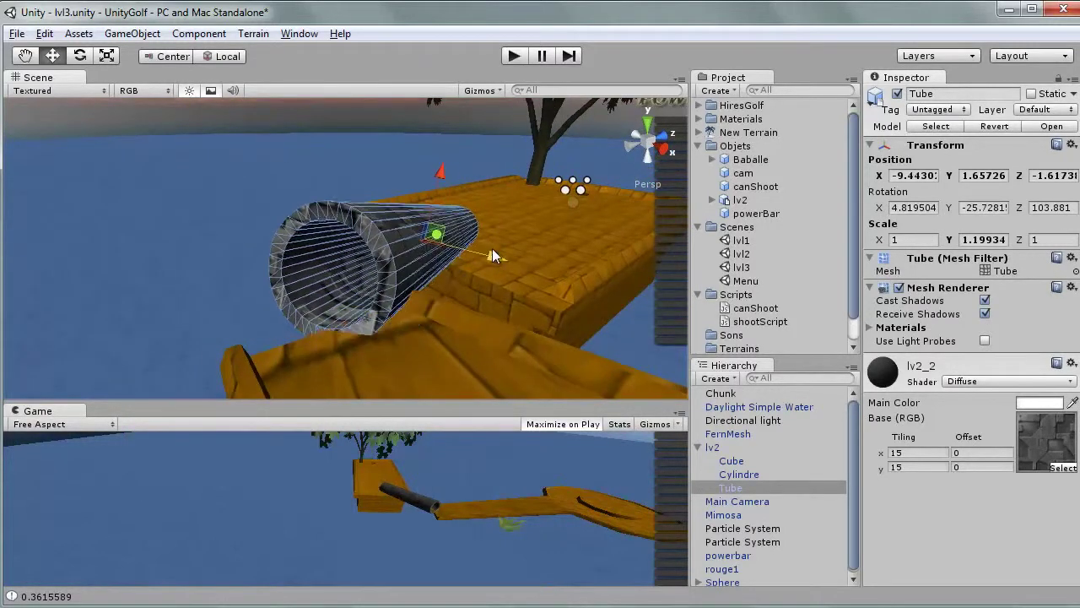
left_click(80, 56)
left_click_drag(415, 242, 426, 249)
Step: Nudge the Tube to X -8.962, Y 1.761, Z -2.281 and duplicate it
left_click(52, 55)
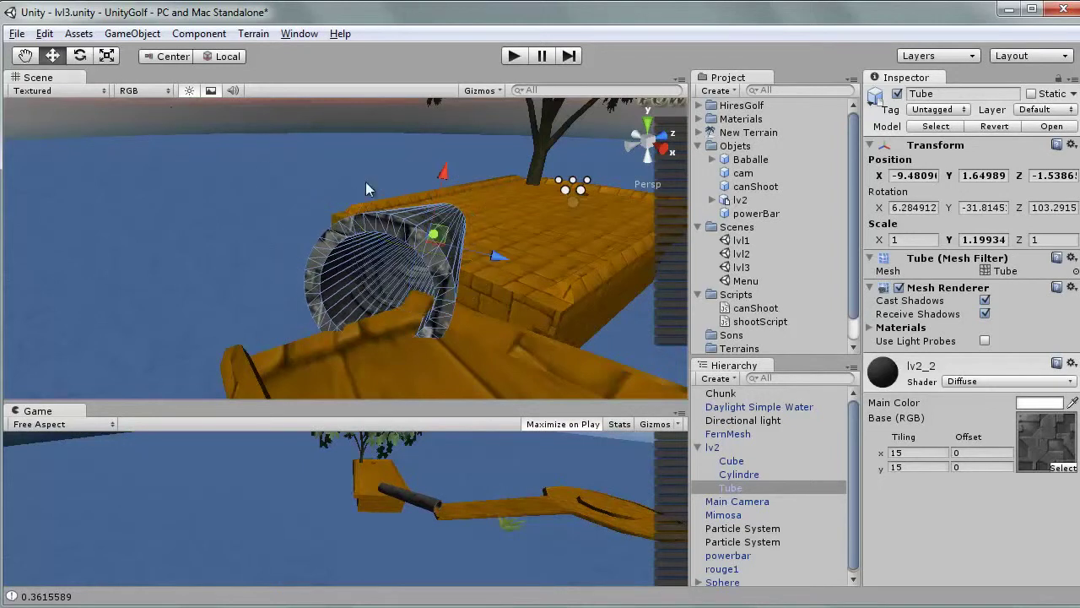
right_click_drag(452, 294, 499, 246)
mouse_move(494, 242)
left_mouse_down()
mouse_move(456, 216)
mouse_move(448, 245)
mouse_move(436, 232)
mouse_move(700, 304)
mouse_move(2, 258)
mouse_move(463, 304)
mouse_move(399, 291)
left_mouse_up()
left_click(80, 56)
left_click(53, 56)
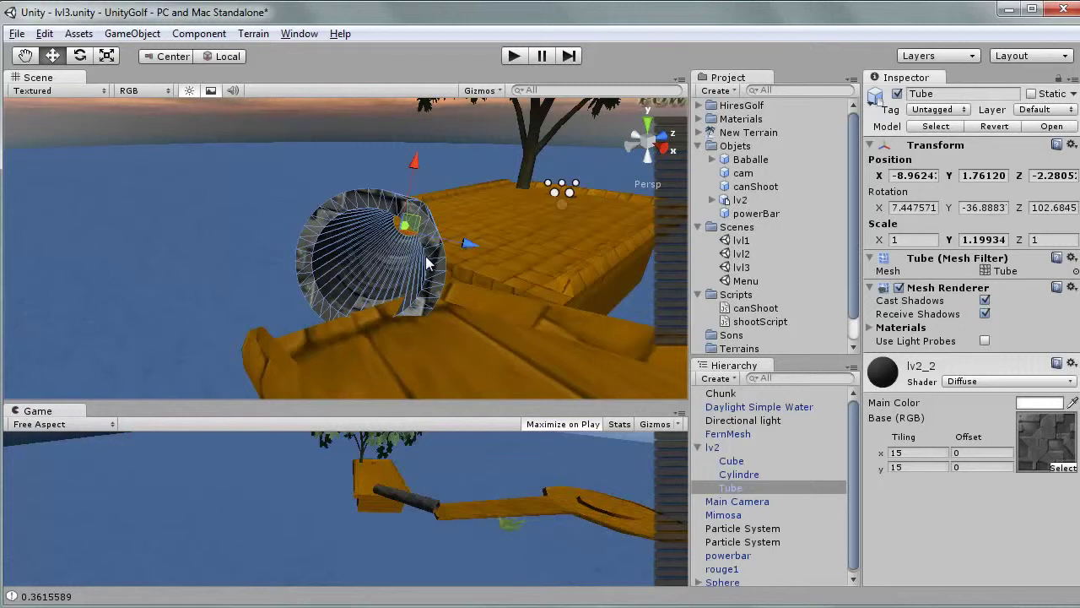
left_click_drag(392, 266, 366, 268, "alt")
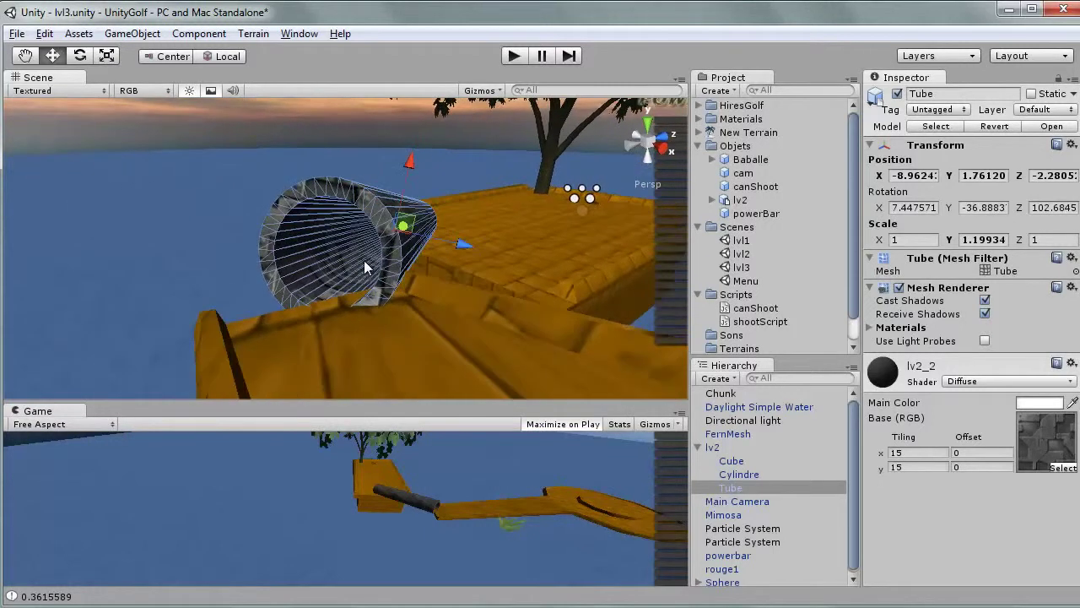
key("ctrl+d")
Step: Turn the copied Tube to run across the platform and move it up toward the camera
left_click(79, 56)
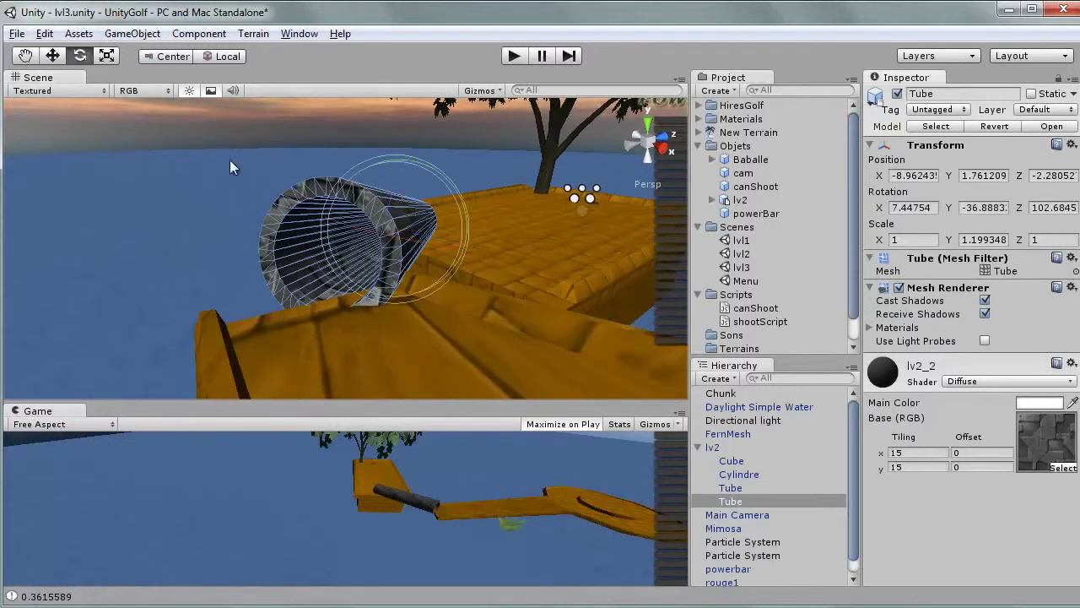
left_click_drag(349, 228, 433, 262)
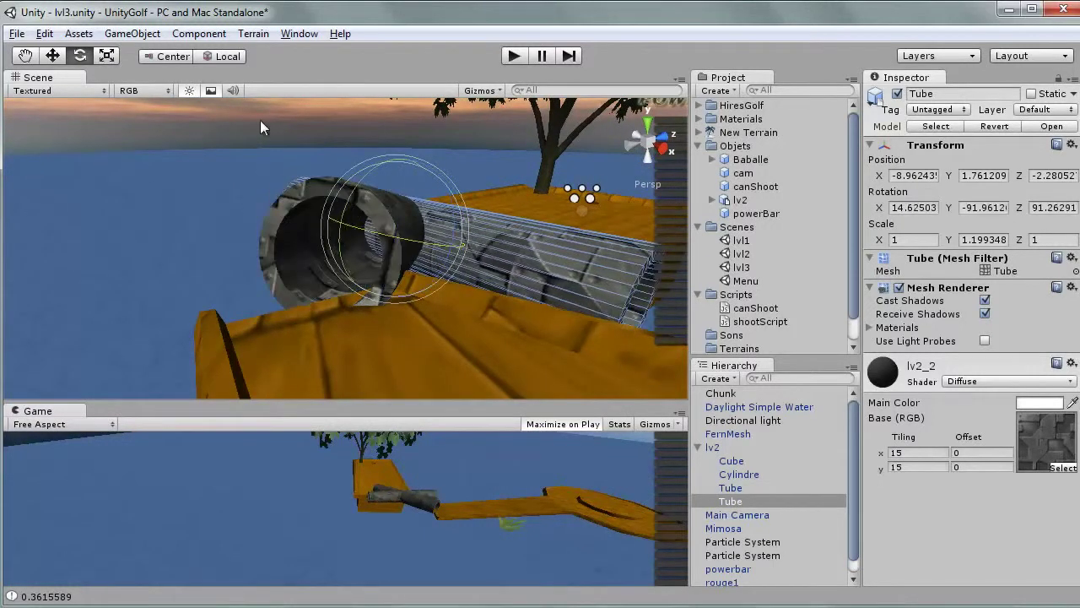
left_click(52, 56)
mouse_move(427, 238)
left_mouse_down()
mouse_move(320, 258)
mouse_move(244, 212)
mouse_move(164, 197)
mouse_move(159, 260)
left_mouse_up()
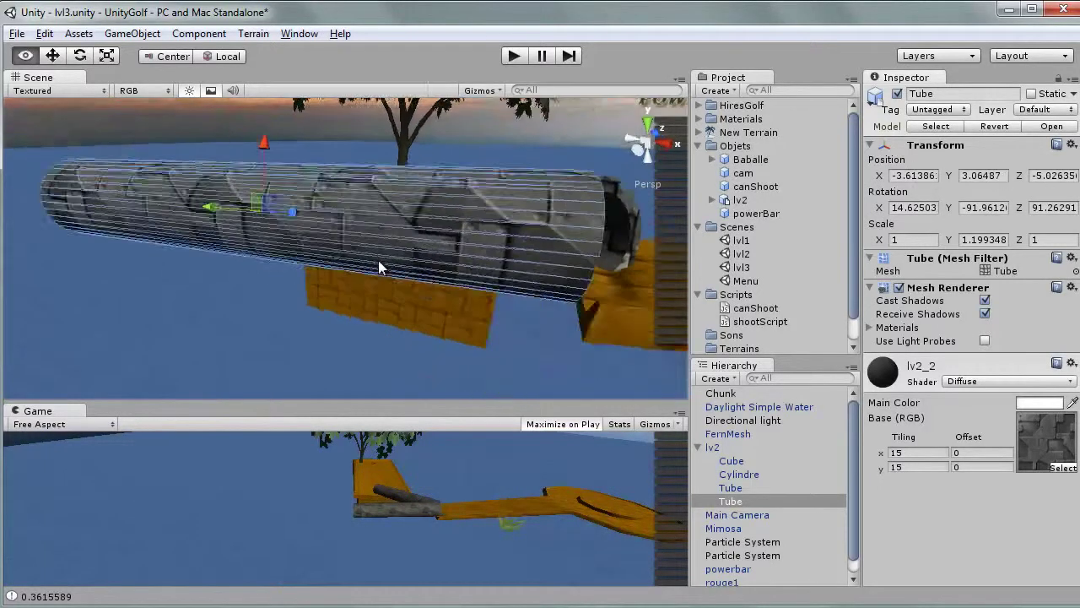
left_click_drag(187, 125, 81, 89)
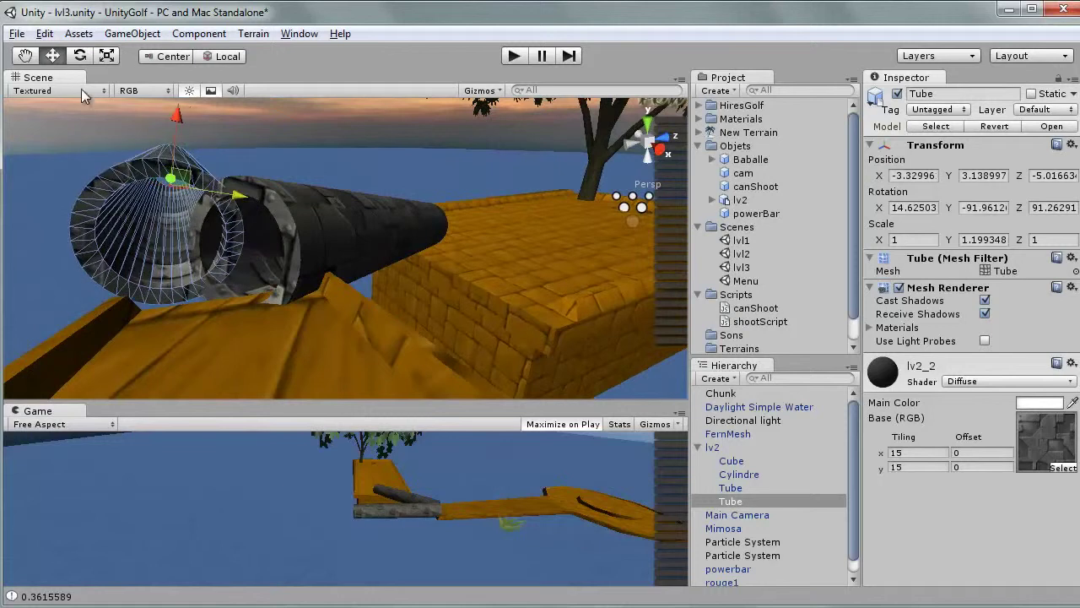
Step: Fine-tune the Tube's tilt and position to meet the other tube's end, near X -2.281, Y 2.130, Z -4.813
key("e")
left_click_drag(171, 180, 176, 161)
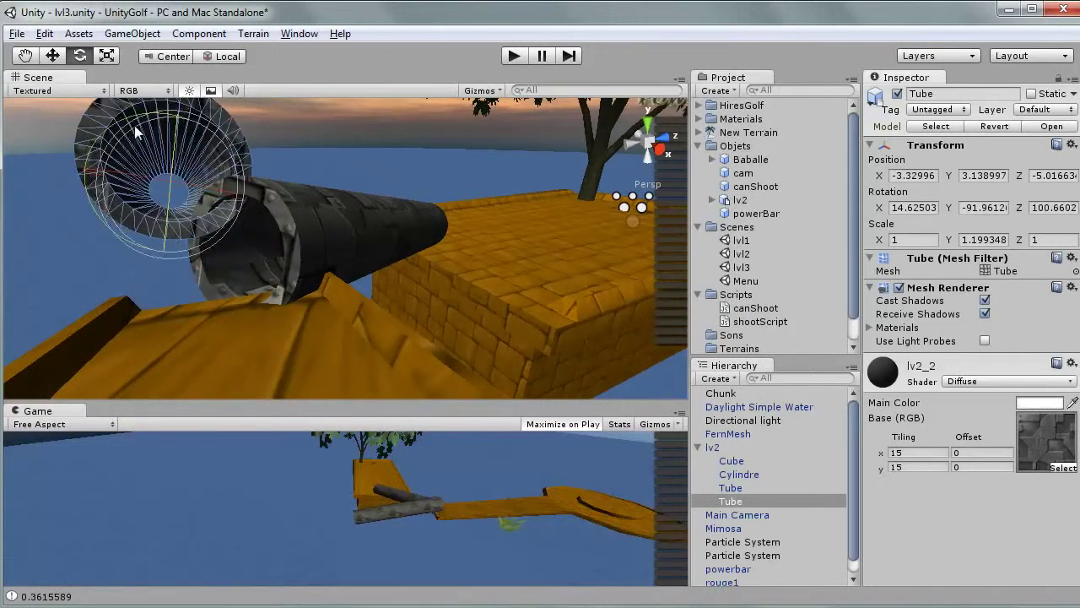
left_click(52, 56)
left_click_drag(167, 114, 156, 165)
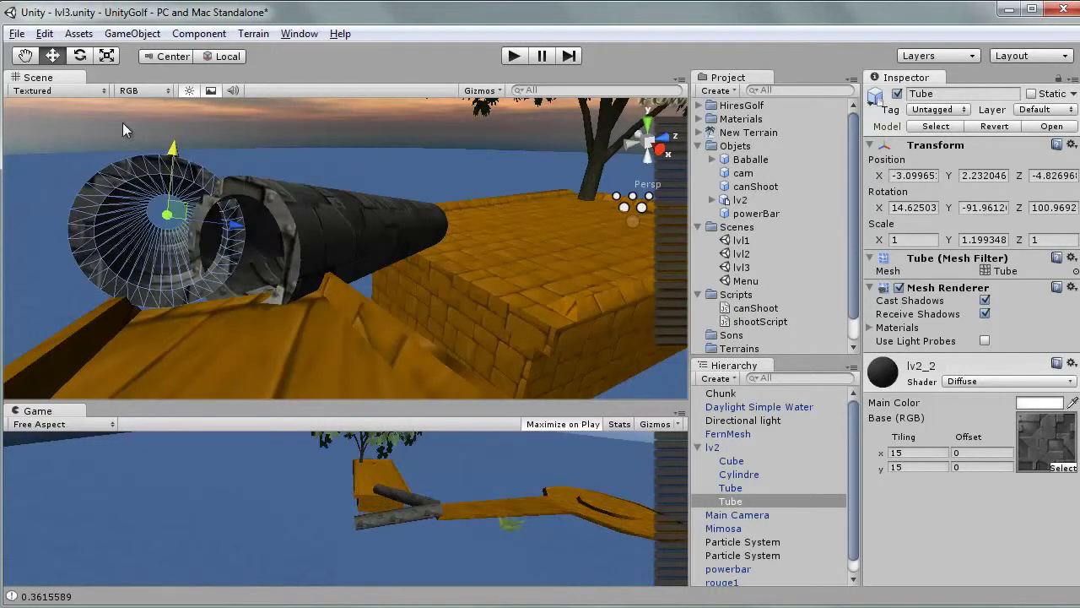
key("e")
left_click_drag(146, 215, 157, 219)
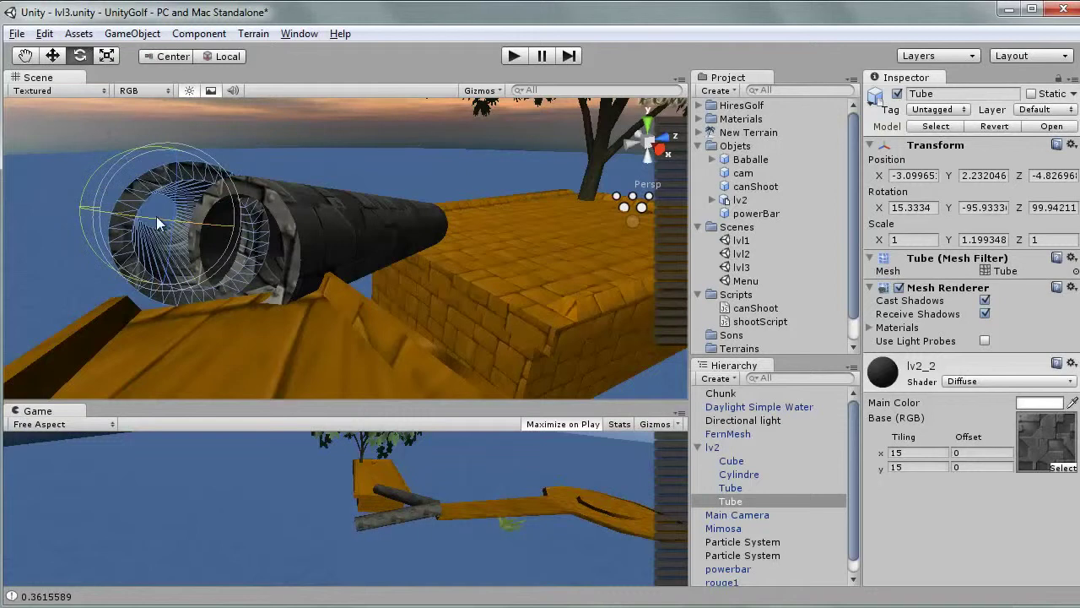
left_click(52, 56)
left_click_drag(167, 148, 157, 162)
mouse_move(228, 234)
left_mouse_down()
mouse_move(157, 212)
mouse_move(170, 238)
mouse_move(284, 249)
mouse_move(213, 273)
mouse_move(363, 317)
mouse_move(363, 294)
mouse_move(303, 276)
left_mouse_up()
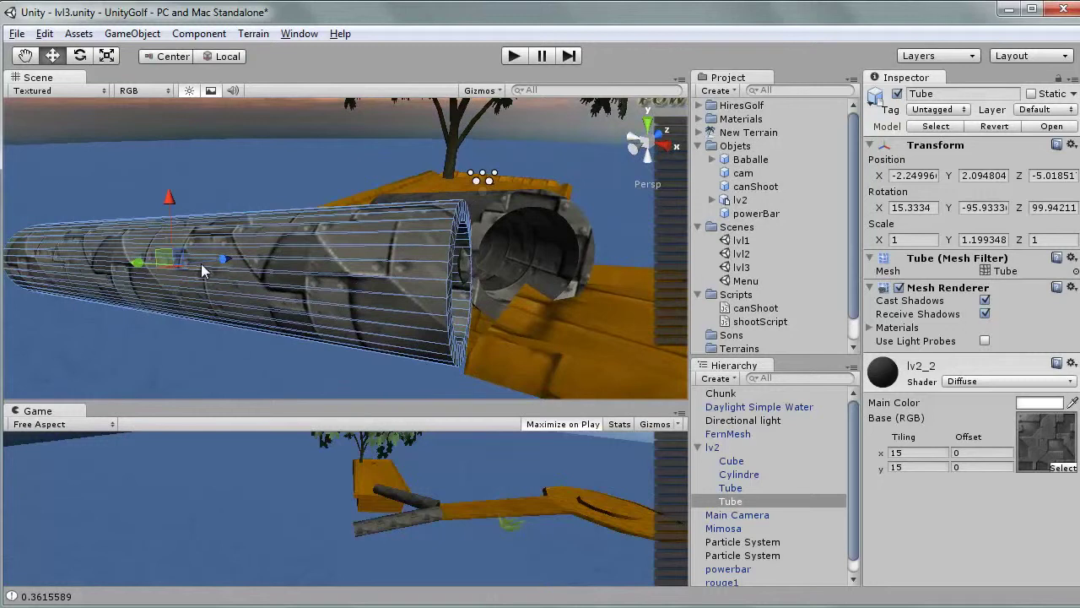
mouse_move(137, 267)
left_mouse_down()
mouse_move(424, 285)
mouse_move(257, 196)
left_mouse_up()
Step: Add a Mesh Collider using the Tube mesh, Convex off, to the copied Tube and the original Tube
left_click(200, 34)
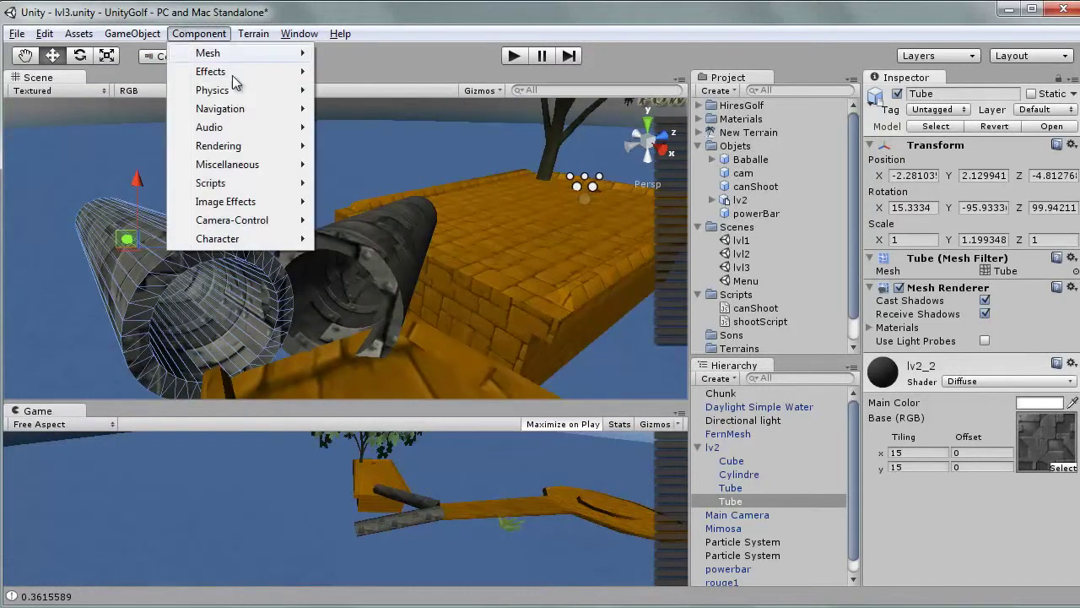
mouse_move(237, 93)
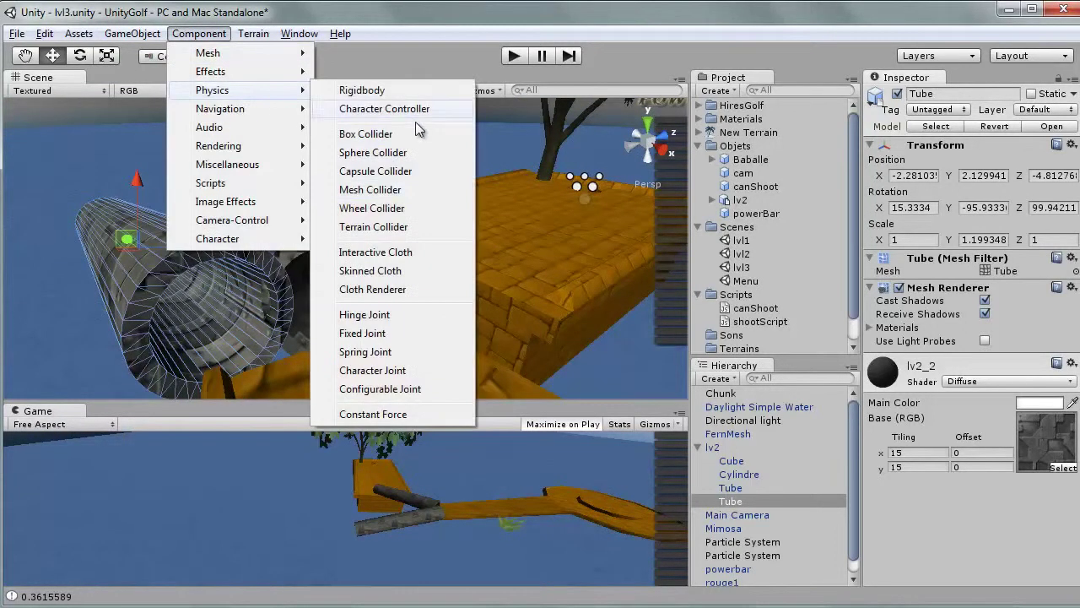
left_click(384, 191)
left_click(383, 237)
left_click(375, 239)
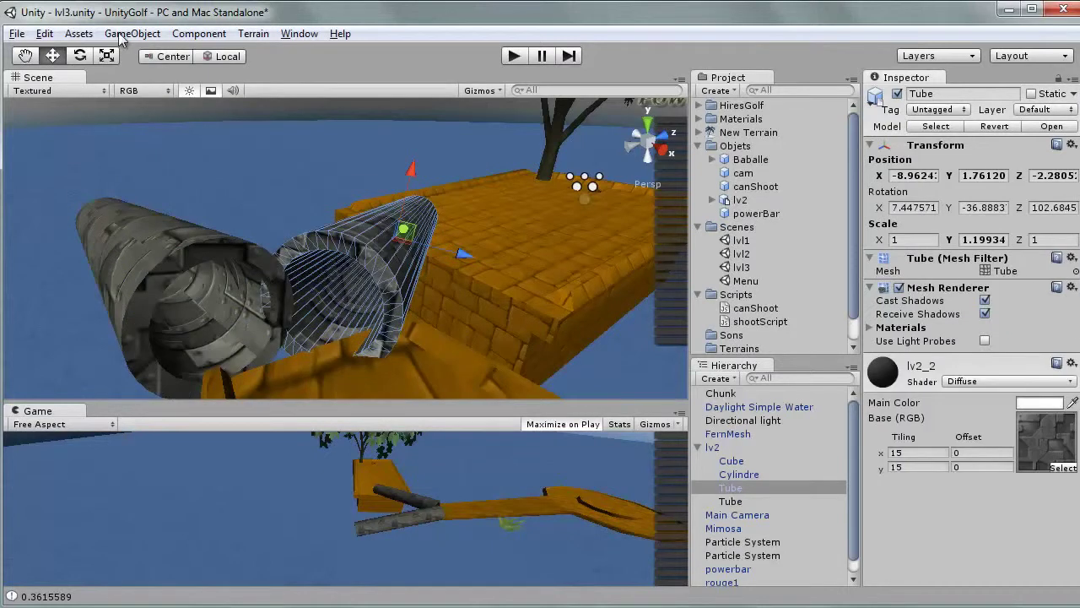
left_click(203, 36)
mouse_move(232, 90)
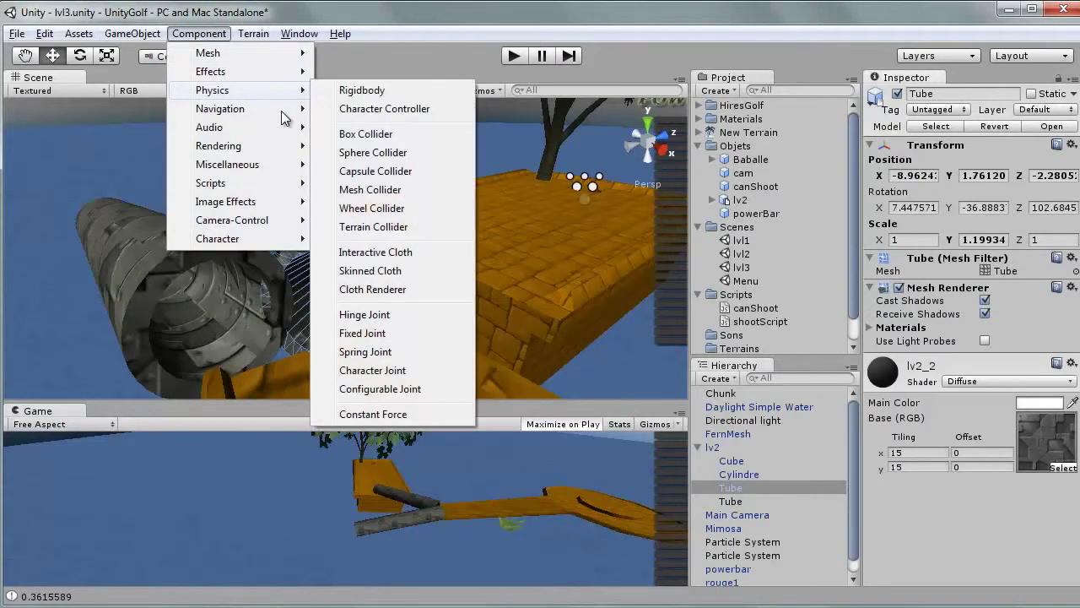
left_click(370, 191)
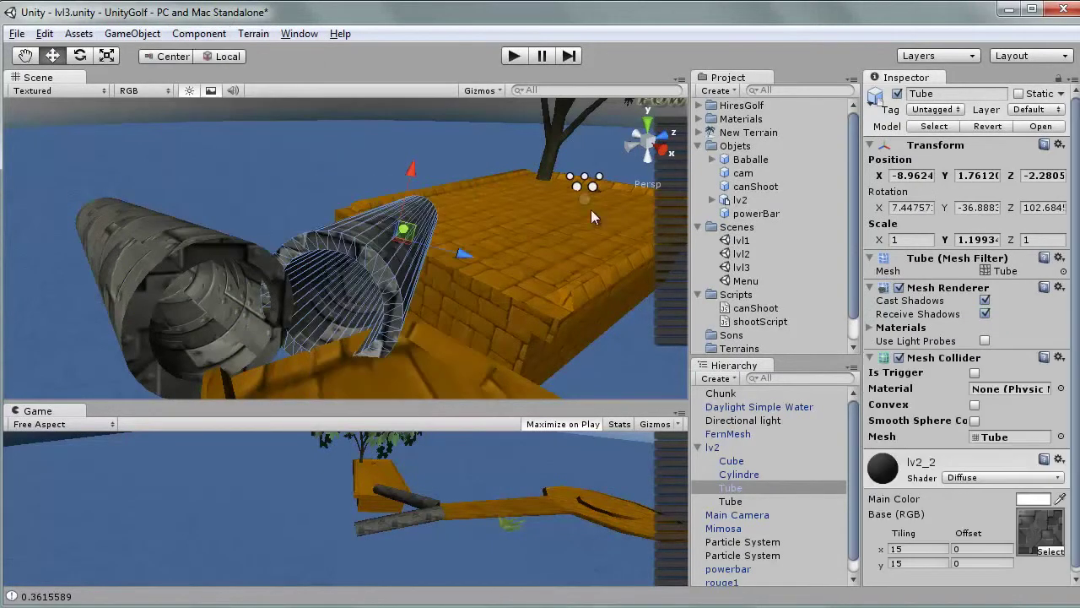
scroll(419, 235, "down", 6)
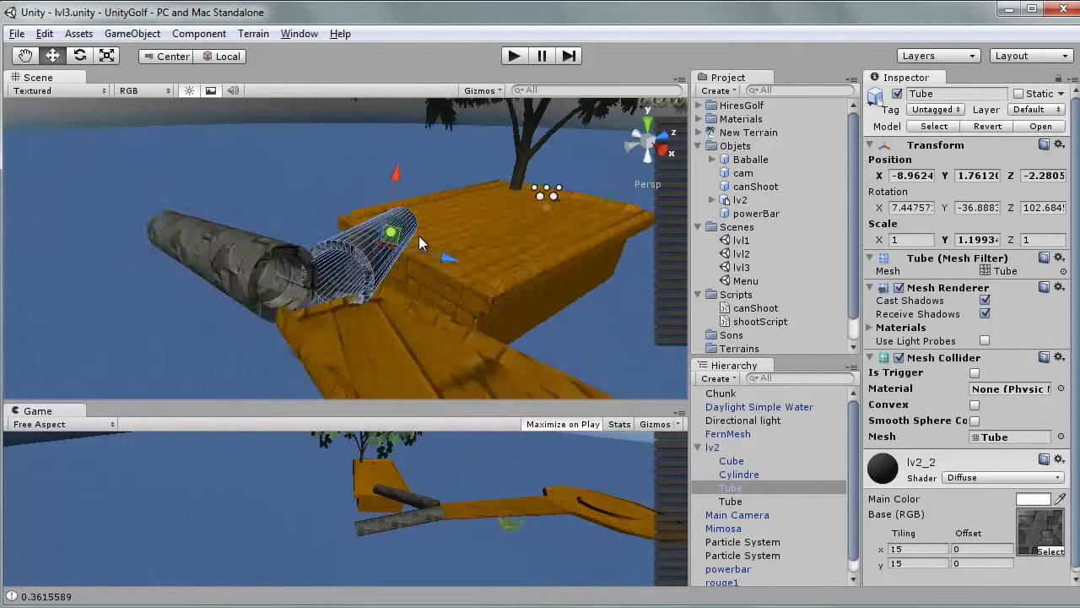
Step: Move the FernMesh along Z and X and lower it onto the tree platform's surface
left_click(341, 245)
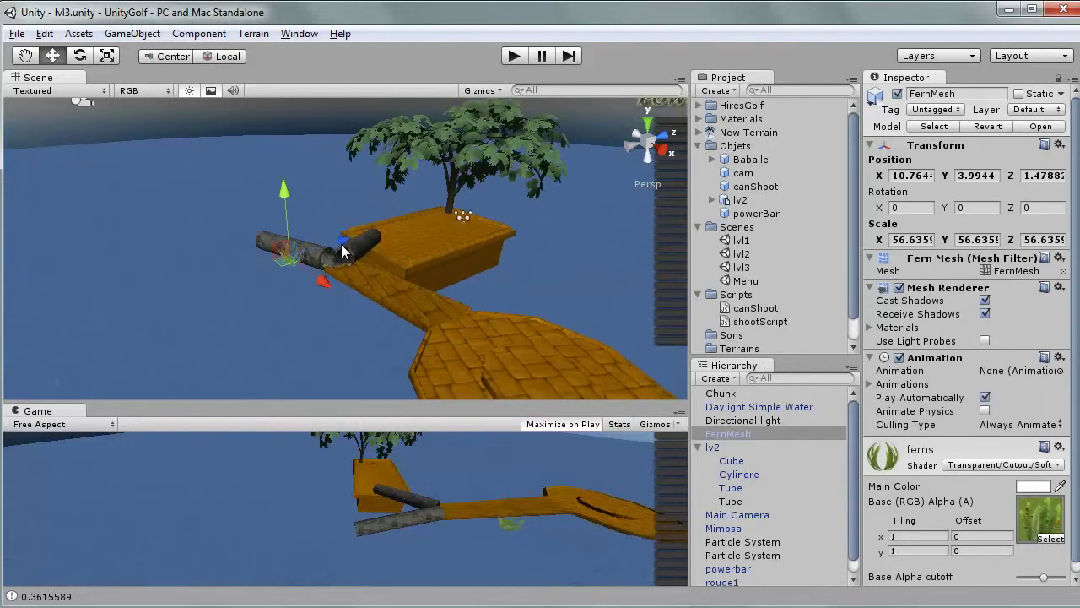
left_click_drag(341, 244, 639, 138)
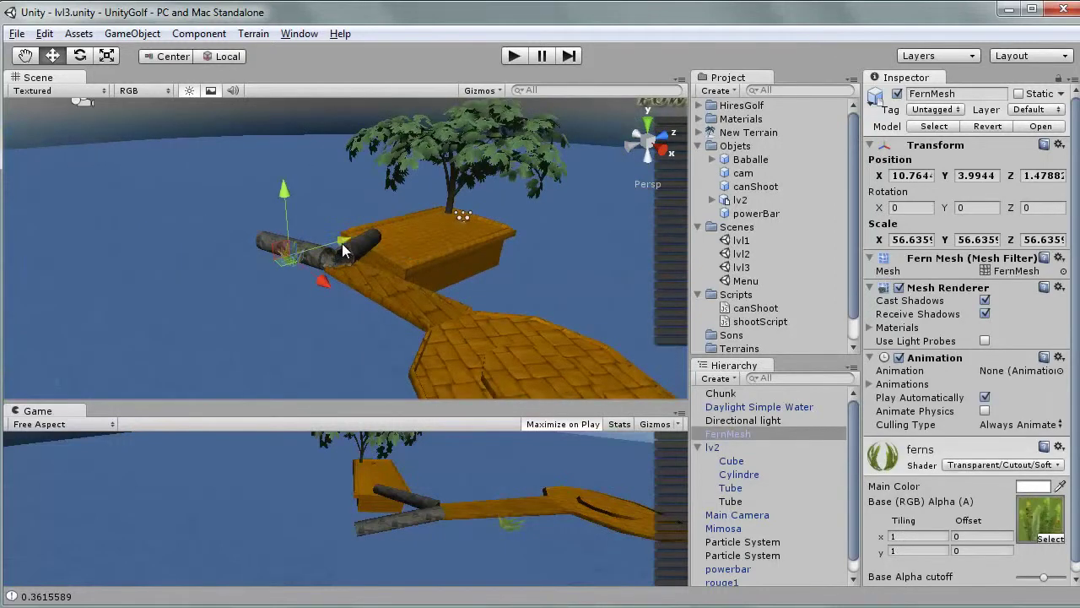
left_click(639, 137)
left_click_drag(469, 189, 455, 189)
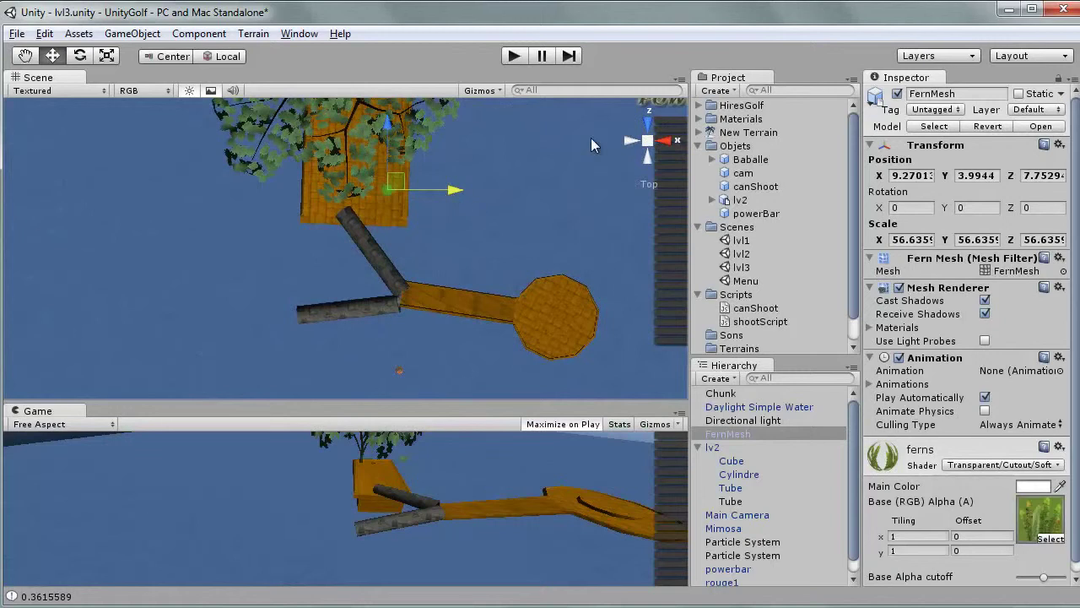
left_click(646, 142)
left_click_drag(366, 155, 370, 215)
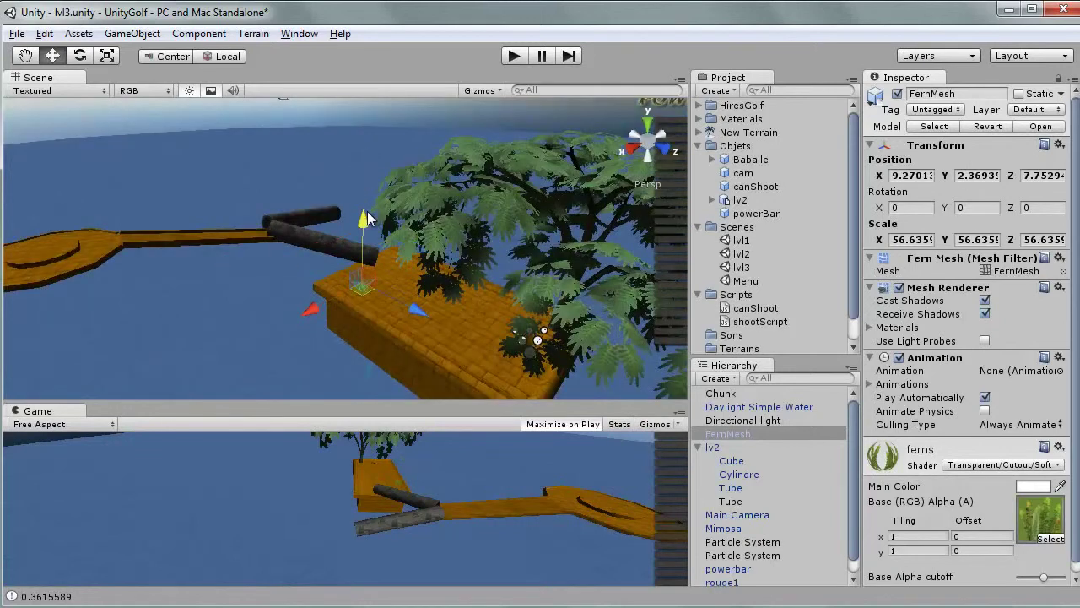
left_click(638, 154)
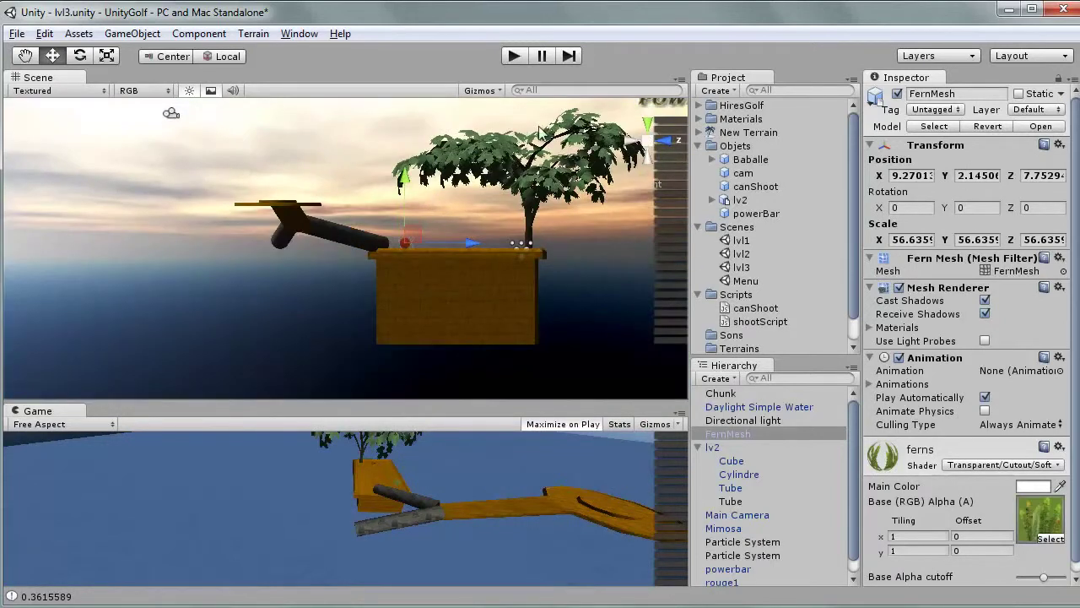
left_click(645, 128)
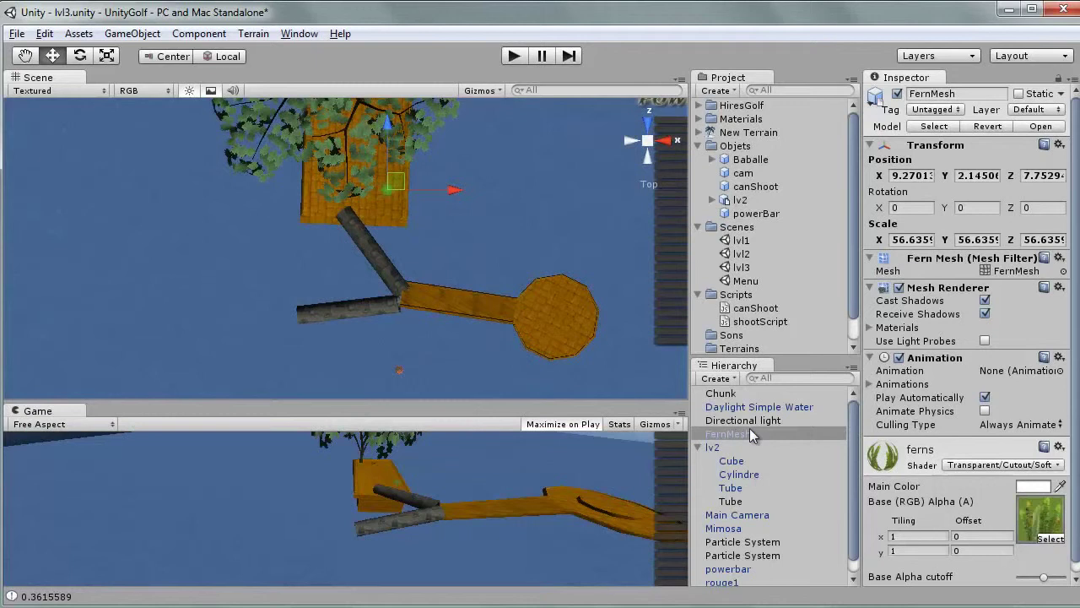
scroll(731, 545, "down", 1)
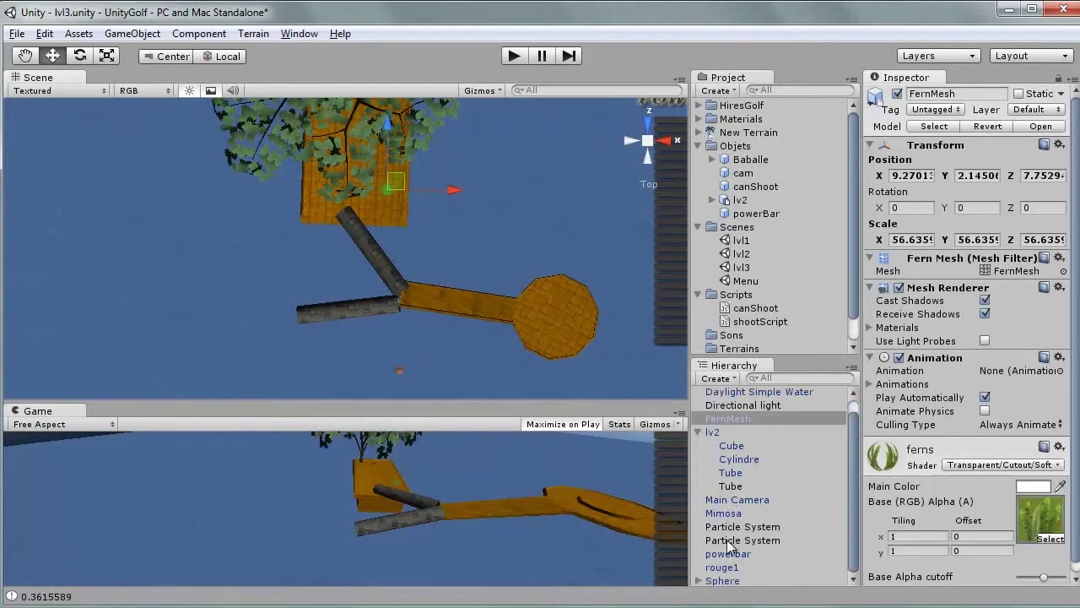
Step: Place the Sphere ball on the octagonal platform and start lvl3 in play mode
left_click(725, 578)
left_click_drag(463, 369, 624, 376)
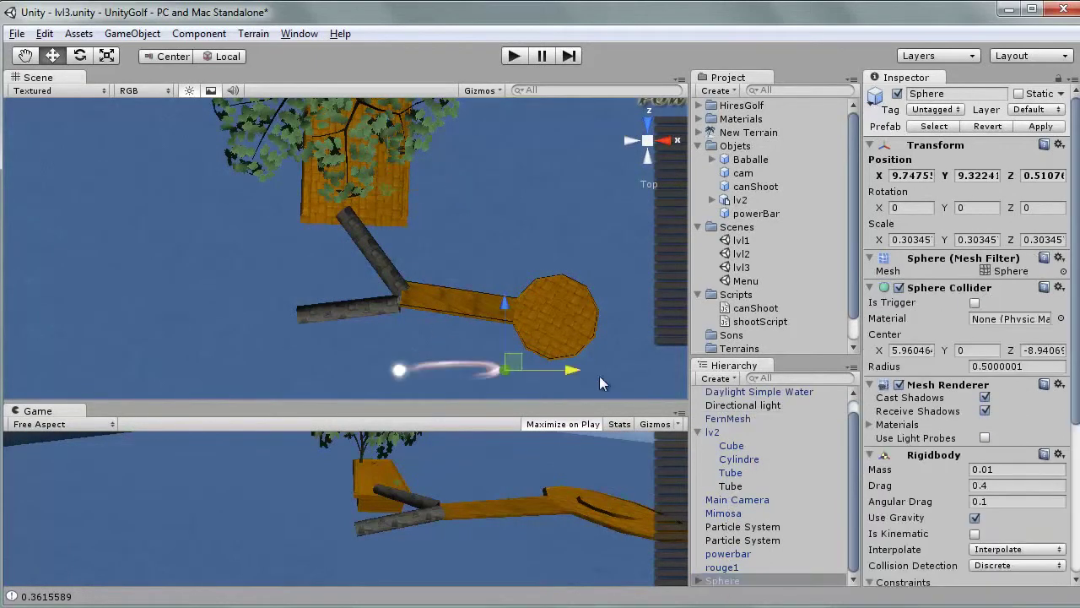
left_click_drag(560, 338, 557, 281)
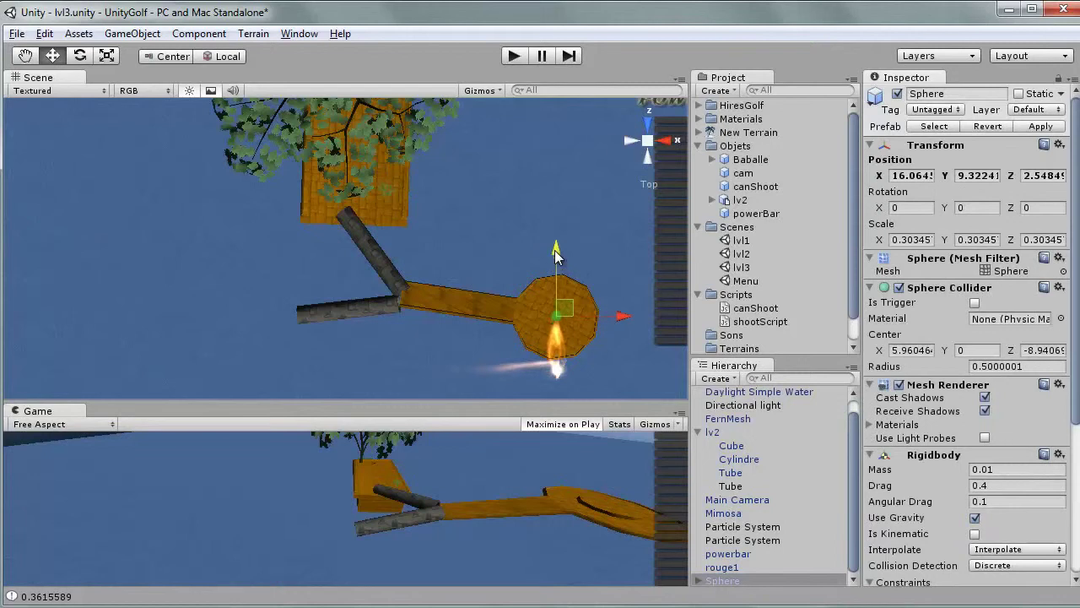
mouse_move(619, 136)
left_mouse_down("alt")
mouse_move(175, 254)
mouse_move(188, 242)
left_mouse_up("alt")
mouse_move(615, 229)
left_mouse_down("alt")
mouse_move(369, 195)
mouse_move(348, 271)
left_mouse_up("alt")
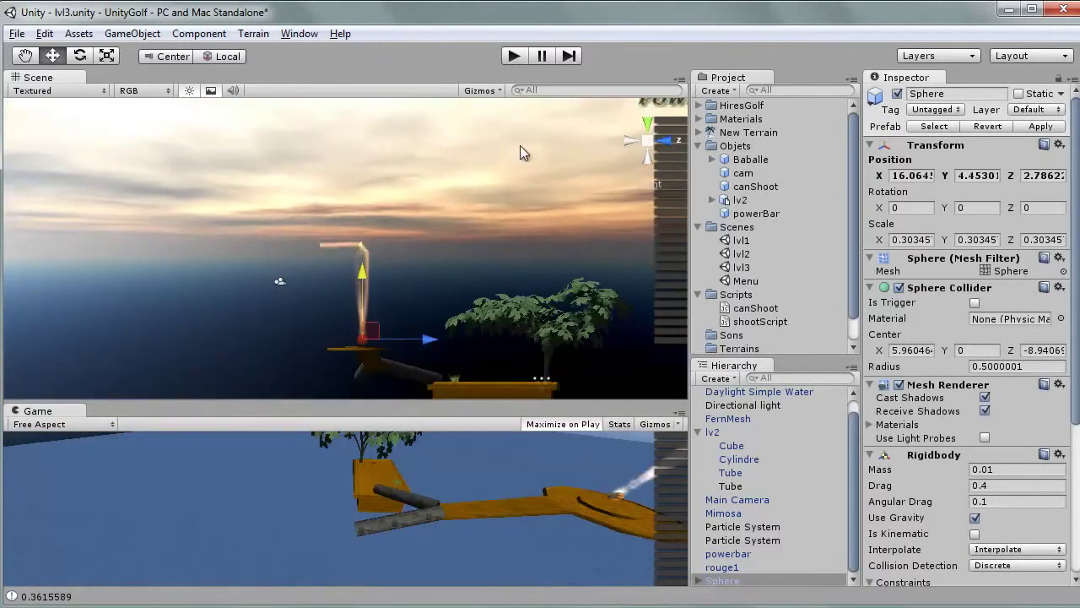
left_click_drag(609, 159, 535, 166, "alt")
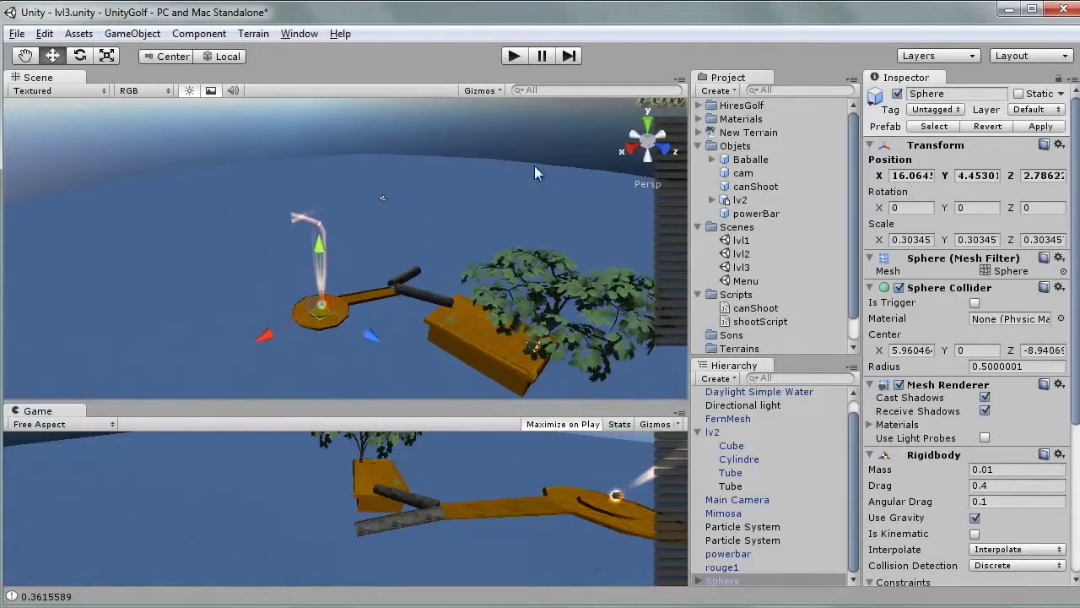
left_click(514, 55)
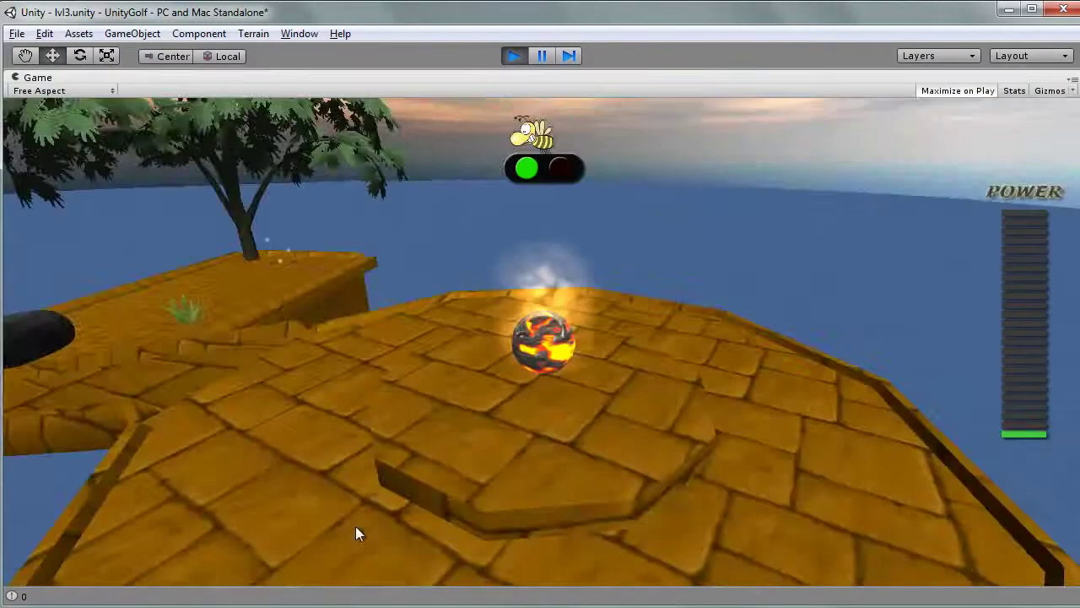
mouse_move(356, 525)
left_mouse_down()
mouse_move(4, 399)
mouse_move(20, 407)
left_mouse_up()
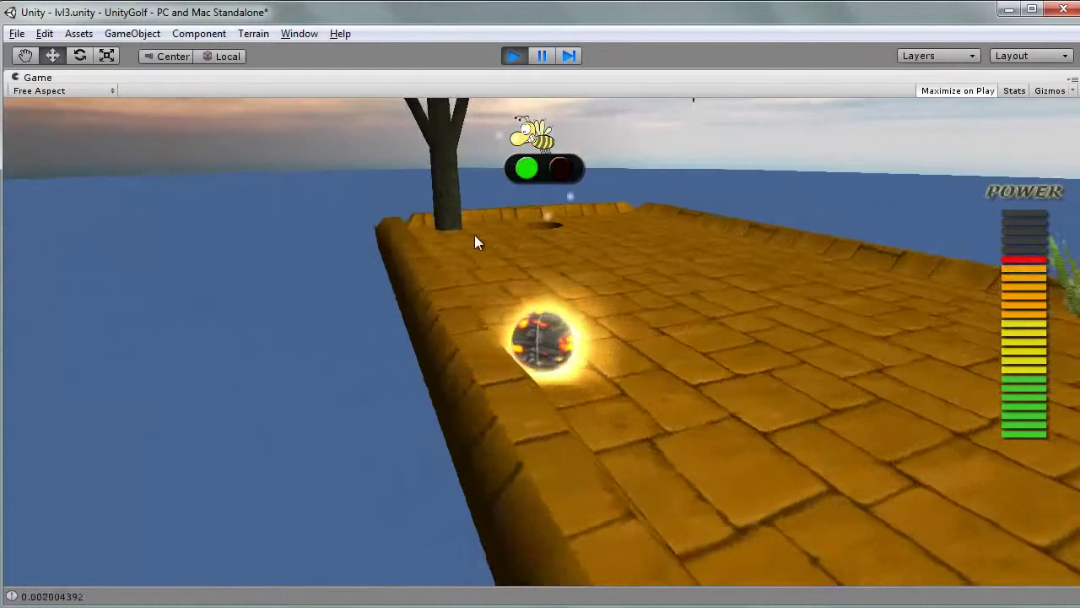
left_click(493, 257)
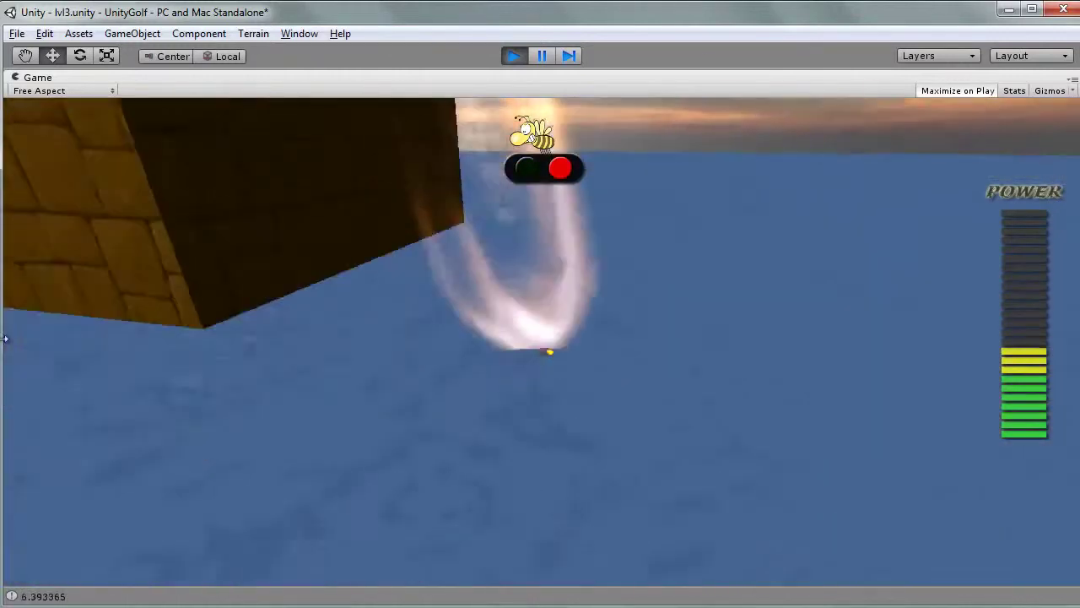
left_click(511, 56)
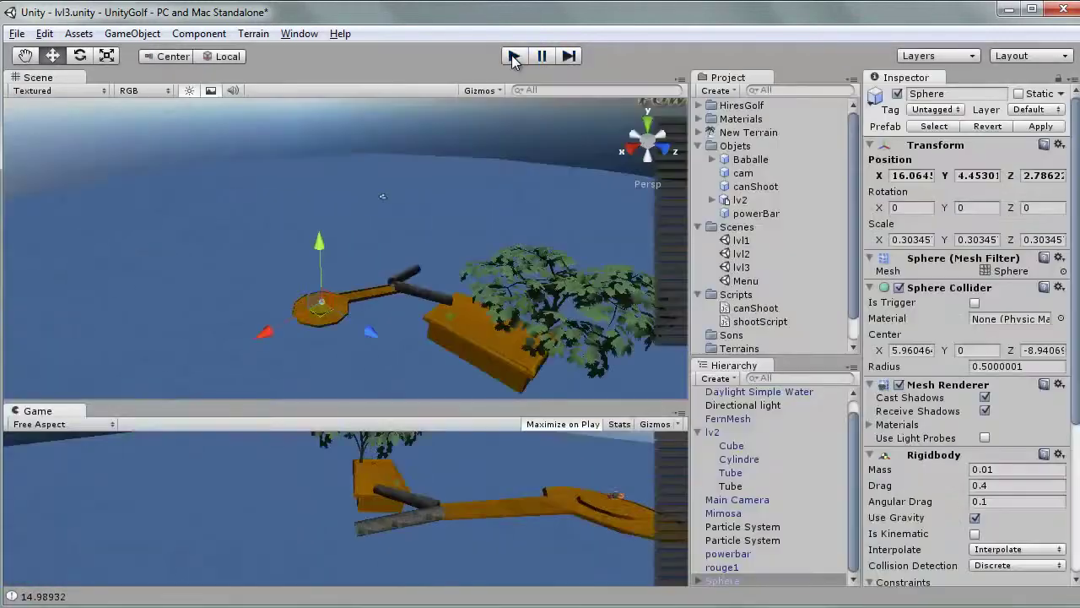
left_click(512, 56)
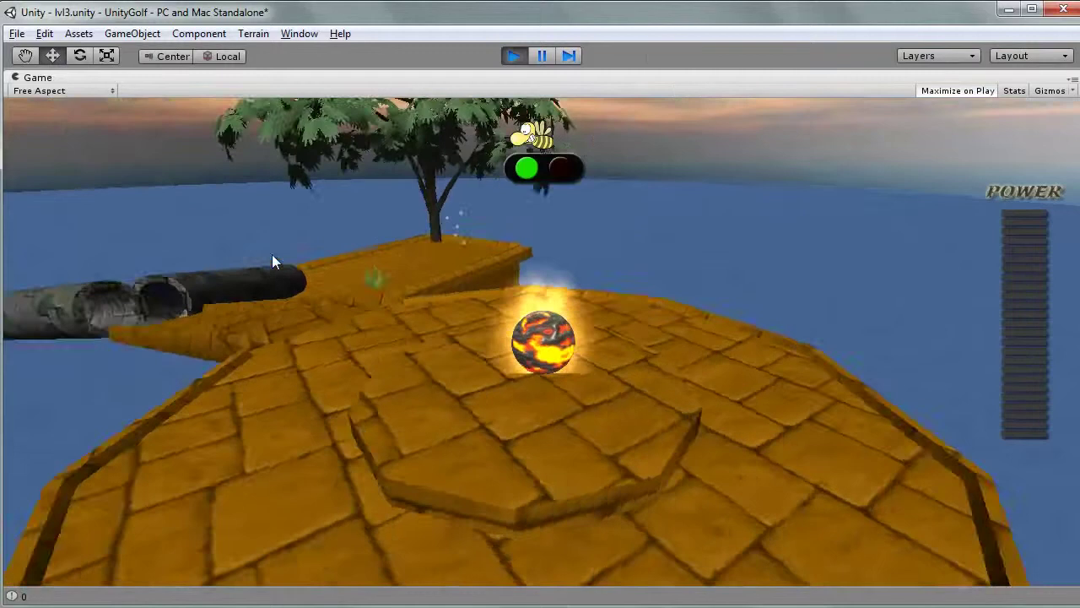
left_click_drag(272, 254, 208, 249)
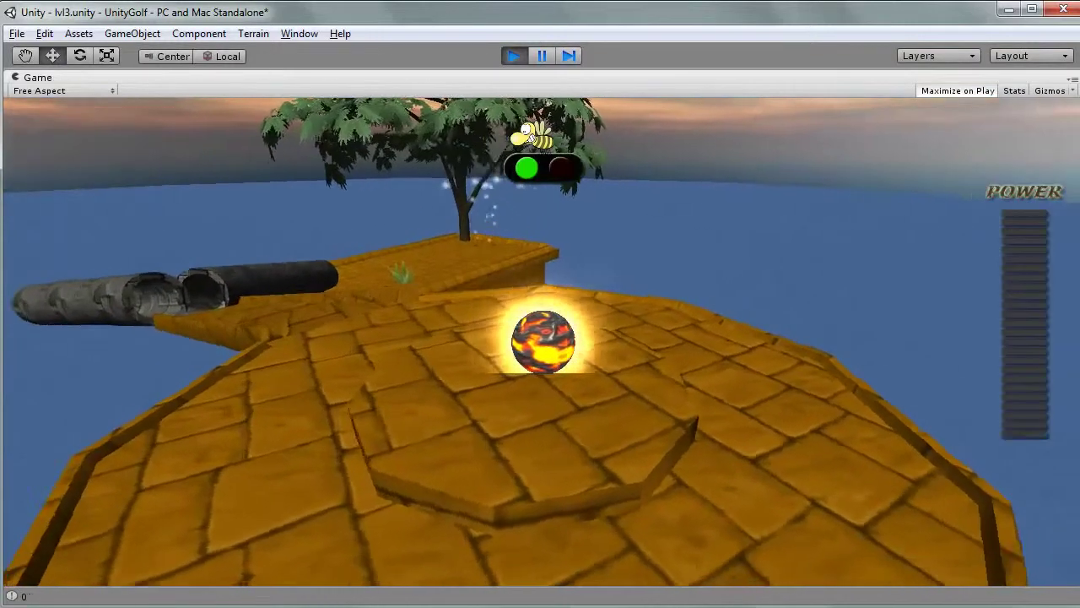
left_click_drag(289, 475, 265, 481)
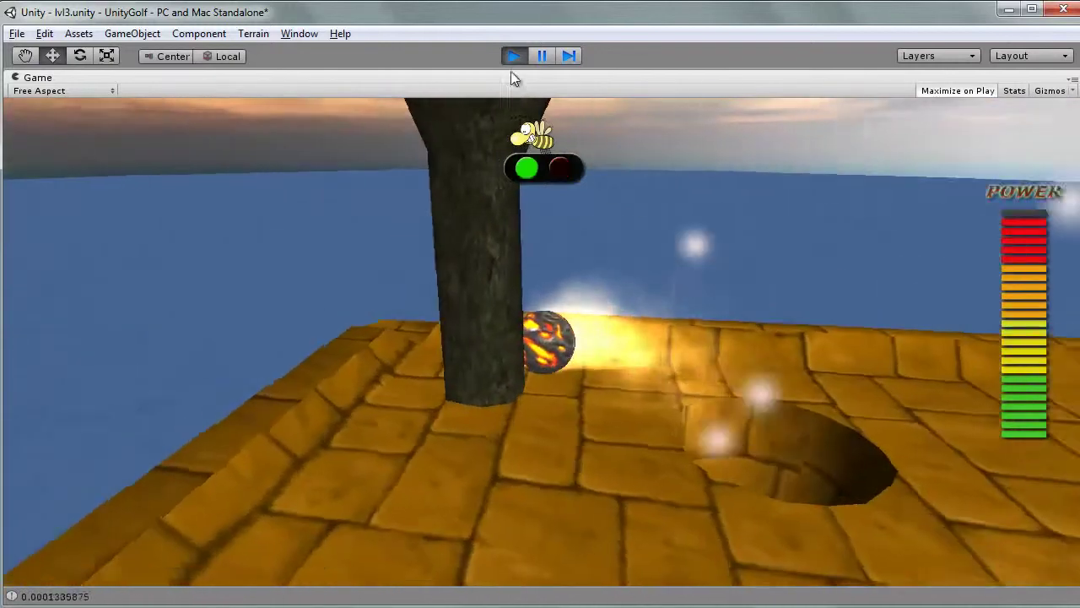
left_click(512, 56)
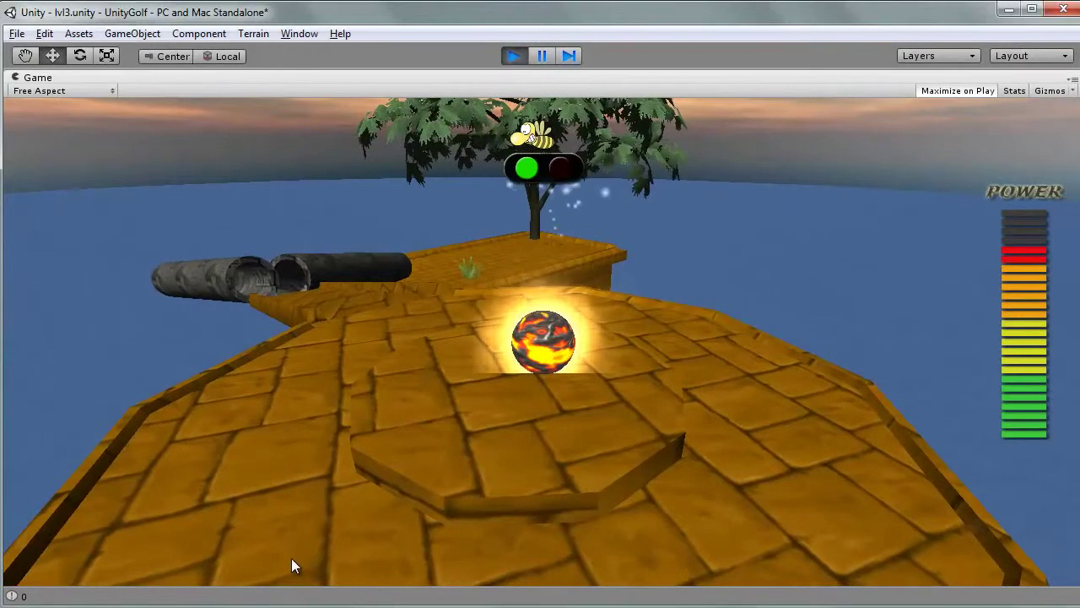
left_click(291, 553)
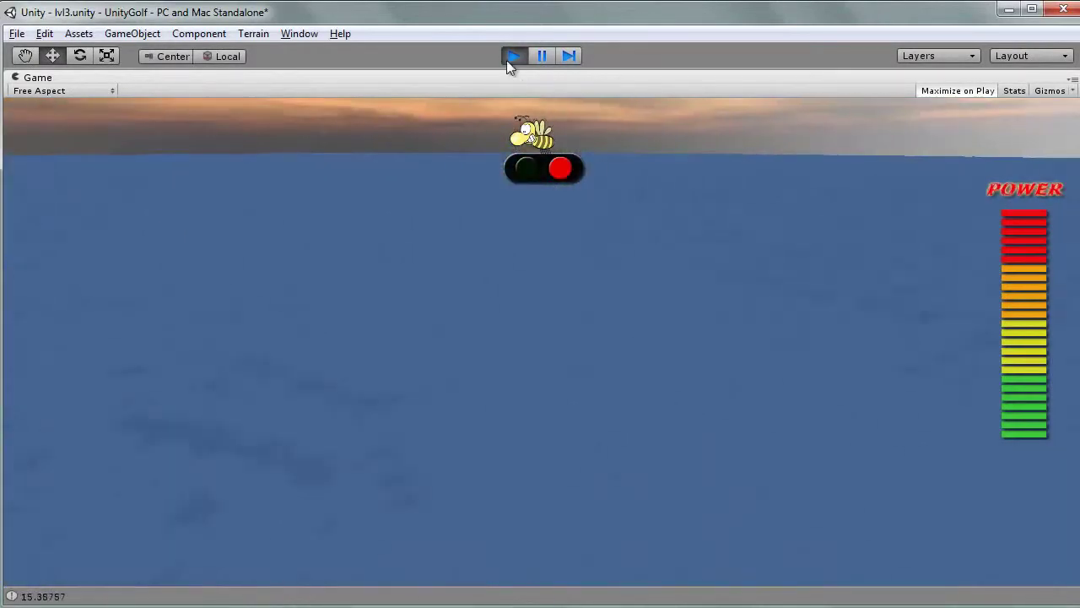
left_click(510, 57)
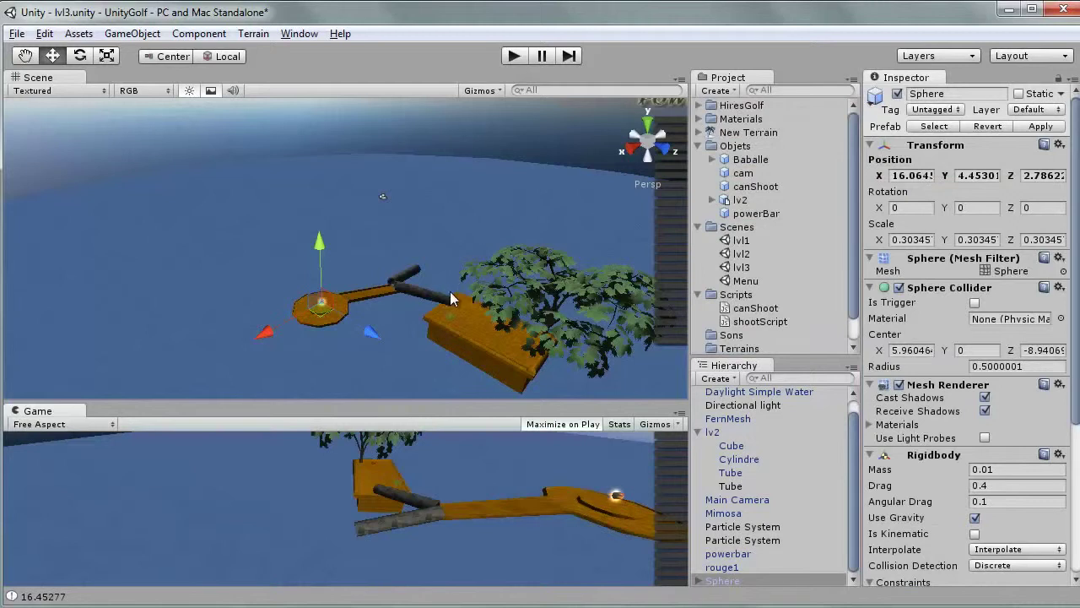
left_click_drag(450, 298, 481, 223, "alt")
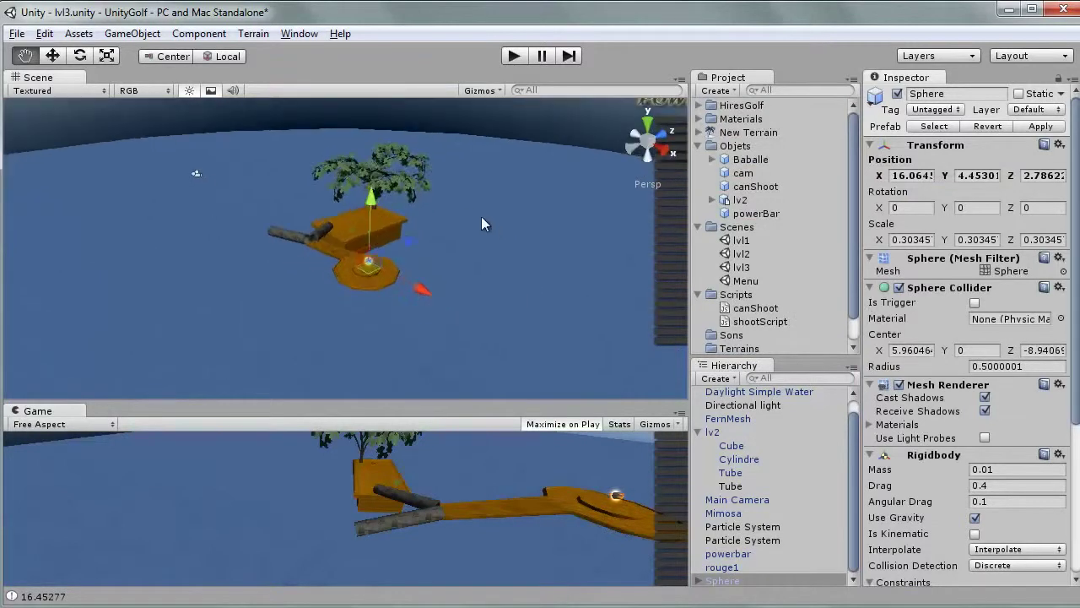
scroll(469, 221, "up", 4)
mouse_move(451, 181)
left_mouse_down()
mouse_move(360, 207)
mouse_move(322, 262)
mouse_move(357, 253)
mouse_move(328, 284)
mouse_move(38, 163)
mouse_move(357, 212)
left_mouse_up()
mouse_move(421, 209)
left_mouse_down("alt")
mouse_move(257, 245)
mouse_move(228, 150)
left_mouse_up("alt")
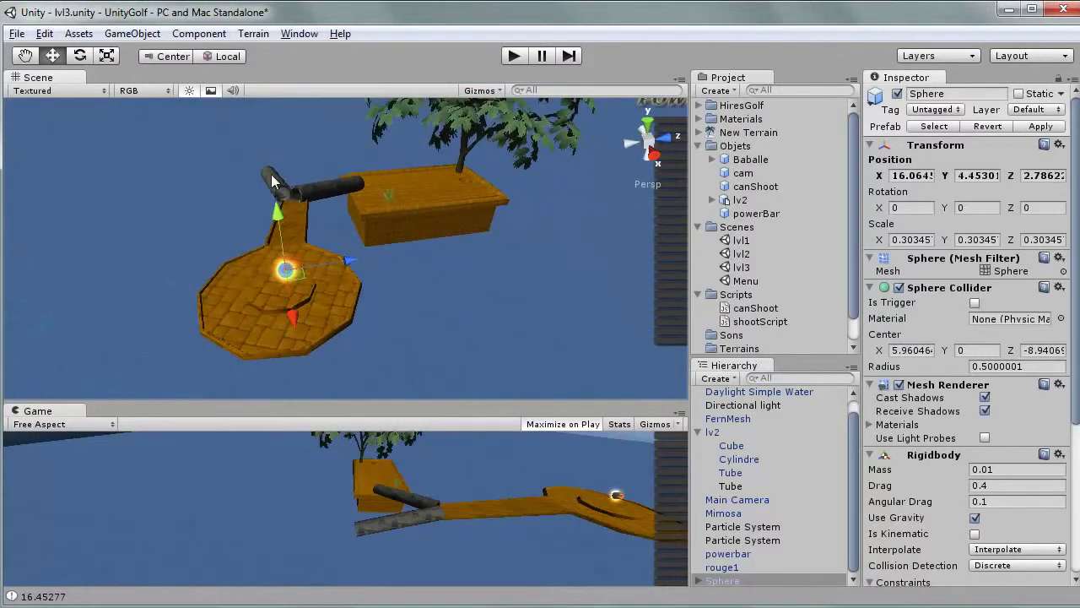
Step: Create a Cube with GameObject > Create Other and move it over the tree platform
left_click(128, 33)
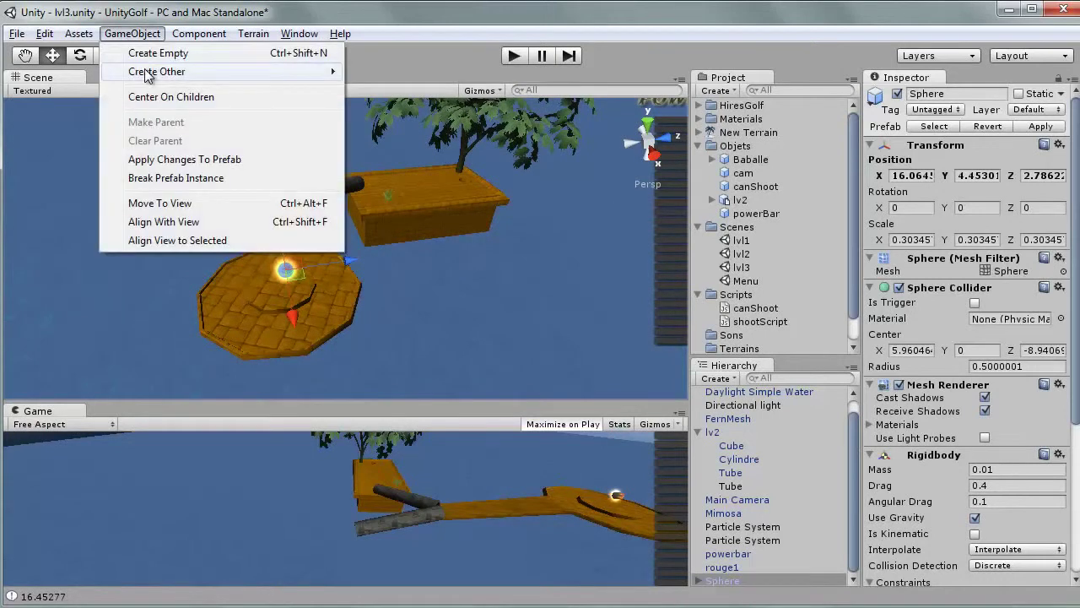
mouse_move(161, 72)
left_click(382, 252)
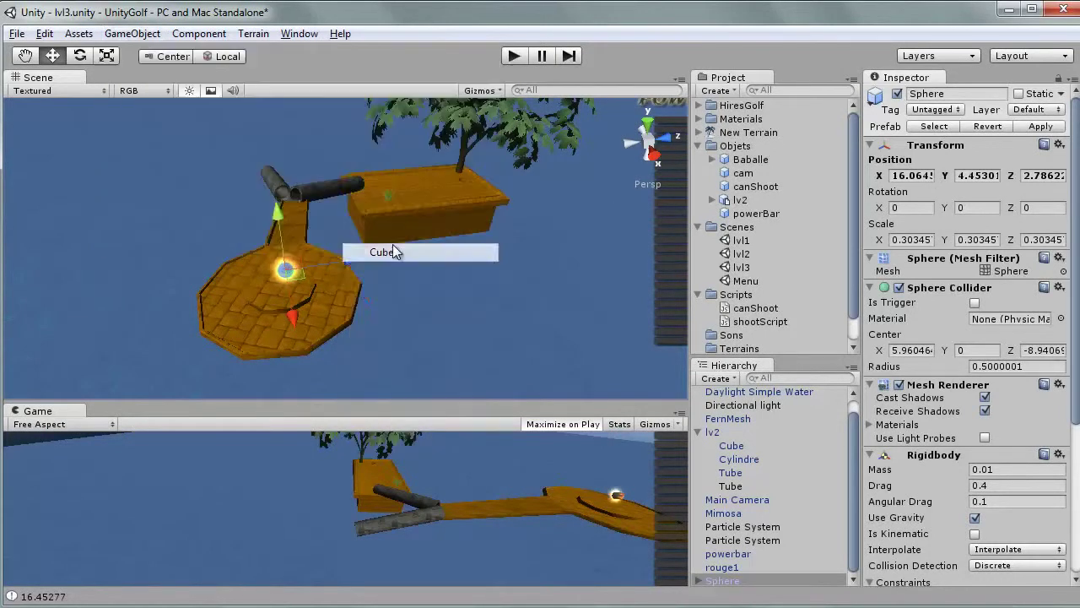
left_click(652, 127)
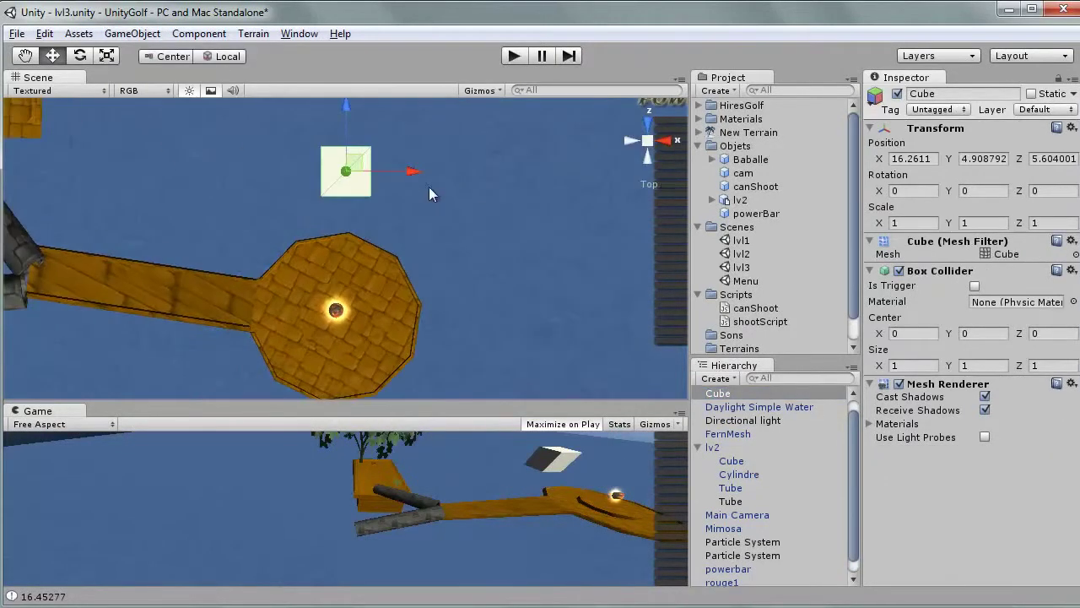
left_click_drag(410, 174, 308, 174)
scroll(304, 177, "down", 3)
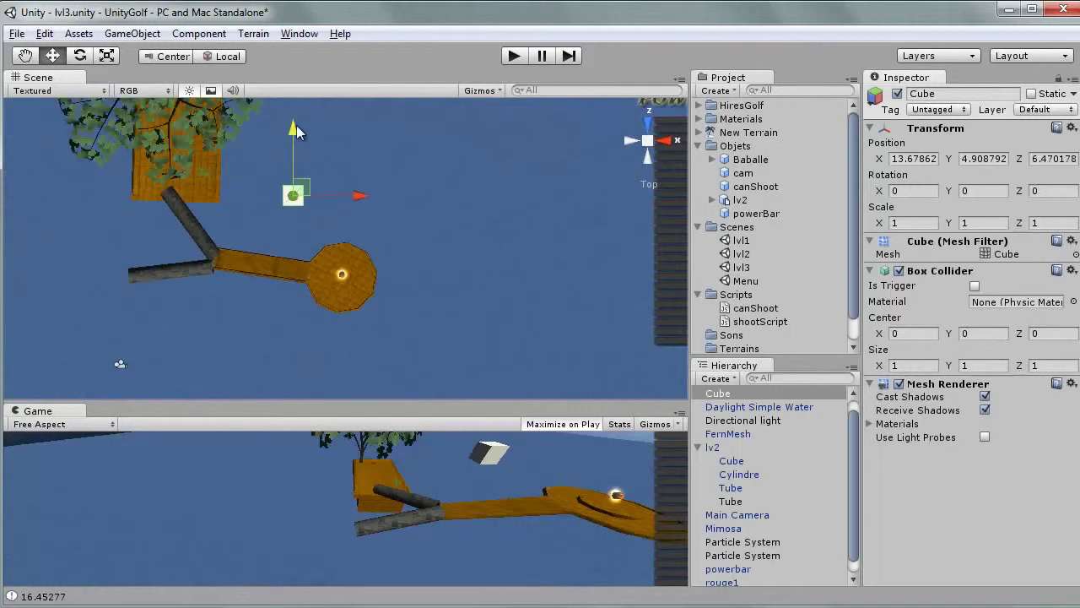
Step: Scale the Cube to about 7.1 around the tree platform and turn off its Mesh Renderer
left_click_drag(293, 186, 779, 28)
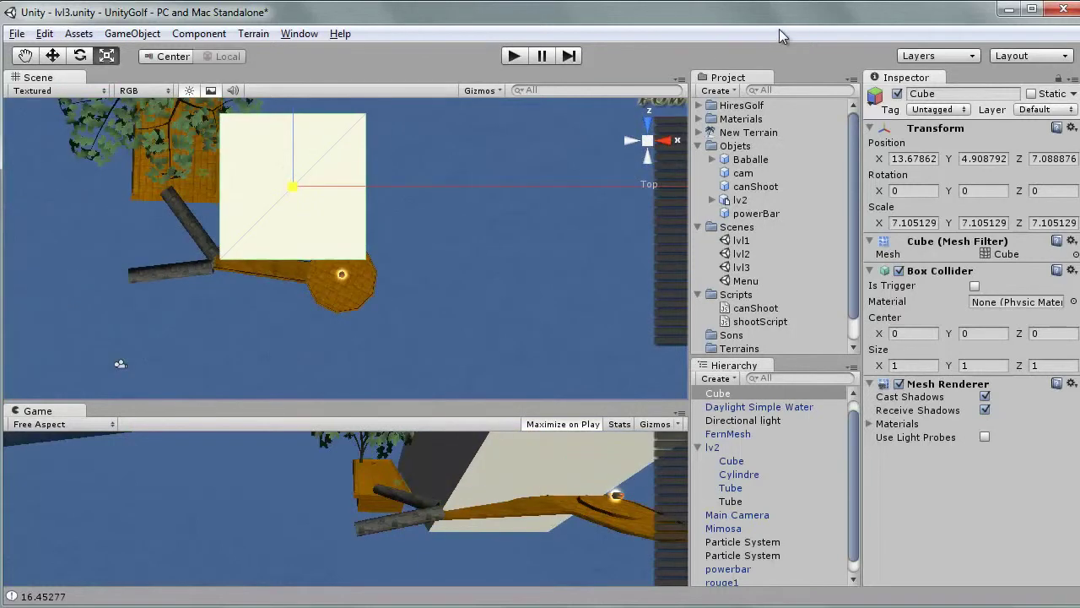
left_click(667, 142)
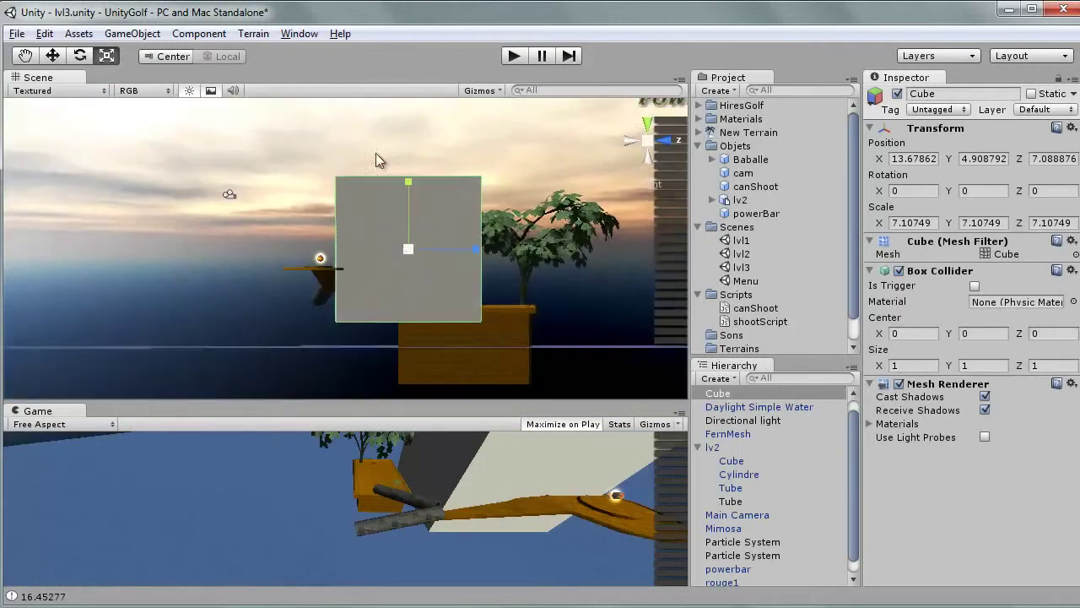
left_click_drag(479, 256, 637, 188)
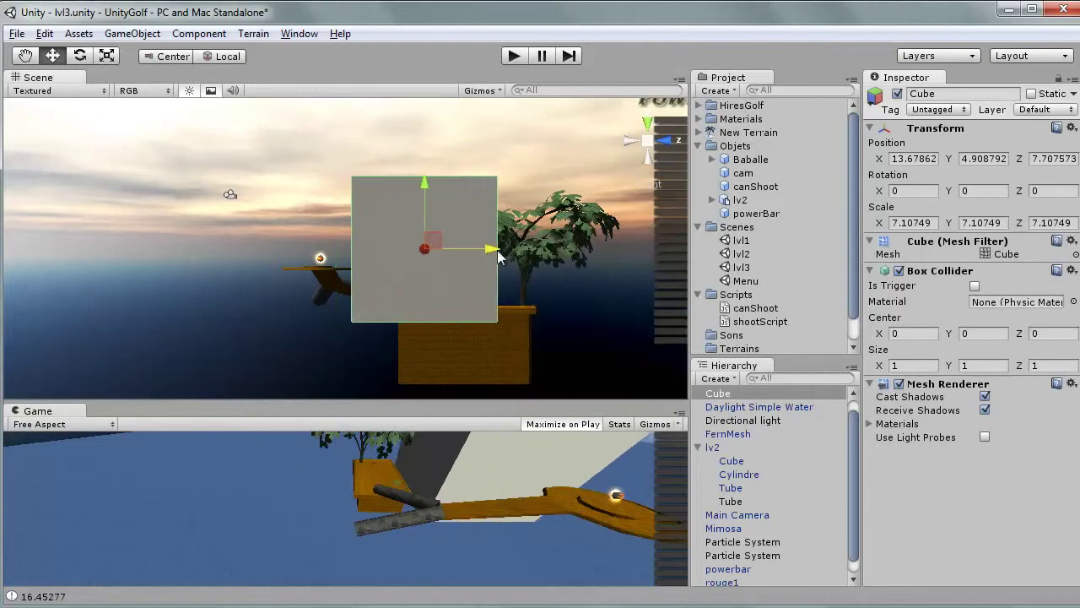
left_click(635, 148)
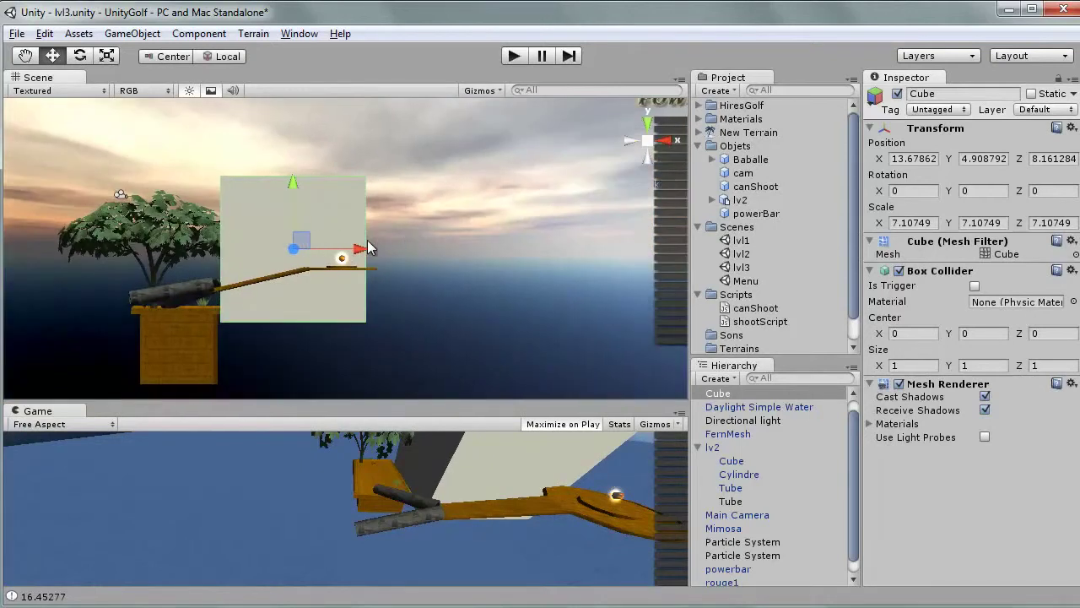
left_click_drag(362, 254, 490, 183)
left_click(625, 141)
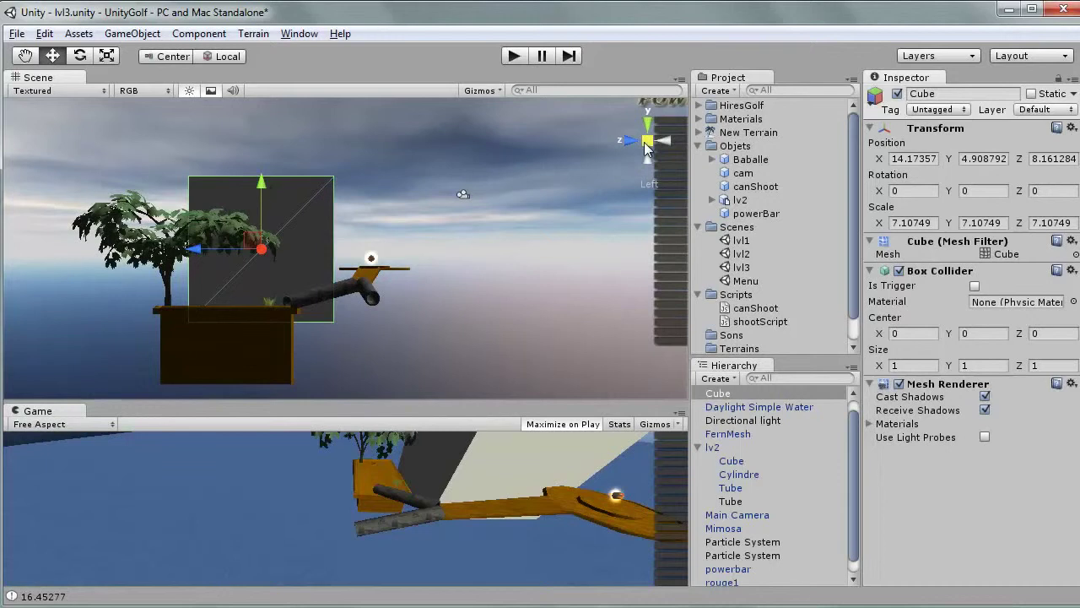
left_click(646, 143)
left_click(899, 383)
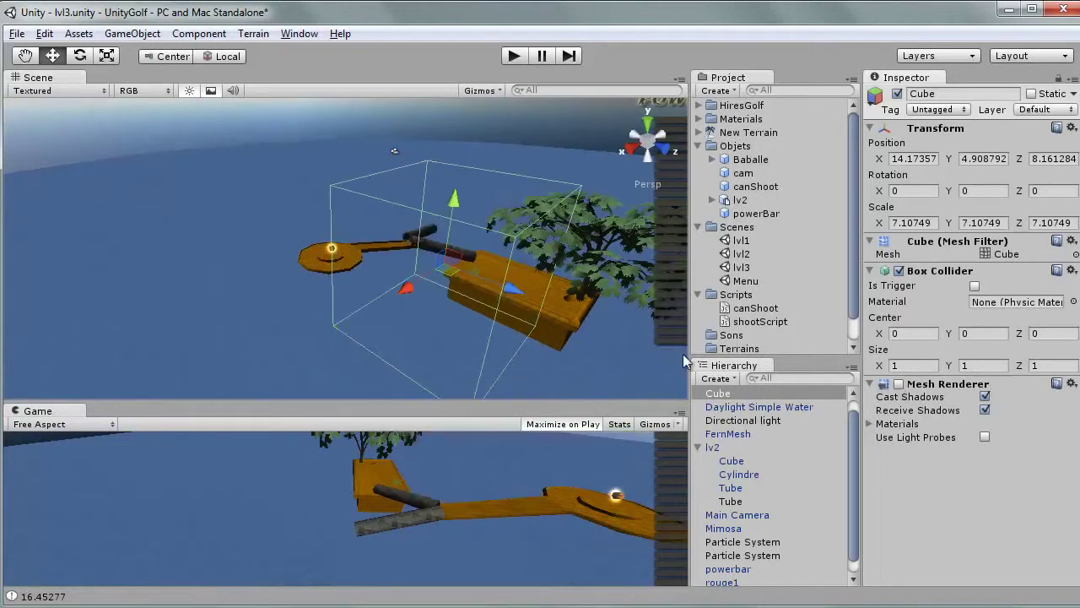
left_click_drag(683, 353, 484, 122, "alt")
left_click(516, 59)
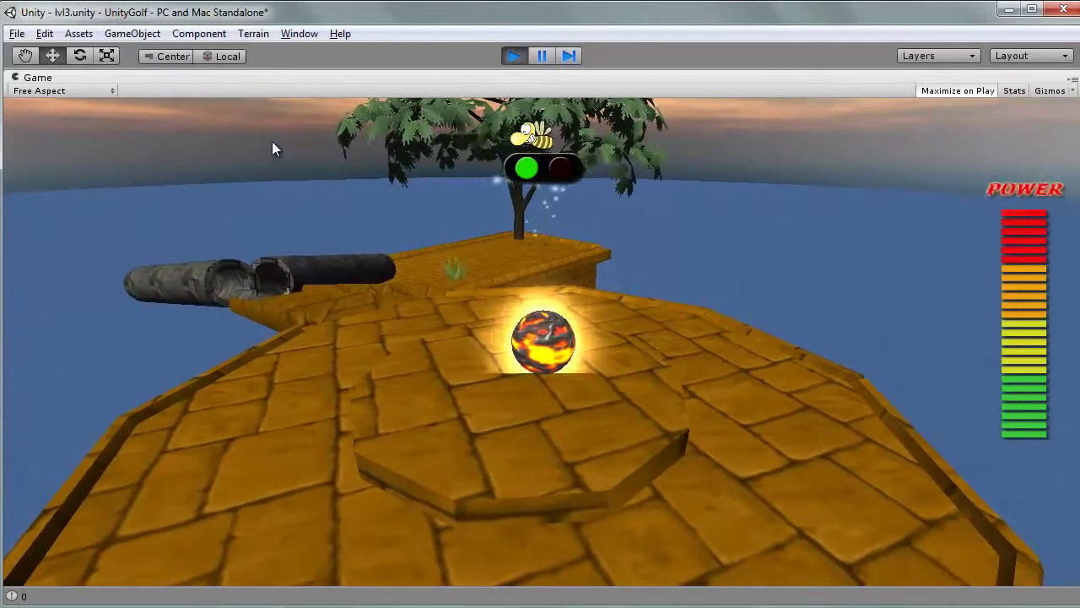
left_click(272, 145)
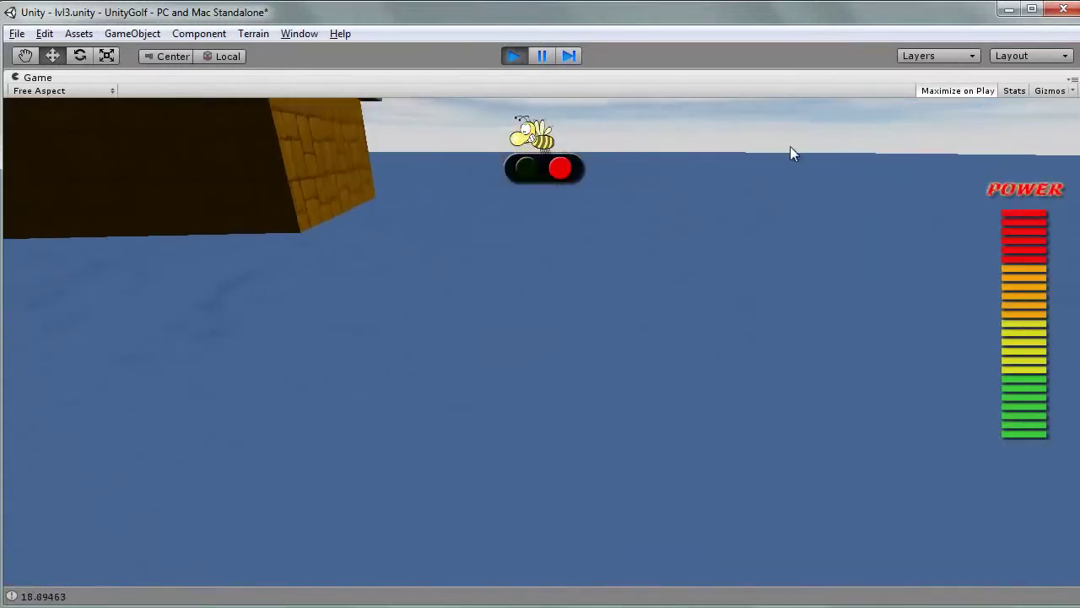
left_click(516, 54)
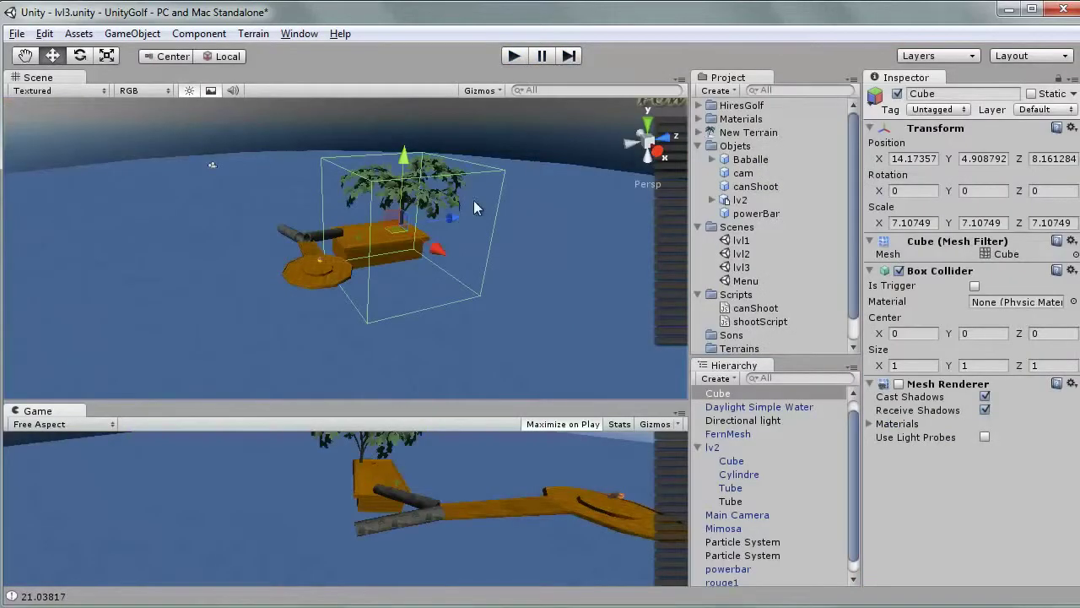
Step: Deselect the Cube, view the platforms from a lower angle, and run lvl3 again
mouse_move(473, 200)
left_mouse_down("alt")
mouse_move(501, 321)
mouse_move(443, 273)
left_mouse_up("alt")
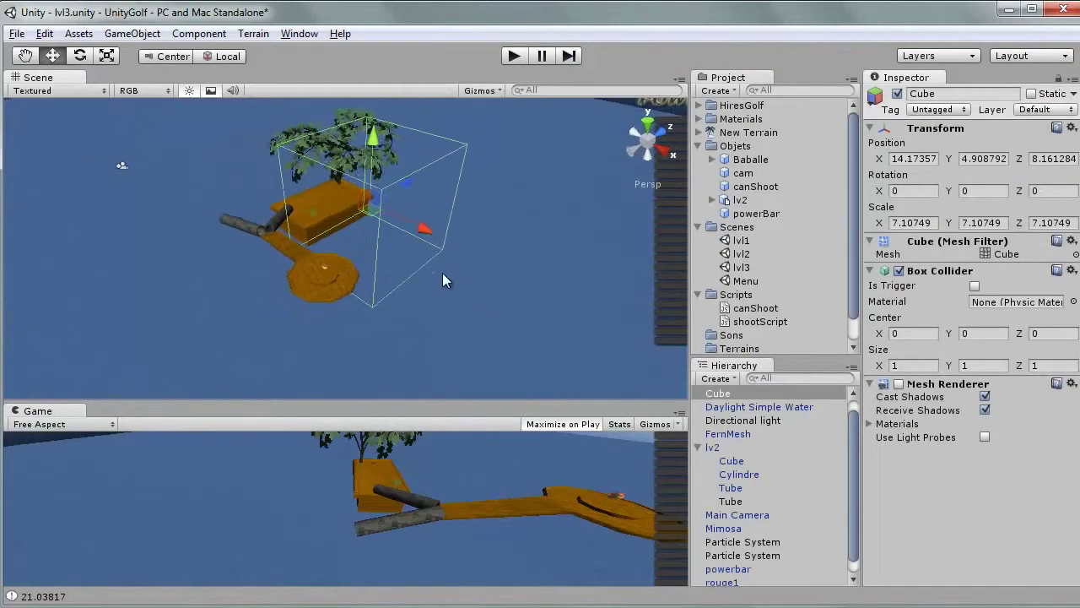
left_click(453, 249)
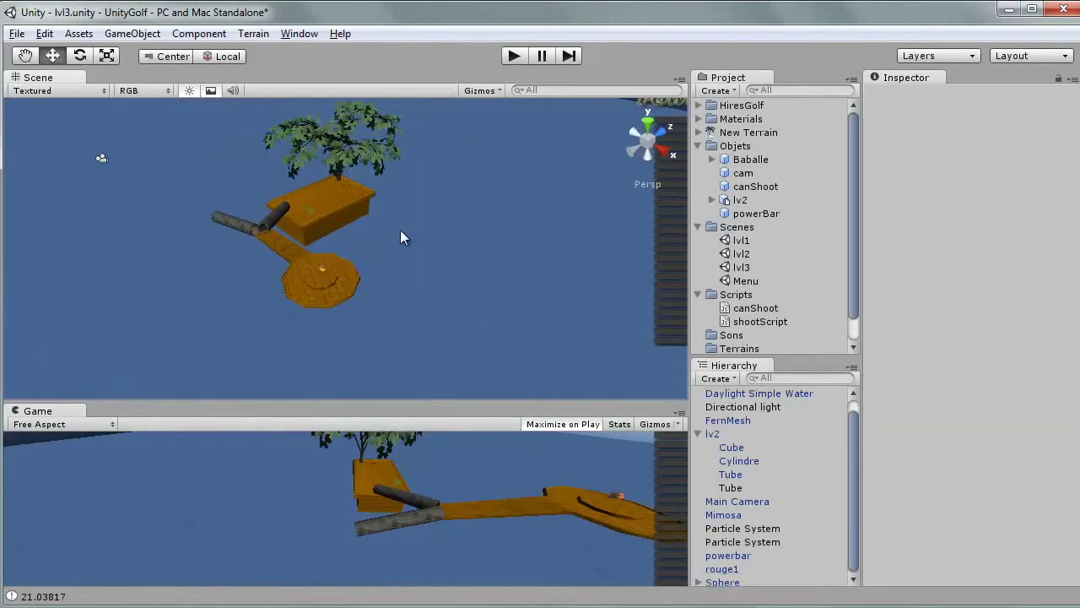
scroll(400, 230, "up", 5)
mouse_move(384, 254)
left_mouse_down("alt")
mouse_move(302, 181)
mouse_move(121, 146)
mouse_move(380, 149)
mouse_move(470, 96)
mouse_move(393, 188)
mouse_move(358, 203)
mouse_move(469, 113)
left_mouse_up("alt")
left_click(511, 57)
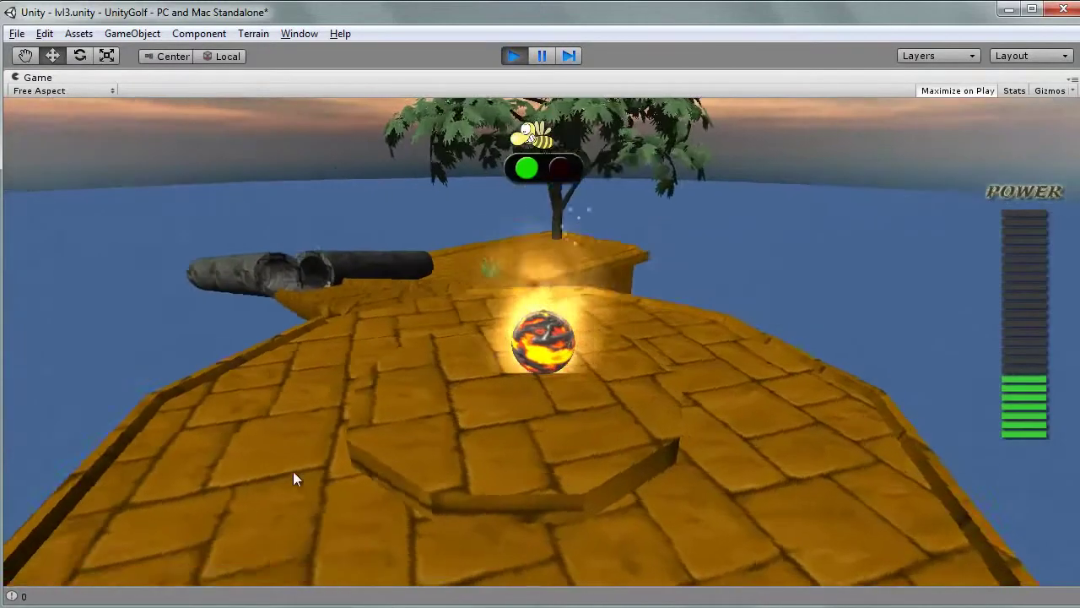
Step: Aim and shoot the golf ball once, then stop play mode
left_click_drag(293, 479, 320, 363, "alt")
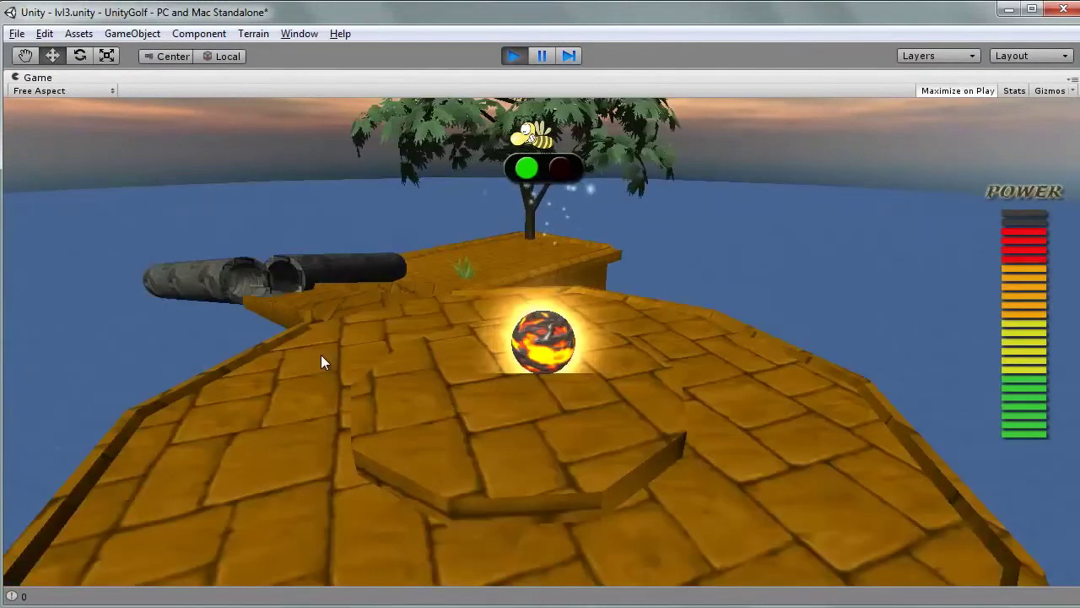
left_click(320, 355)
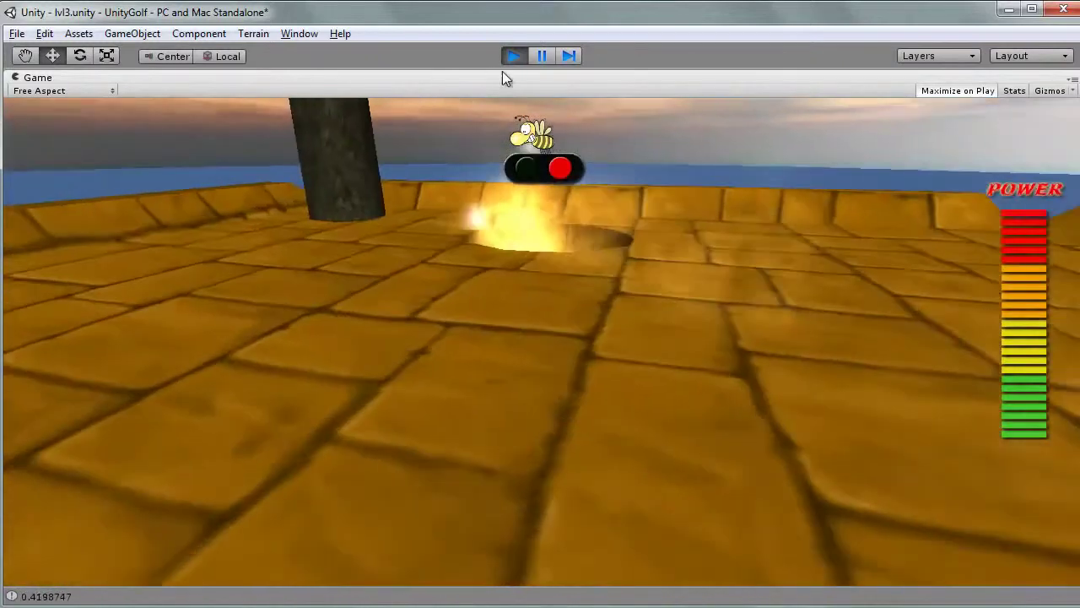
left_click(514, 56)
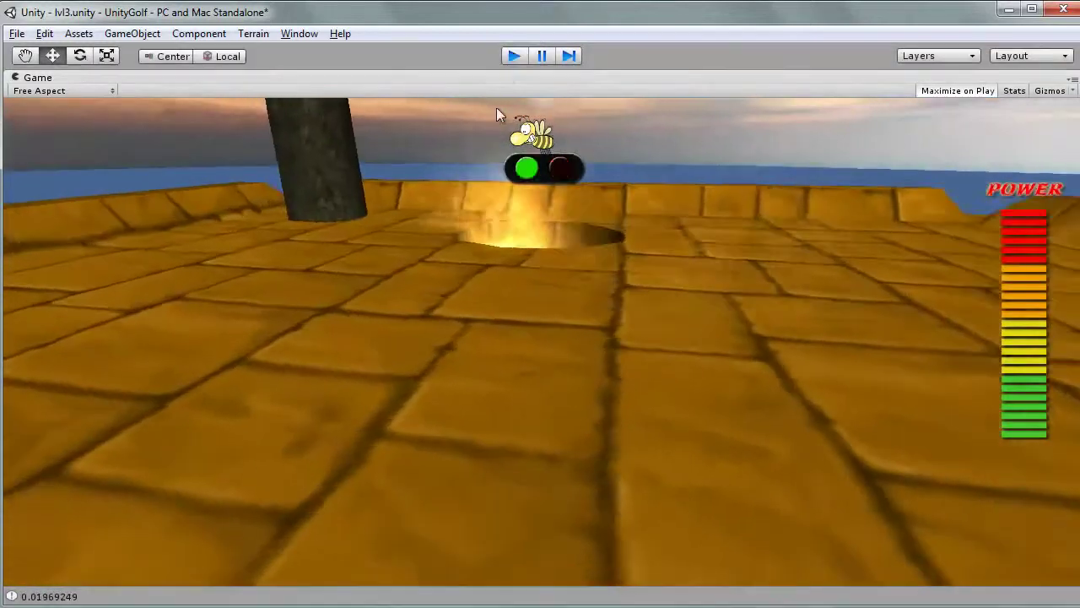
Step: Restart play with Ctrl+P, take a powered shot through the tube, then stop playing
key("ctrl+p")
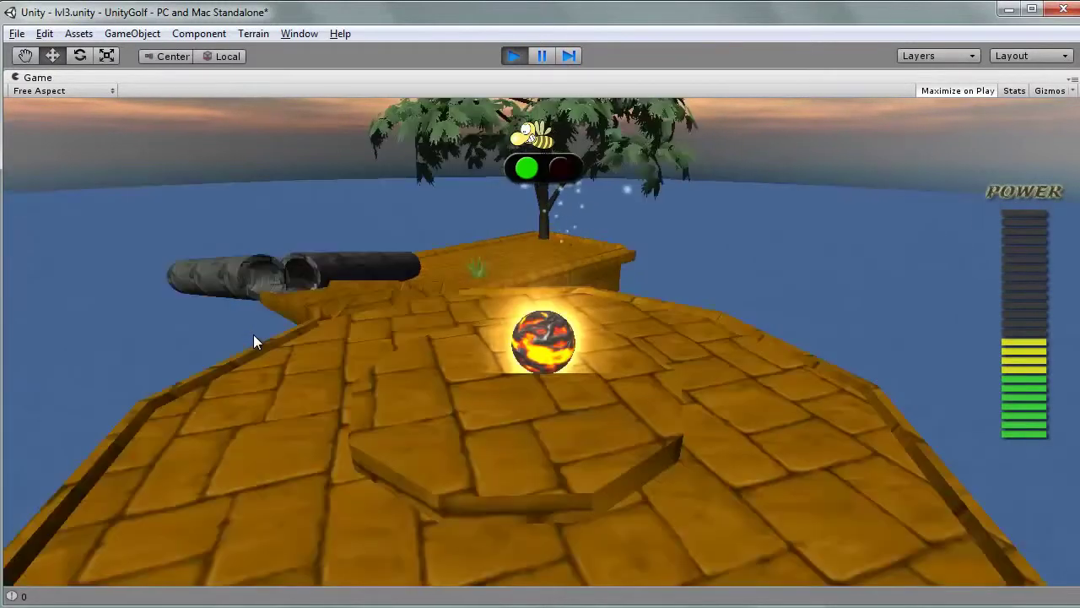
left_click_drag(253, 335, 82, 279)
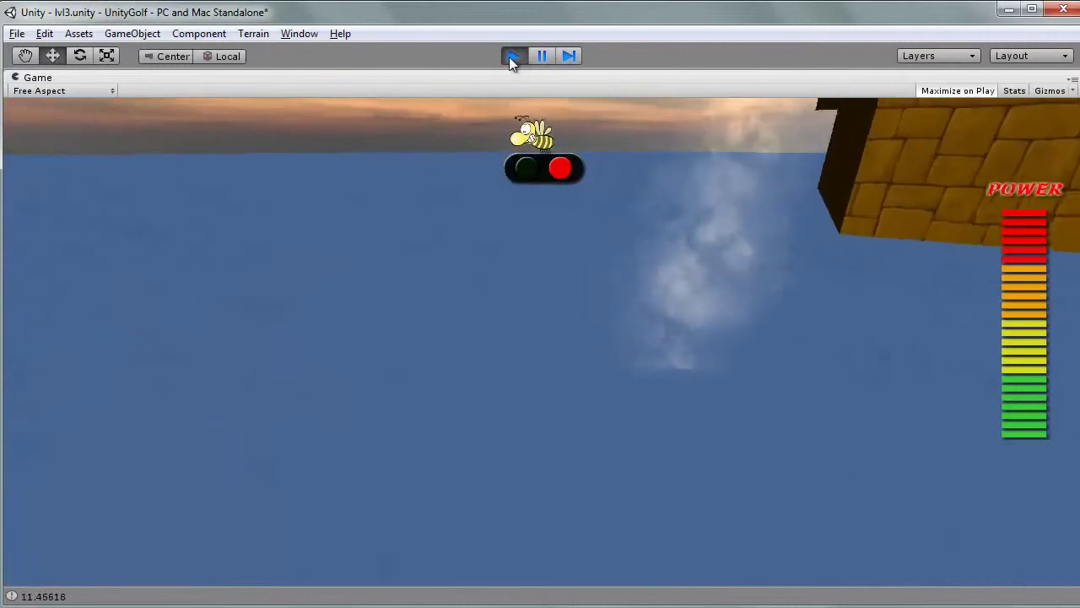
left_click(512, 55)
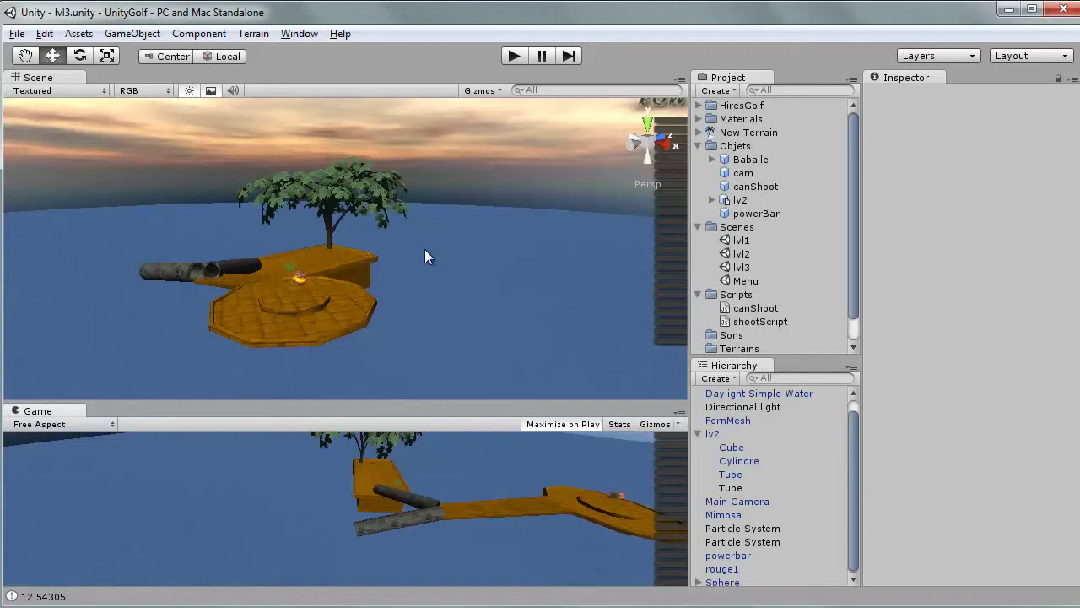
Step: Orbit the Scene view to a shallower angle and run lvl3 in play mode
mouse_move(433, 245)
left_mouse_down("alt")
mouse_move(204, 336)
mouse_move(427, 265)
mouse_move(352, 334)
mouse_move(477, 305)
mouse_move(448, 323)
left_mouse_up("alt")
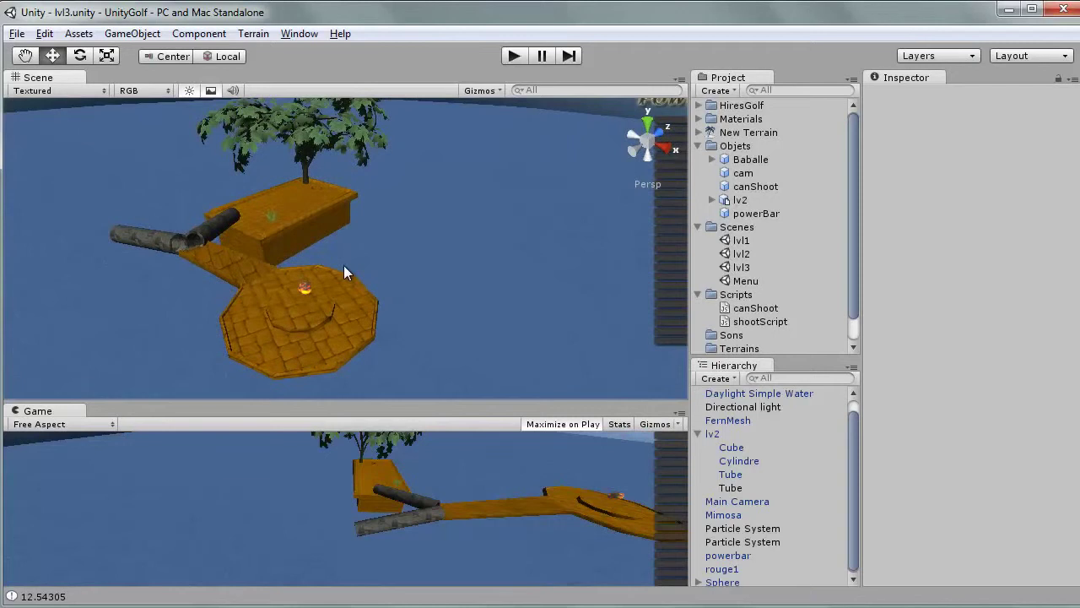
mouse_move(406, 291)
left_mouse_down("alt")
mouse_move(460, 242)
mouse_move(479, 173)
left_mouse_up("alt")
left_click(510, 63)
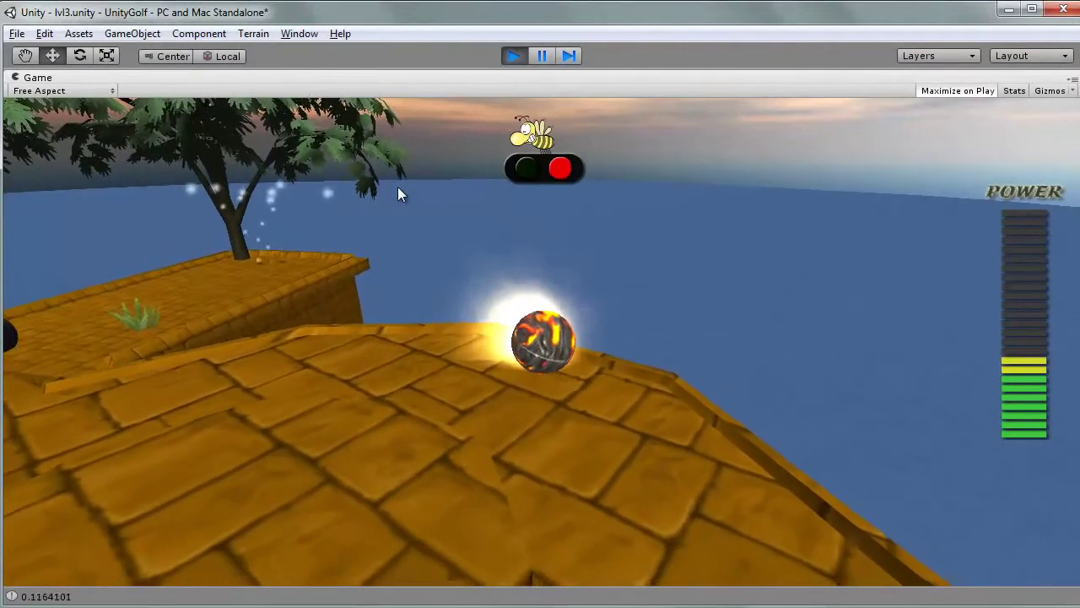
Step: Shoot the ball, stop play mode, and orbit the Scene view closer to the platforms
left_click(398, 186)
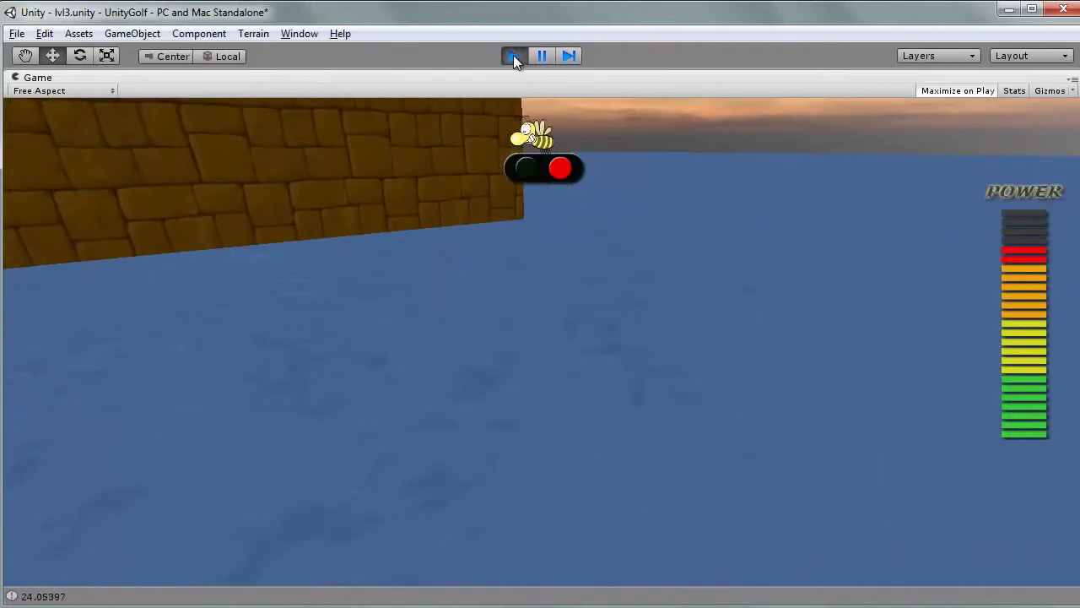
left_click(513, 56)
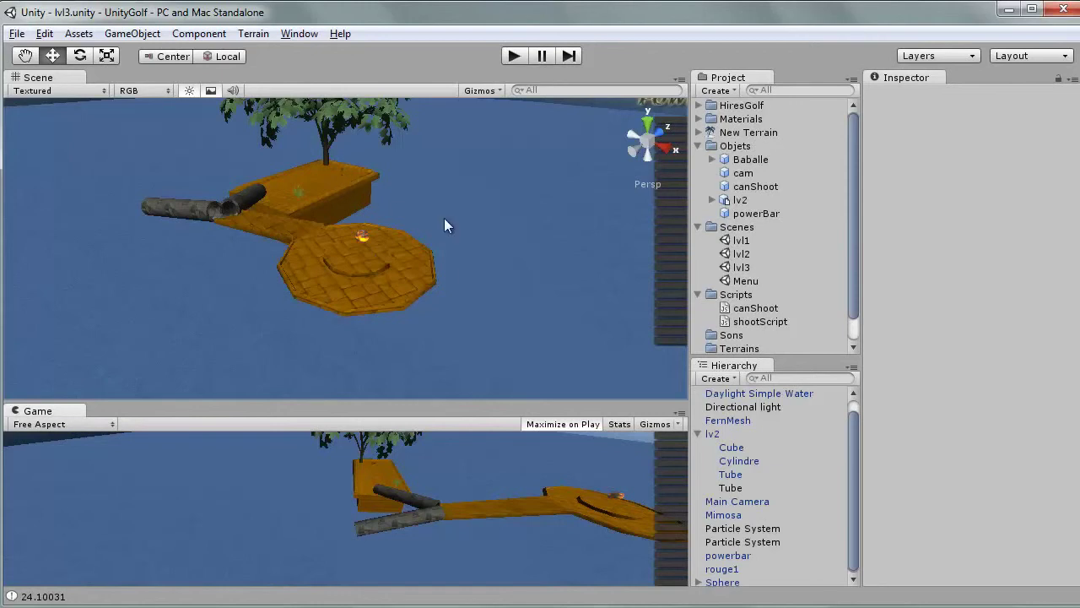
mouse_move(466, 224)
left_mouse_down("alt")
mouse_move(393, 208)
mouse_move(445, 197)
left_mouse_up("alt")
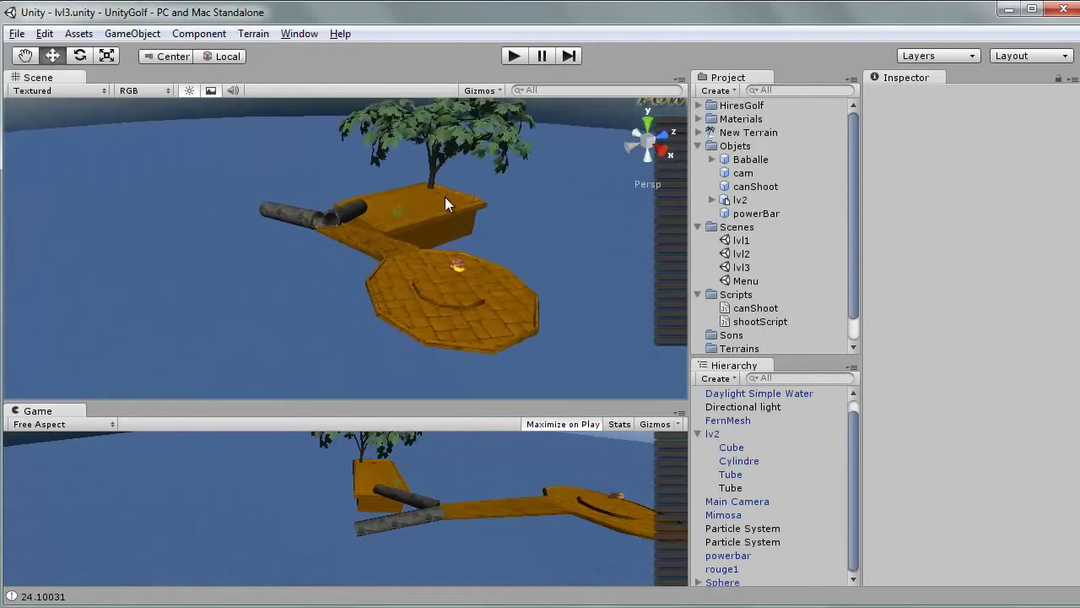